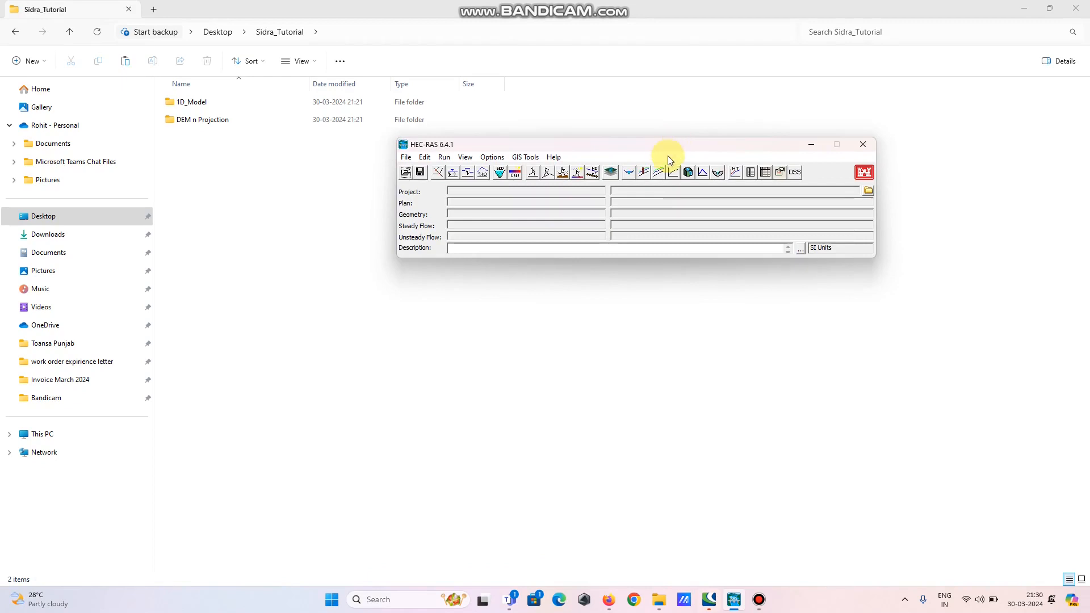
pyautogui.moveTo(639, 146); pyautogui.dragTo(649, 221)
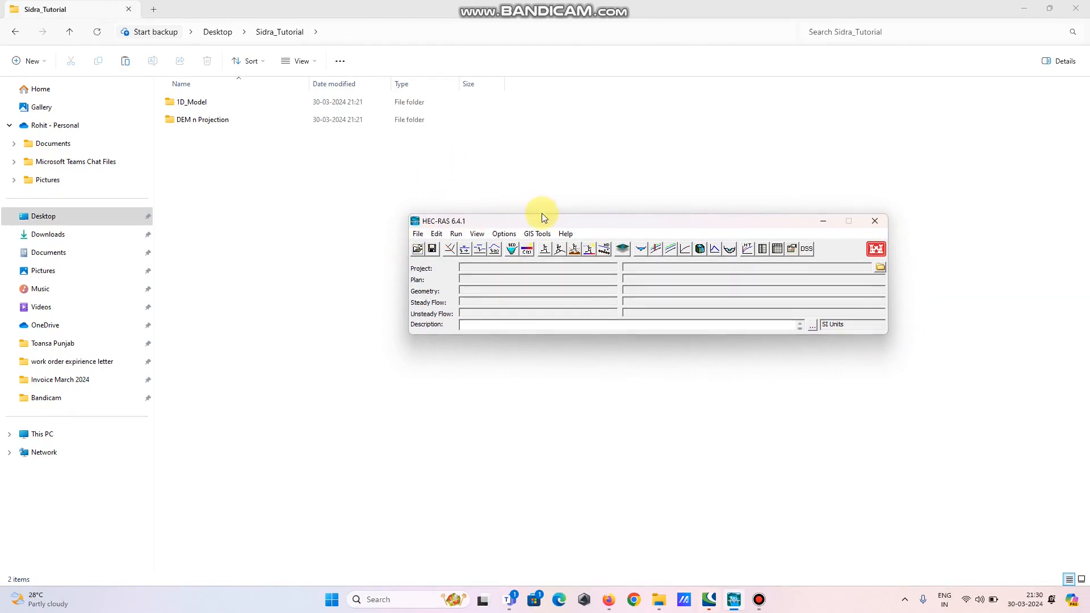
pyautogui.moveTo(542, 215); pyautogui.dragTo(504, 209)
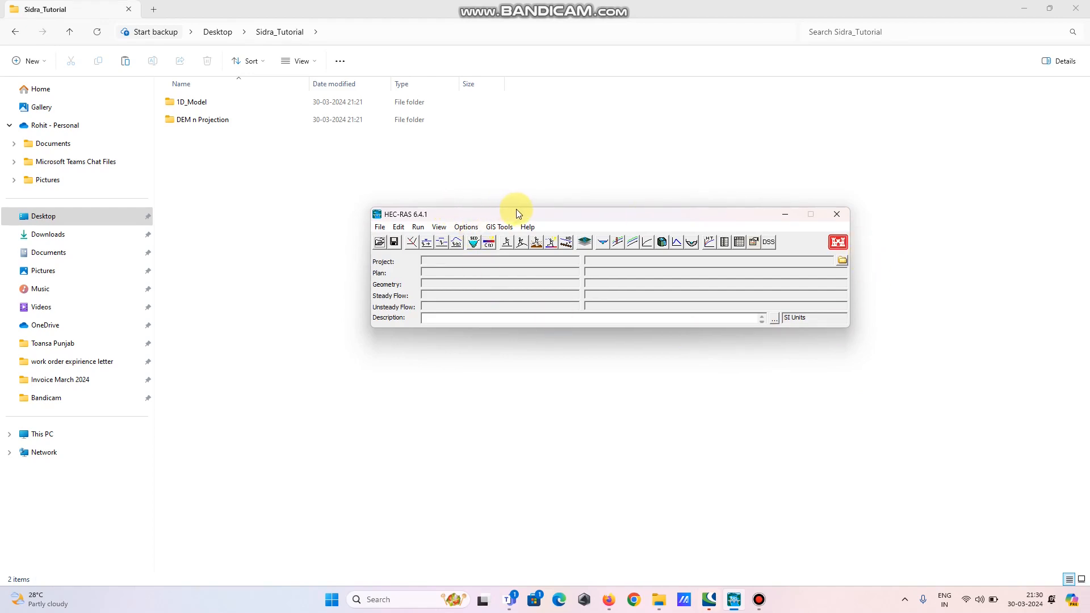
pyautogui.moveTo(518, 214); pyautogui.dragTo(587, 214)
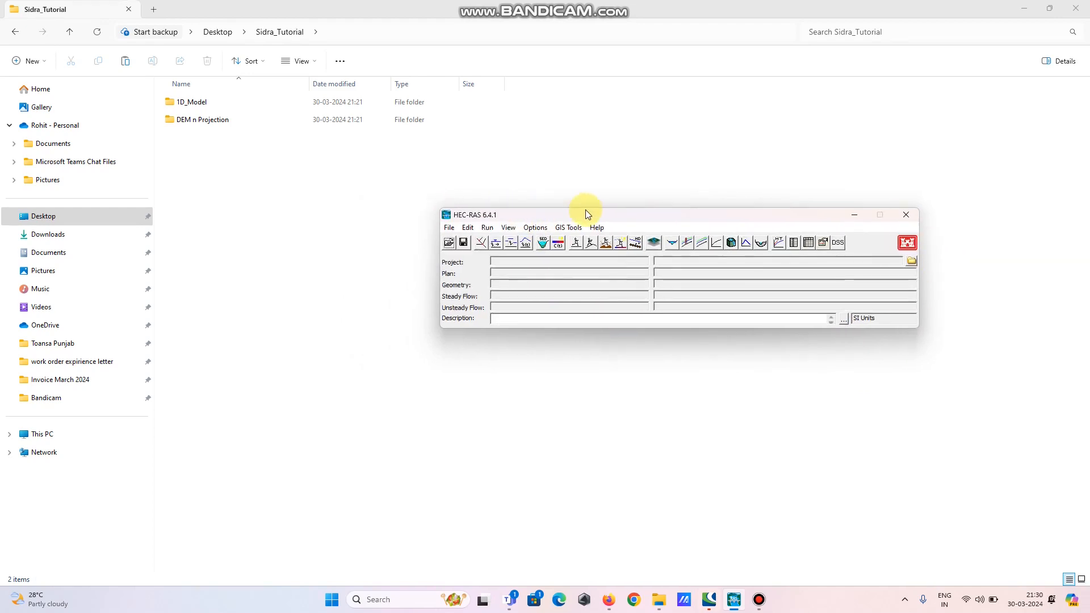
# Create a new project titled 1D_Model in the Desktop\Sidra_Tutorial\1D_Model folder
pyautogui.click(450, 228)
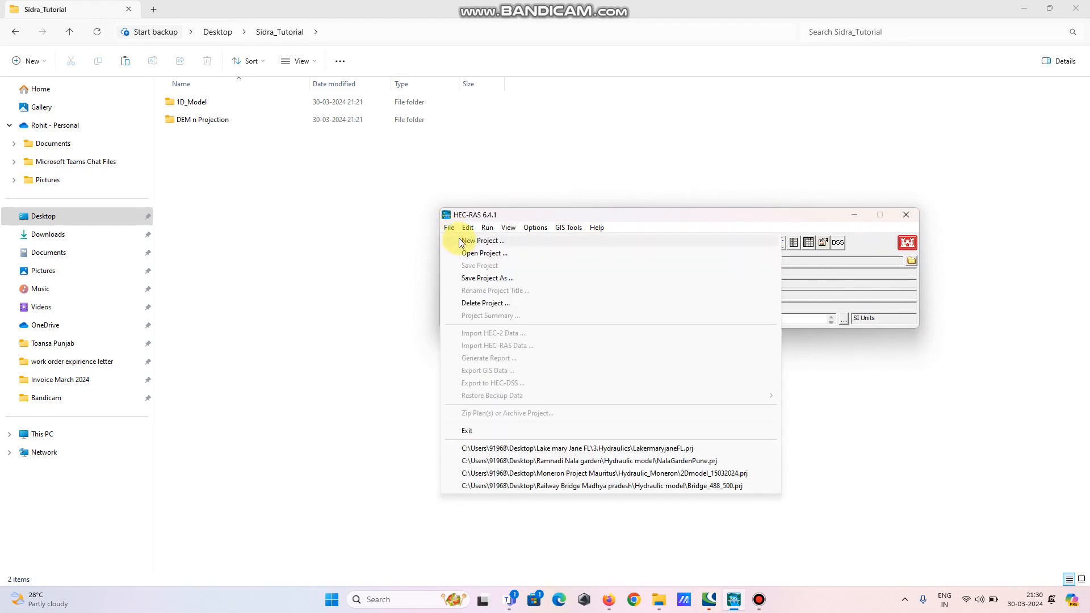
pyautogui.click(481, 241)
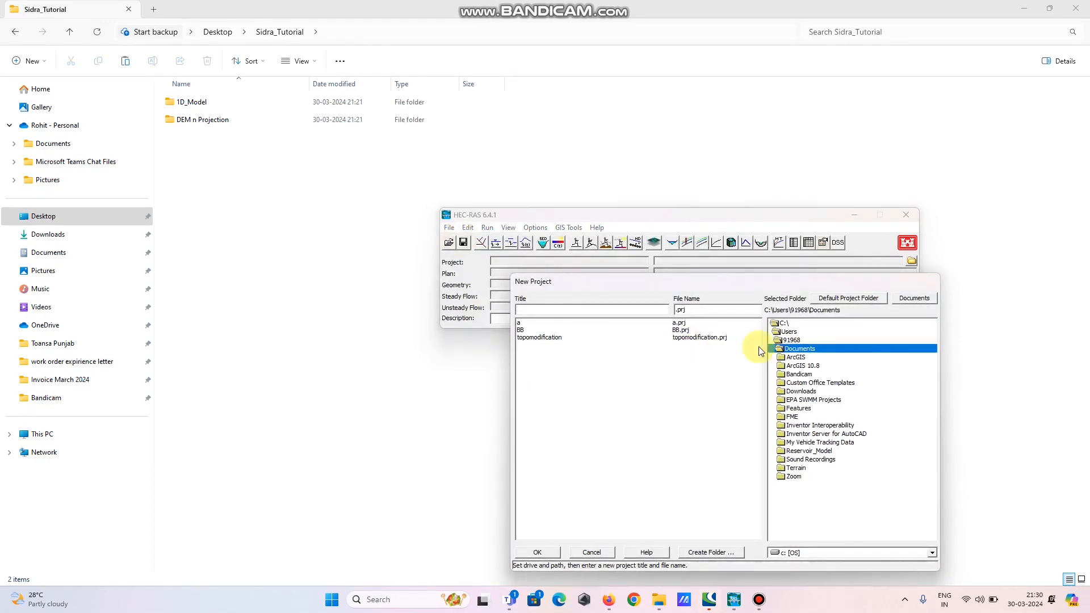
pyautogui.doubleClick(789, 341)
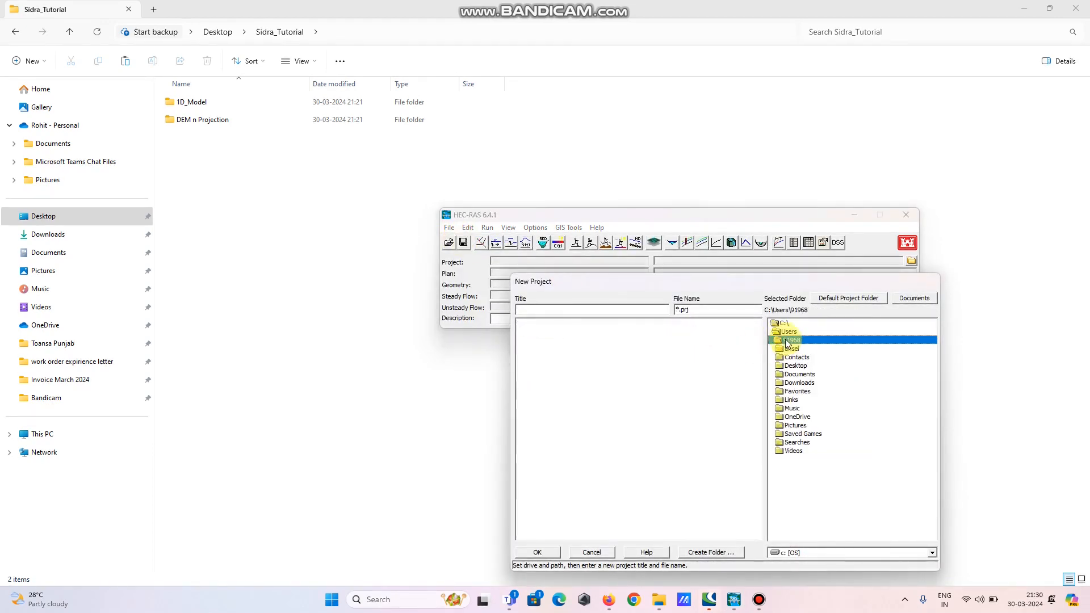
pyautogui.doubleClick(794, 368)
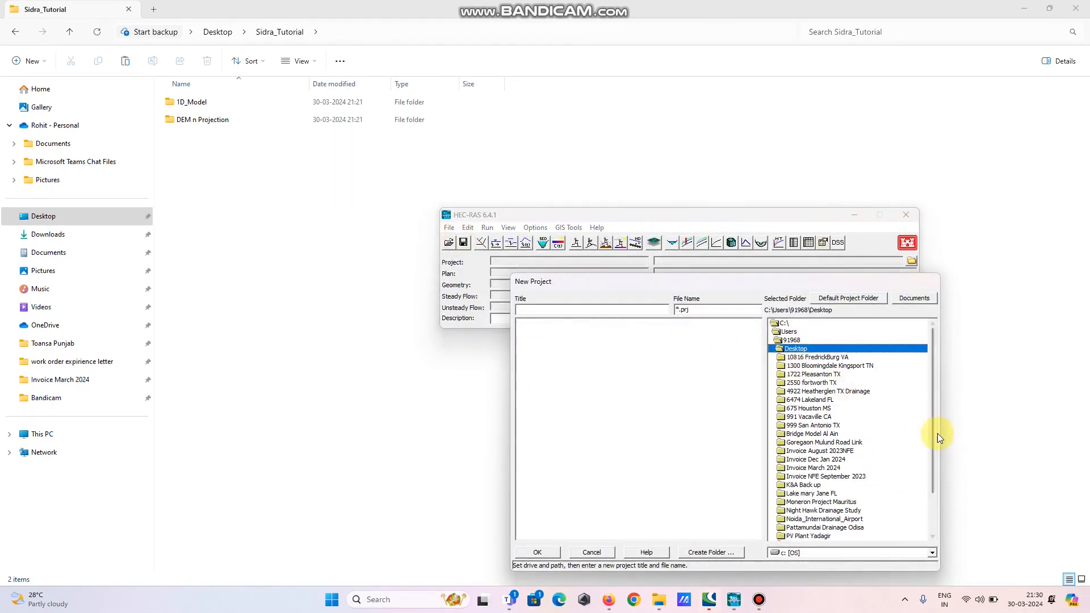
pyautogui.moveTo(935, 432); pyautogui.dragTo(936, 476)
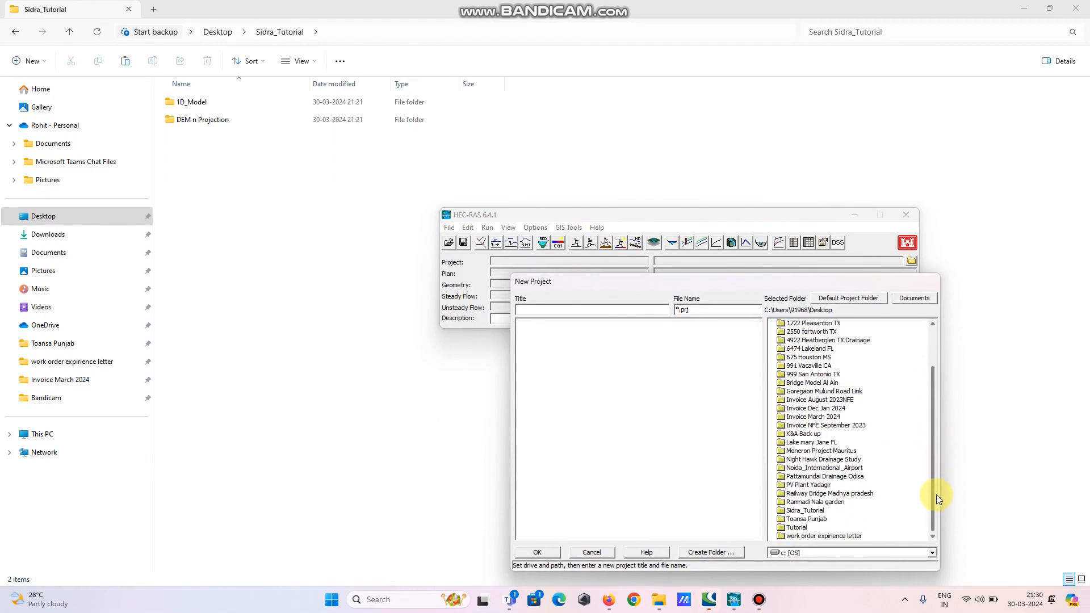
pyautogui.click(822, 511)
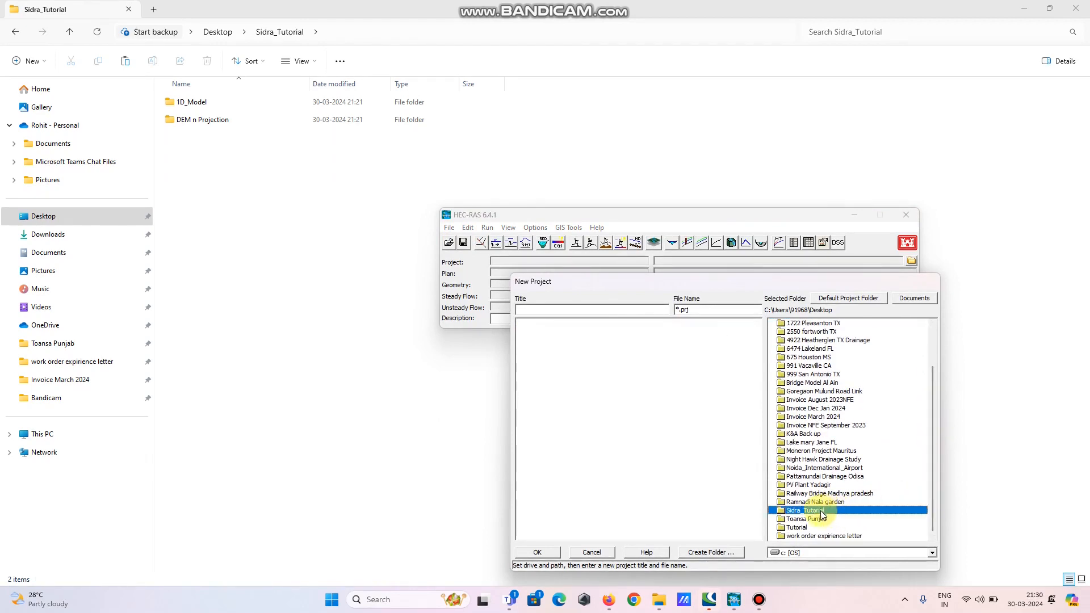
pyautogui.doubleClick(821, 511)
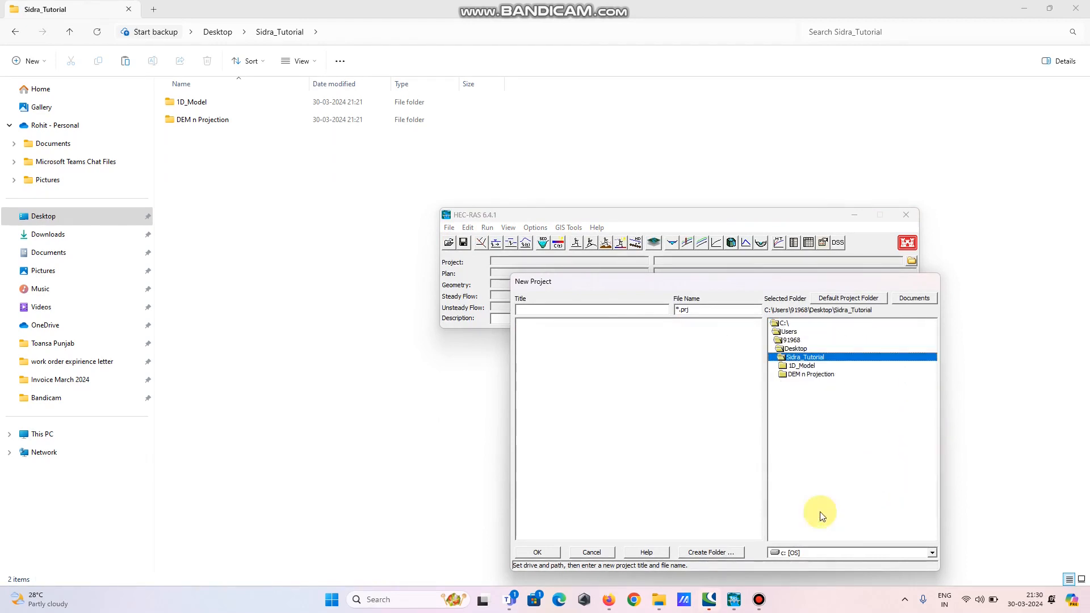
pyautogui.click(794, 366)
pyautogui.doubleClick(794, 366)
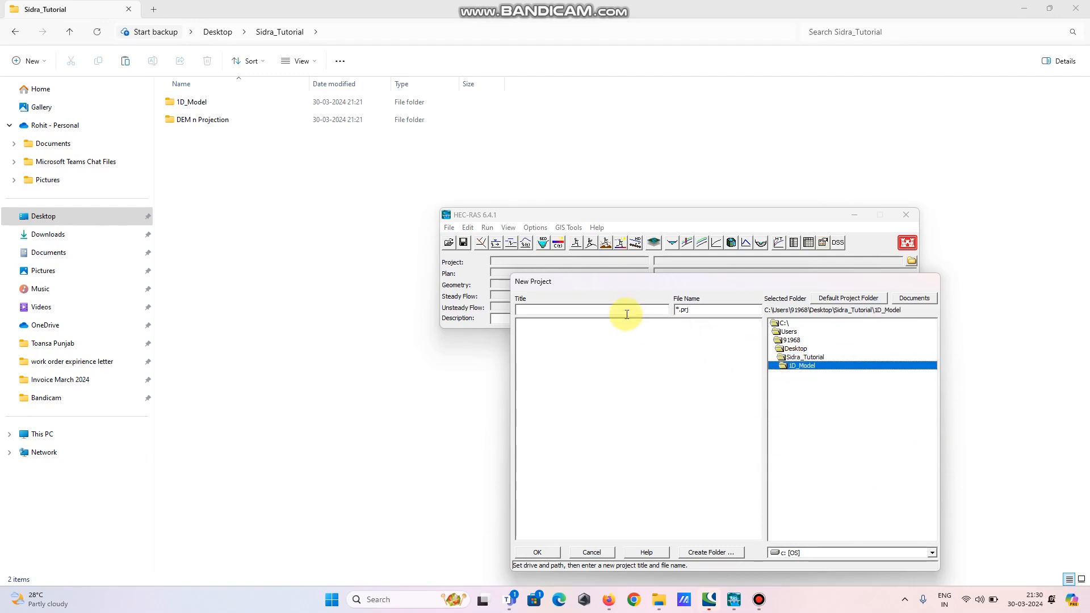
pyautogui.write('1D_Model')
pyautogui.click(547, 552)
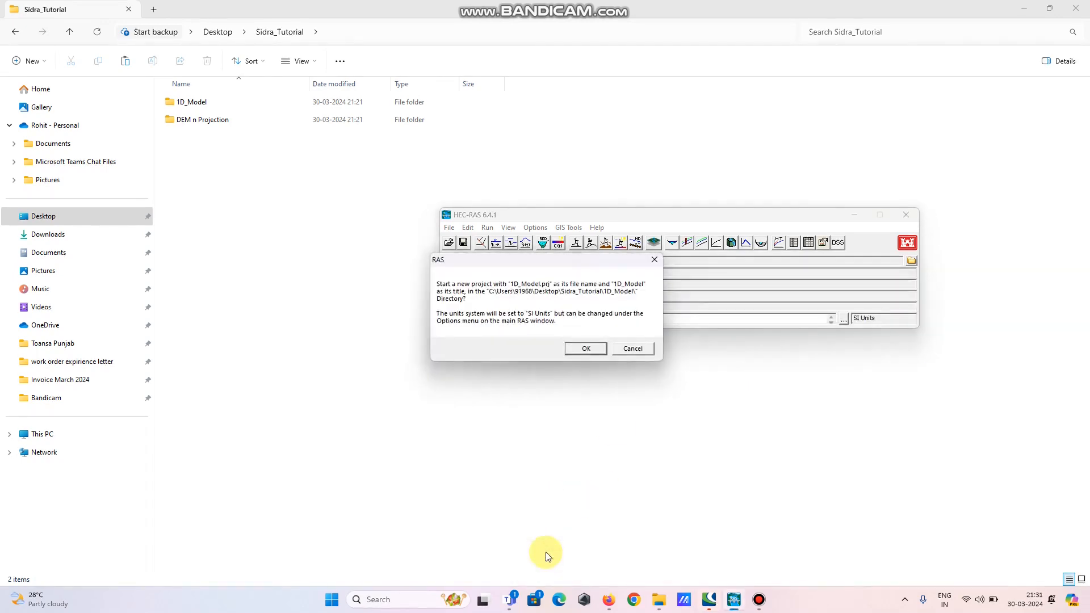
pyautogui.click(584, 347)
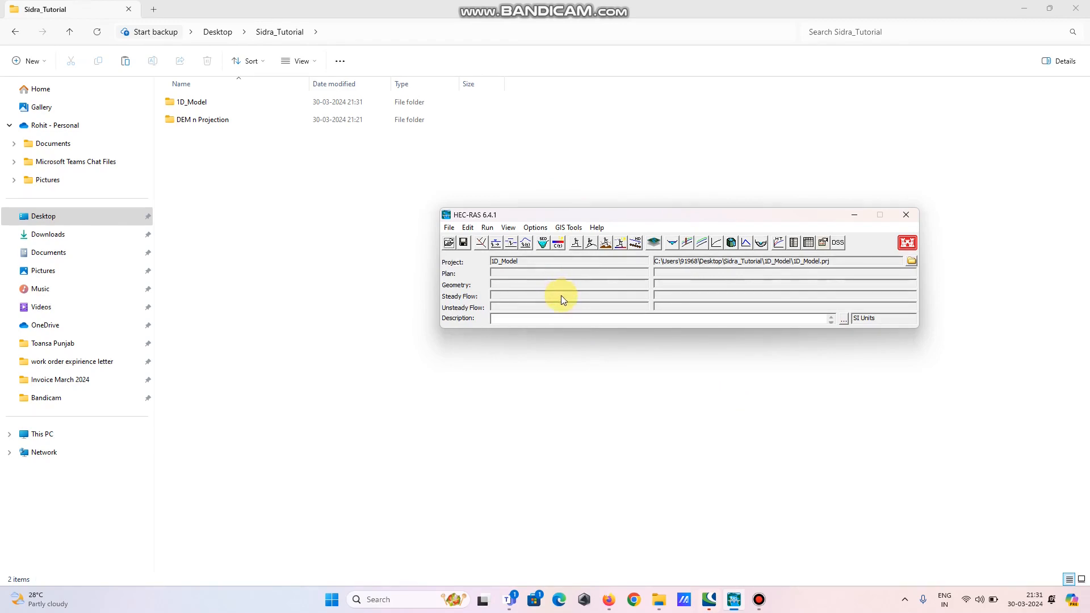
# Open RAS Mapper and set the project projection to projection.prj from the DEM n Projection folder
pyautogui.click(654, 244)
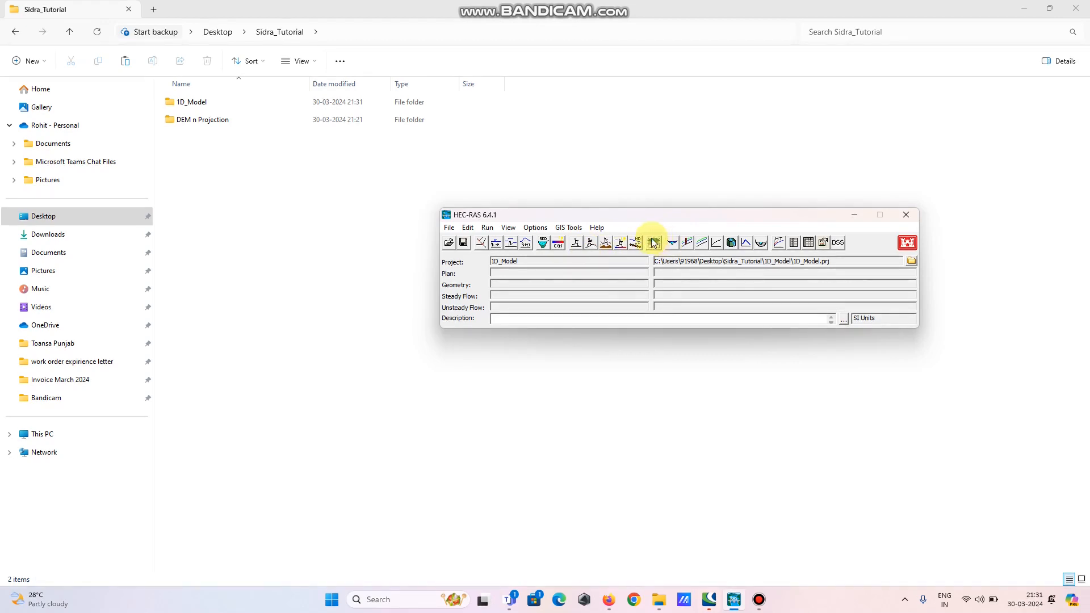
pyautogui.click(654, 243)
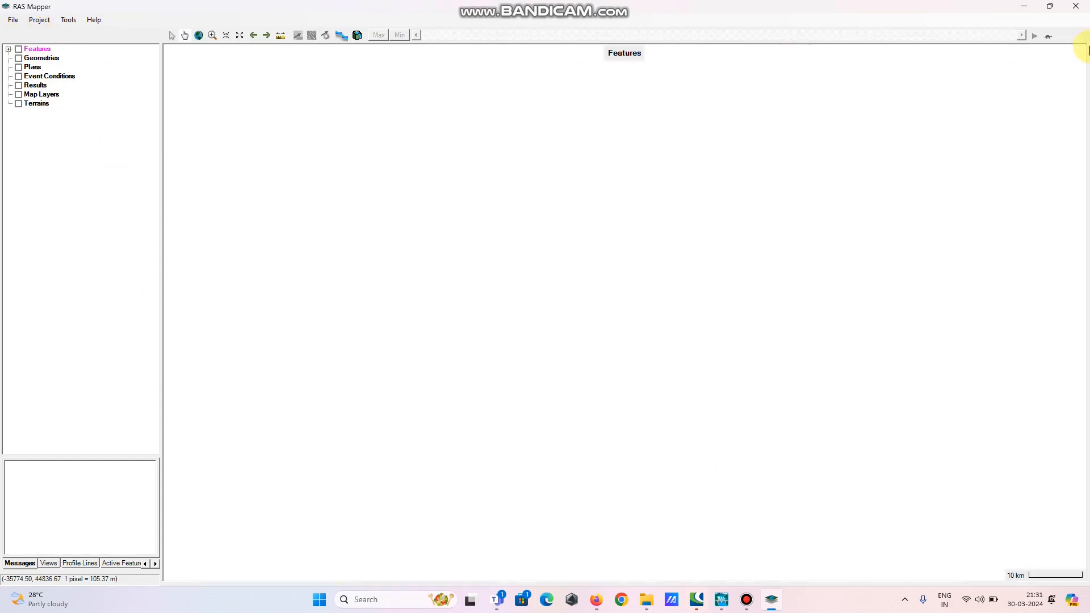
pyautogui.click(50, 25)
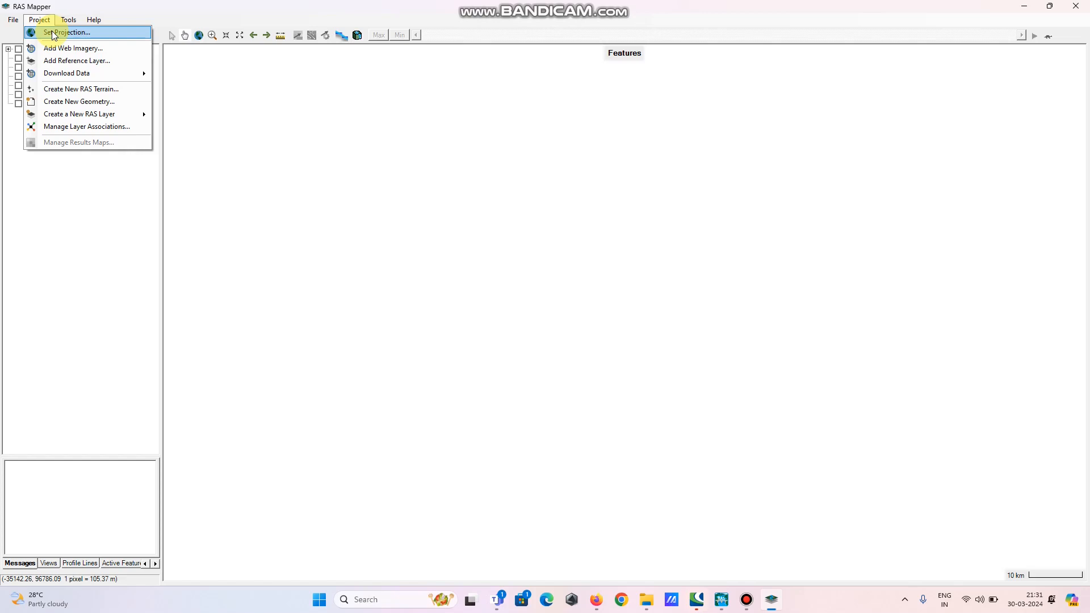
pyautogui.click(54, 32)
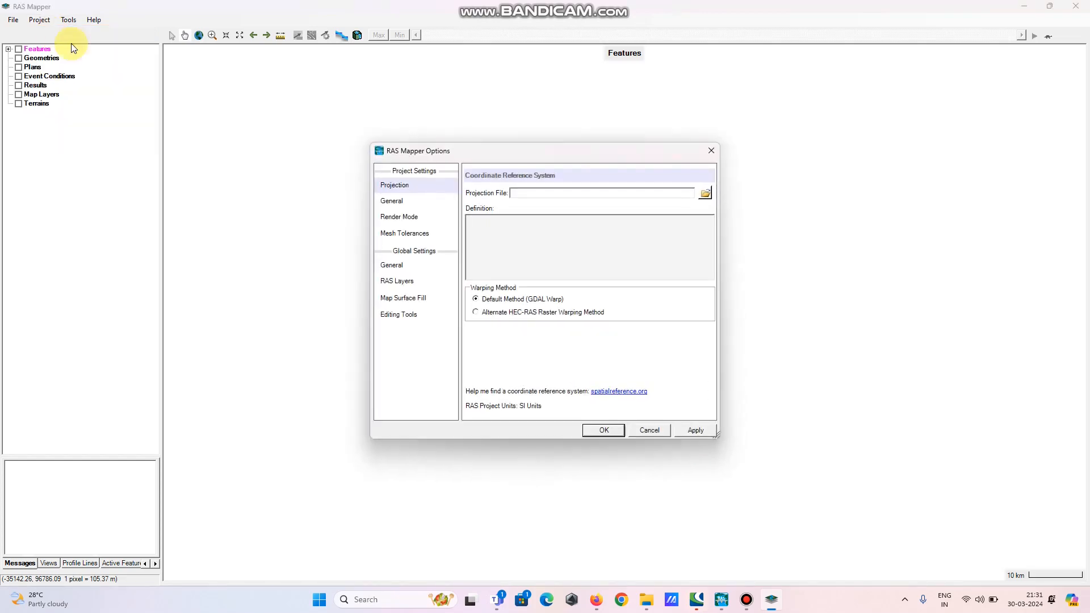
pyautogui.click(707, 194)
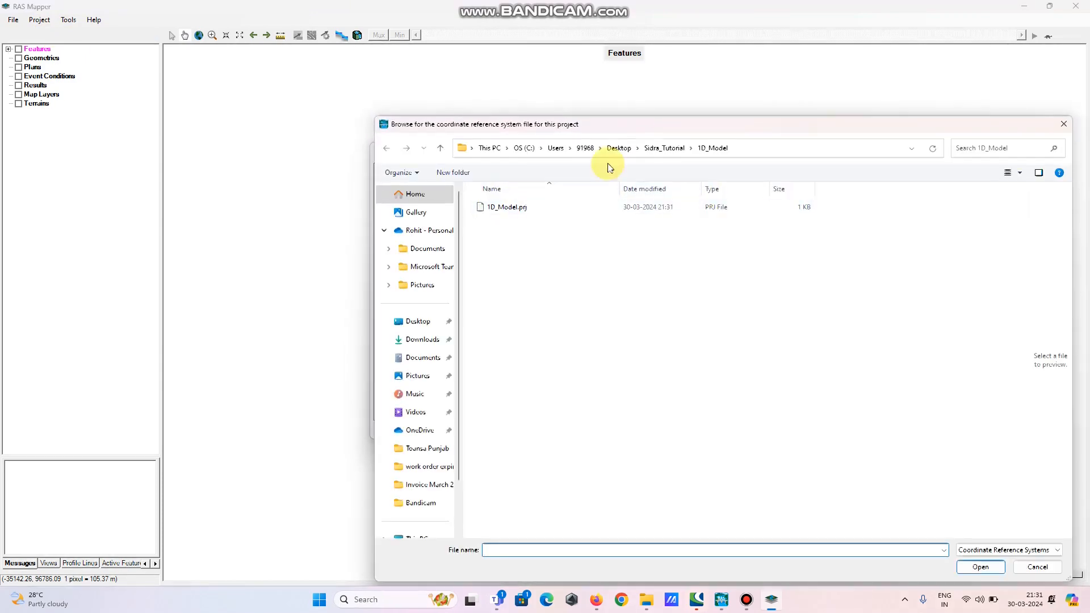
pyautogui.click(665, 149)
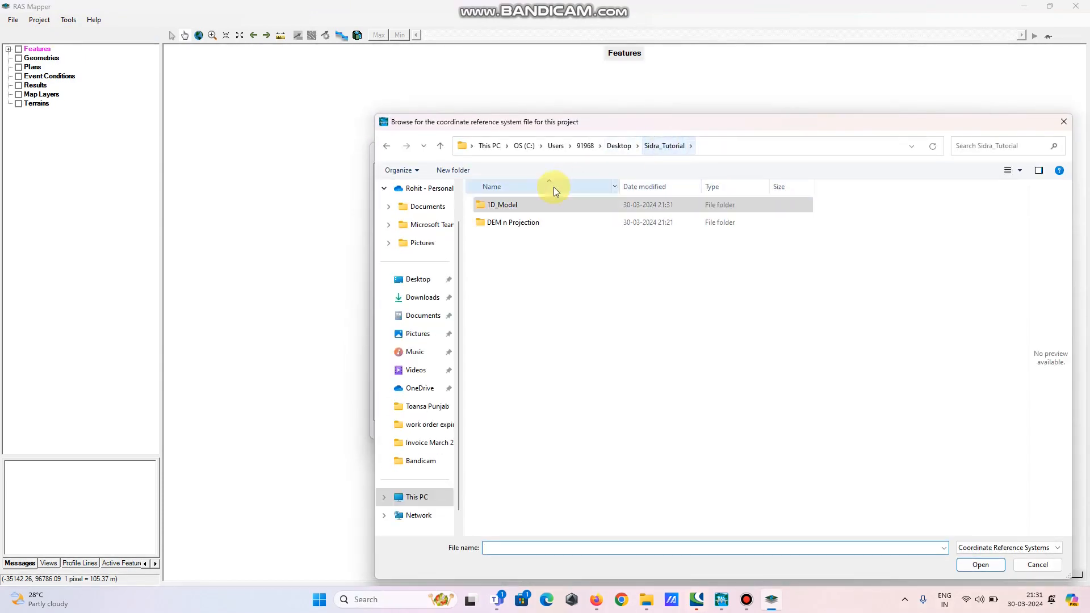
pyautogui.doubleClick(513, 222)
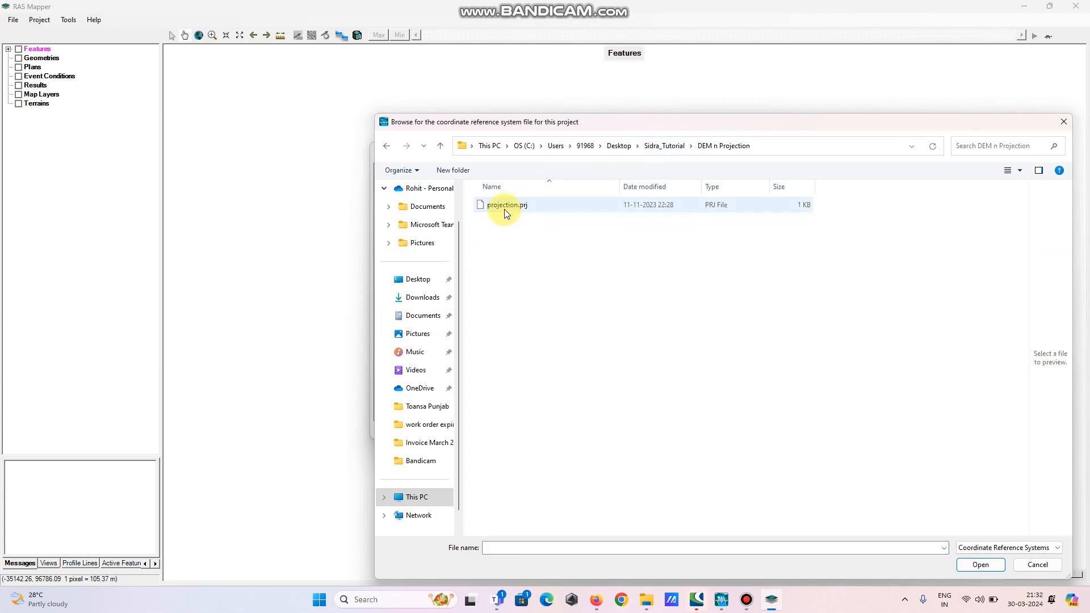
pyautogui.click(504, 207)
pyautogui.click(981, 565)
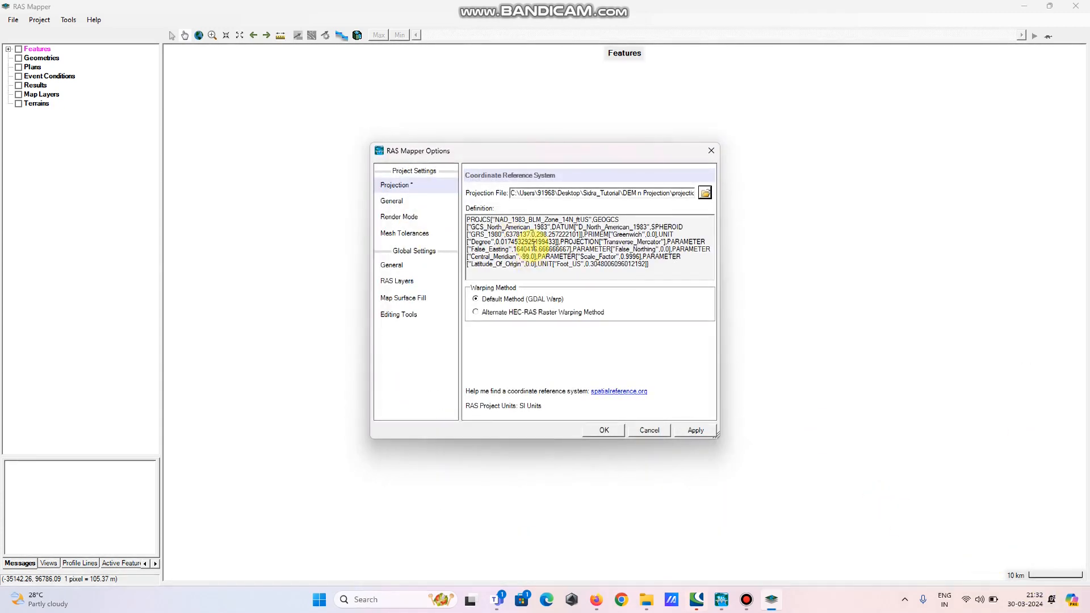
pyautogui.click(696, 429)
pyautogui.click(604, 430)
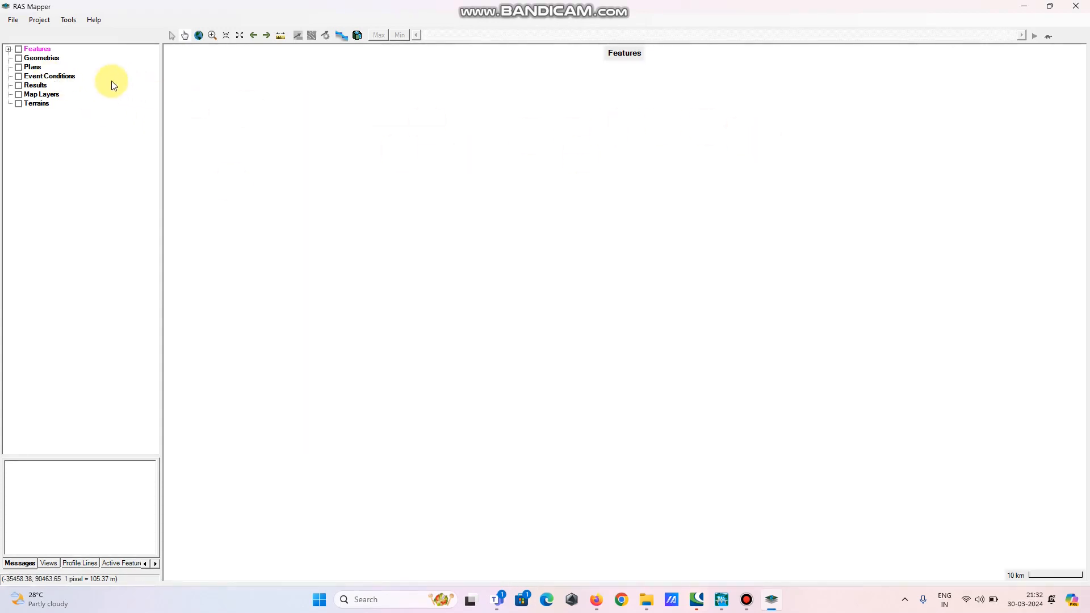
# Create a new RAS terrain from Terrain.dem in the DEM n Projection folder
pyautogui.click(18, 104)
pyautogui.rightClick(39, 103)
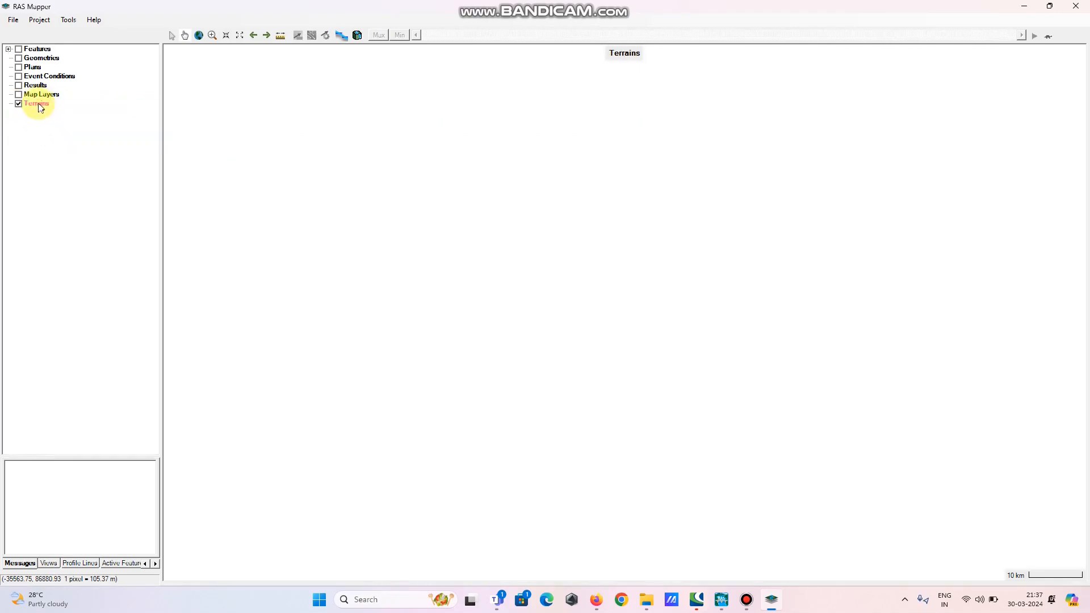
pyautogui.rightClick(40, 106)
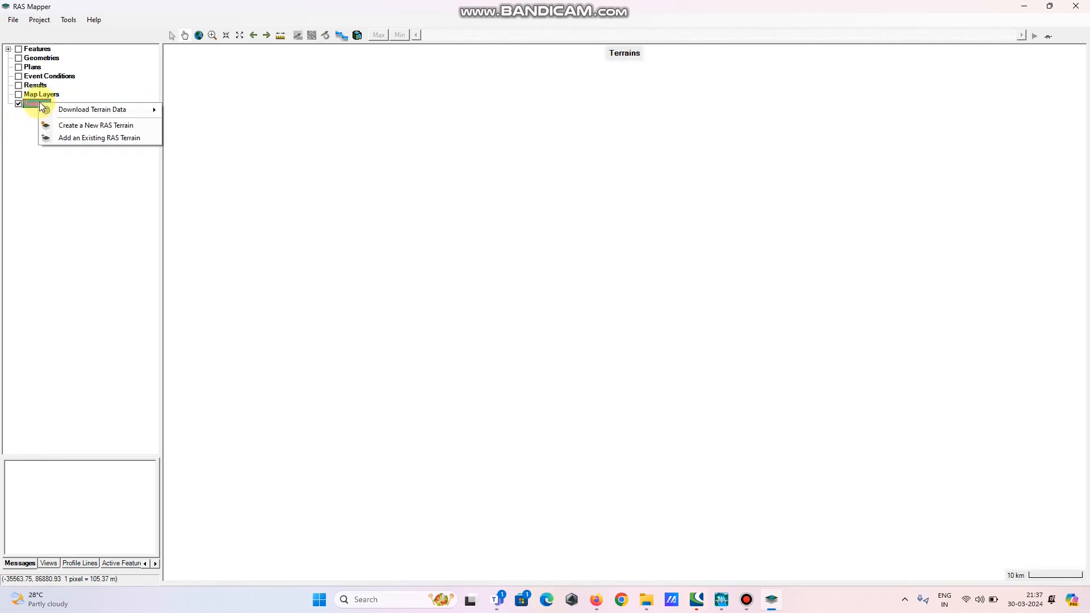
pyautogui.click(88, 126)
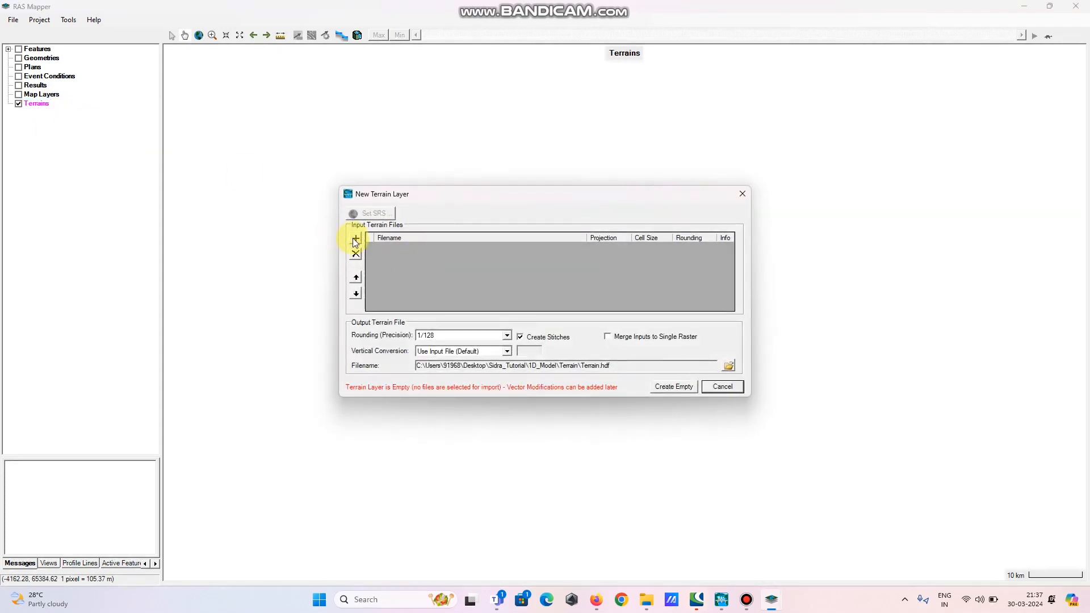
pyautogui.click(357, 239)
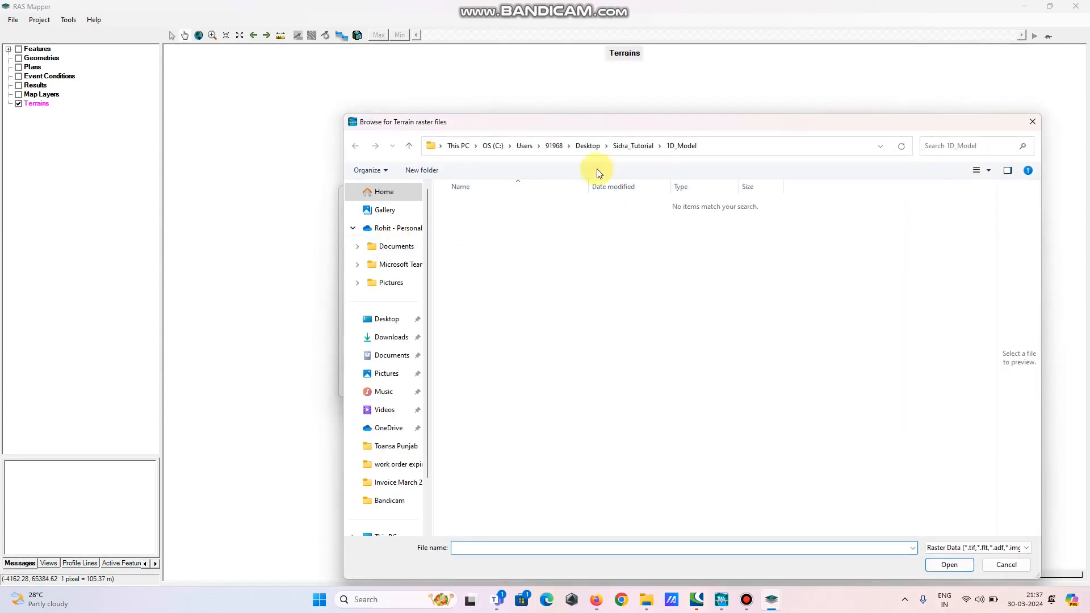
pyautogui.click(616, 148)
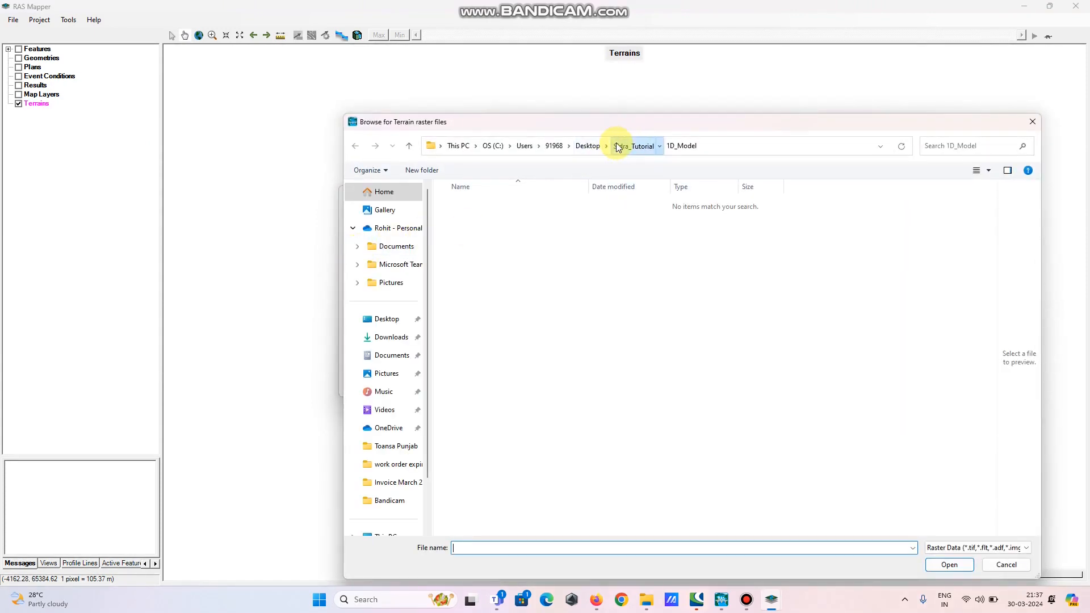
pyautogui.doubleClick(487, 221)
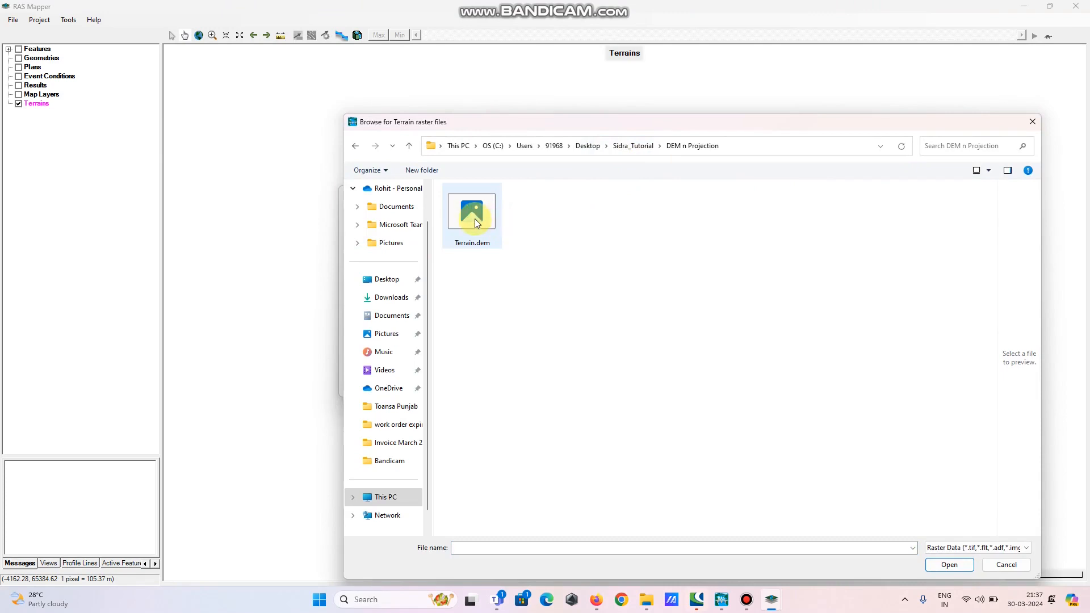
pyautogui.click(475, 219)
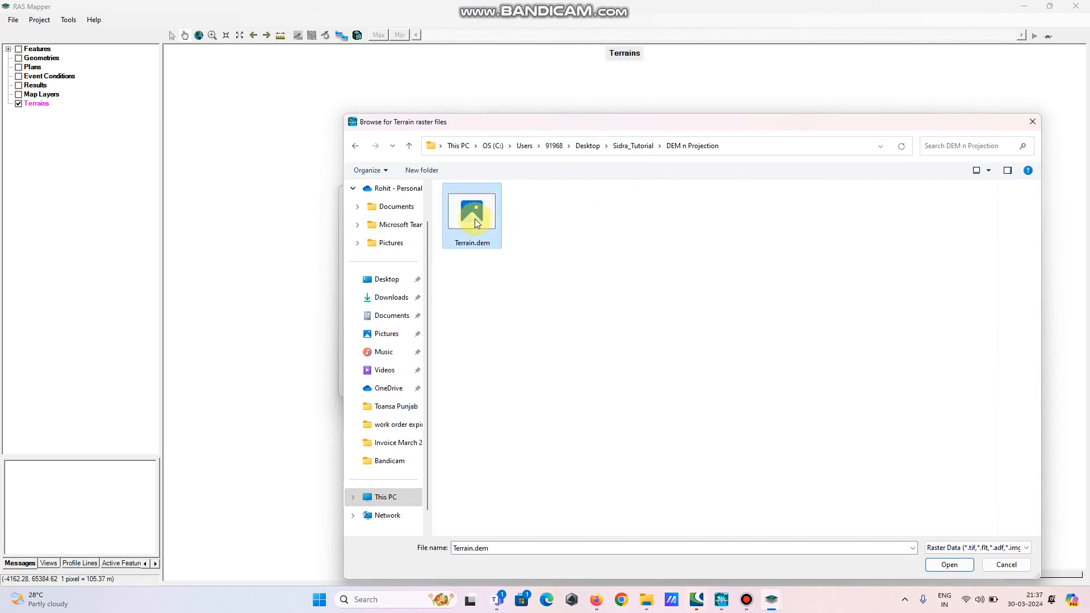
pyautogui.click(951, 565)
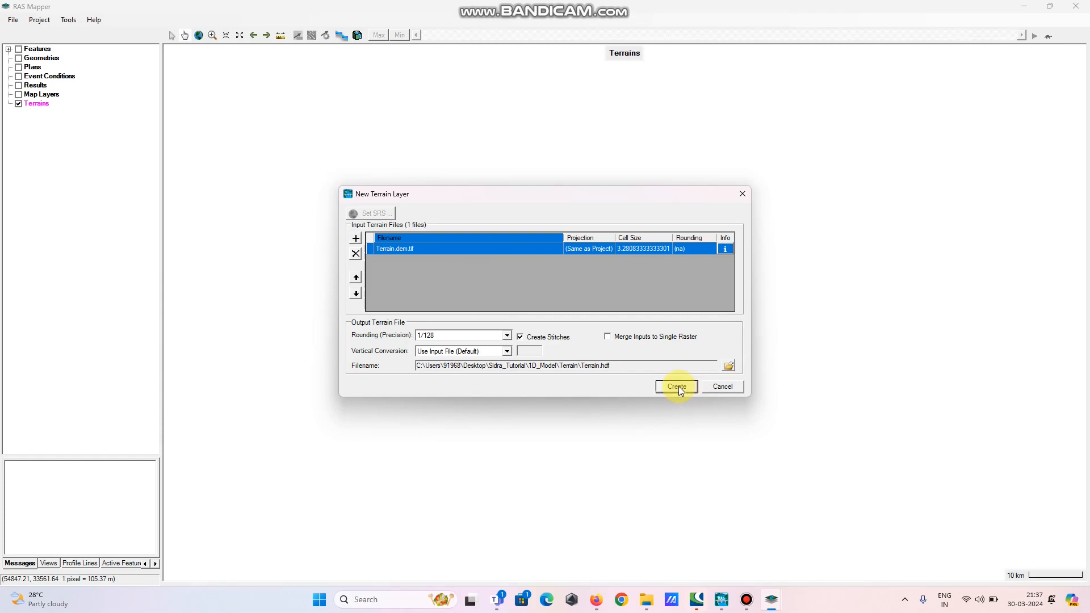
pyautogui.click(679, 386)
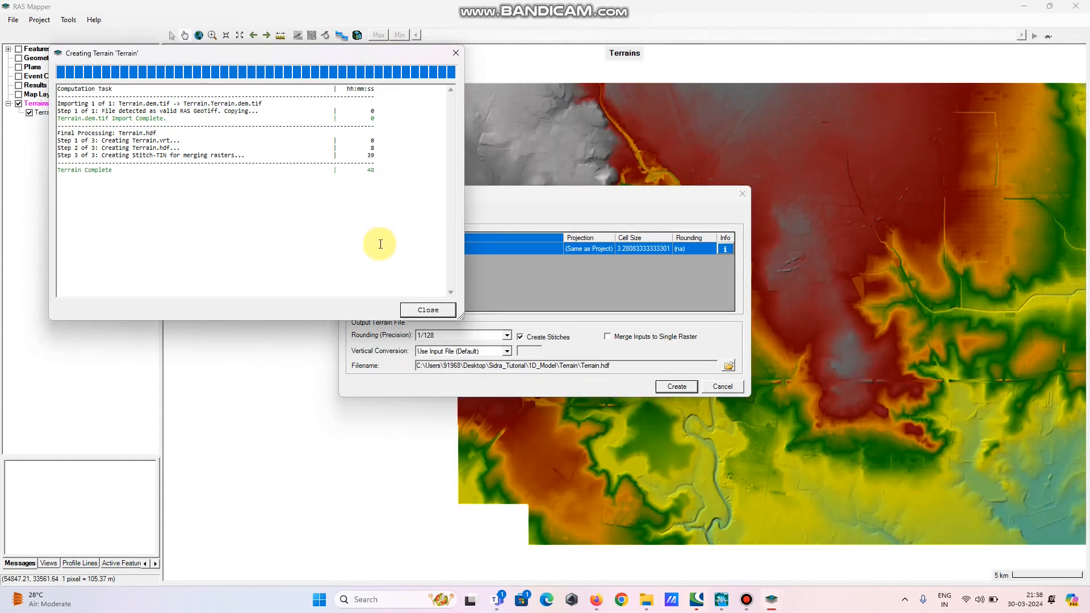
pyautogui.click(429, 310)
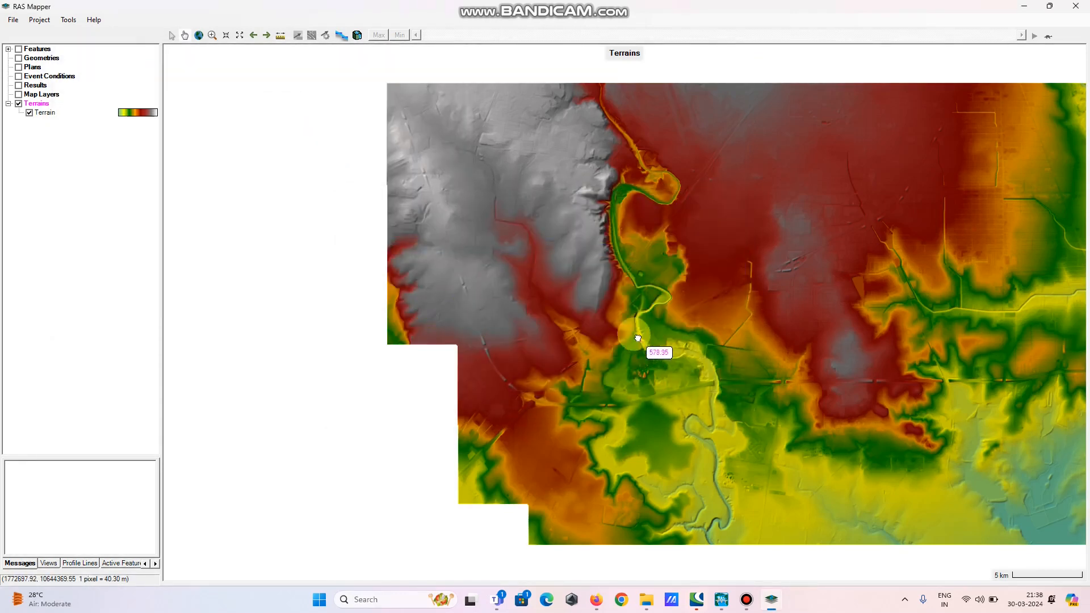
pyautogui.scroll(-1, 638, 339)
pyautogui.scroll(-2, 605, 368)
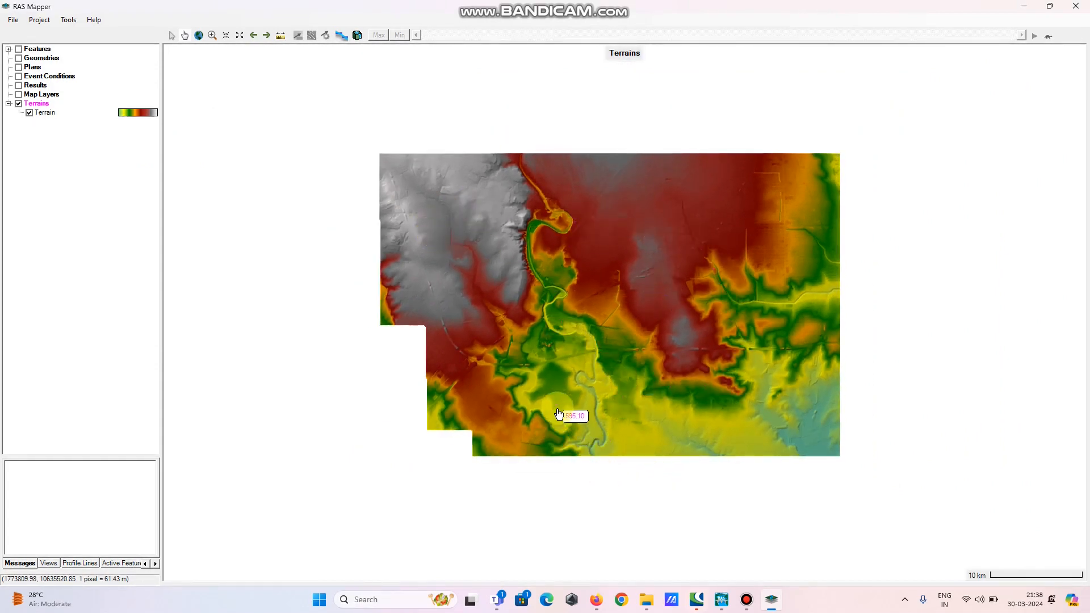
pyautogui.scroll(1, 558, 414)
pyautogui.scroll(1, 574, 395)
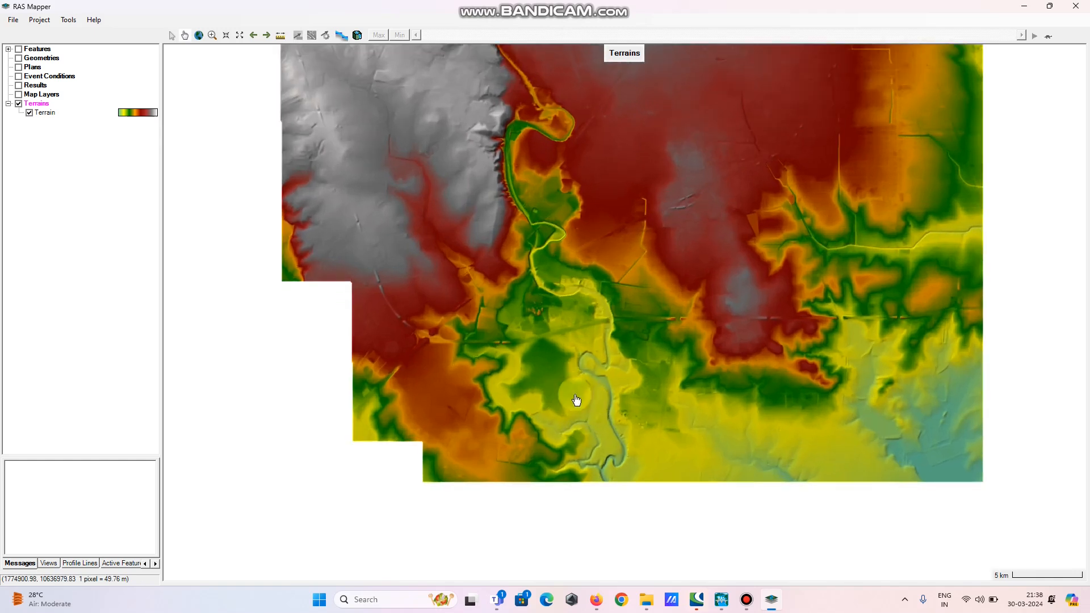
pyautogui.scroll(2, 604, 426)
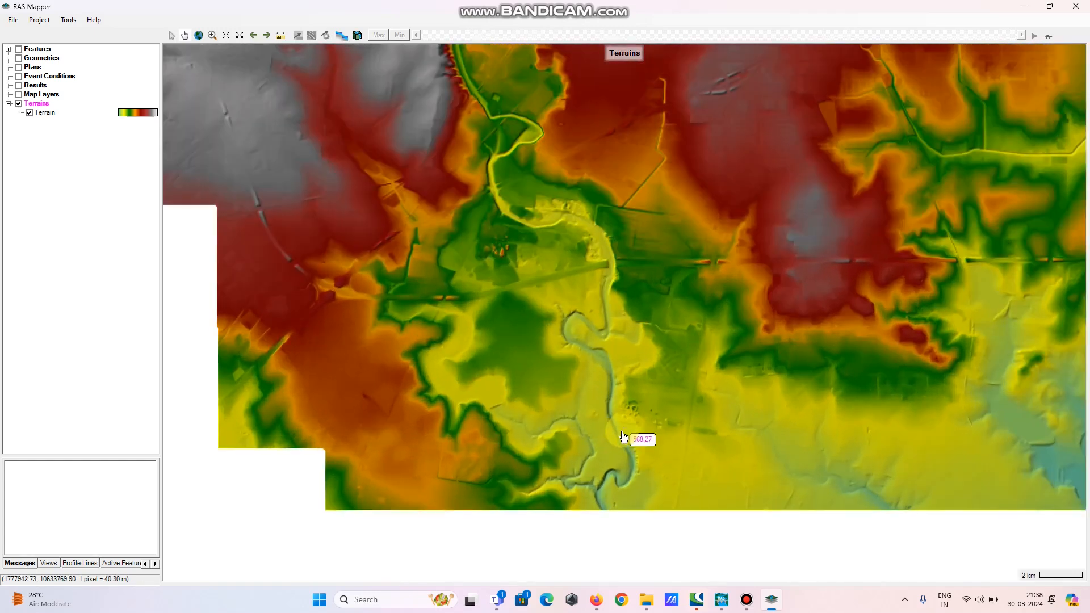
# Add Google Satellite web imagery as a map layer
pyautogui.scroll(2, 623, 437)
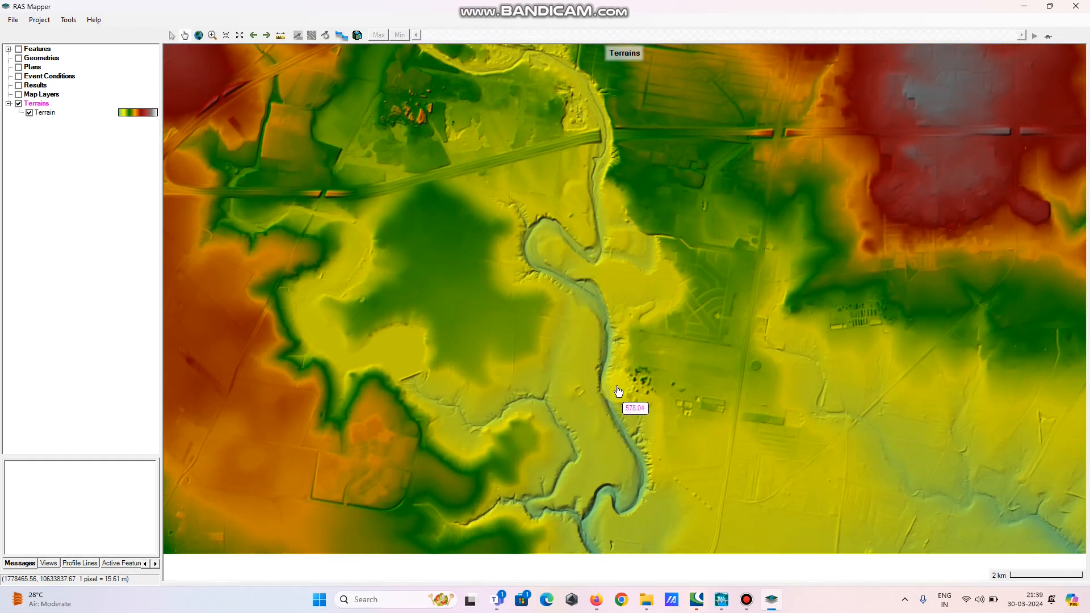
pyautogui.moveTo(604, 340); pyautogui.dragTo(571, 260)
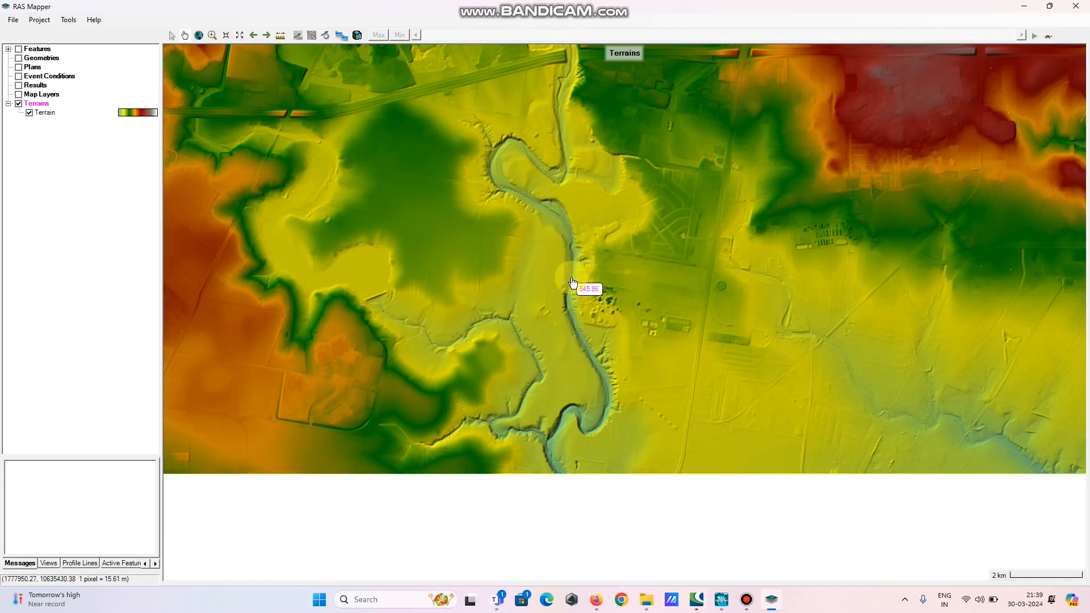
pyautogui.scroll(2, 565, 272)
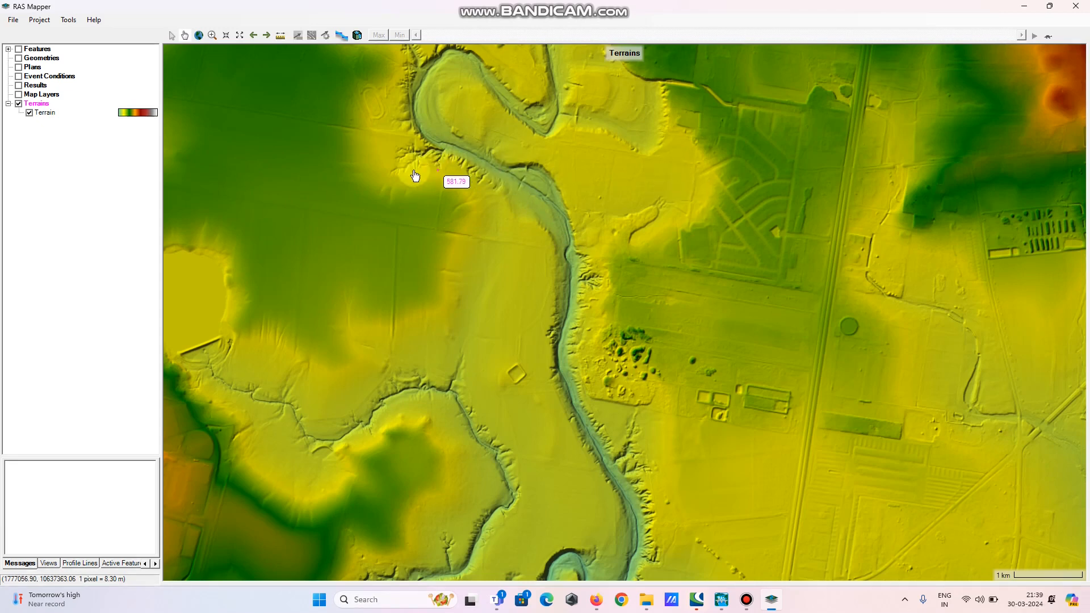
pyautogui.click(20, 99)
pyautogui.click(34, 95)
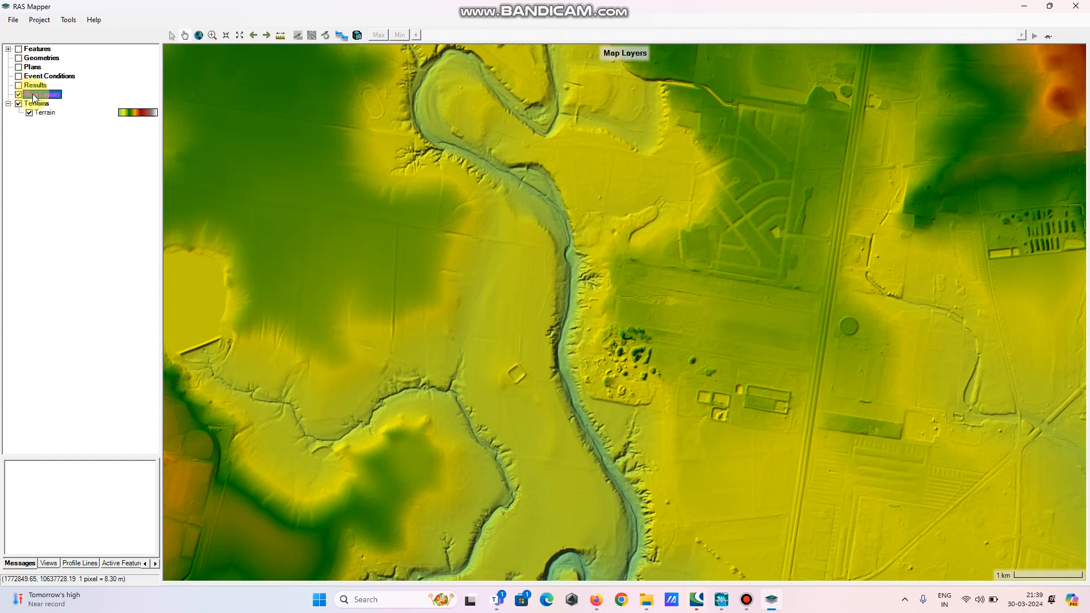
pyautogui.rightClick(34, 96)
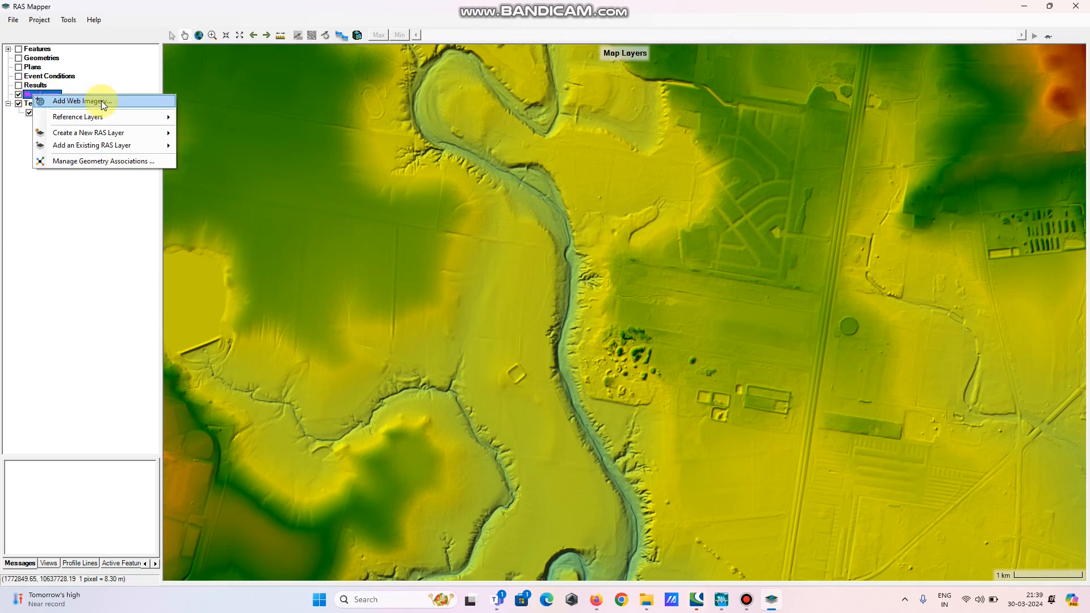
pyautogui.click(79, 101)
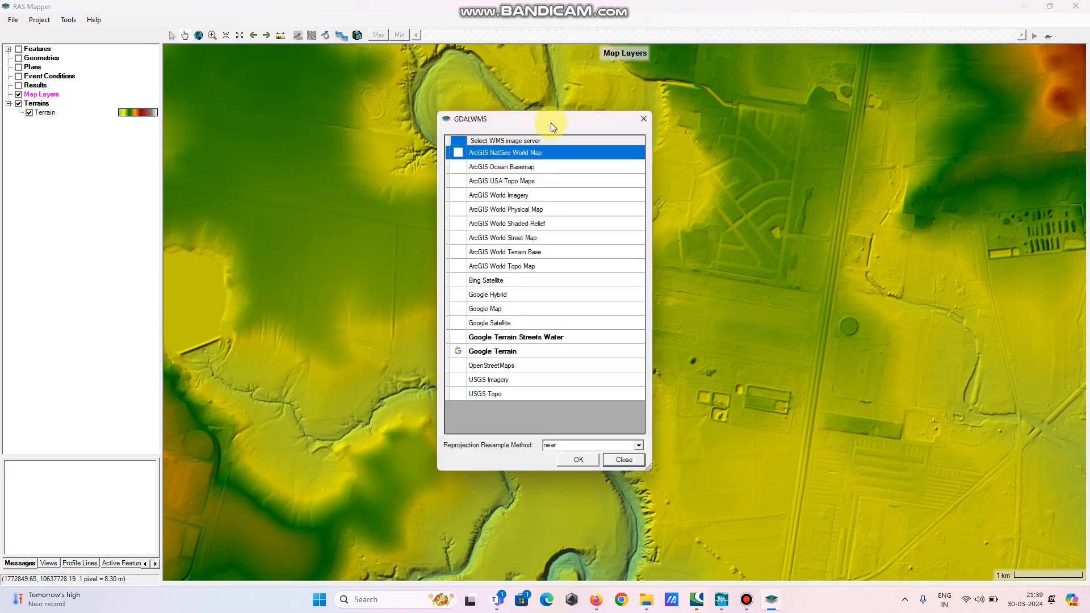
pyautogui.click(504, 325)
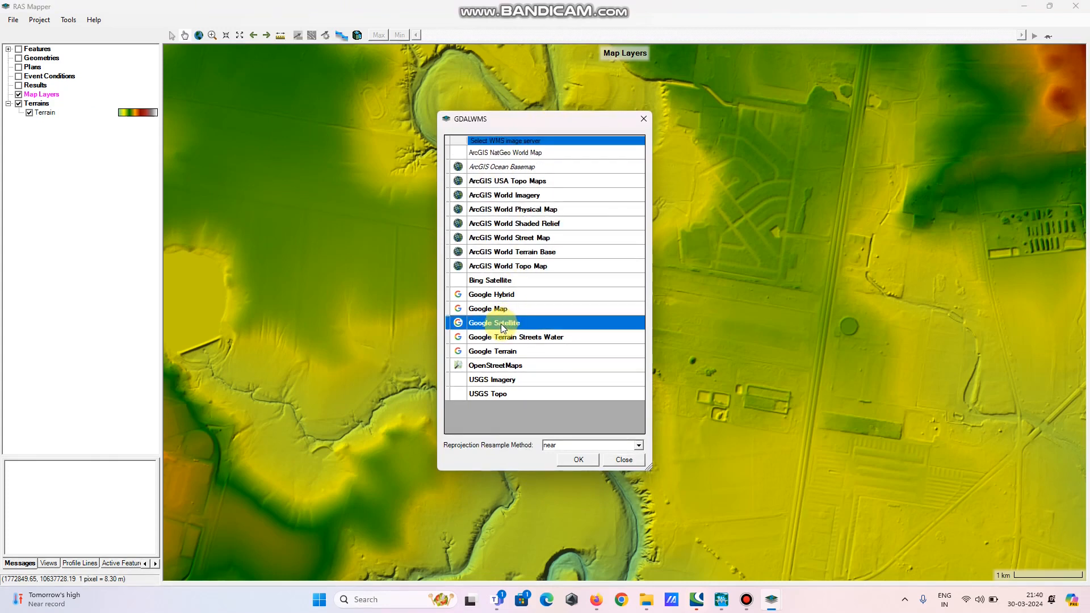
pyautogui.click(583, 458)
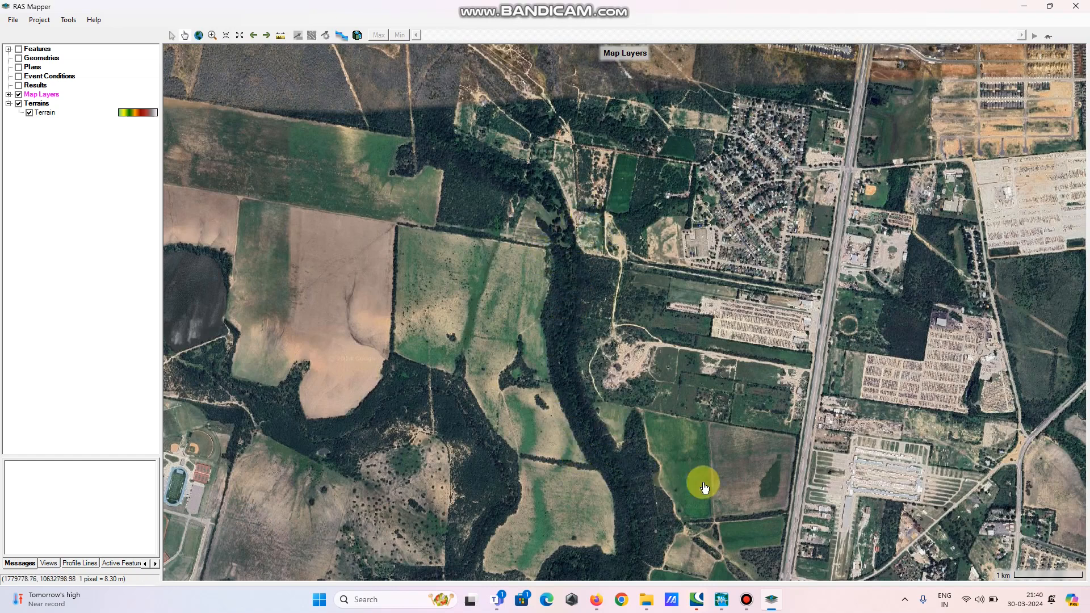
# Set the Google Satellite layer's opacity to about 46% in its image display properties
pyautogui.click(9, 95)
pyautogui.click(60, 96)
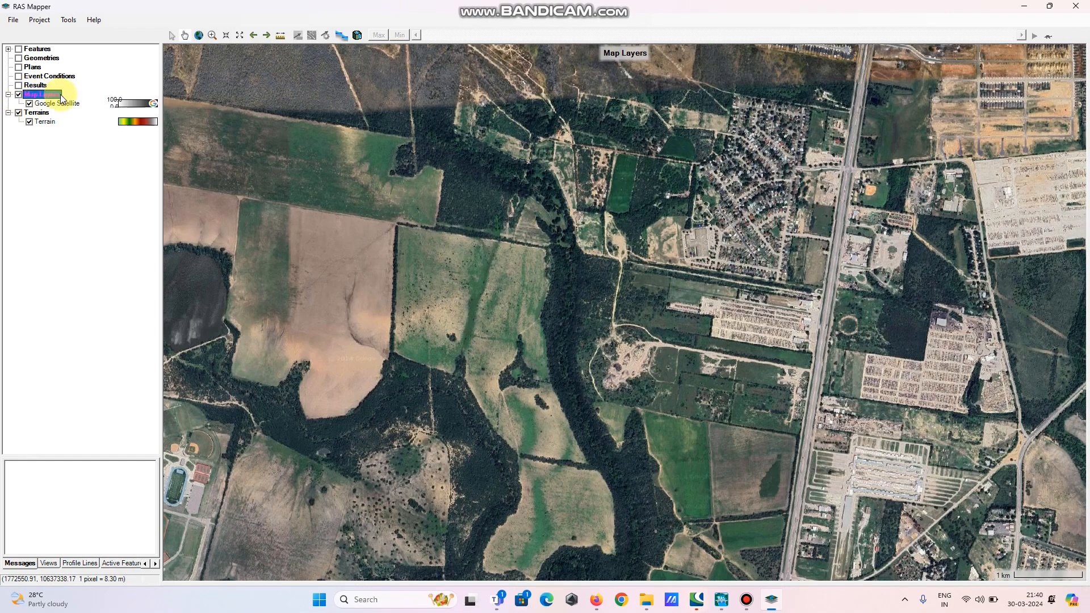
pyautogui.click(62, 104)
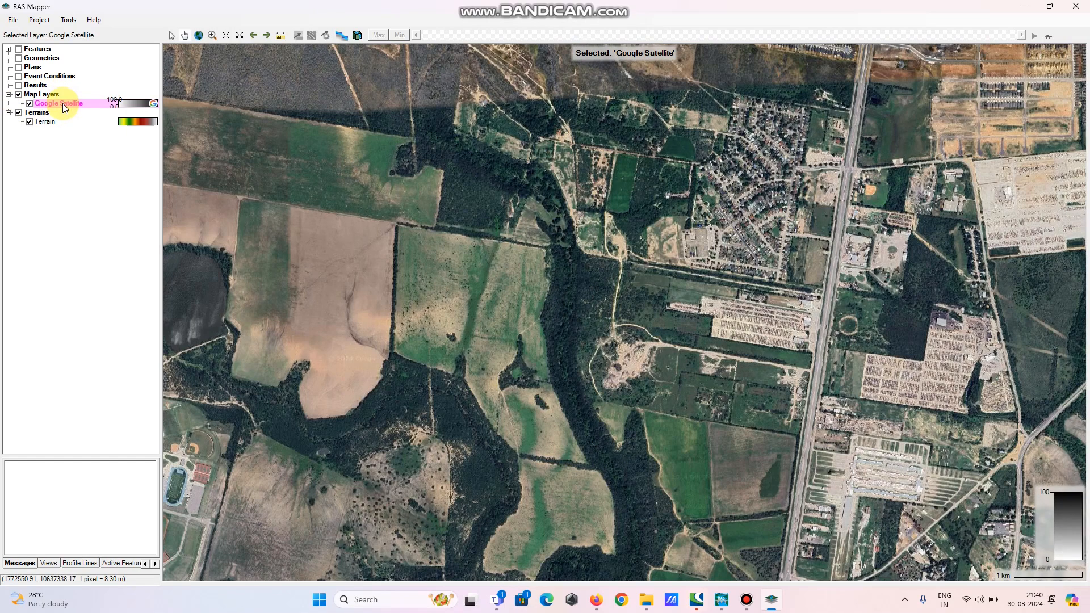
pyautogui.rightClick(62, 103)
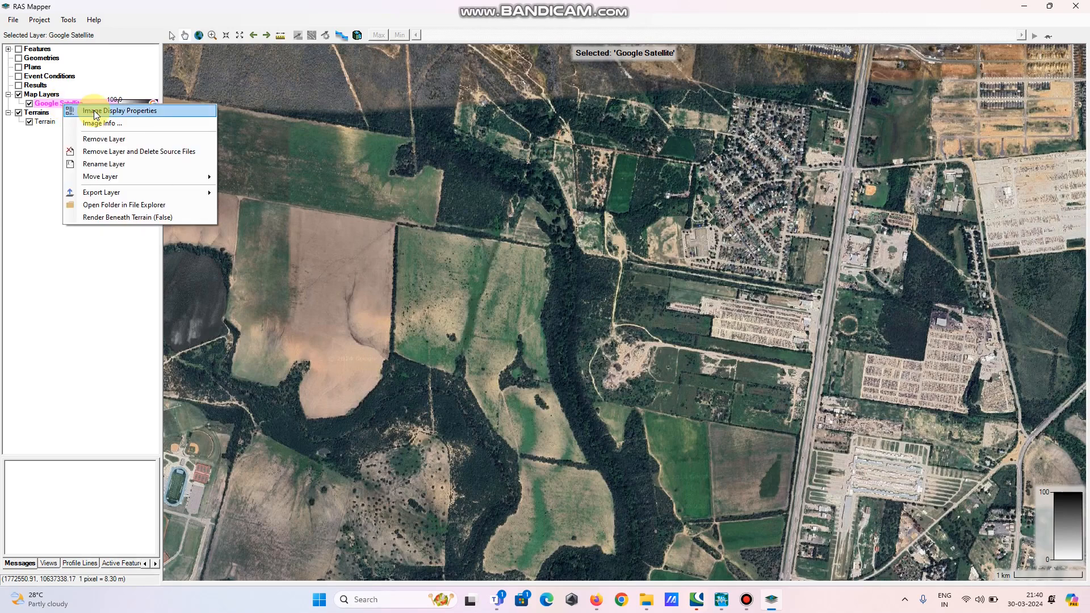
pyautogui.click(93, 110)
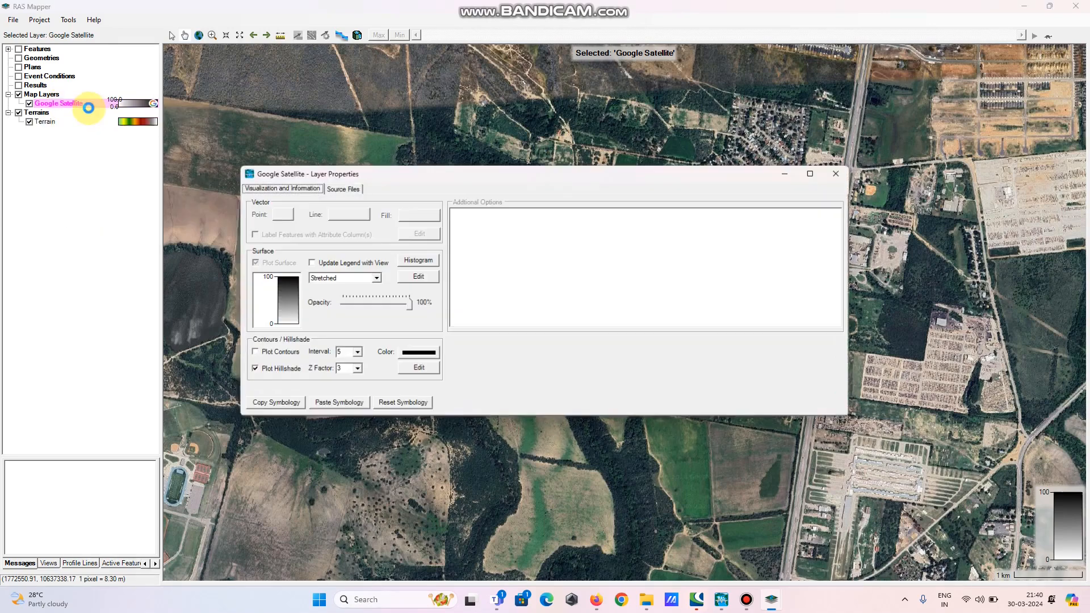
pyautogui.click(397, 304)
pyautogui.moveTo(397, 306); pyautogui.dragTo(371, 304)
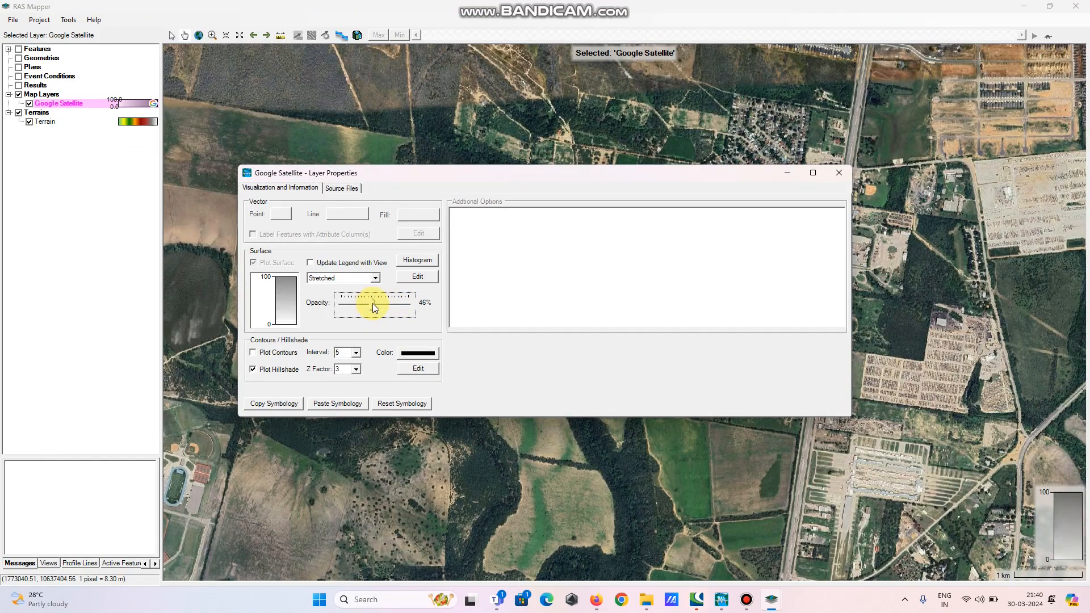
pyautogui.click(840, 173)
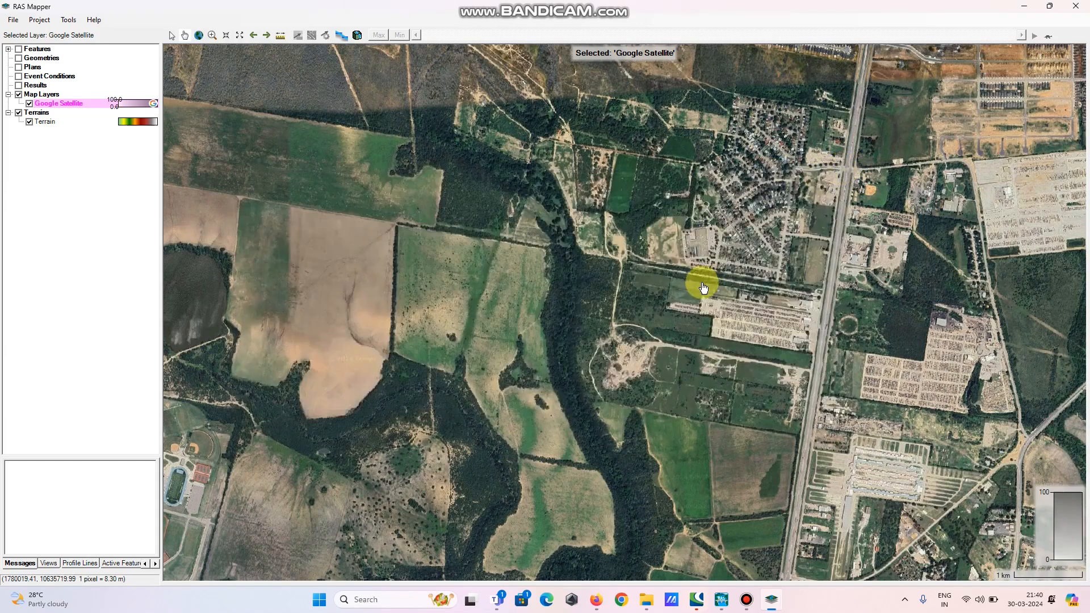
# Create a new geometry named 1D_Model and close the layer associations dialog
pyautogui.scroll(1, 702, 284)
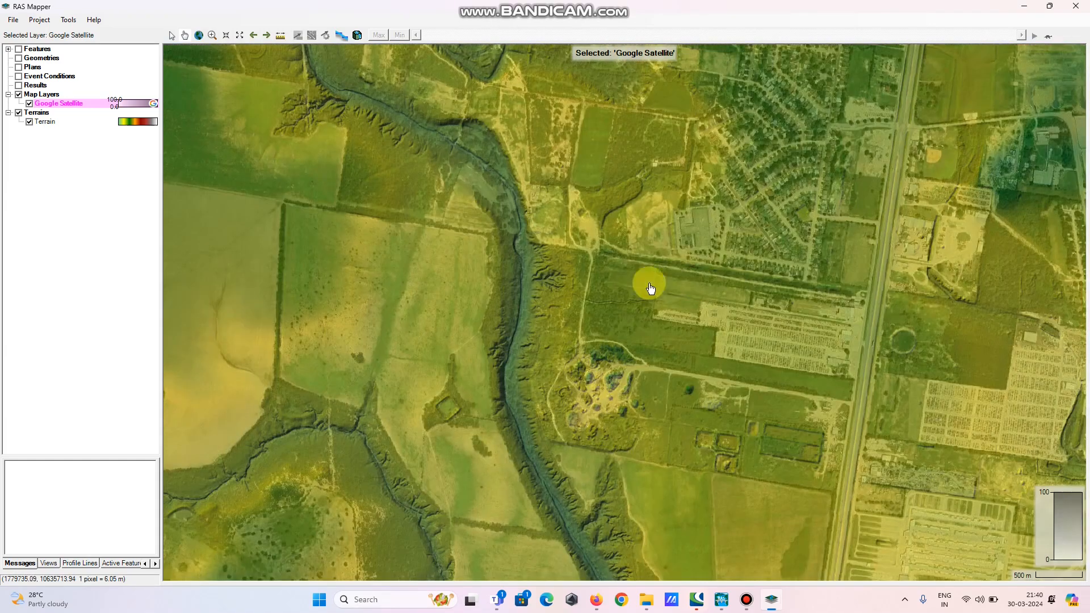
pyautogui.moveTo(543, 220); pyautogui.dragTo(603, 151)
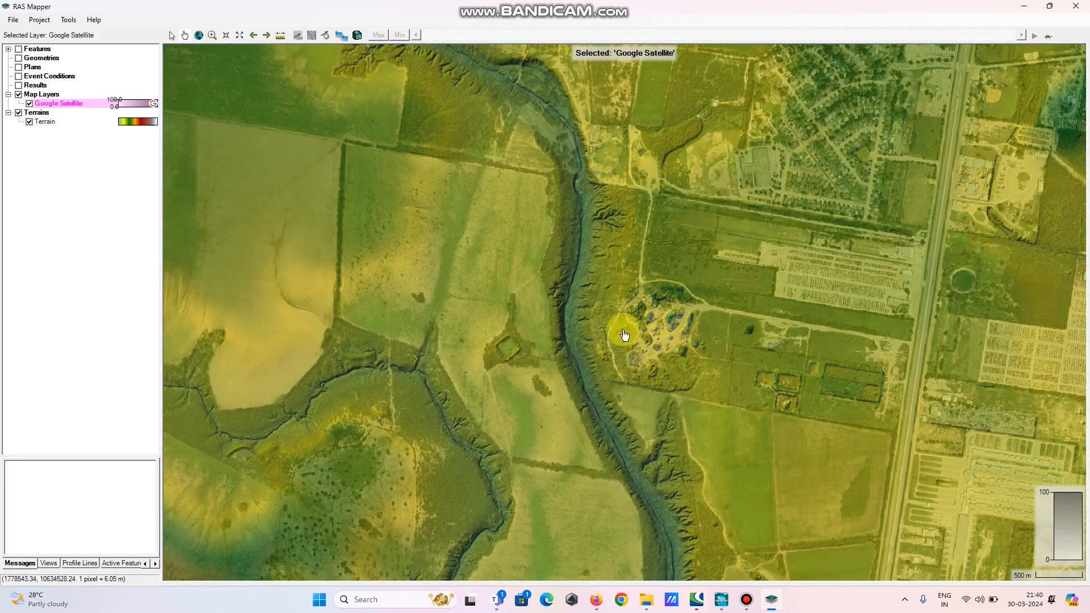
pyautogui.moveTo(575, 273); pyautogui.dragTo(565, 395)
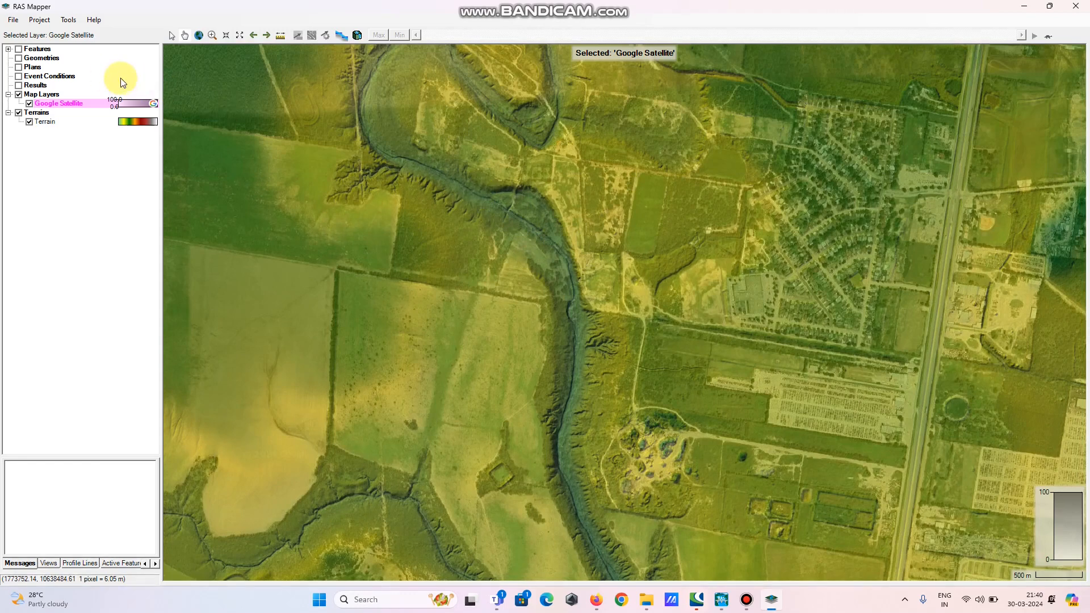
pyautogui.click(53, 60)
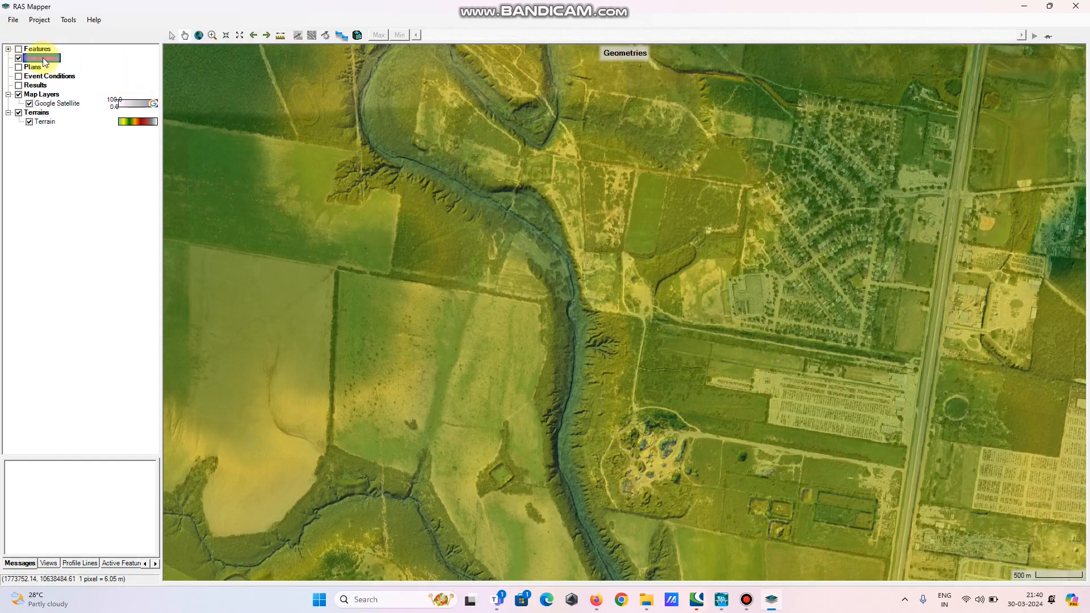
pyautogui.rightClick(44, 62)
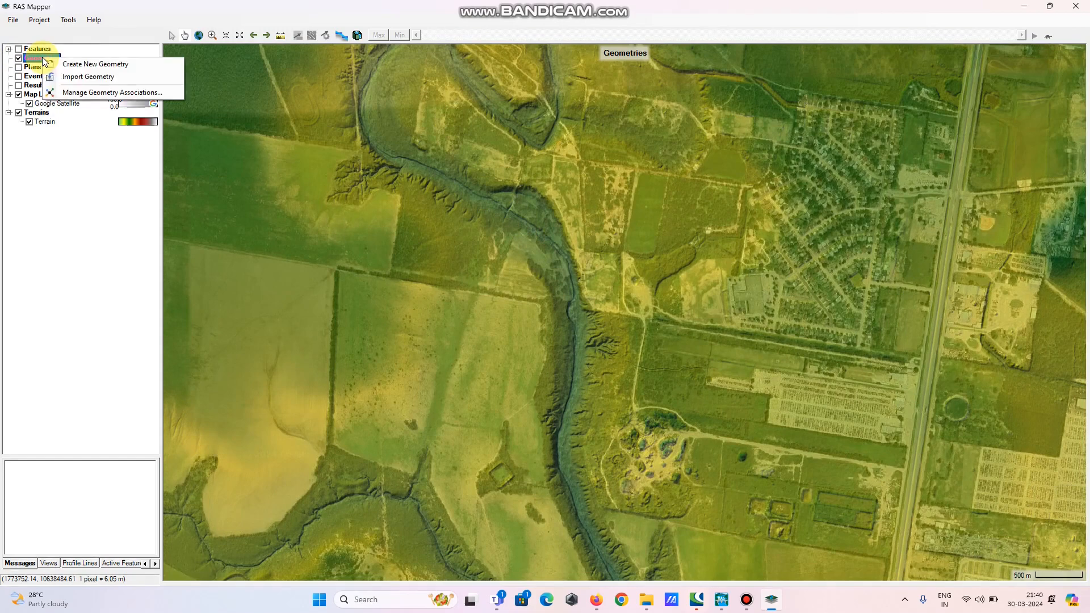
pyautogui.click(83, 64)
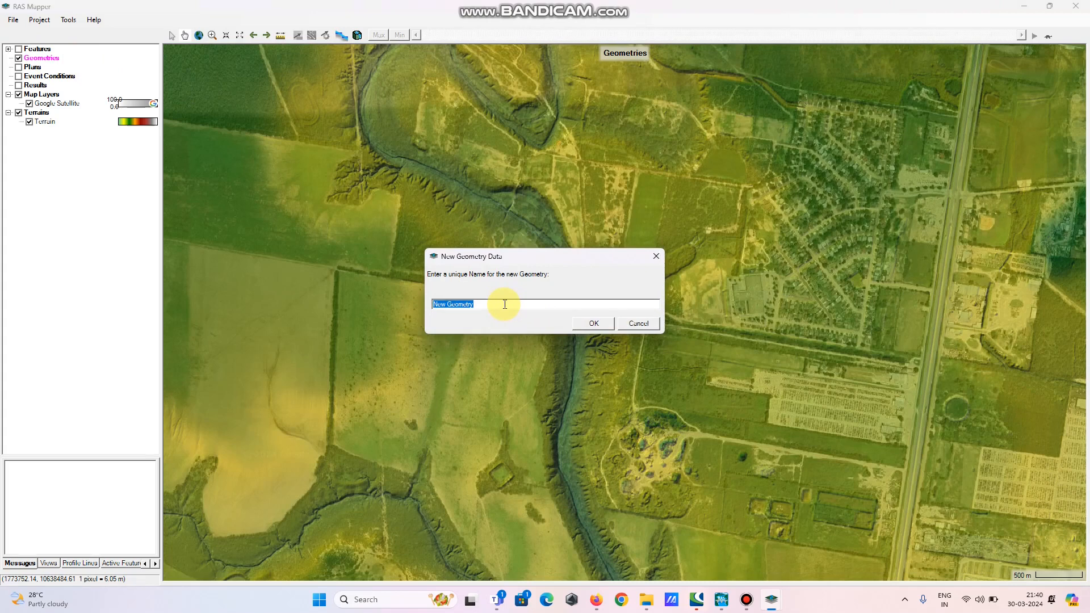
pyautogui.write('1D_Model')
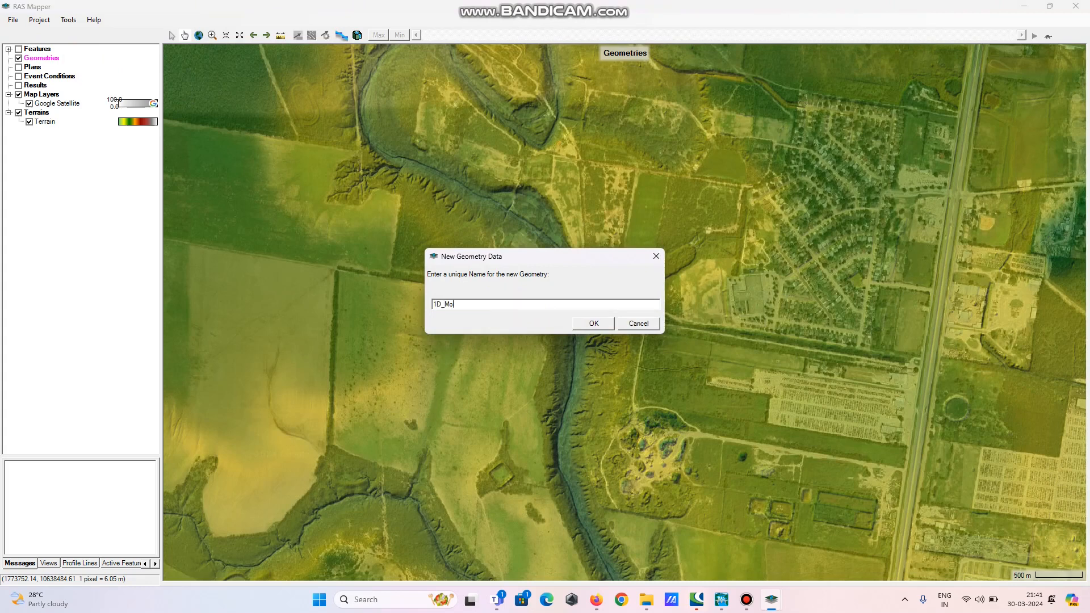
pyautogui.click(594, 324)
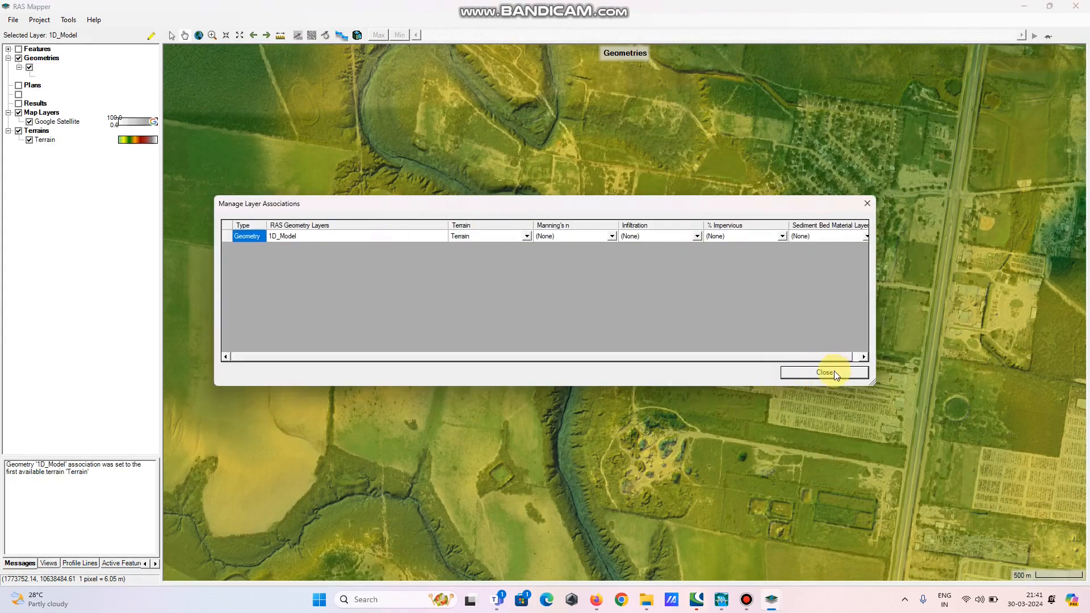
pyautogui.click(824, 373)
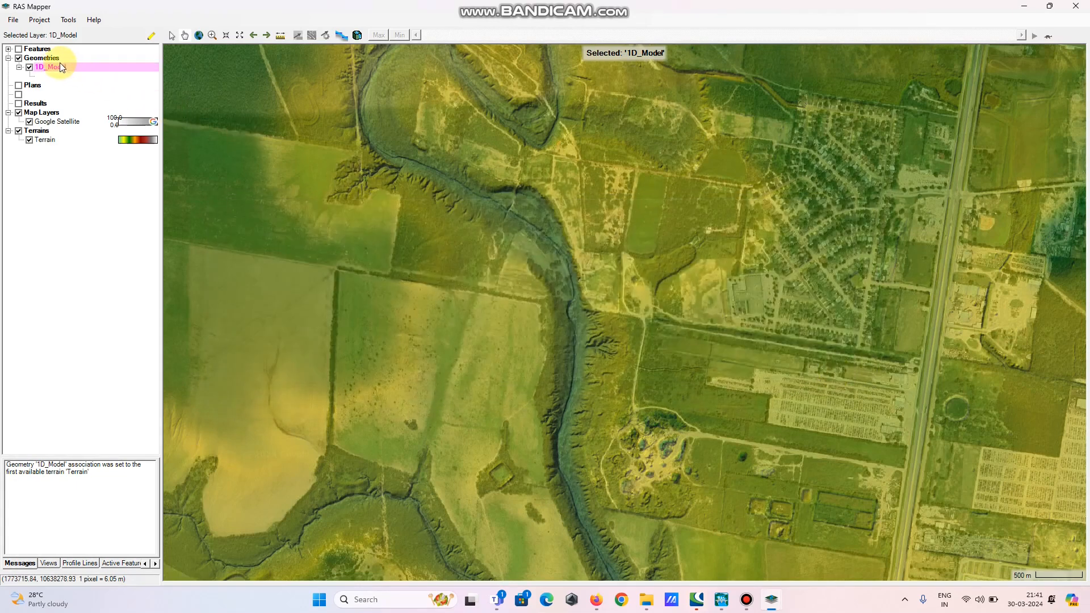
# Start editing the 1D_Model geometry and select its Rivers layer
pyautogui.click(50, 77)
pyautogui.rightClick(50, 78)
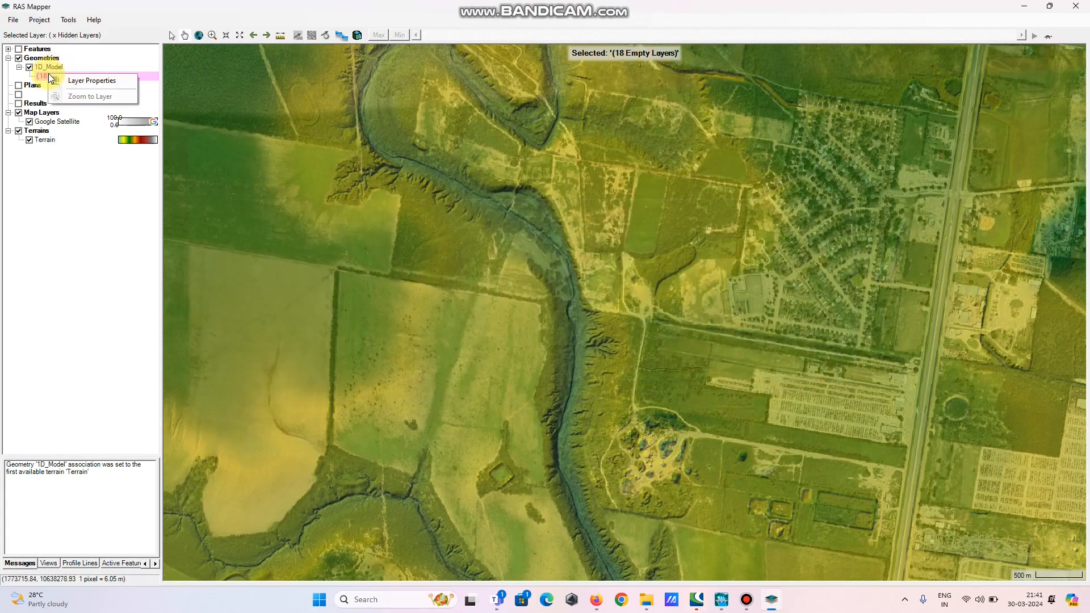
pyautogui.click(49, 67)
pyautogui.rightClick(46, 67)
pyautogui.press('Escape')
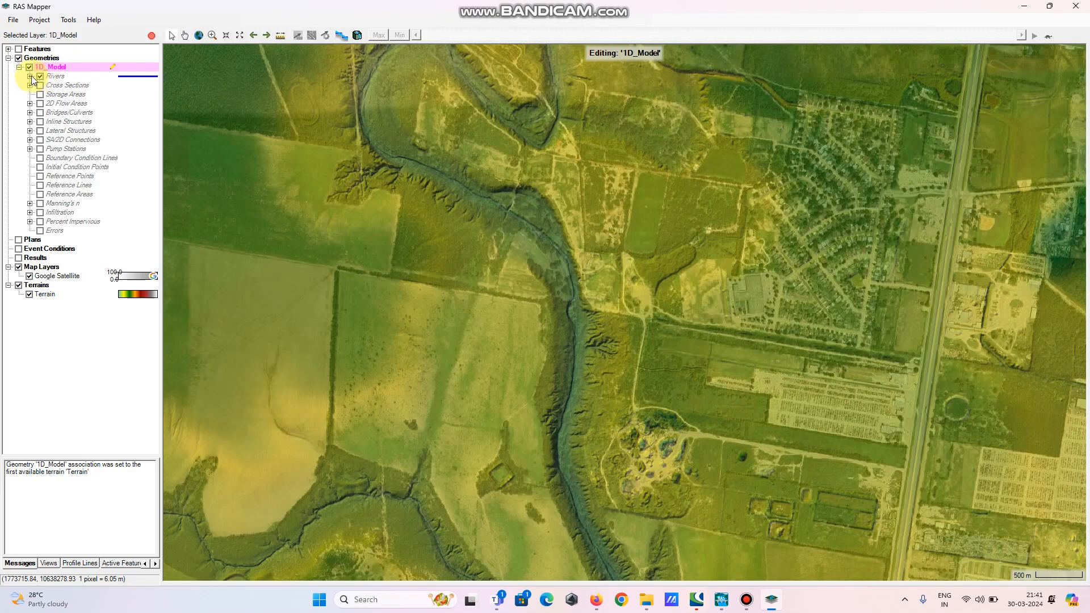
pyautogui.click(29, 76)
pyautogui.click(54, 80)
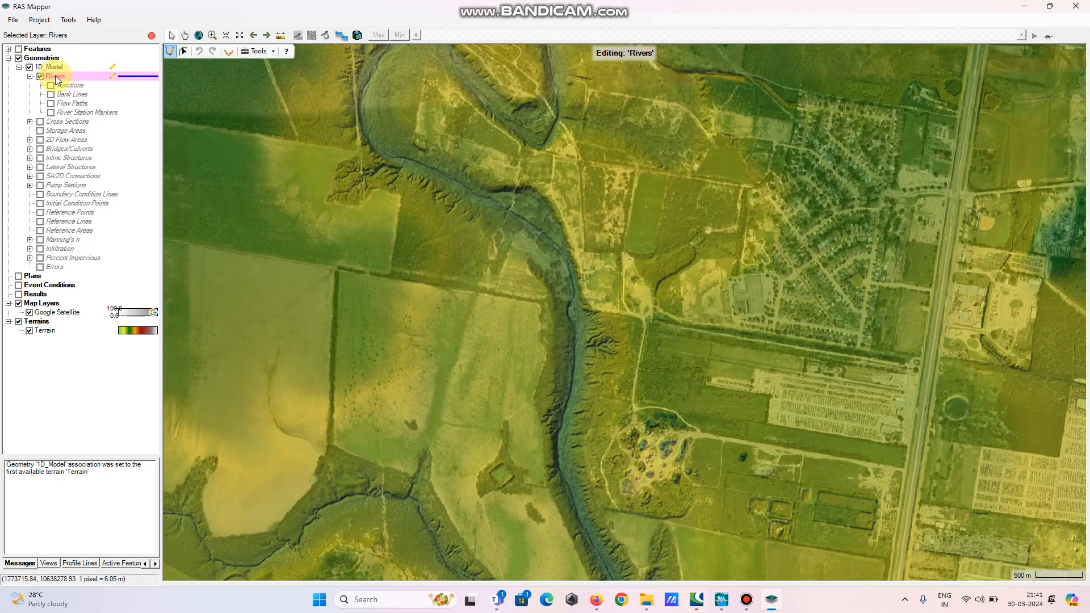
# Start adding a new river feature and place the first centerline points at the channel's upstream end
pyautogui.click(171, 53)
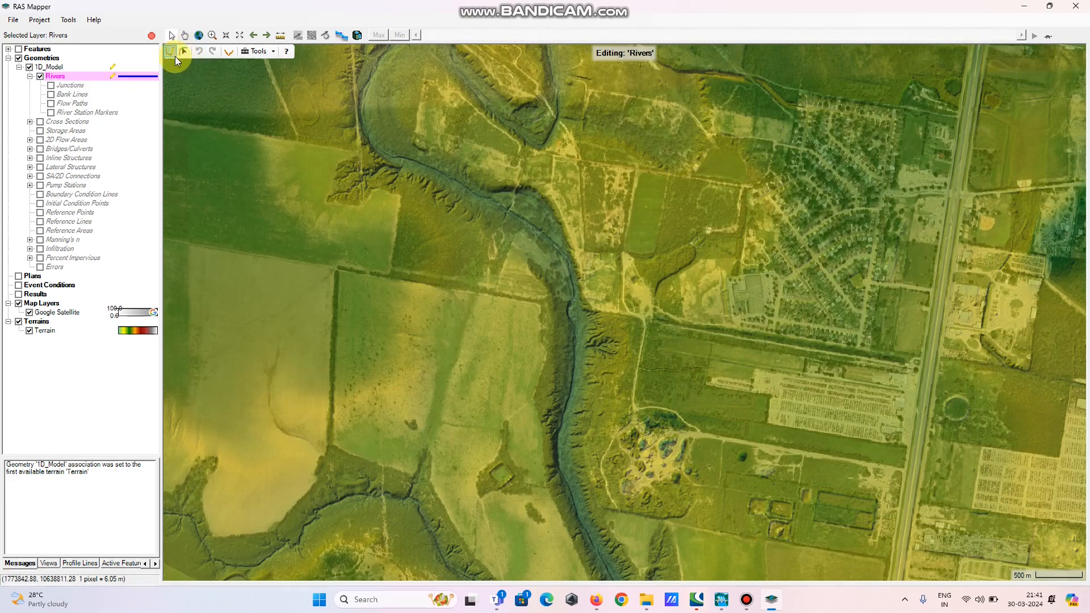
pyautogui.click(172, 52)
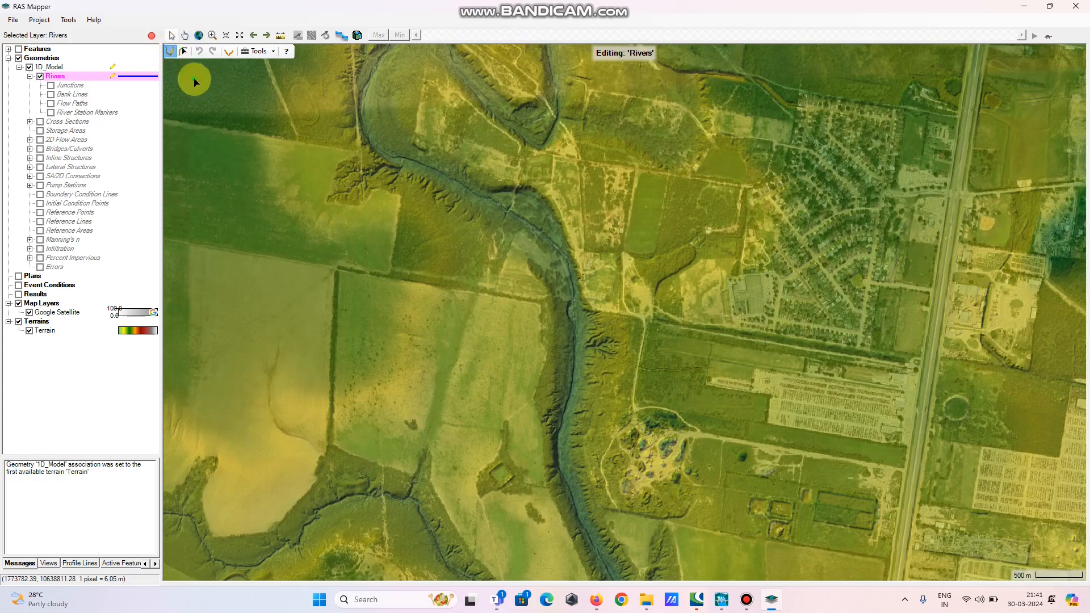
pyautogui.scroll(2, 492, 173)
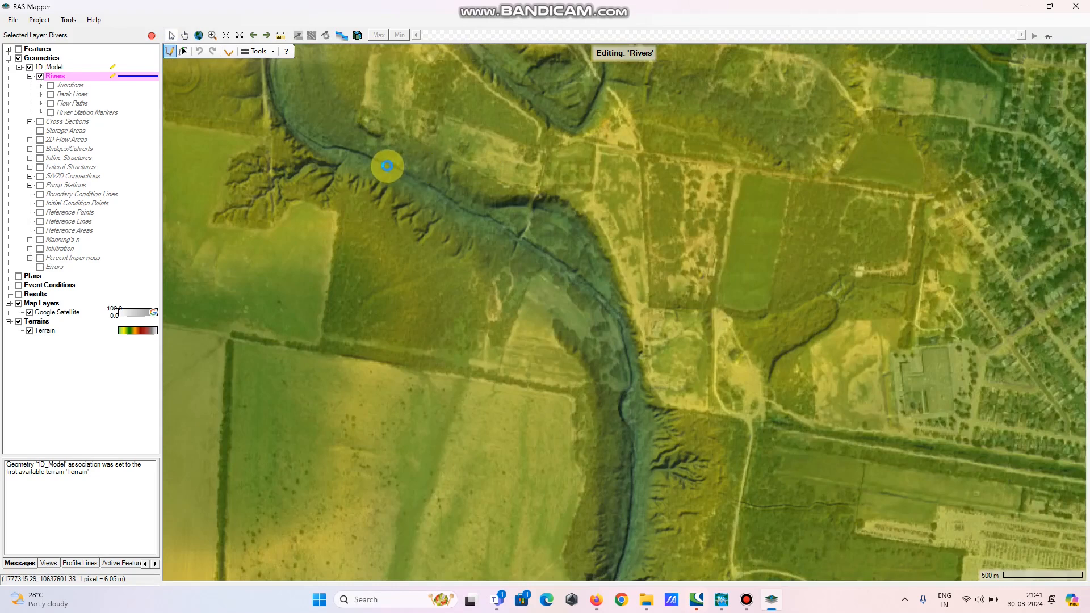
pyautogui.scroll(2, 388, 168)
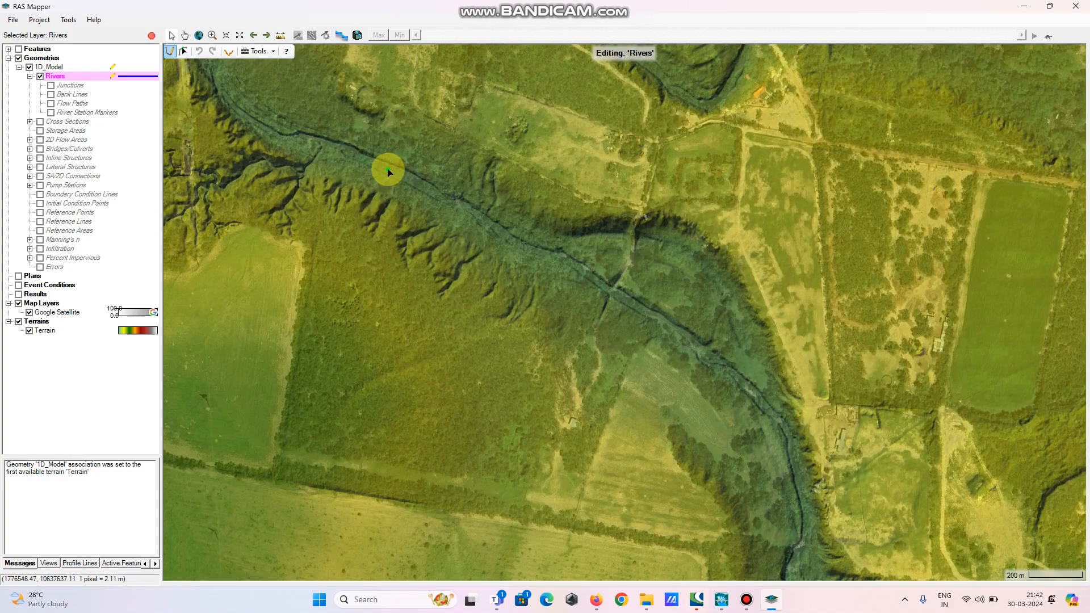
pyautogui.scroll(1, 389, 172)
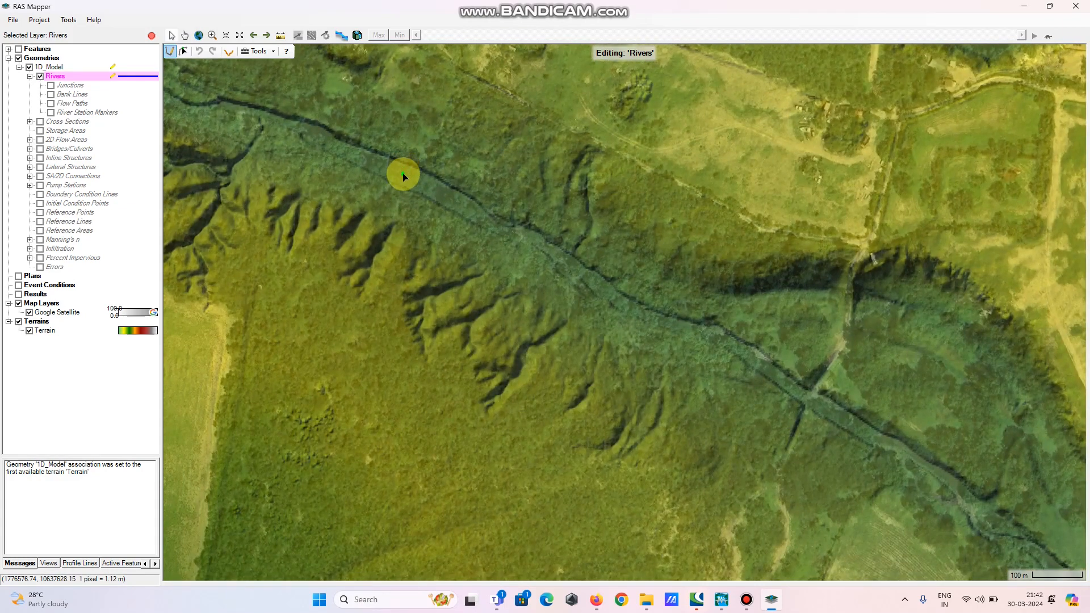
pyautogui.click(408, 176)
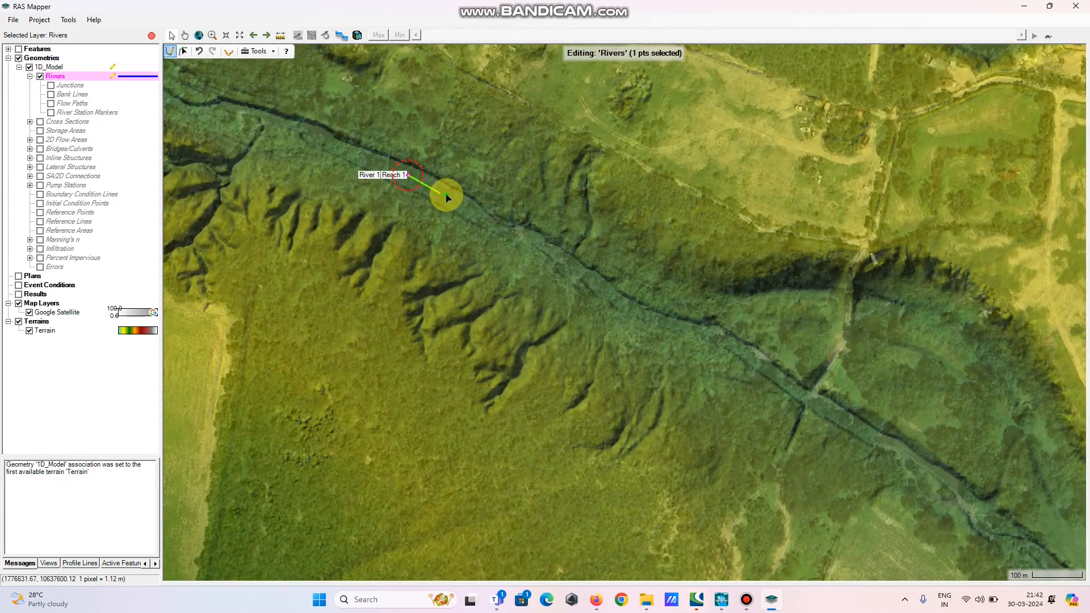
pyautogui.click(450, 197)
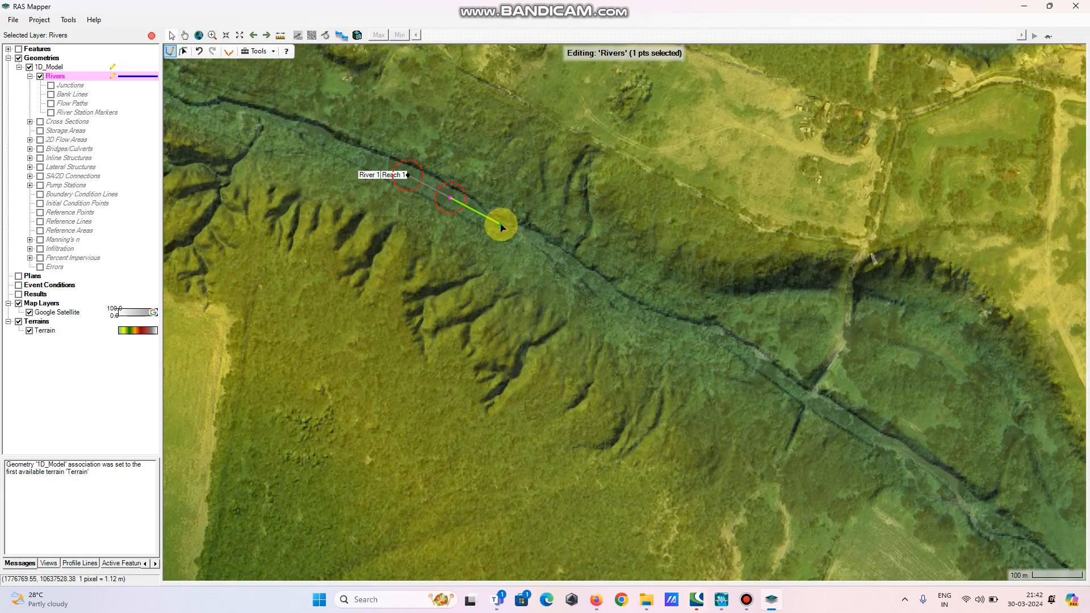
# Survey the river's full course downstream across the terrain and imagery
pyautogui.scroll(-2, 576, 259)
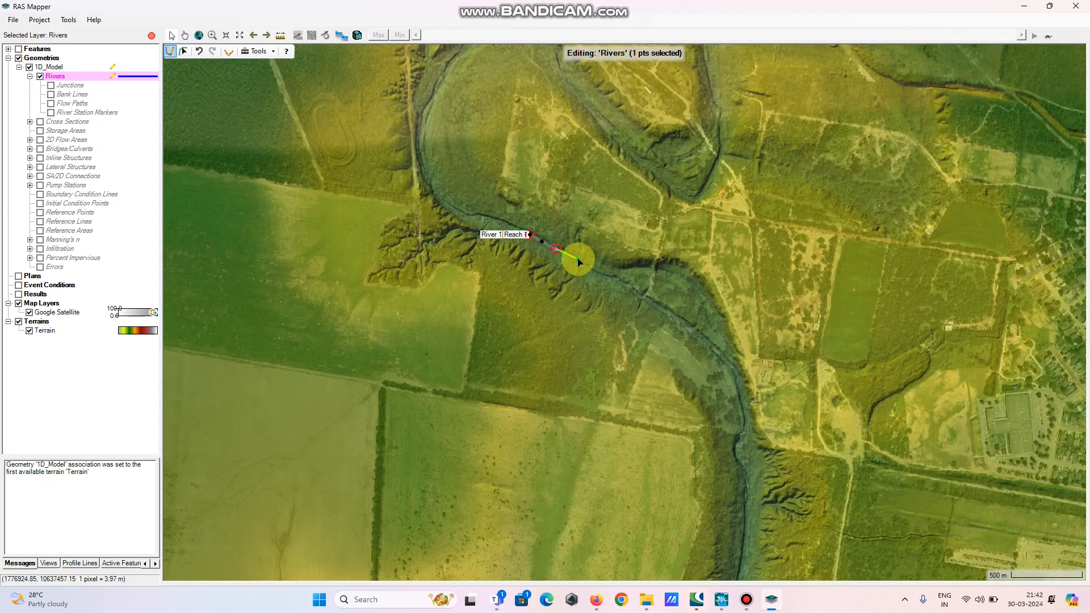
pyautogui.scroll(-2, 578, 261)
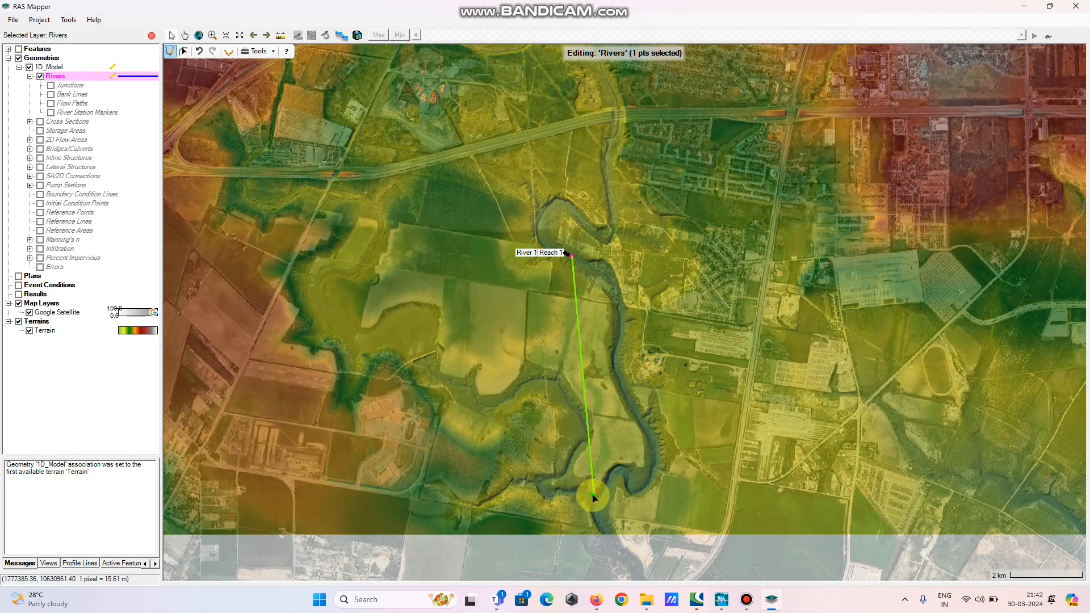
pyautogui.moveTo(621, 494); pyautogui.dragTo(541, 212)
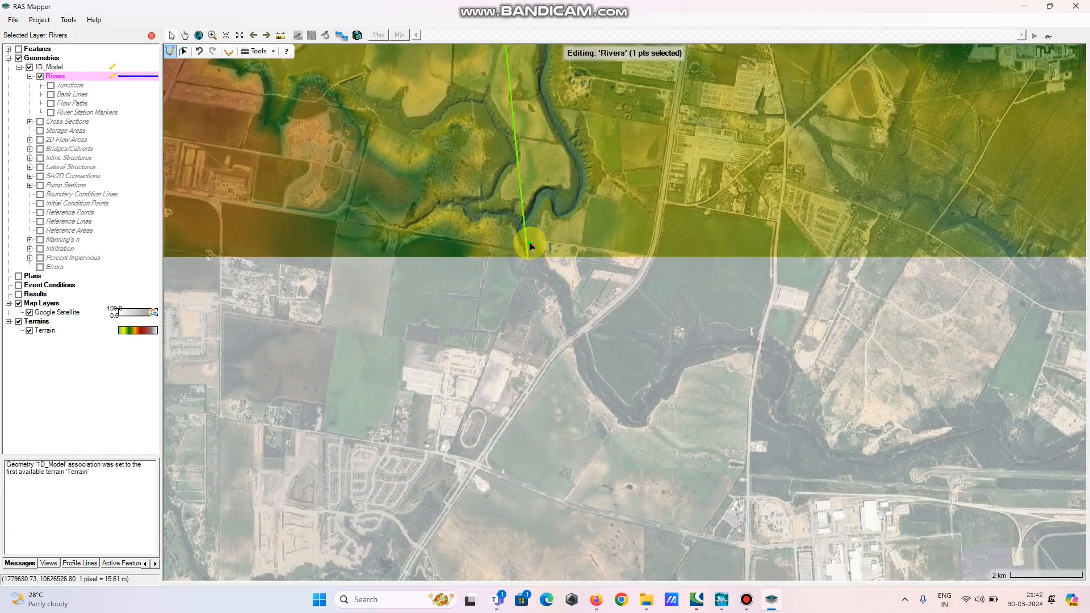
pyautogui.moveTo(561, 85); pyautogui.dragTo(633, 334)
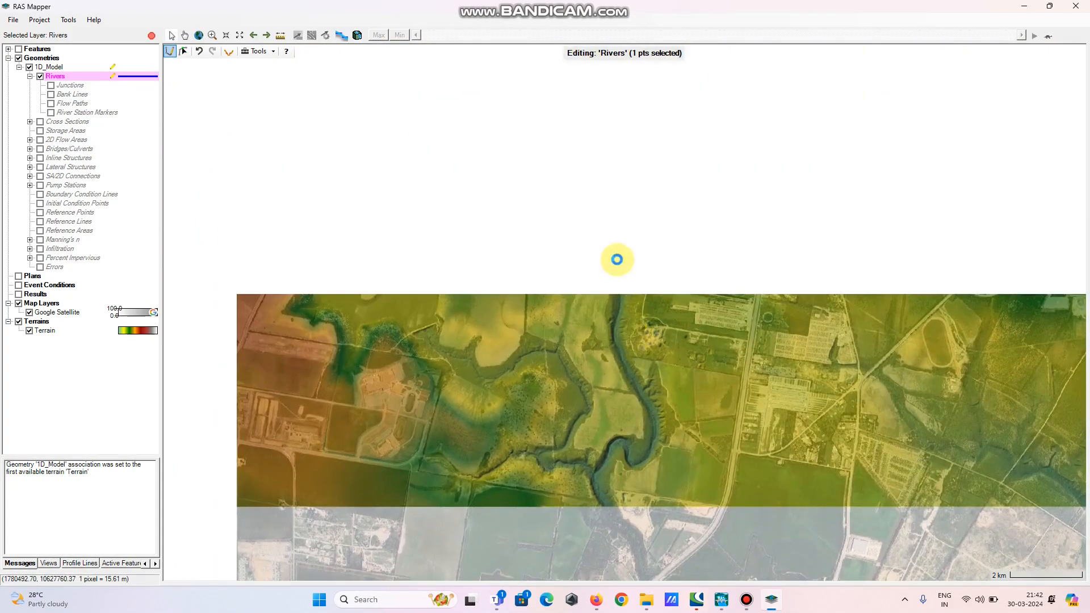
pyautogui.moveTo(638, 504); pyautogui.dragTo(552, 227)
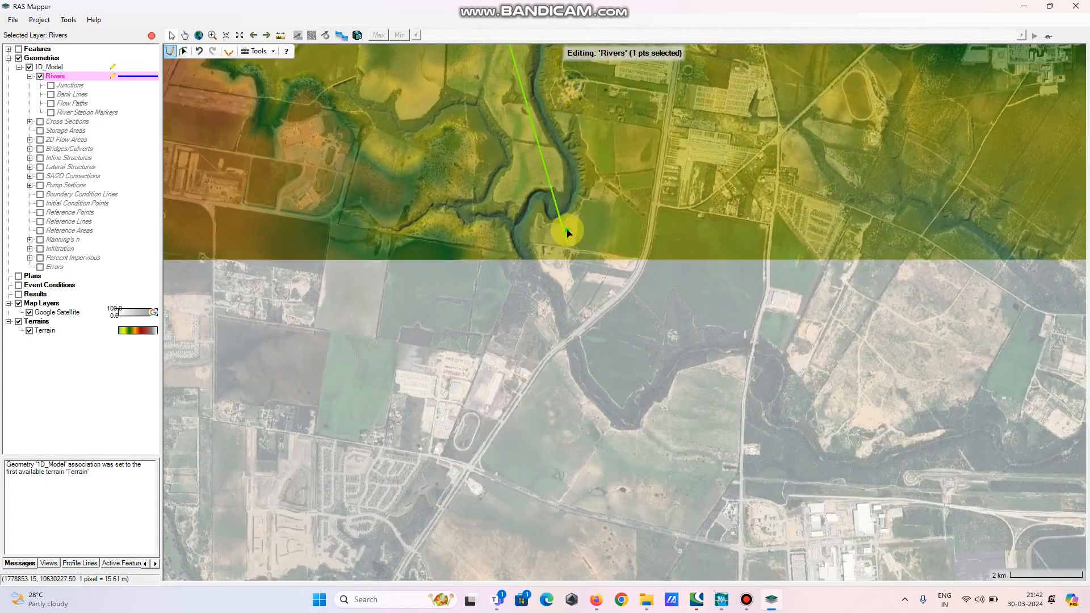
pyautogui.moveTo(577, 175); pyautogui.dragTo(648, 402)
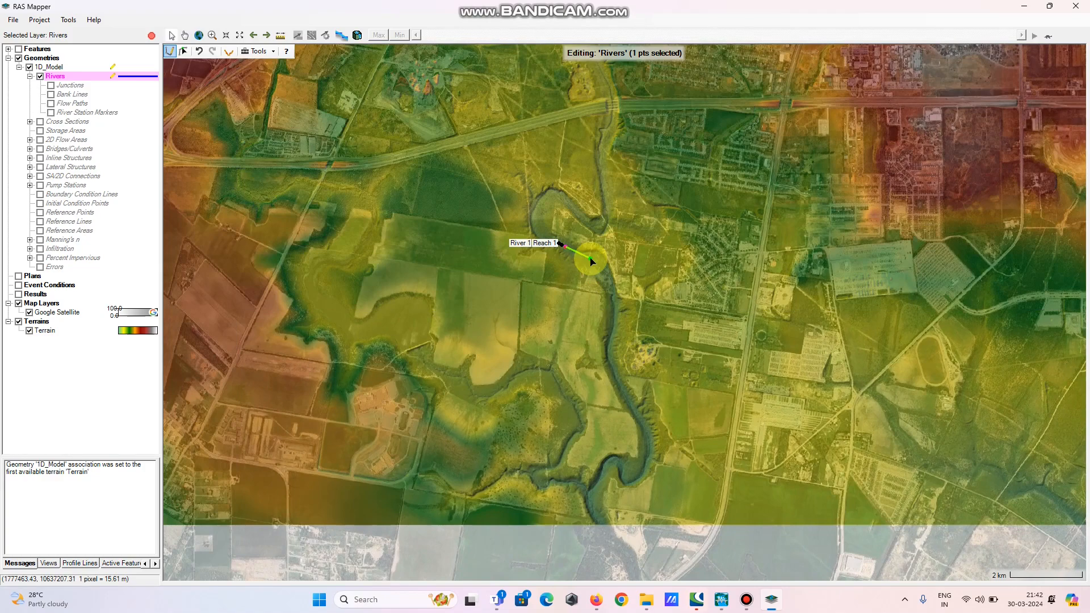
pyautogui.scroll(1, 591, 261)
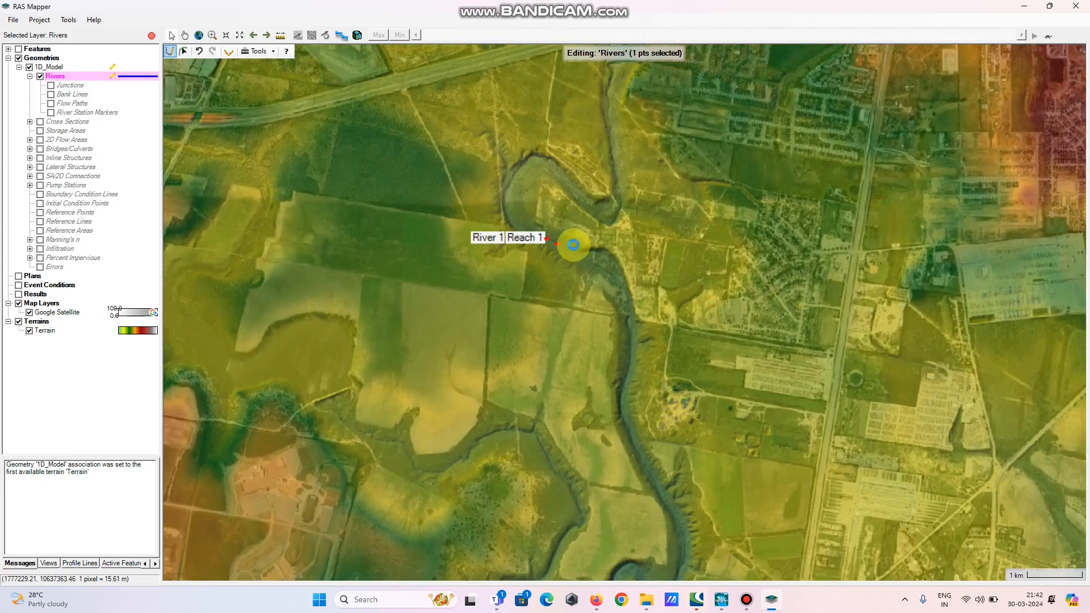
pyautogui.scroll(1, 562, 240)
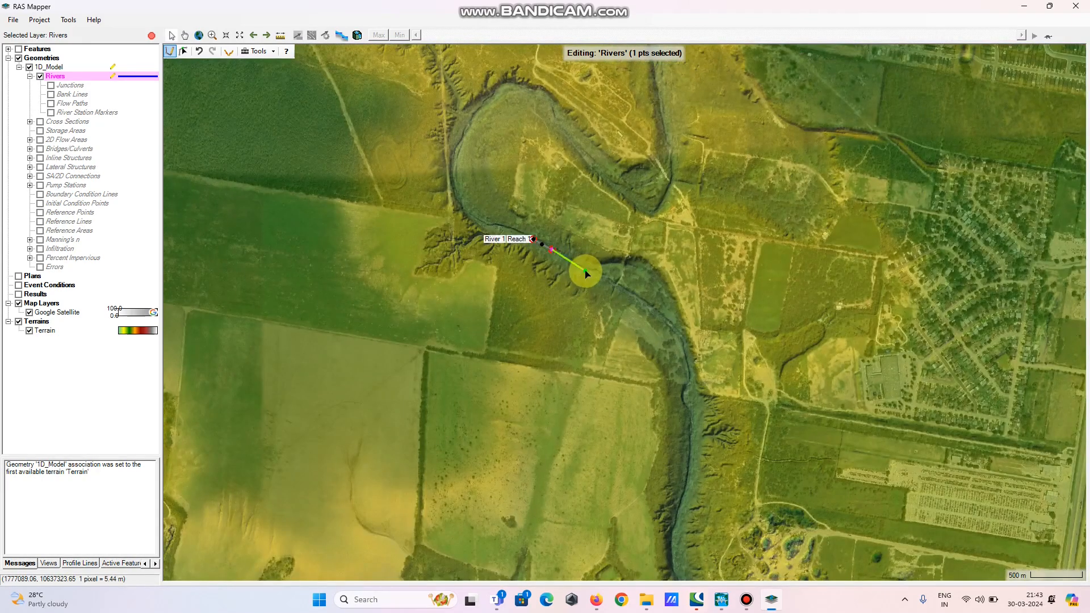
pyautogui.scroll(1, 576, 266)
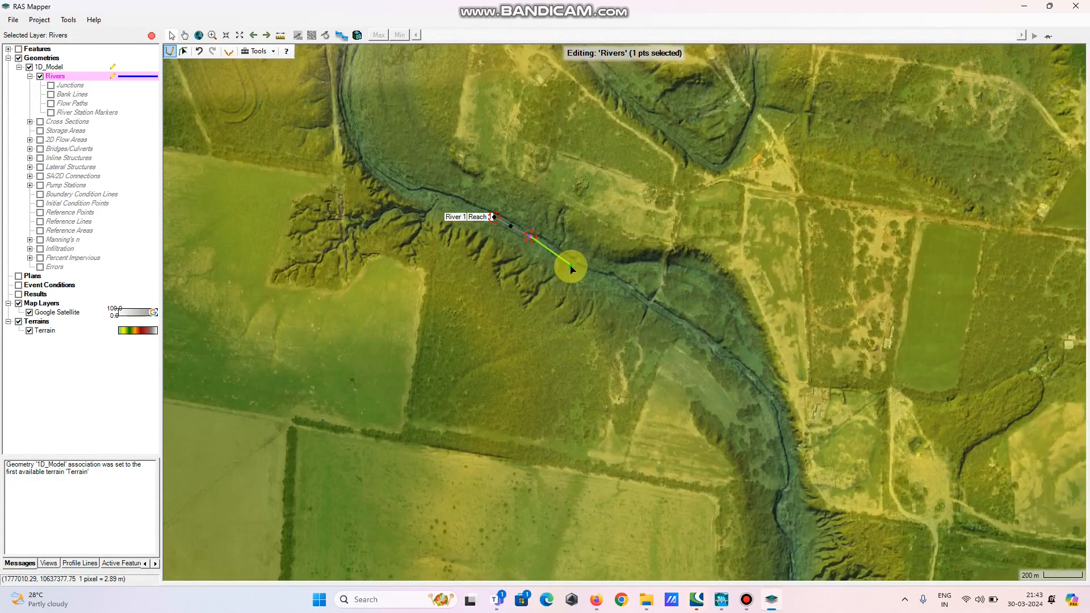
# Continue the river centerline downstream, placing vertices along the channel's northwest-to-southeast stretch
pyautogui.click(572, 260)
pyautogui.click(598, 273)
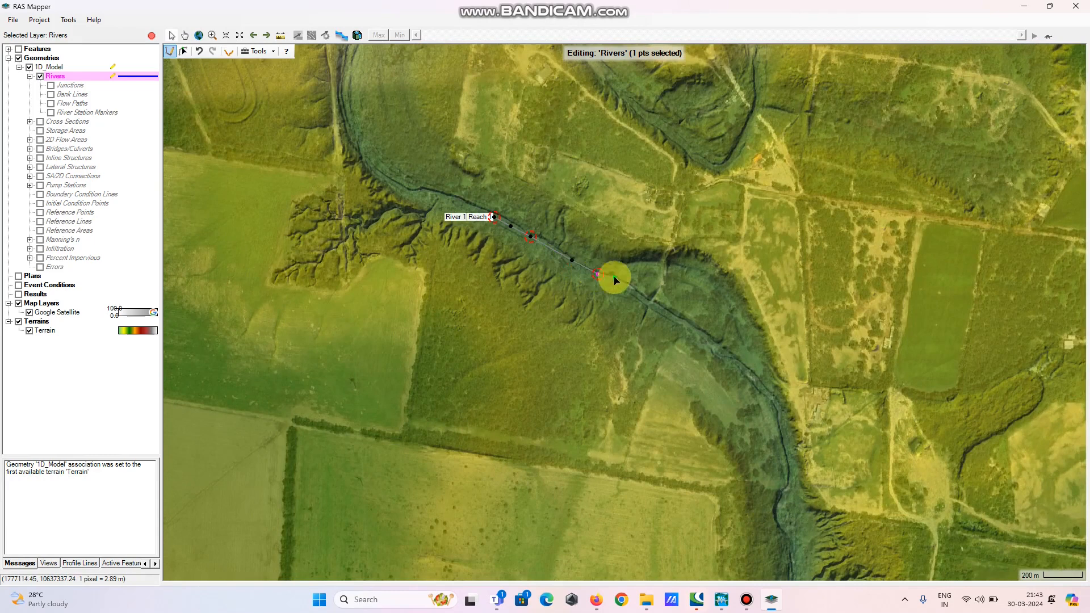
pyautogui.click(619, 283)
pyautogui.click(644, 300)
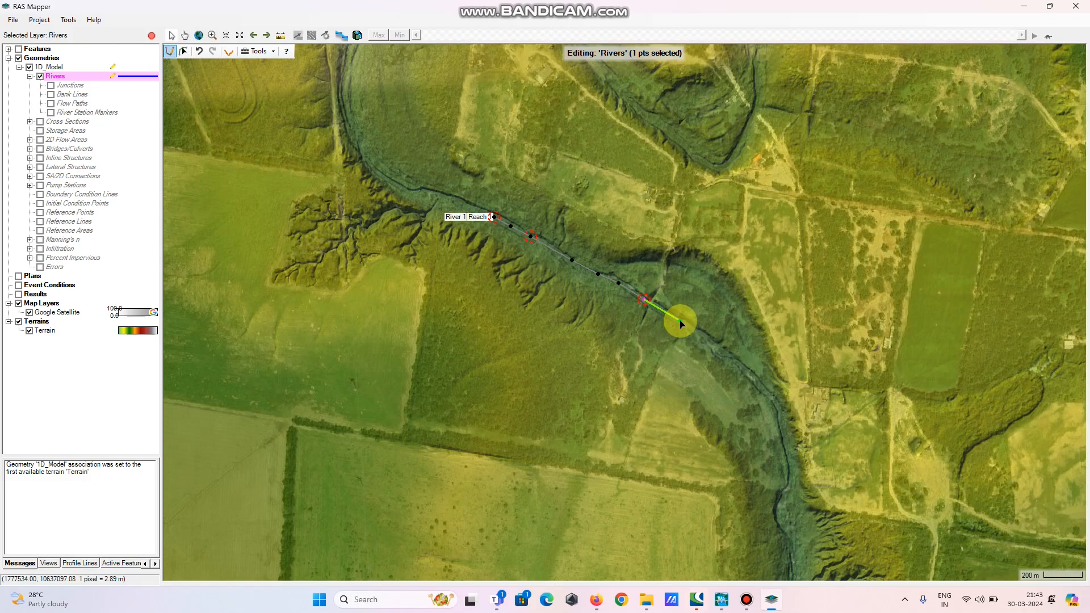
pyautogui.click(680, 321)
pyautogui.moveTo(724, 360); pyautogui.dragTo(591, 281)
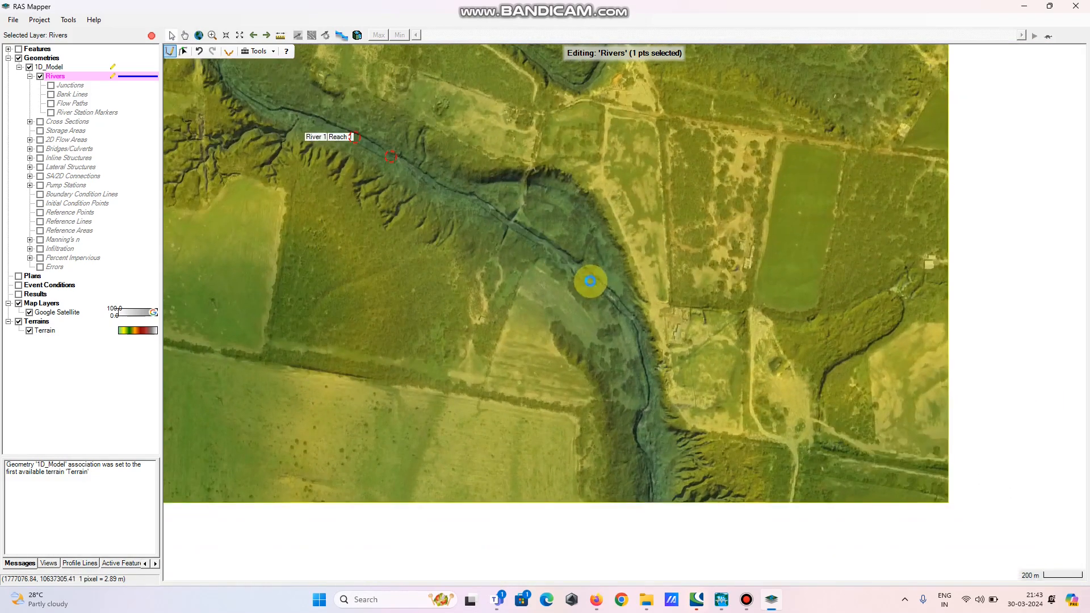
pyautogui.scroll(2, 596, 284)
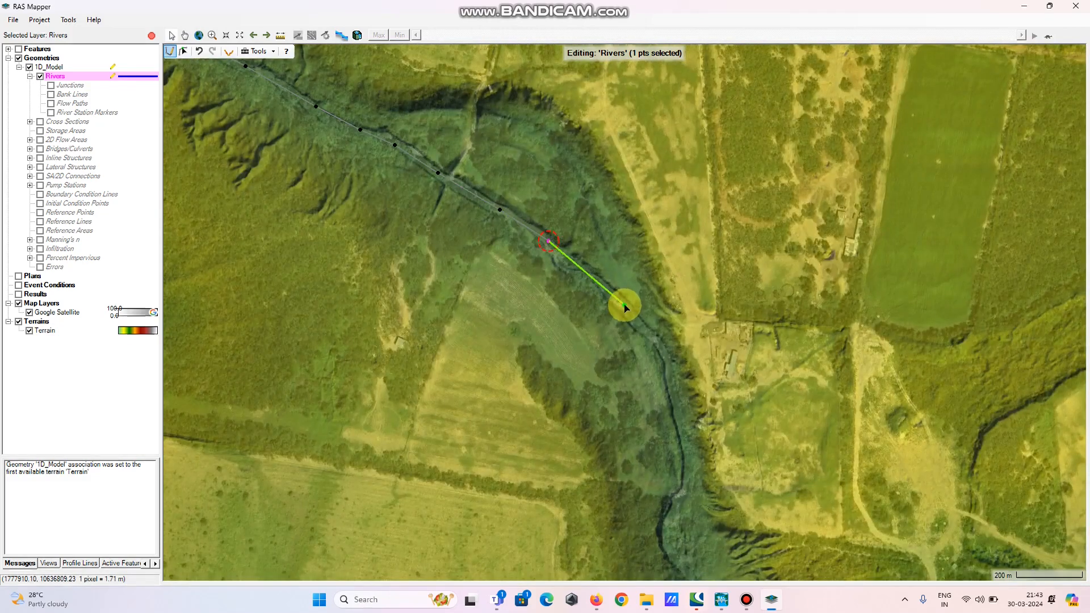
pyautogui.click(625, 305)
pyautogui.click(655, 345)
pyautogui.click(674, 400)
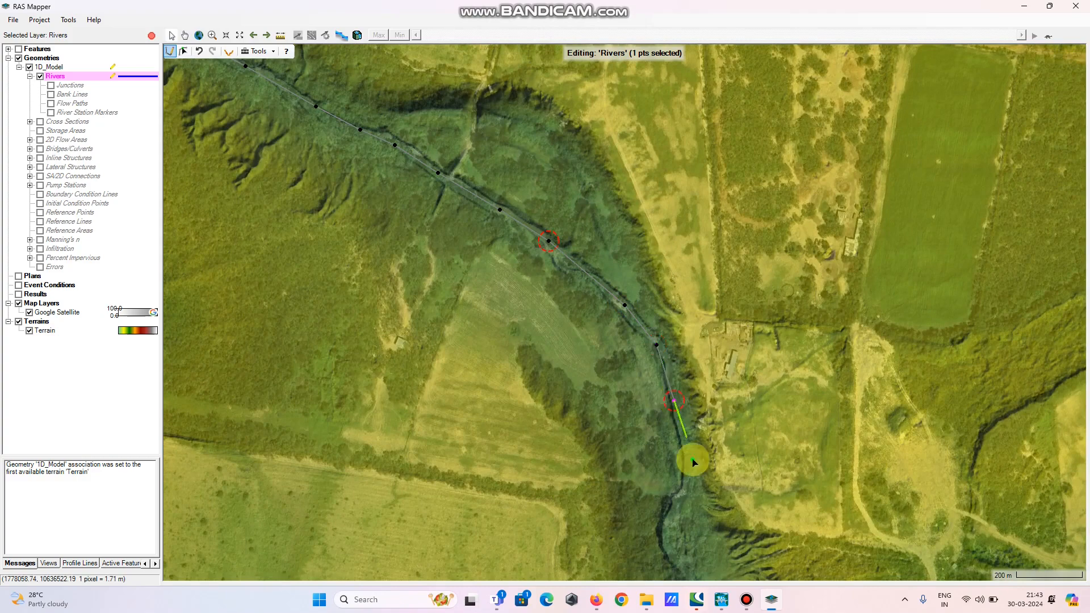
pyautogui.moveTo(683, 438); pyautogui.dragTo(583, 281)
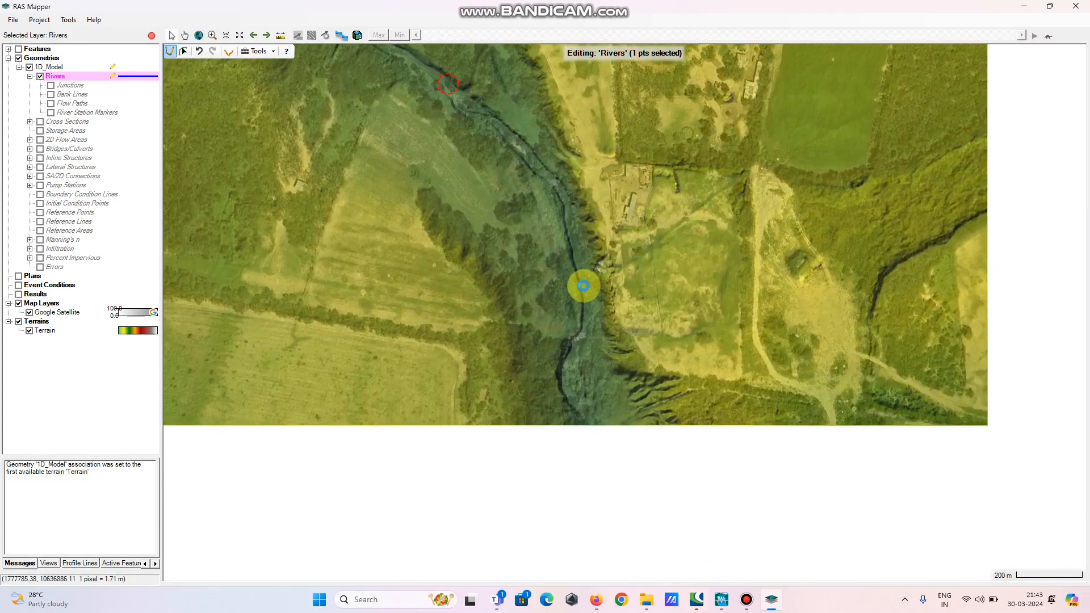
# Extend the centerline southward through the channel bend, following the dark flowline
pyautogui.click(584, 280)
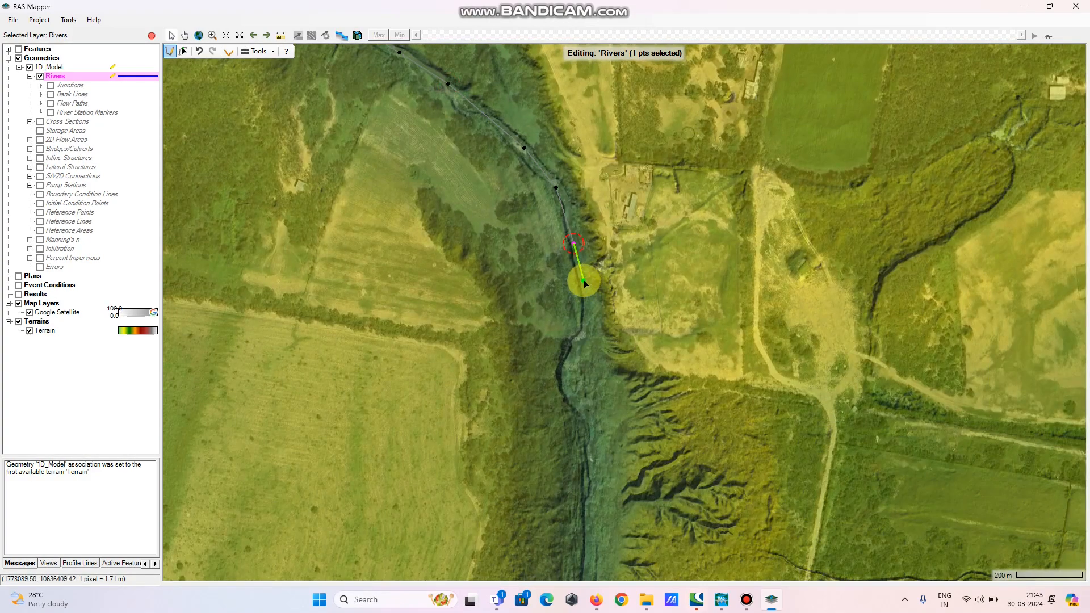
pyautogui.click(588, 308)
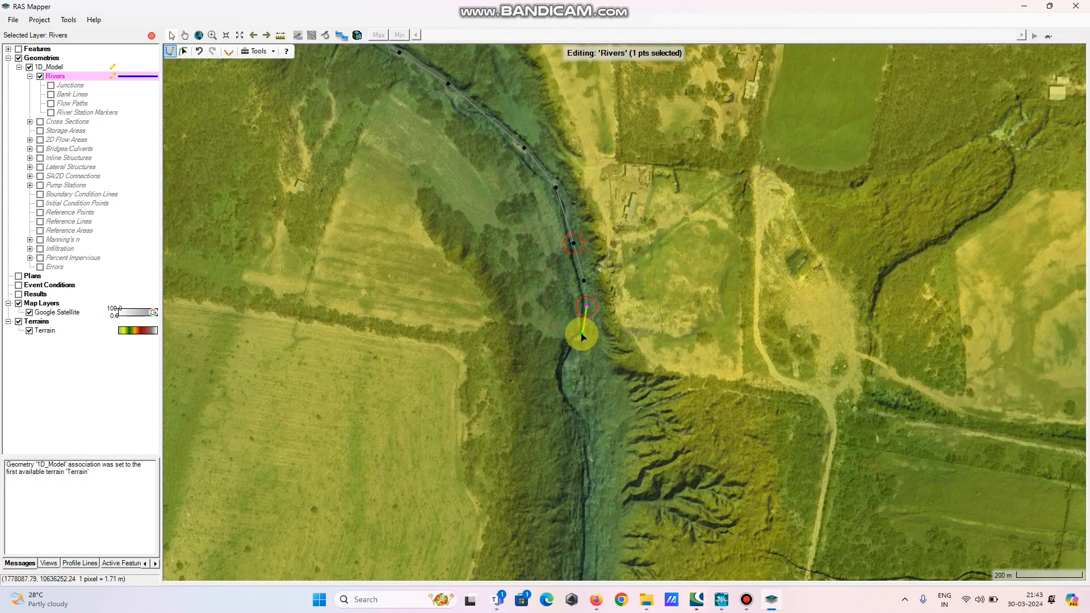
pyautogui.click(581, 334)
pyautogui.click(567, 364)
pyautogui.click(567, 397)
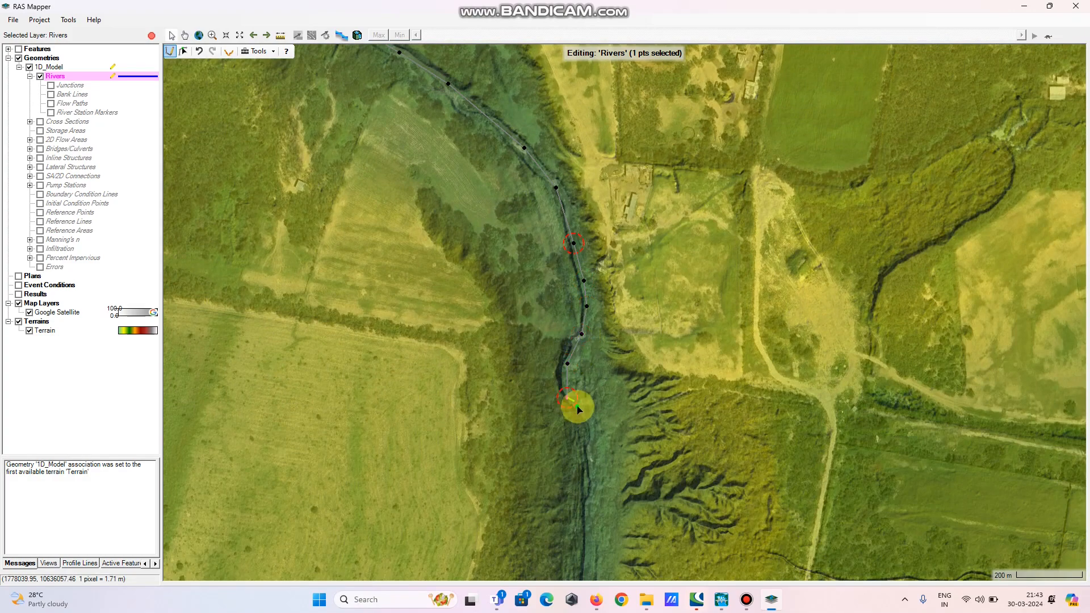
pyautogui.moveTo(584, 475); pyautogui.dragTo(456, 225)
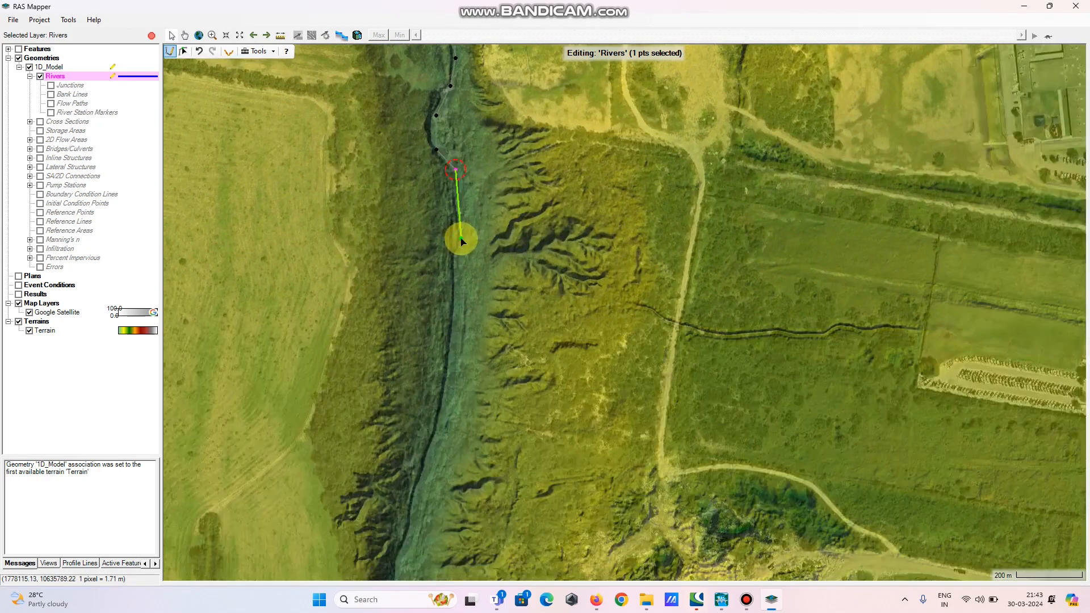
pyautogui.click(459, 235)
pyautogui.click(457, 278)
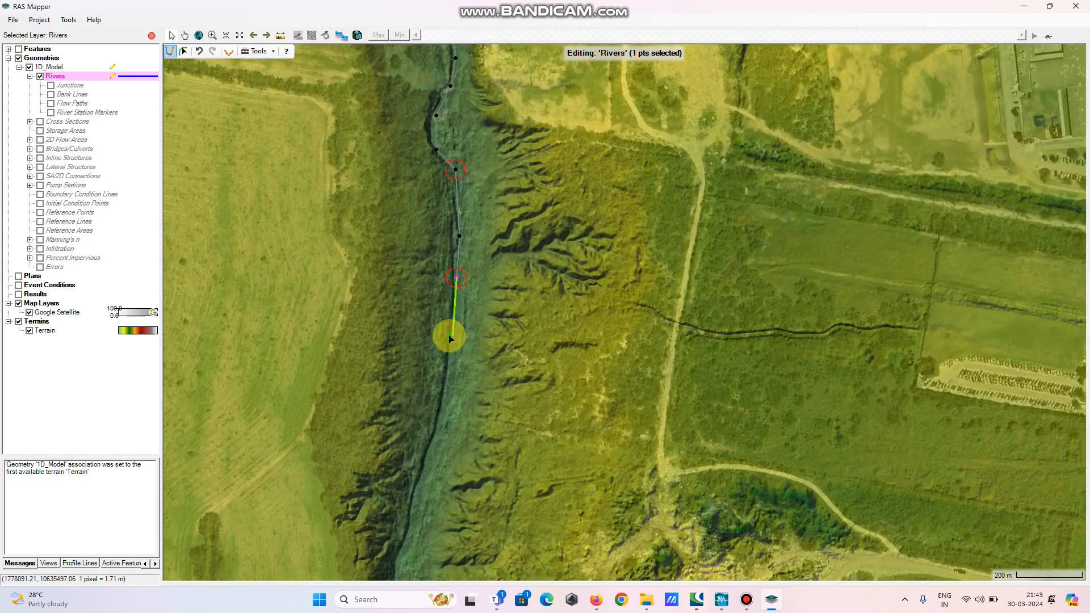
pyautogui.click(452, 336)
pyautogui.click(444, 406)
pyautogui.moveTo(445, 432); pyautogui.dragTo(528, 232)
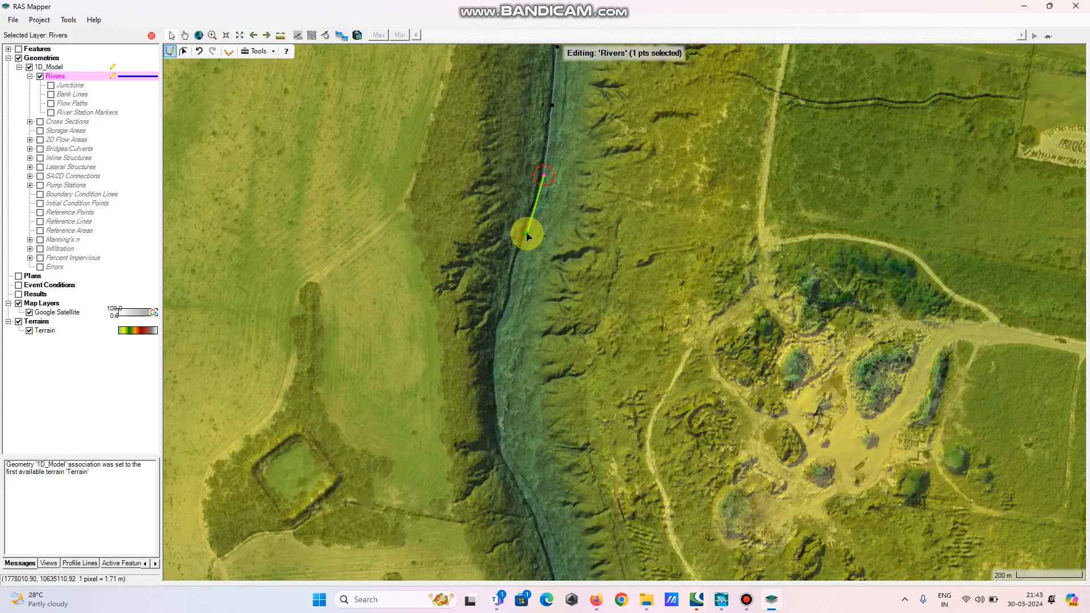
# Continue the river centerline downstream, placing vertices southeastward along the channel past the bend
pyautogui.click(528, 233)
pyautogui.click(513, 276)
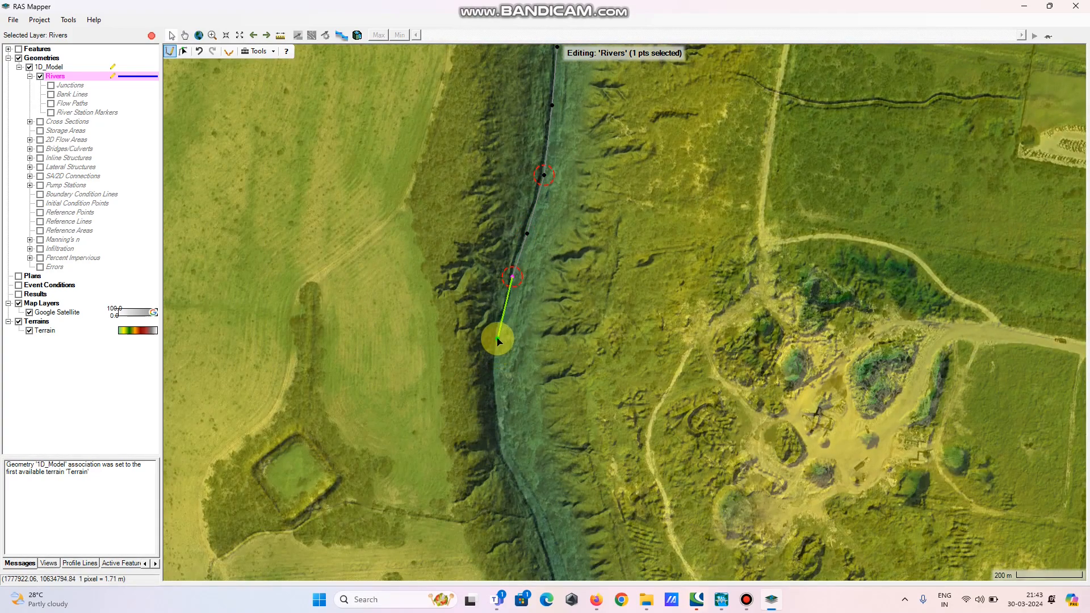
pyautogui.click(497, 338)
pyautogui.click(495, 408)
pyautogui.click(505, 454)
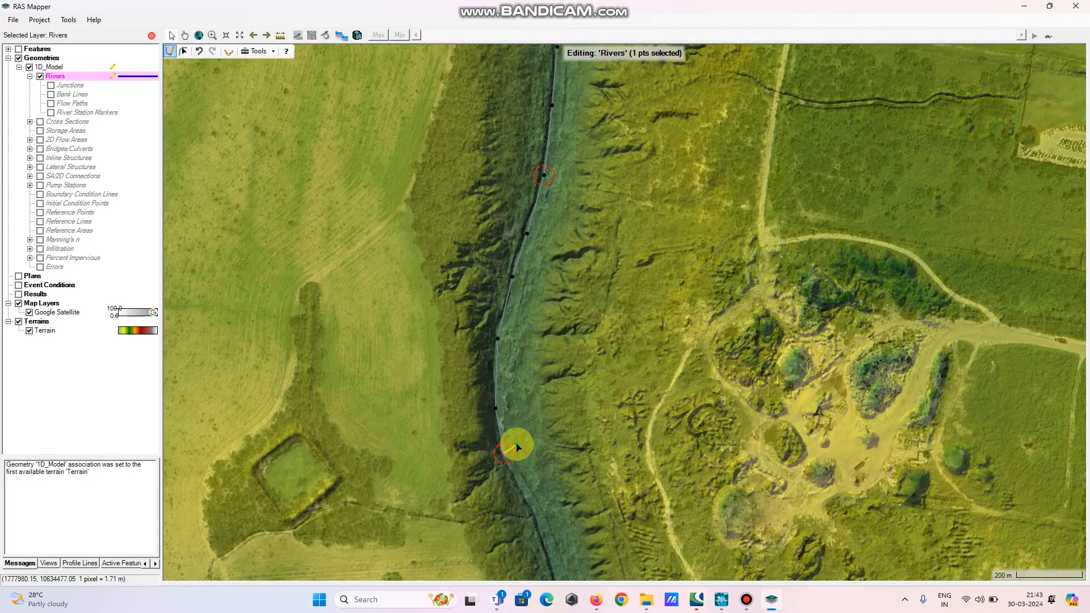
pyautogui.moveTo(545, 487); pyautogui.dragTo(433, 258)
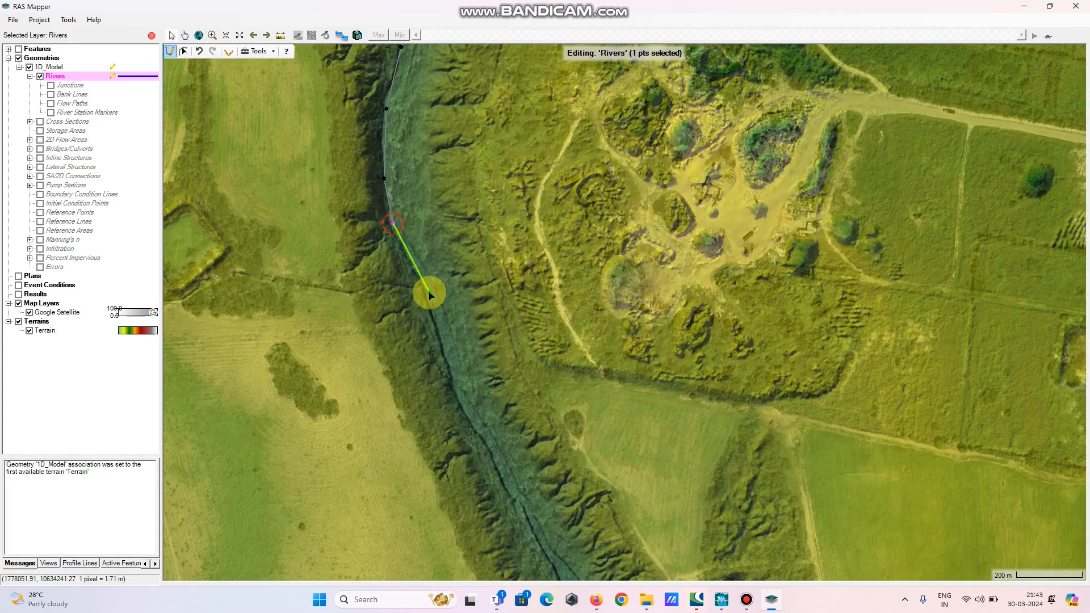
pyautogui.click(430, 293)
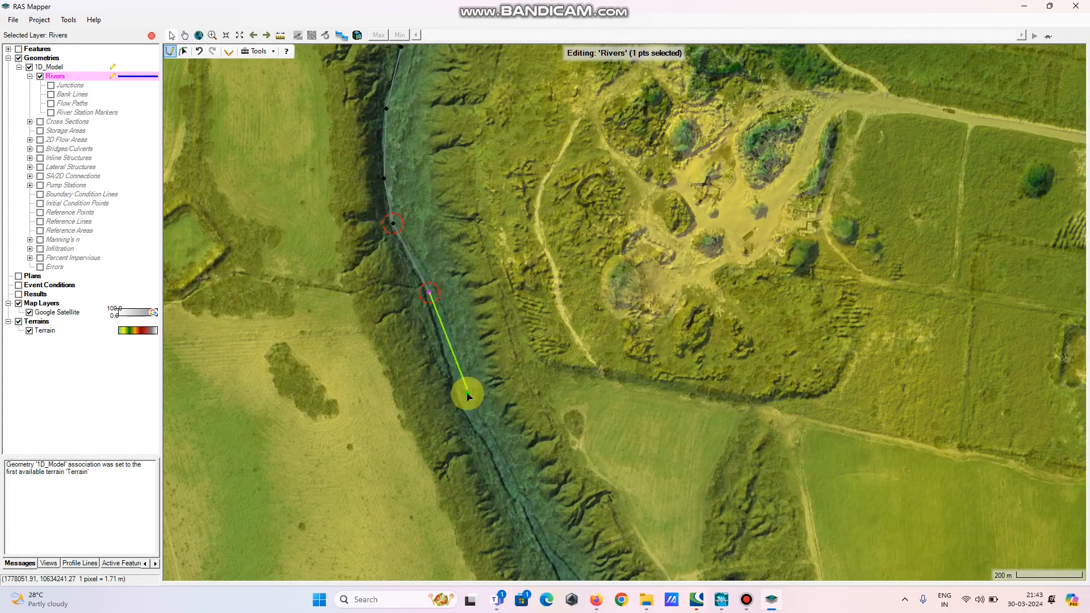
pyautogui.click(458, 391)
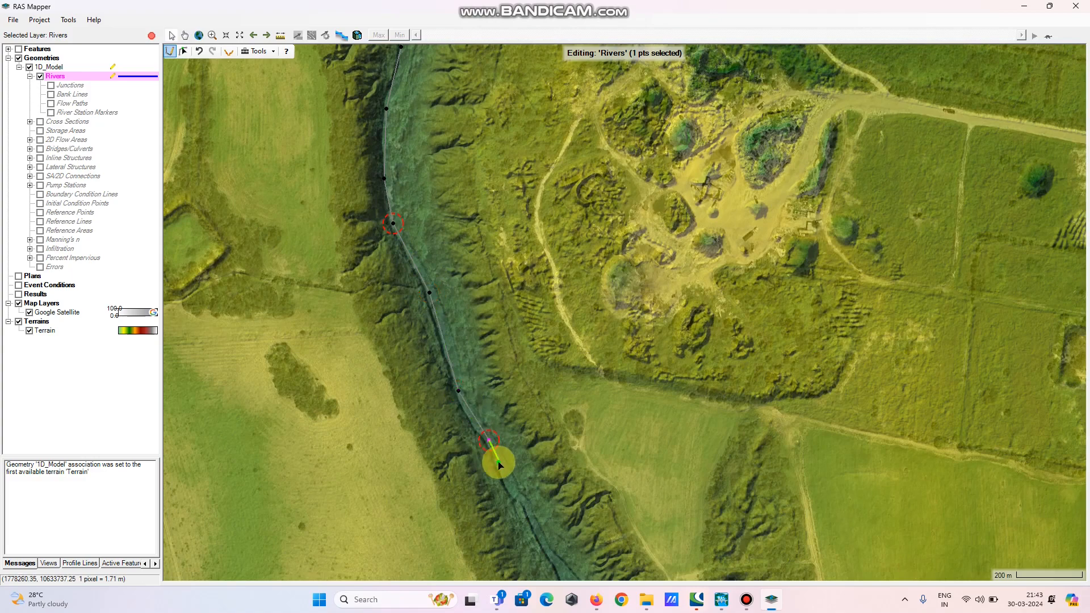
pyautogui.click(505, 479)
pyautogui.moveTo(506, 479); pyautogui.dragTo(443, 287)
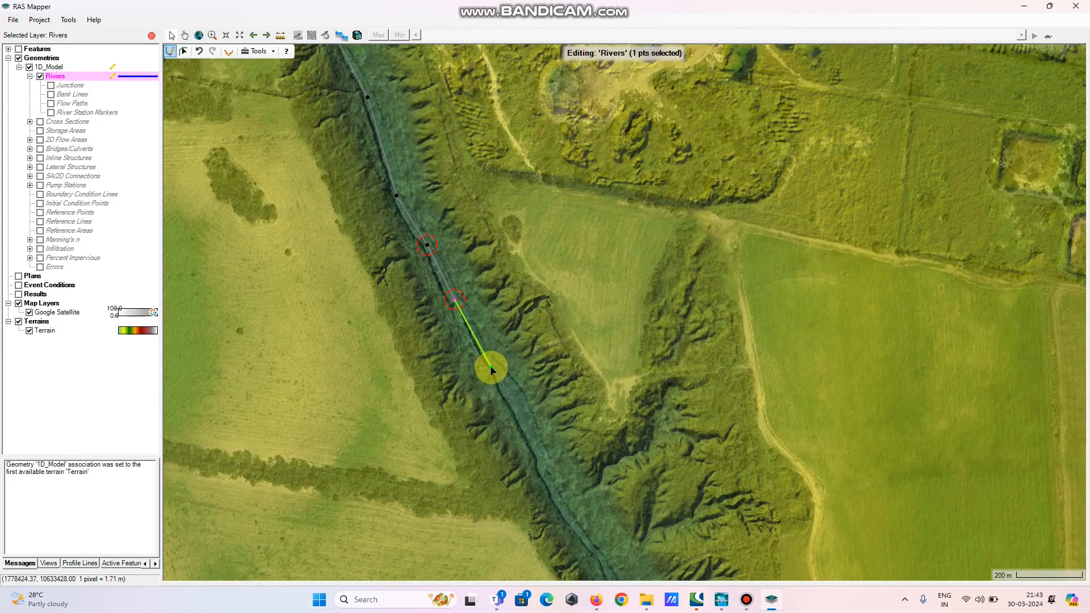
pyautogui.click(491, 367)
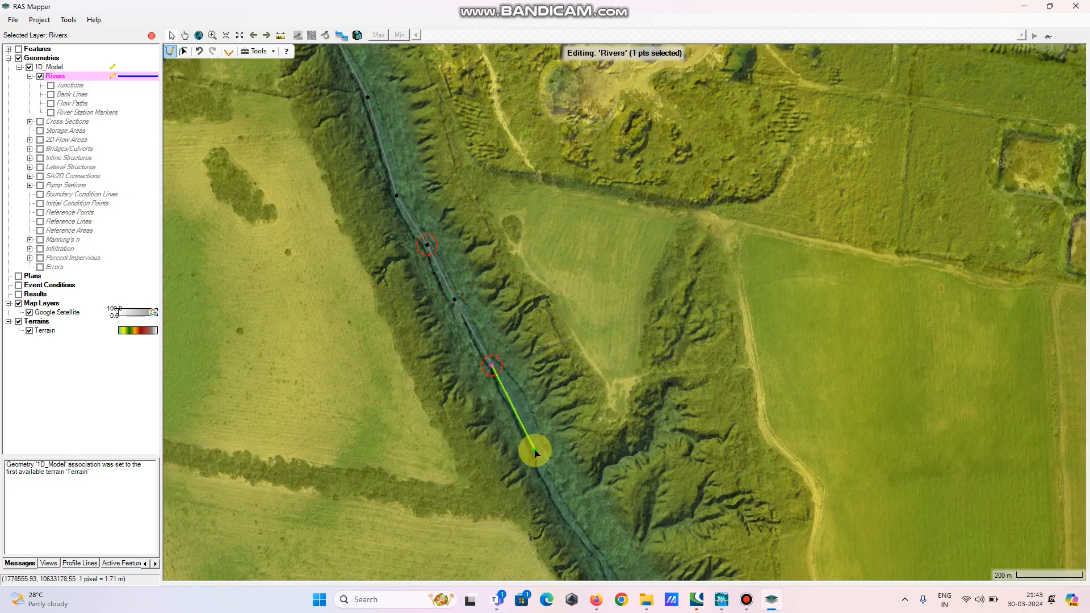
# Place the final centerline vertices at the downstream end, finish the river and name it Creek with reach Reach 1
pyautogui.scroll(-3, 535, 453)
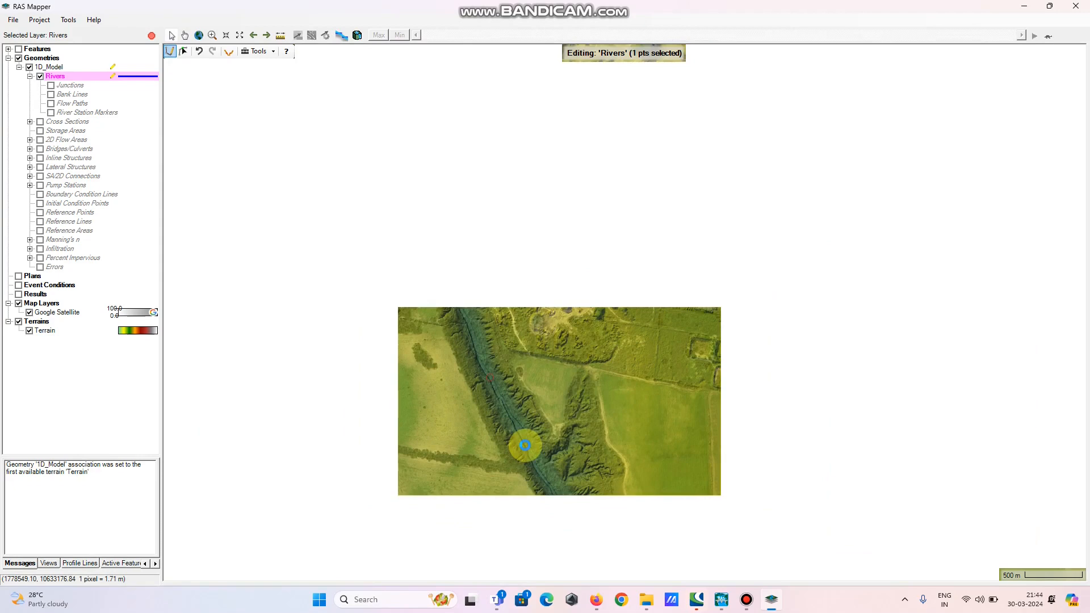
pyautogui.scroll(-2, 525, 446)
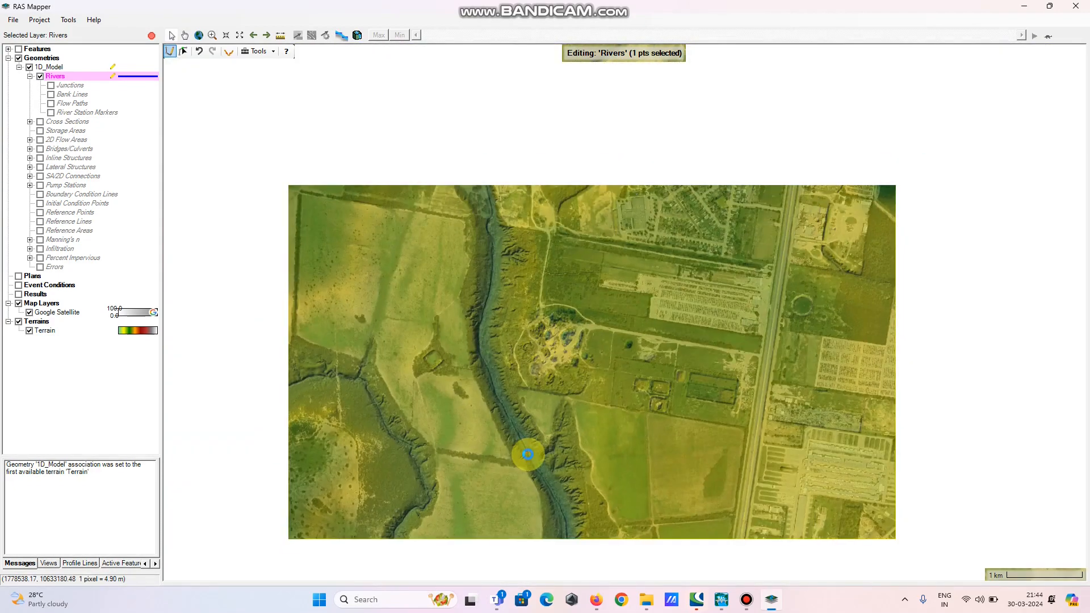
pyautogui.scroll(5, 528, 454)
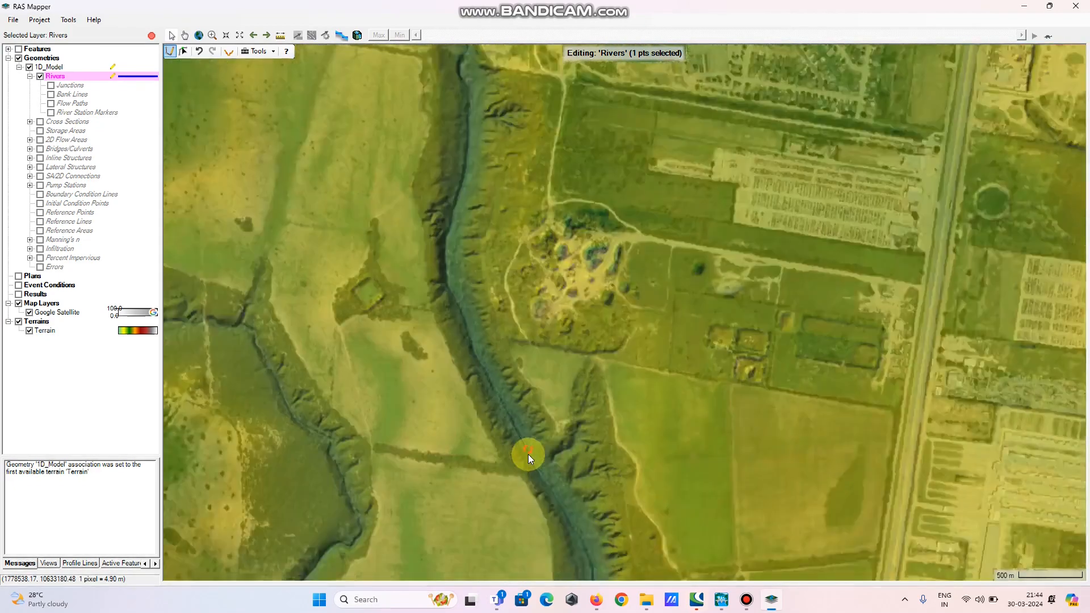
pyautogui.scroll(1, 548, 474)
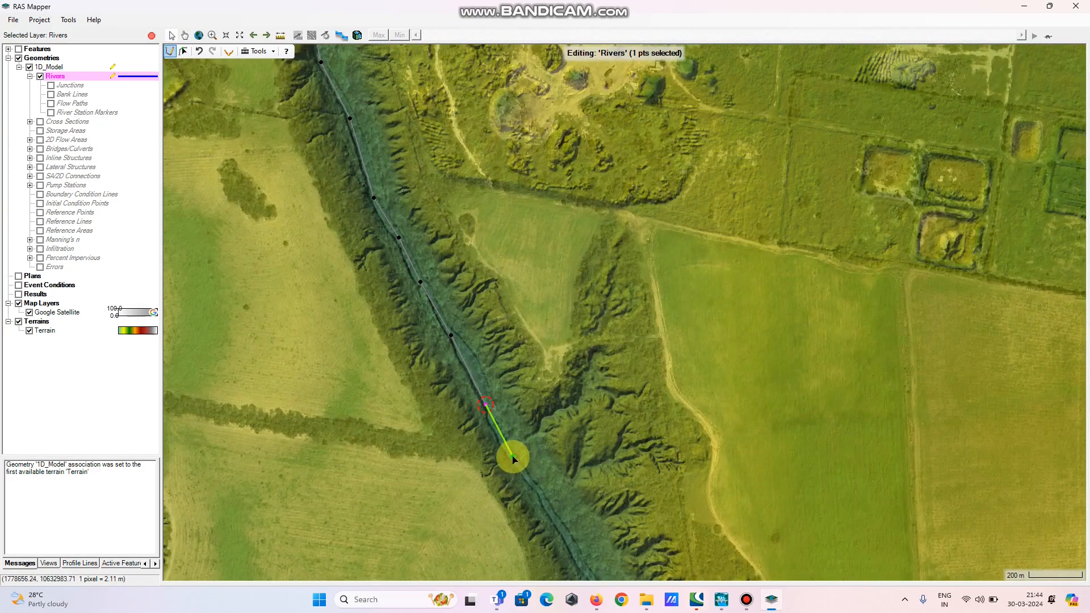
pyautogui.click(512, 456)
pyautogui.click(539, 493)
pyautogui.doubleClick(556, 521)
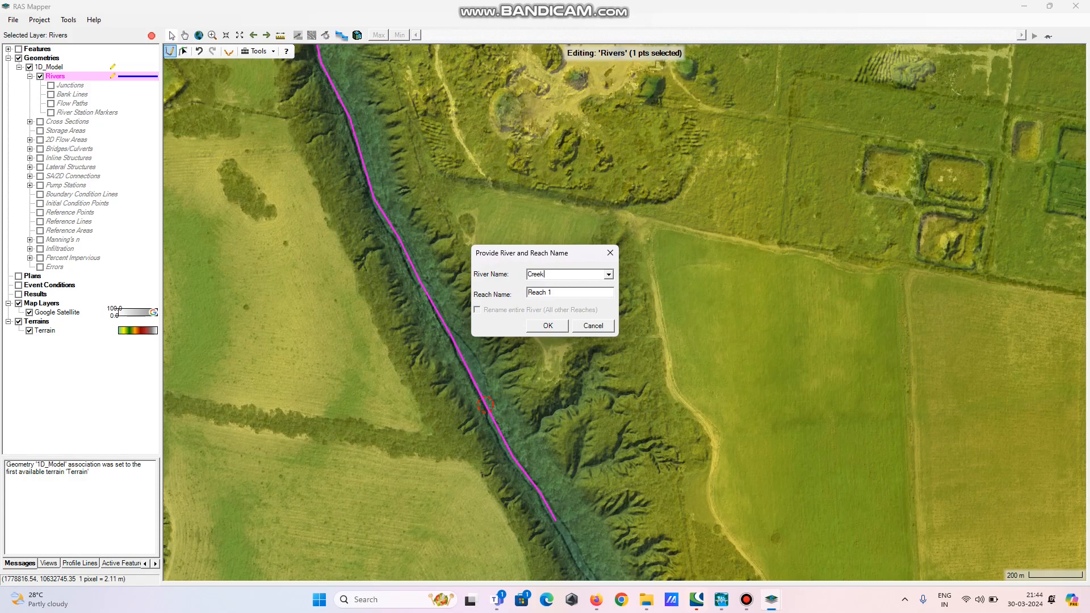
pyautogui.click(547, 327)
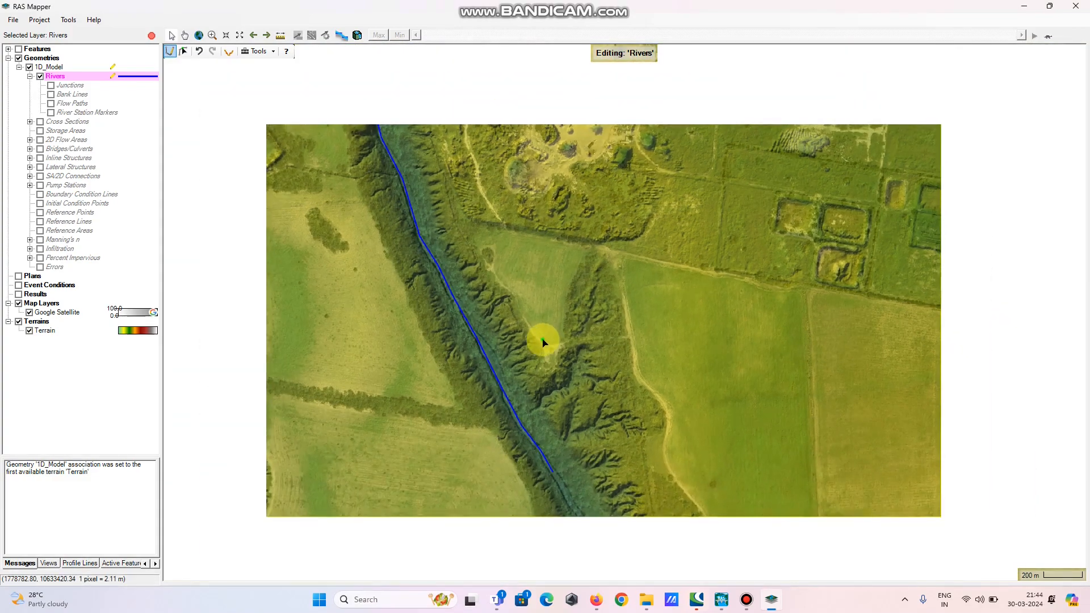
# Switch to editing bank lines and trace the northeast bank from the reach's upstream end southeastward along the channel
pyautogui.scroll(-2, 543, 341)
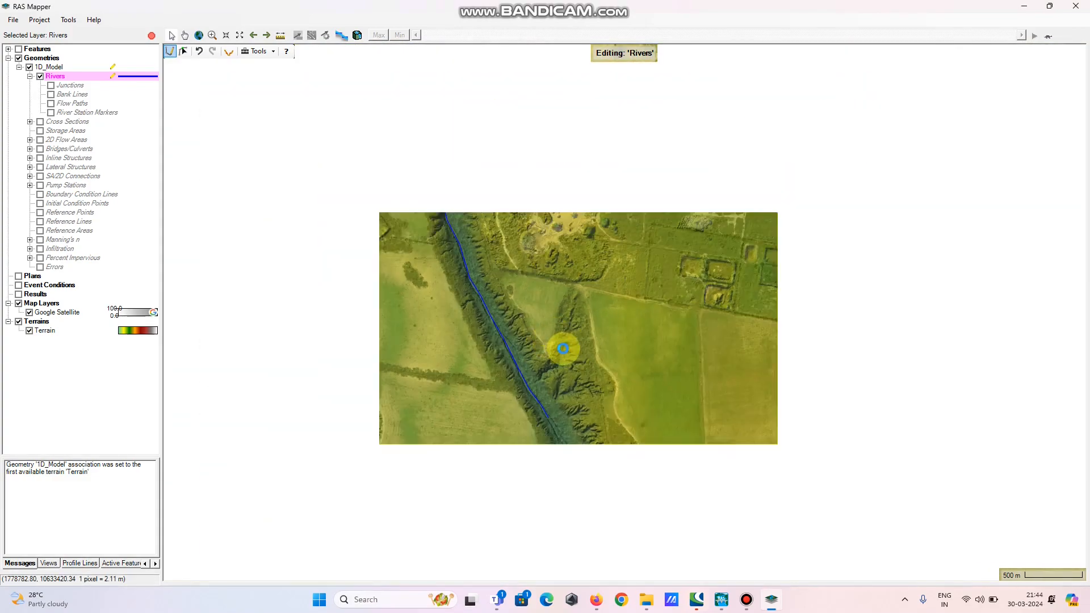
pyautogui.scroll(-2, 563, 348)
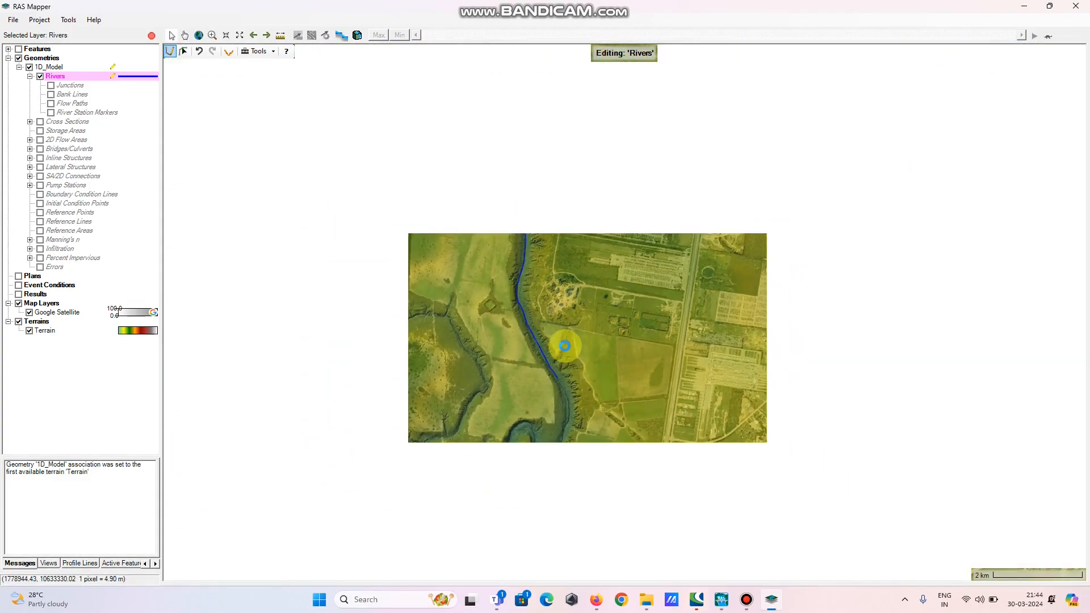
pyautogui.scroll(2, 564, 346)
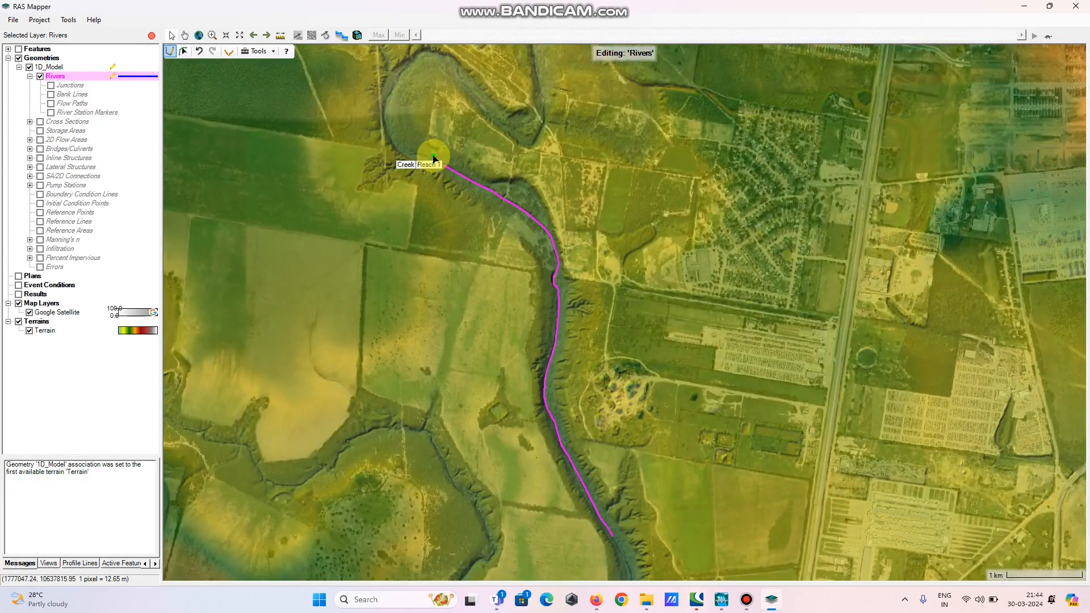
pyautogui.scroll(1, 440, 163)
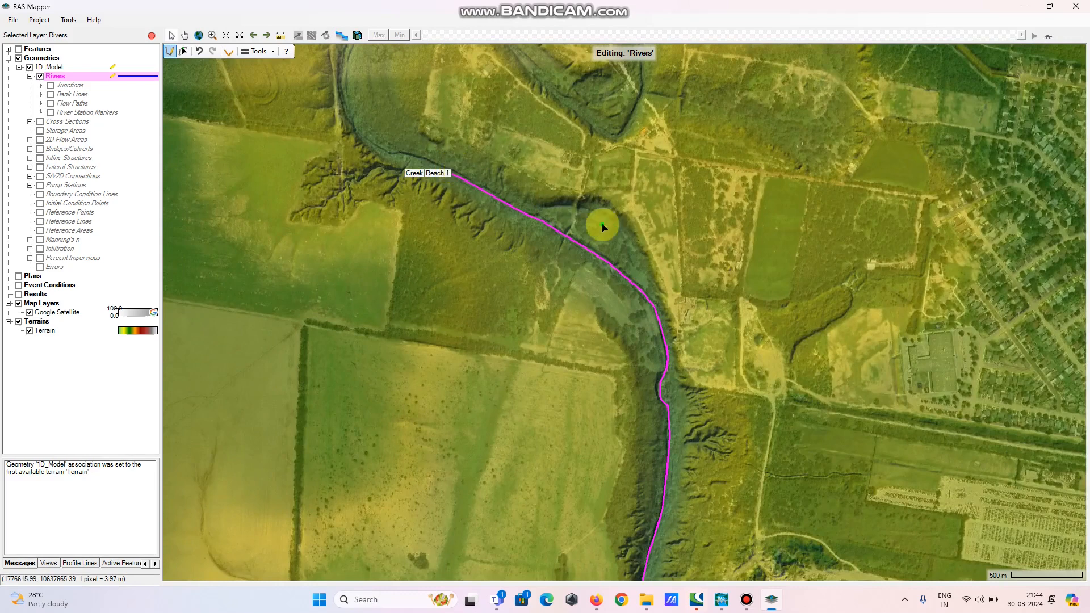
pyautogui.scroll(1, 460, 165)
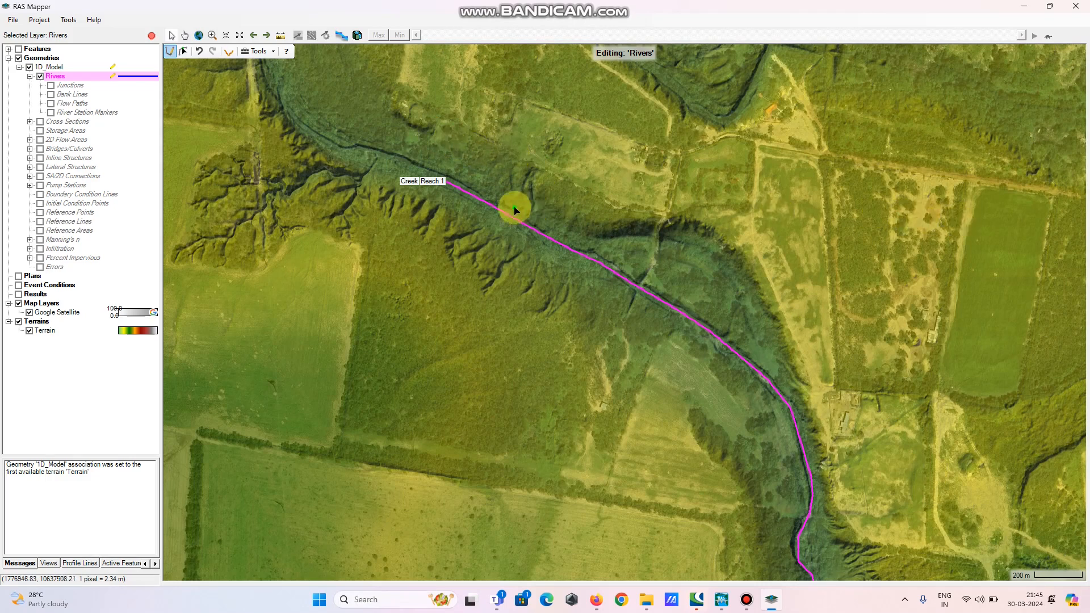
pyautogui.scroll(2, 460, 184)
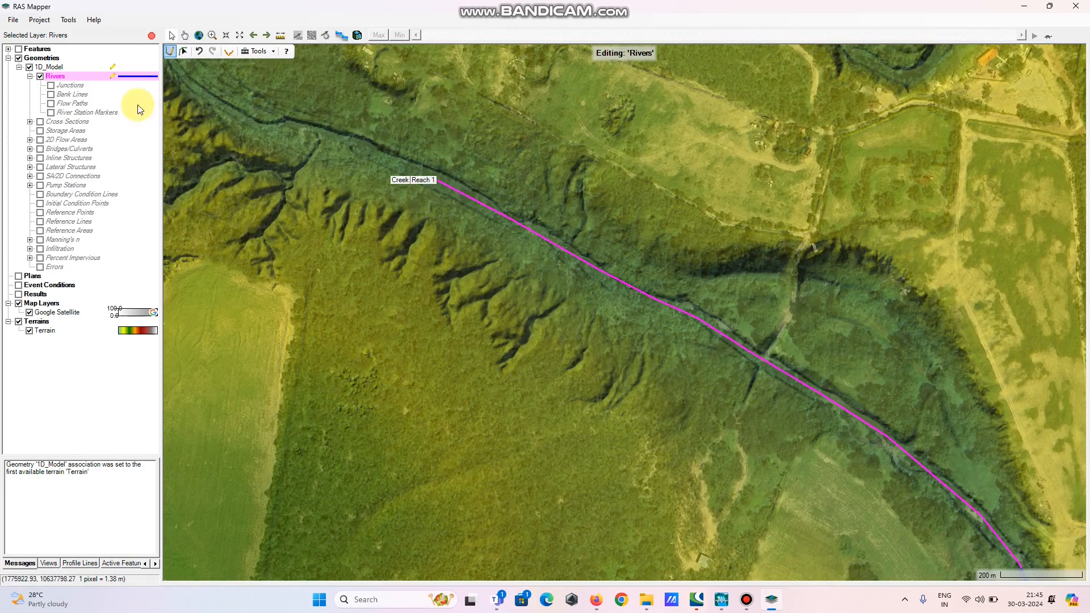
pyautogui.click(52, 95)
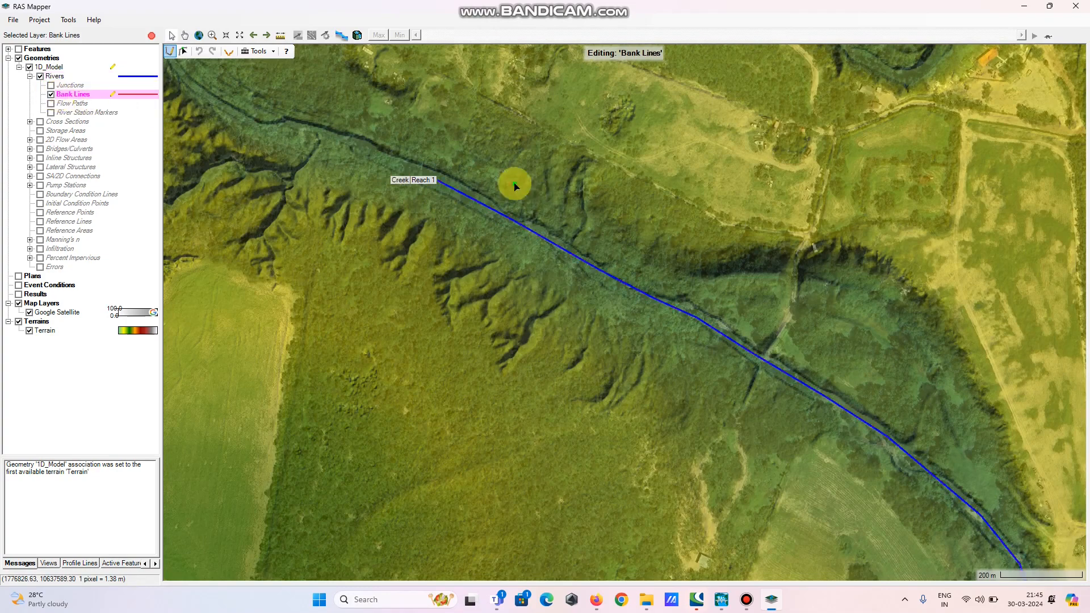
pyautogui.scroll(1, 444, 176)
pyautogui.scroll(1, 445, 176)
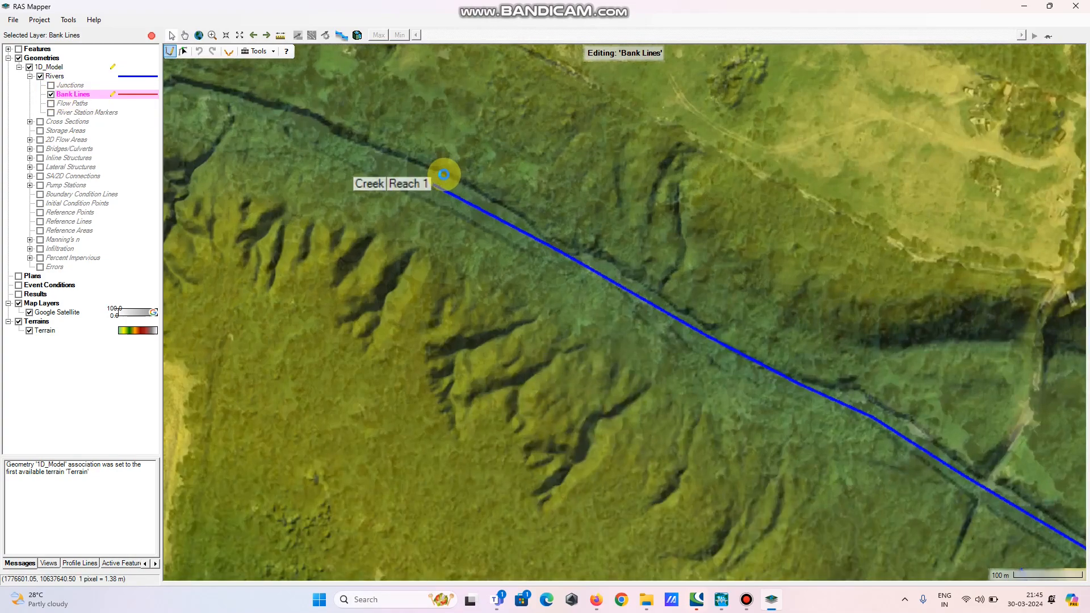
pyautogui.click(444, 172)
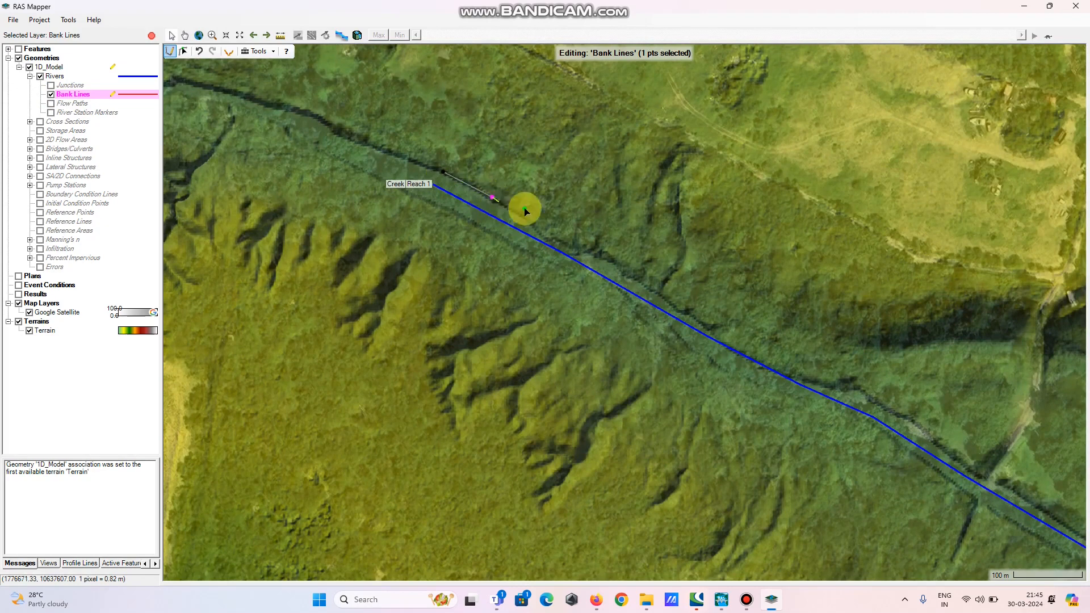
pyautogui.click(542, 226)
pyautogui.click(619, 262)
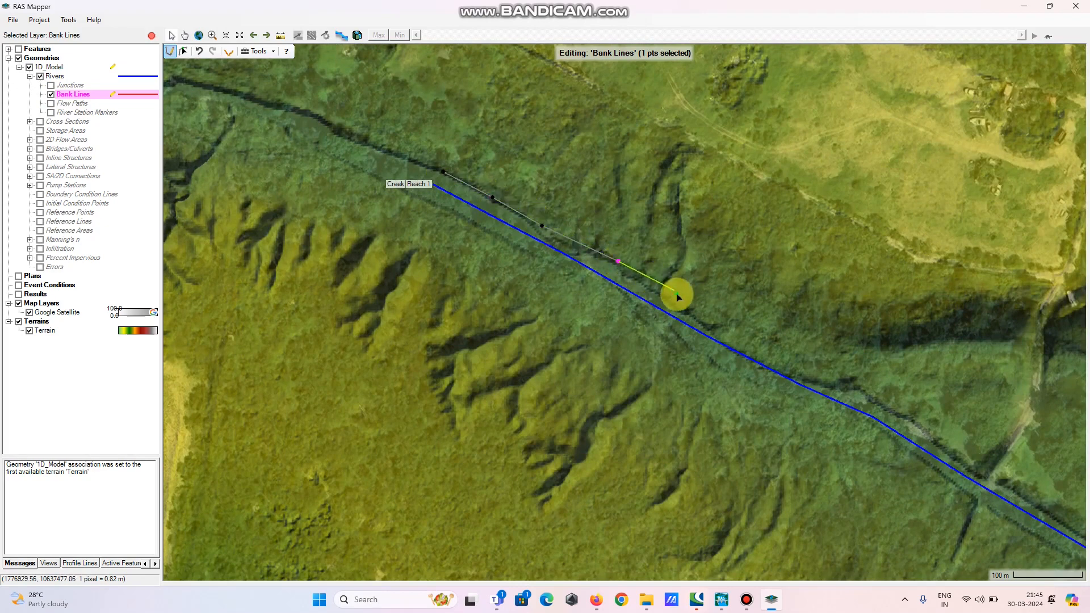
pyautogui.click(687, 312)
pyautogui.click(775, 355)
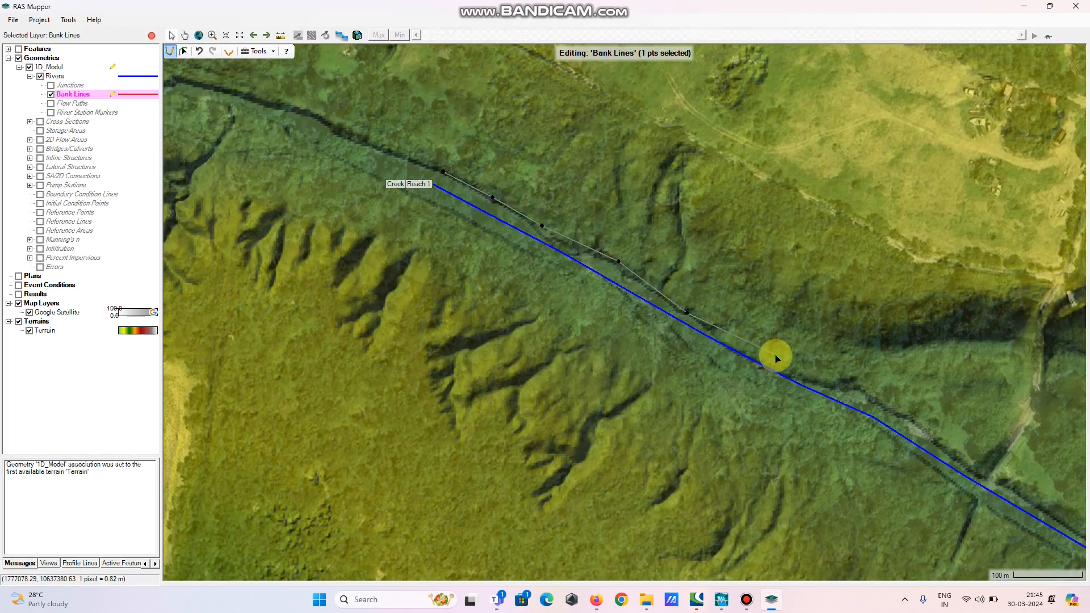
pyautogui.click(838, 378)
pyautogui.click(904, 413)
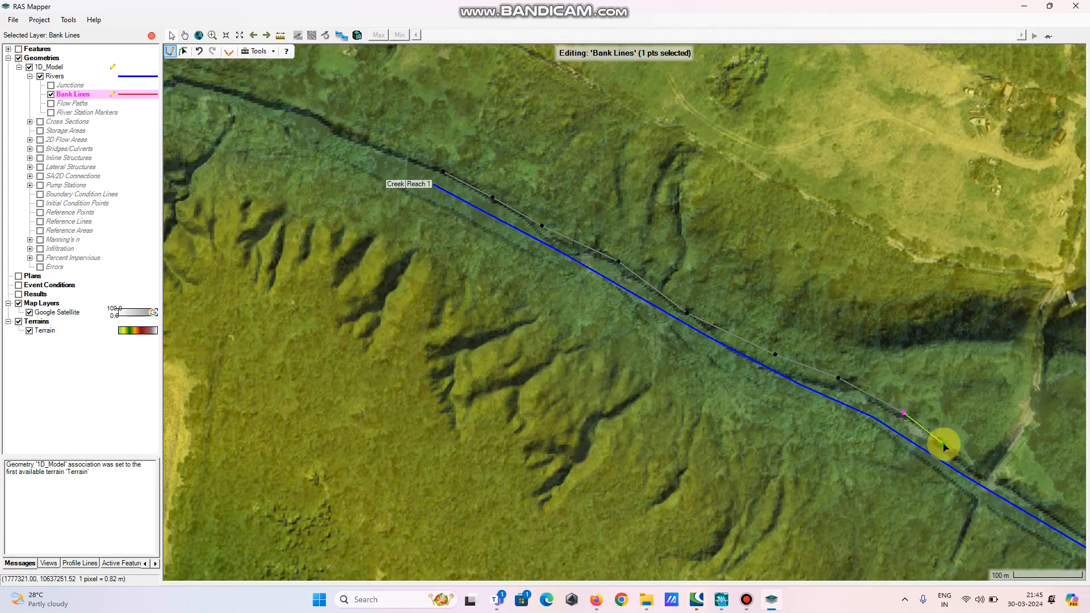
# Extend the northeast bank line further southeast along the channel edge
pyautogui.moveTo(944, 446); pyautogui.dragTo(554, 206)
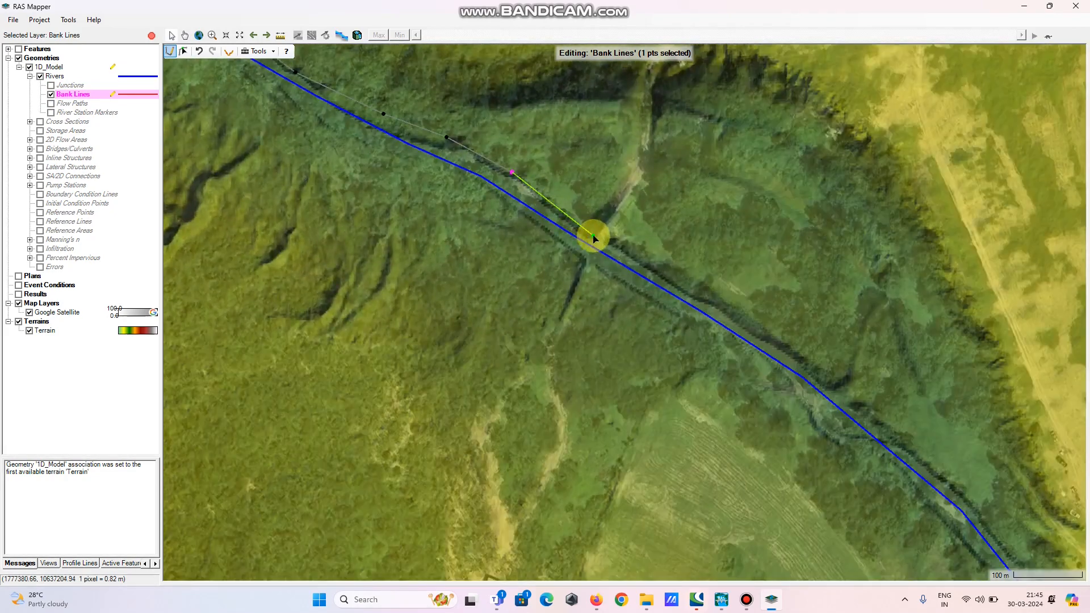
pyautogui.click(621, 249)
pyautogui.click(719, 302)
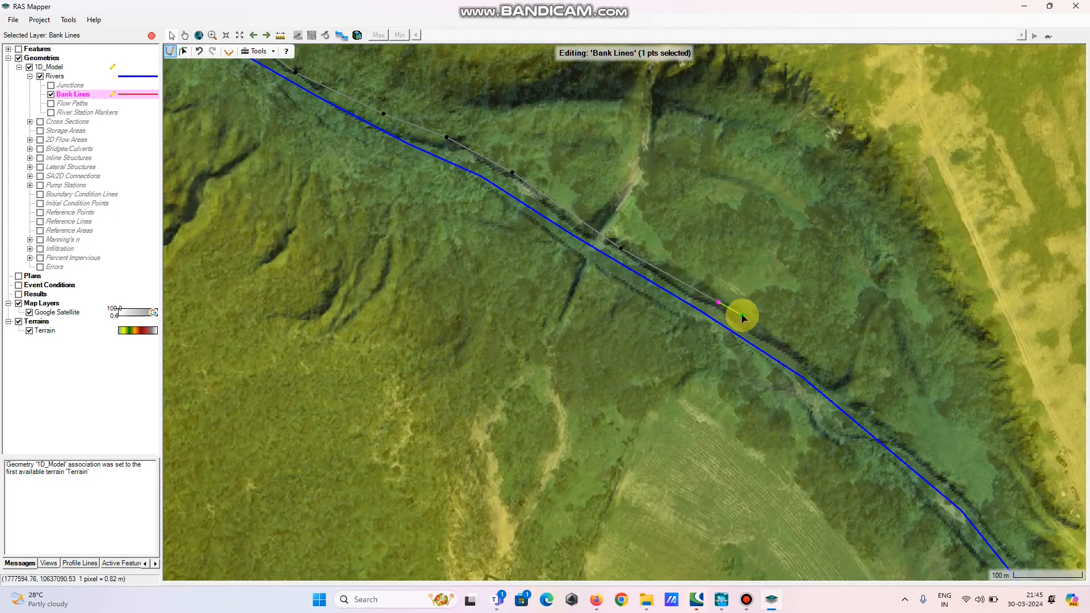
pyautogui.click(811, 358)
pyautogui.click(890, 424)
# Continue the bank line southward where the channel turns south, following the river's east side
pyautogui.moveTo(965, 476); pyautogui.dragTo(555, 182)
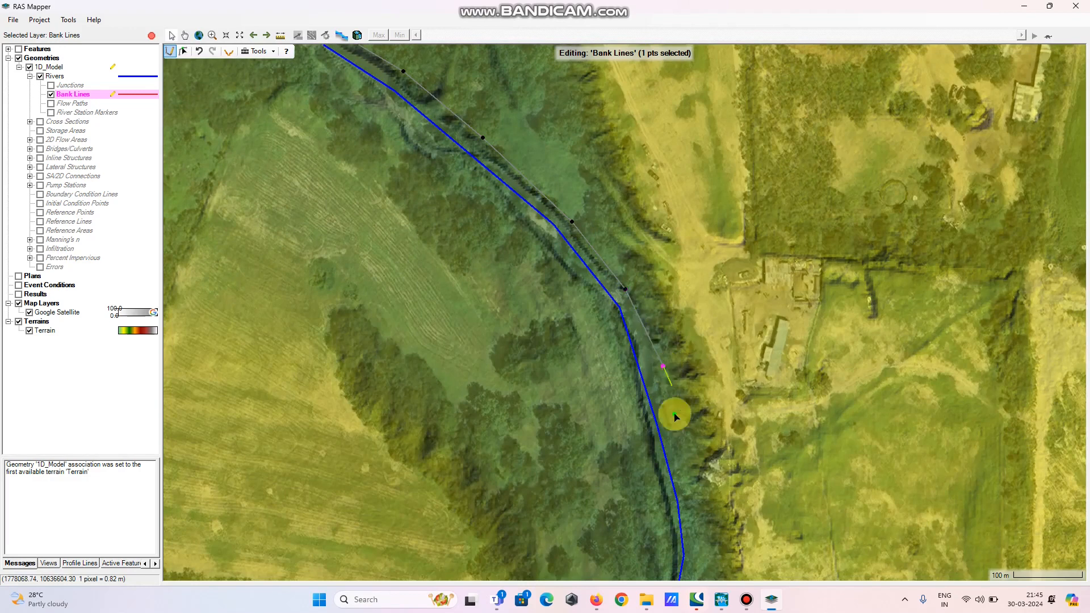
pyautogui.moveTo(674, 410); pyautogui.dragTo(591, 174)
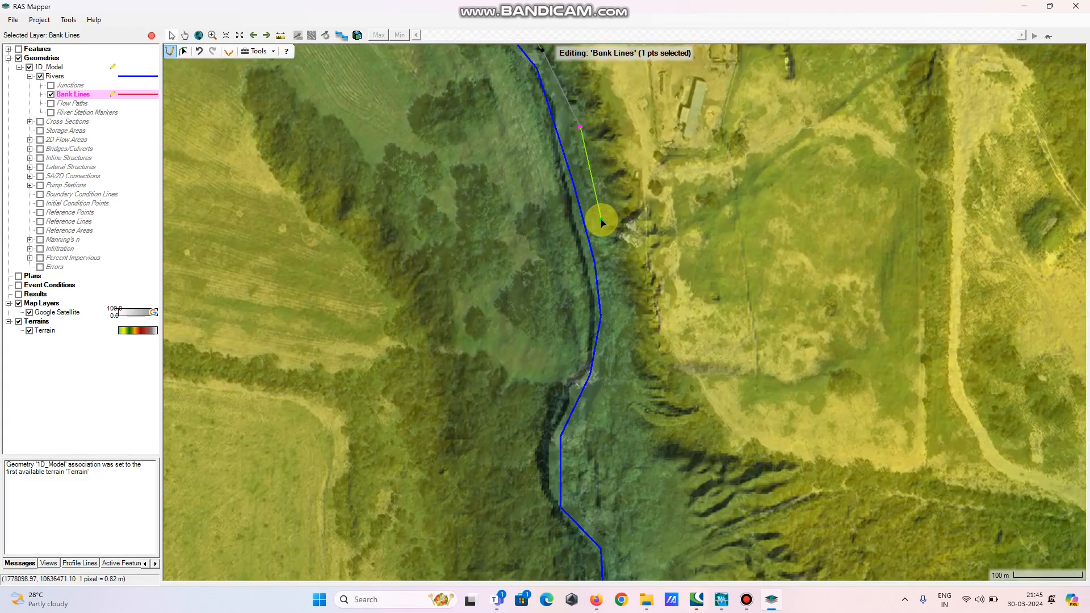
pyautogui.click(602, 221)
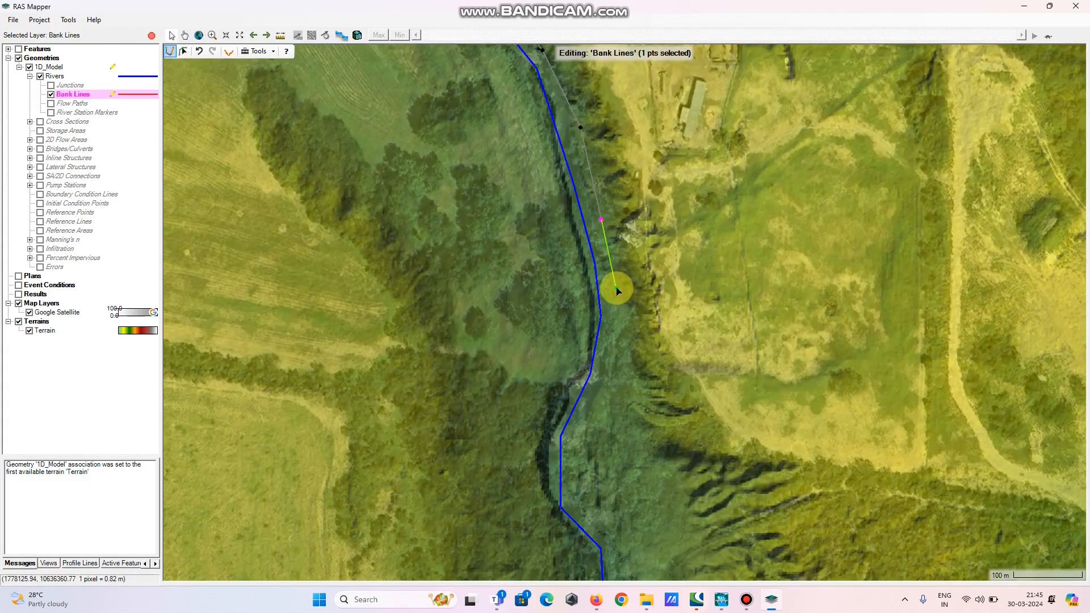
pyautogui.click(617, 287)
pyautogui.click(613, 359)
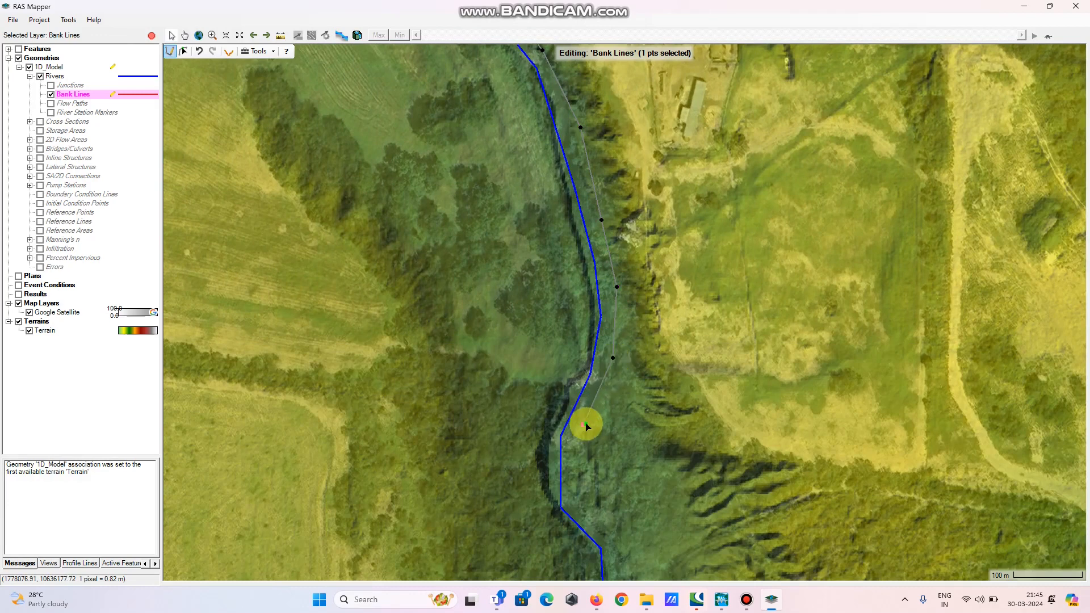
pyautogui.click(584, 425)
pyautogui.click(573, 475)
pyautogui.click(579, 508)
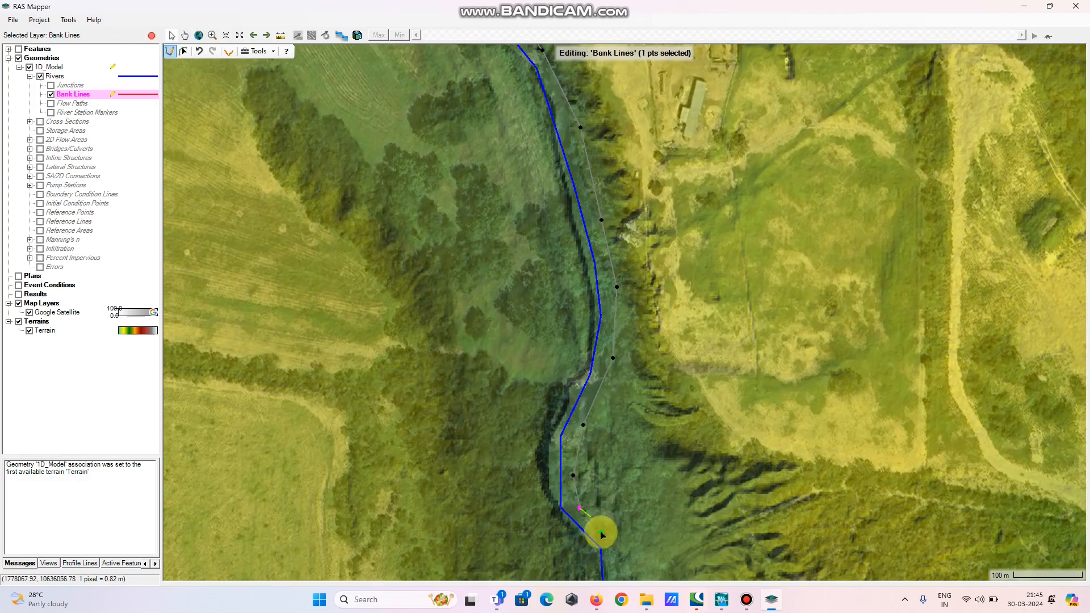
# Extend the northeast bank line further south along the straight channel section on the river's east side
pyautogui.moveTo(607, 529); pyautogui.dragTo(601, 213)
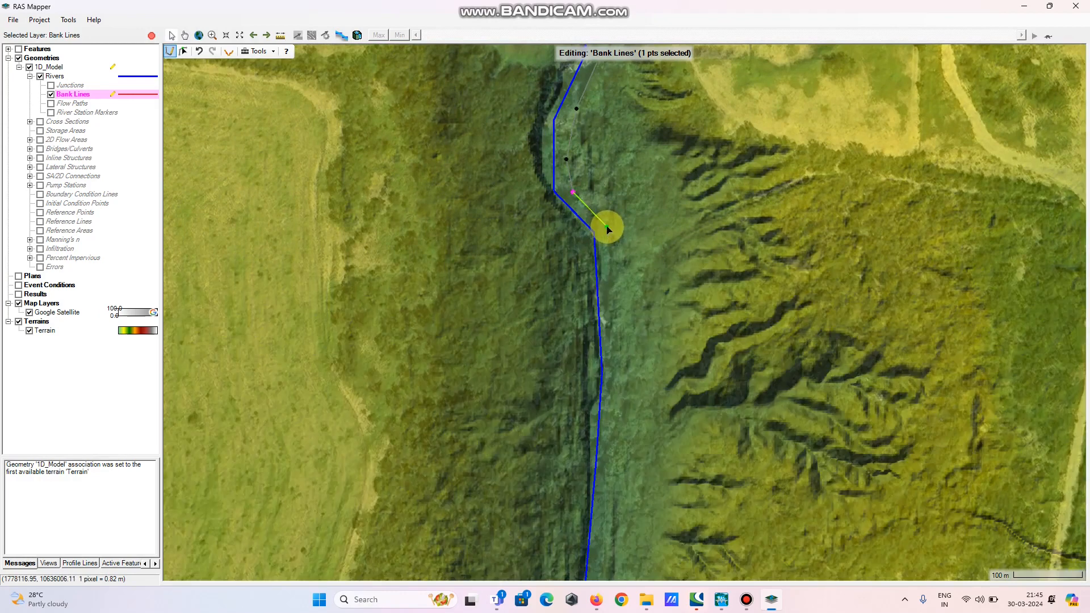
pyautogui.click(607, 226)
pyautogui.click(608, 284)
pyautogui.moveTo(611, 480); pyautogui.dragTo(637, 146)
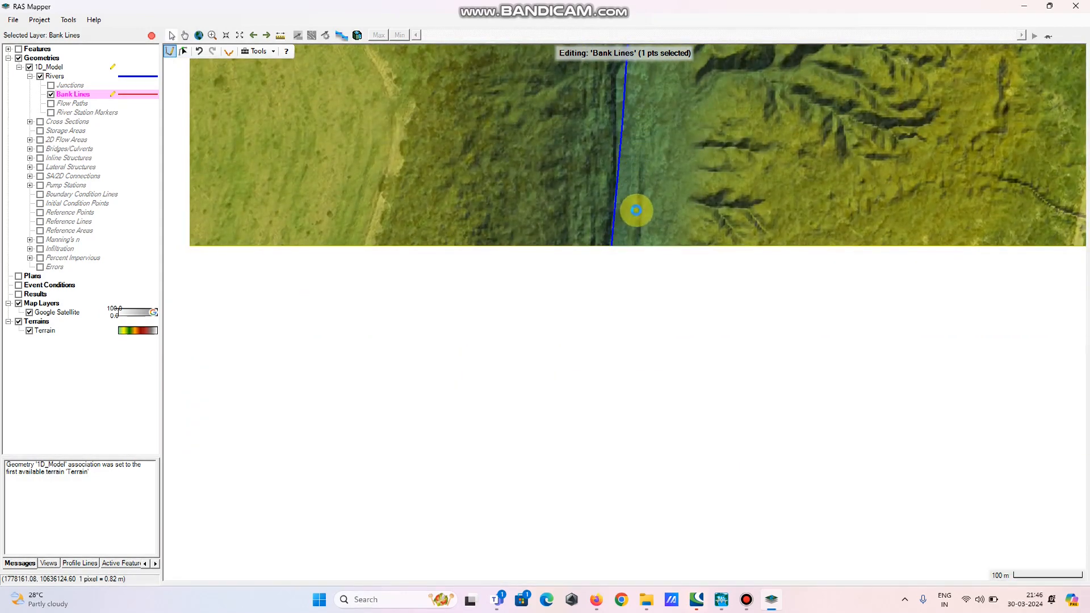
pyautogui.click(634, 226)
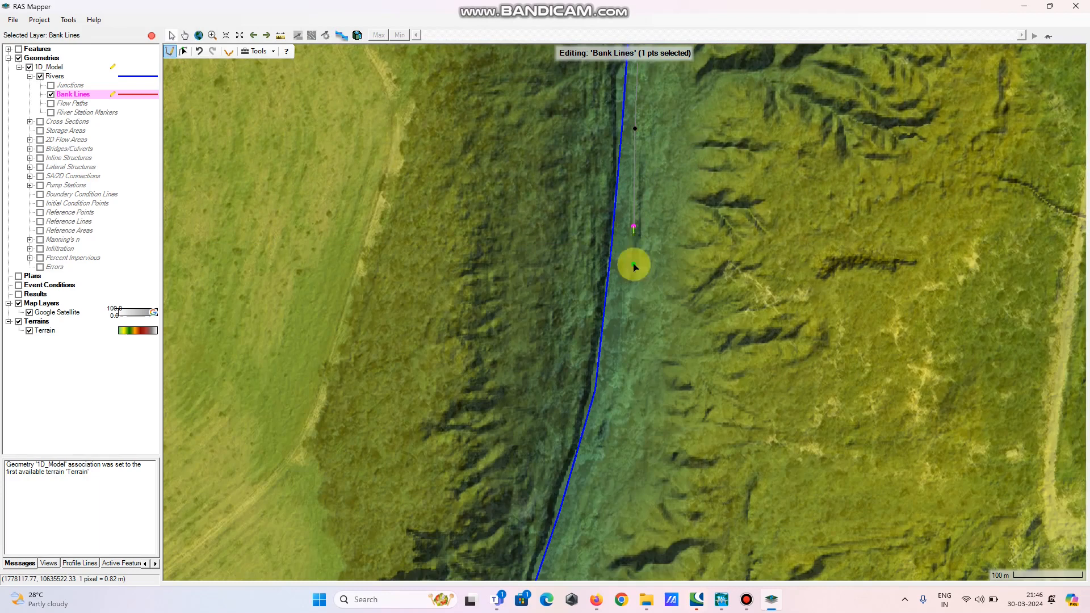
pyautogui.click(622, 328)
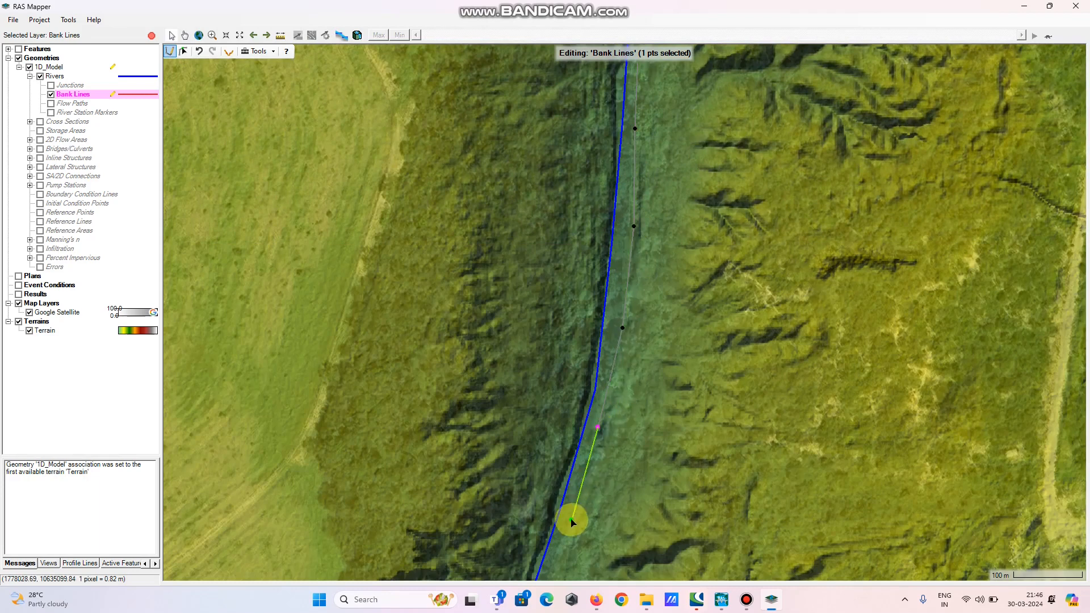
# Continue the bank line south-southwest as the channel curves, keeping it on the river's east edge
pyautogui.moveTo(568, 550); pyautogui.dragTo(611, 229)
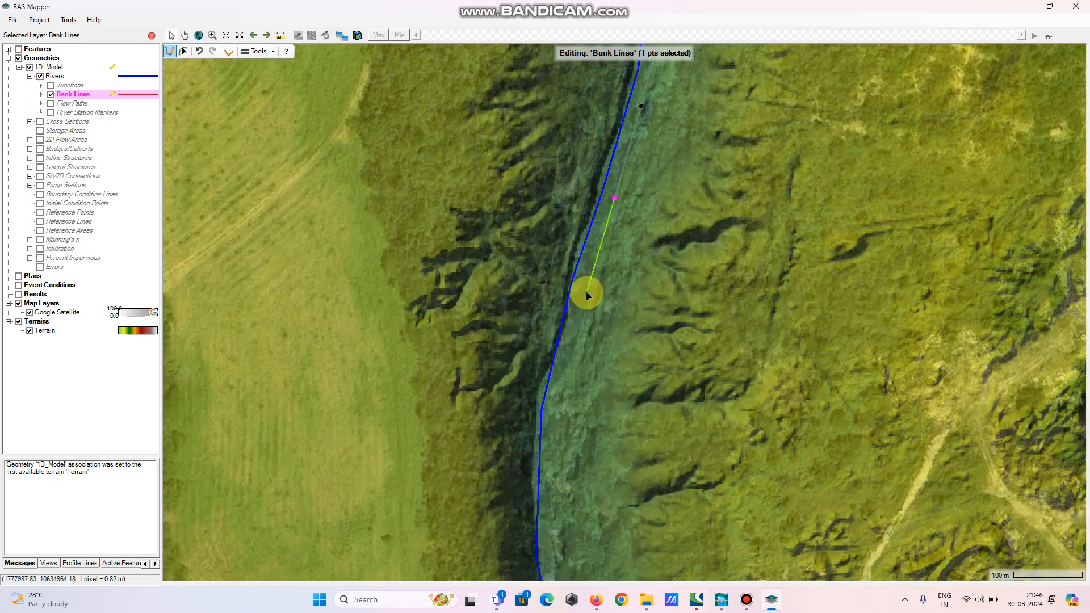
pyautogui.click(587, 292)
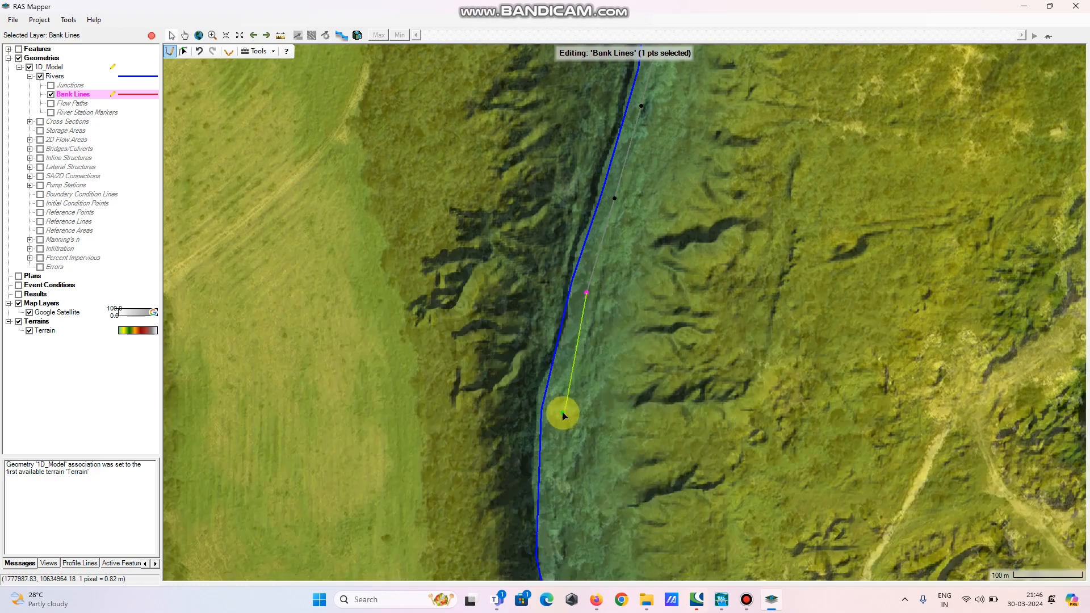
pyautogui.click(561, 403)
pyautogui.click(548, 490)
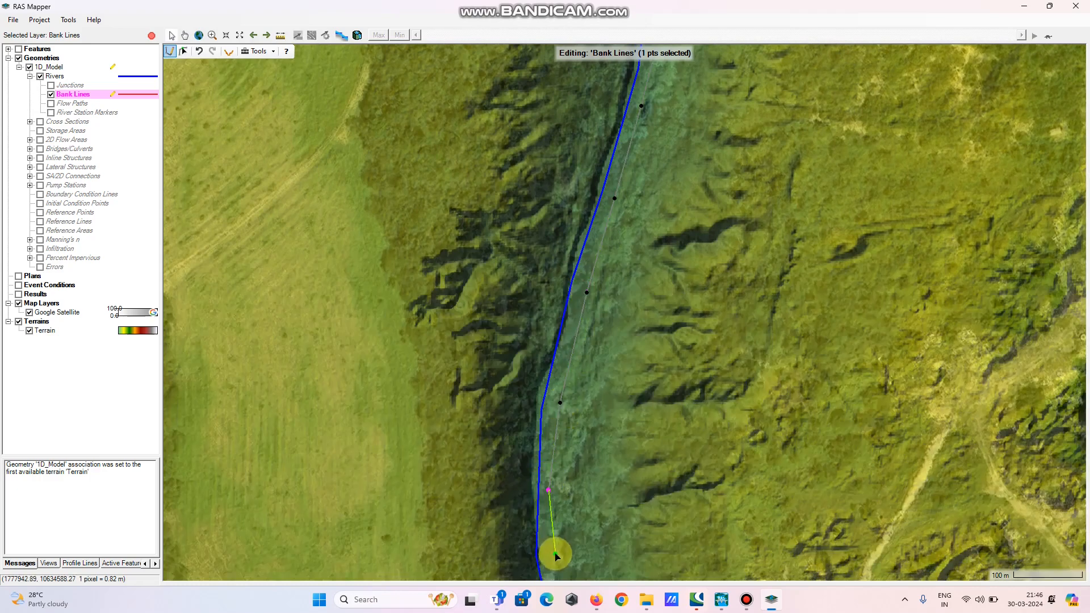
pyautogui.click(555, 552)
pyautogui.moveTo(558, 531); pyautogui.dragTo(573, 191)
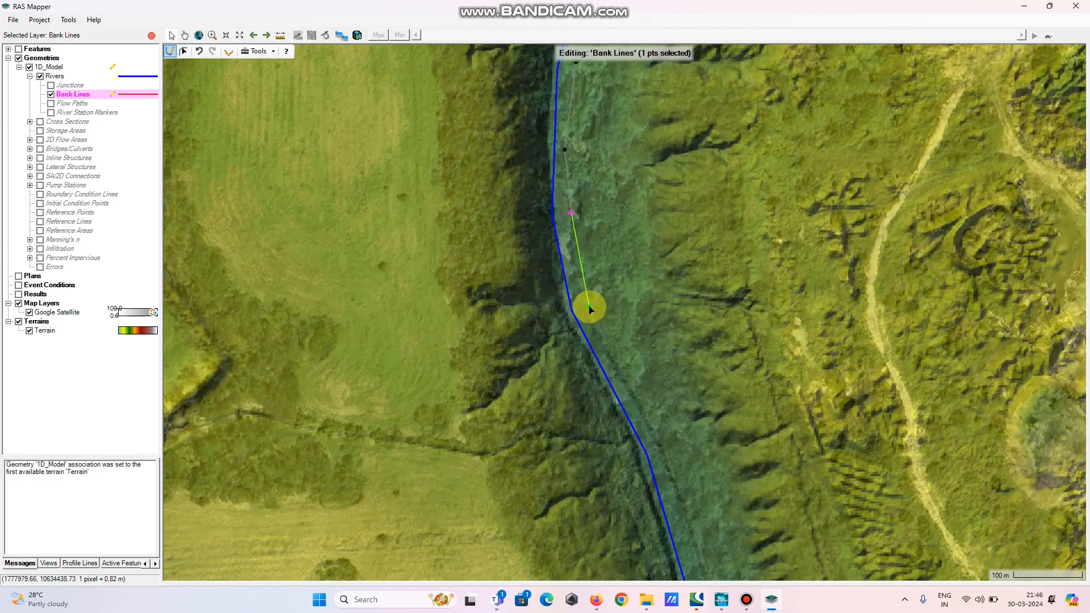
pyautogui.click(590, 307)
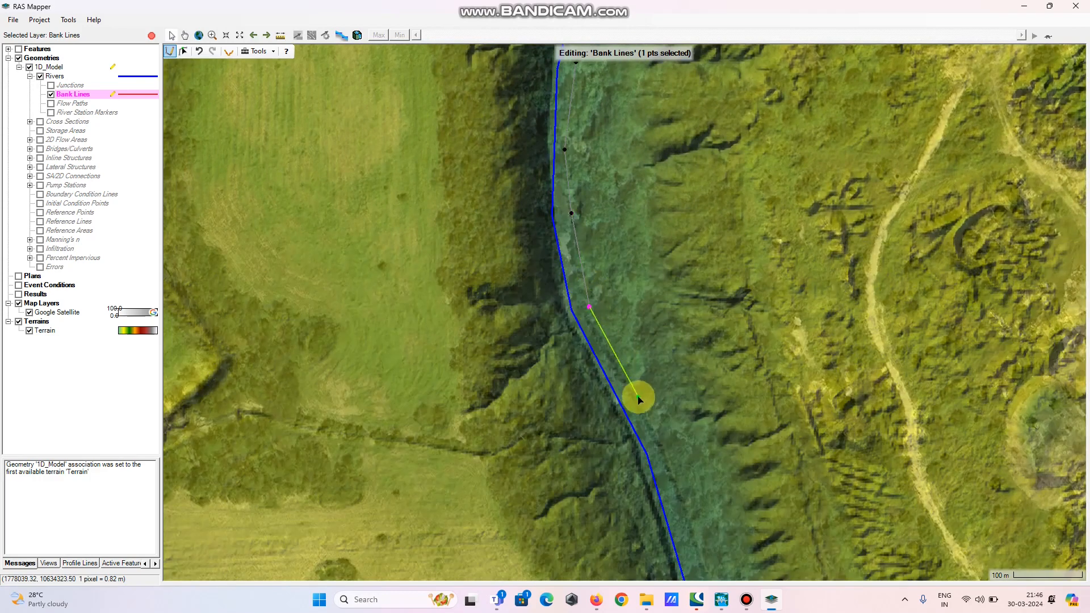
# Trace the bank line southeastward along the channel's northeast edge where the river turns southeast
pyautogui.moveTo(706, 474); pyautogui.dragTo(494, 69)
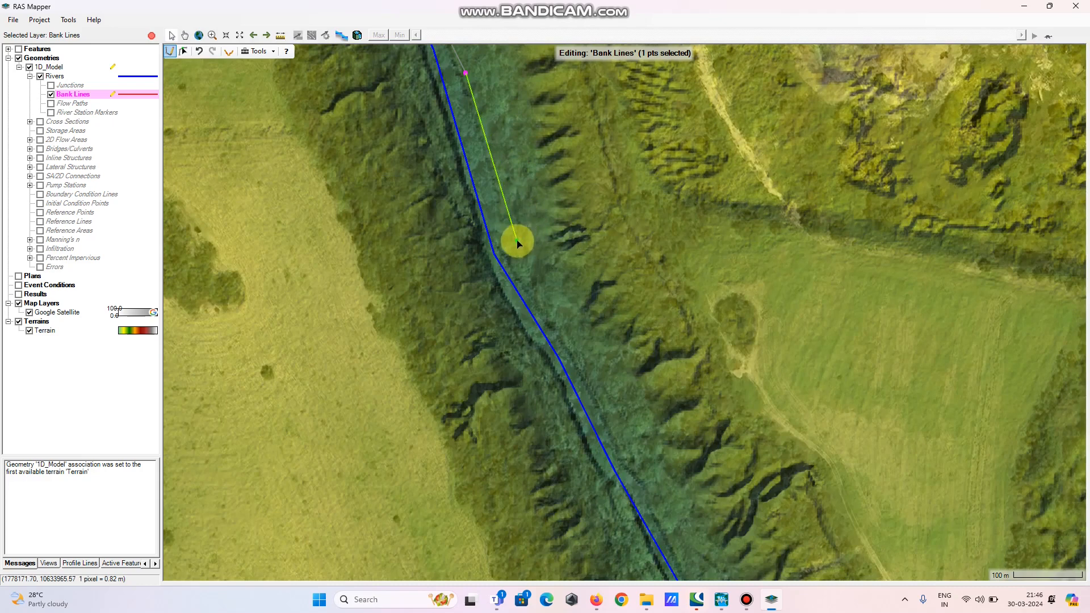
pyautogui.click(517, 242)
pyautogui.click(567, 346)
pyautogui.click(633, 450)
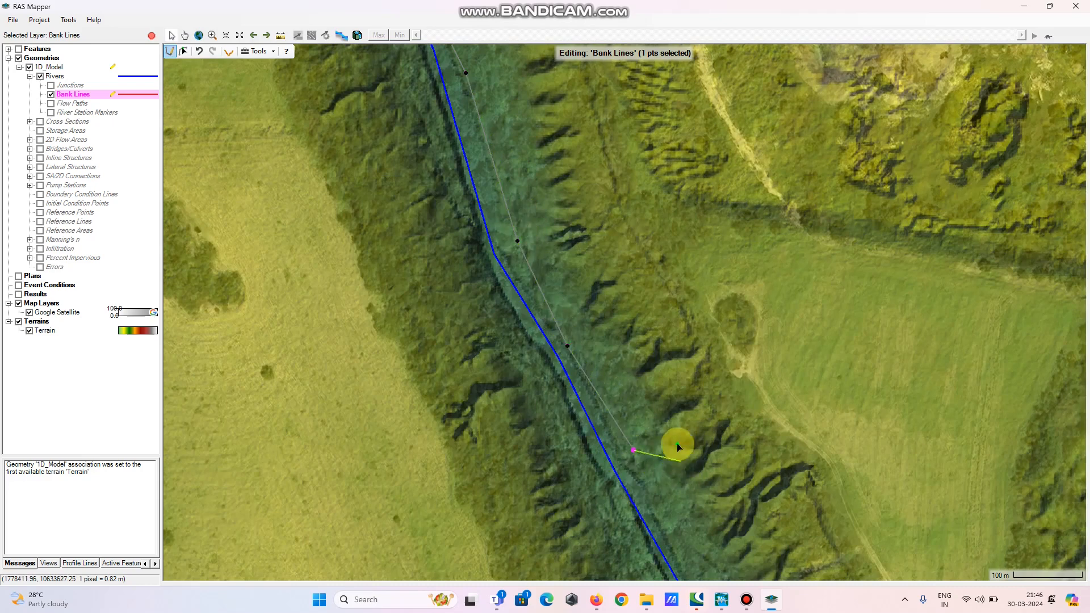
pyautogui.moveTo(678, 447); pyautogui.dragTo(562, 130)
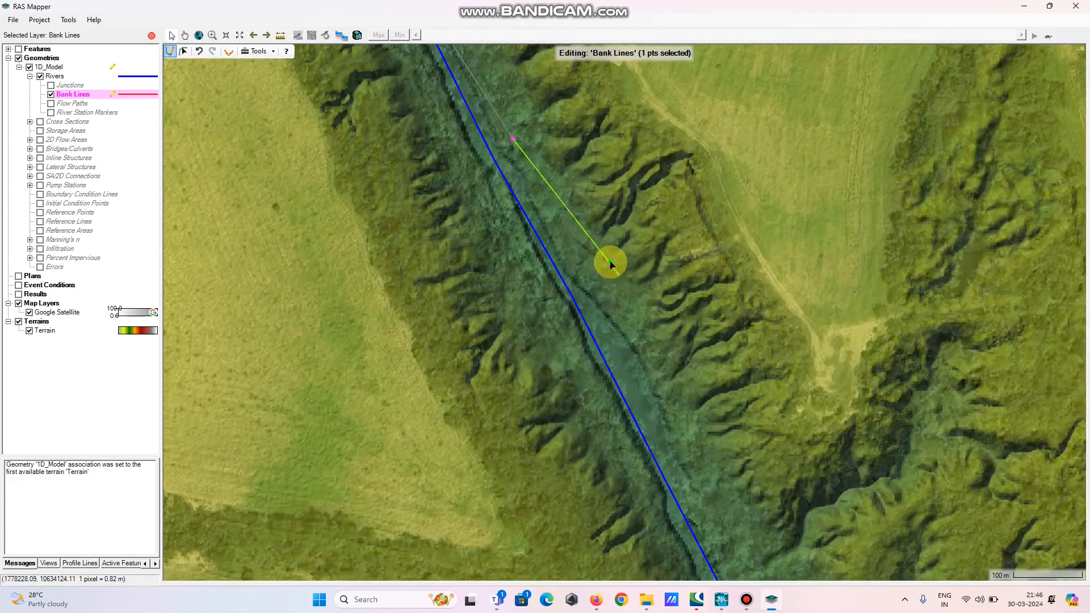
pyautogui.click(607, 322)
pyautogui.click(673, 439)
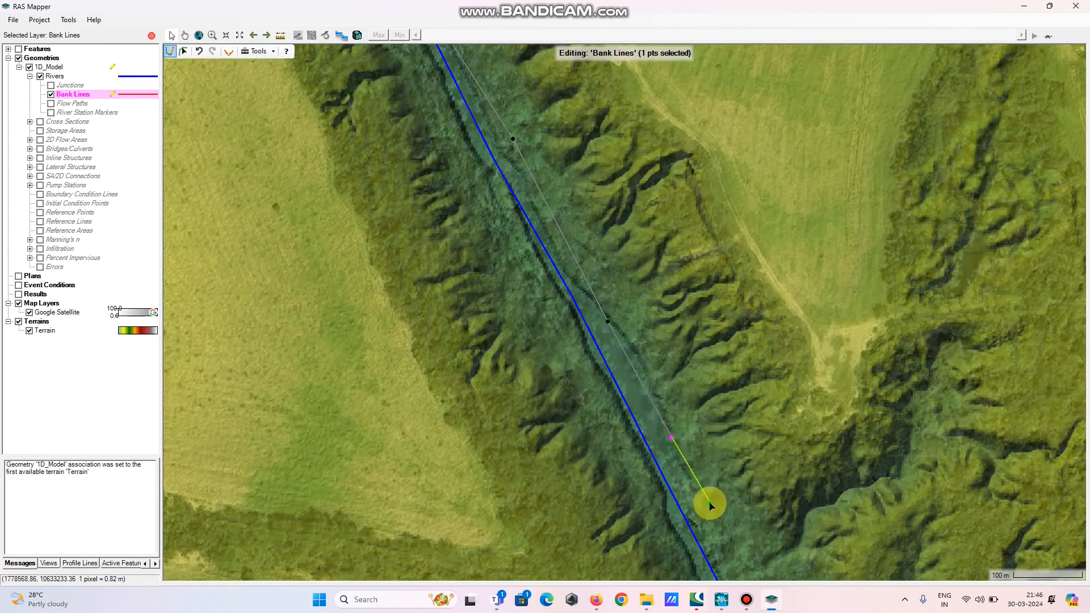
pyautogui.click(710, 505)
# Place the last northeast bank vertices near the reach's downstream end and finish the bank line
pyautogui.moveTo(765, 537); pyautogui.dragTo(555, 267)
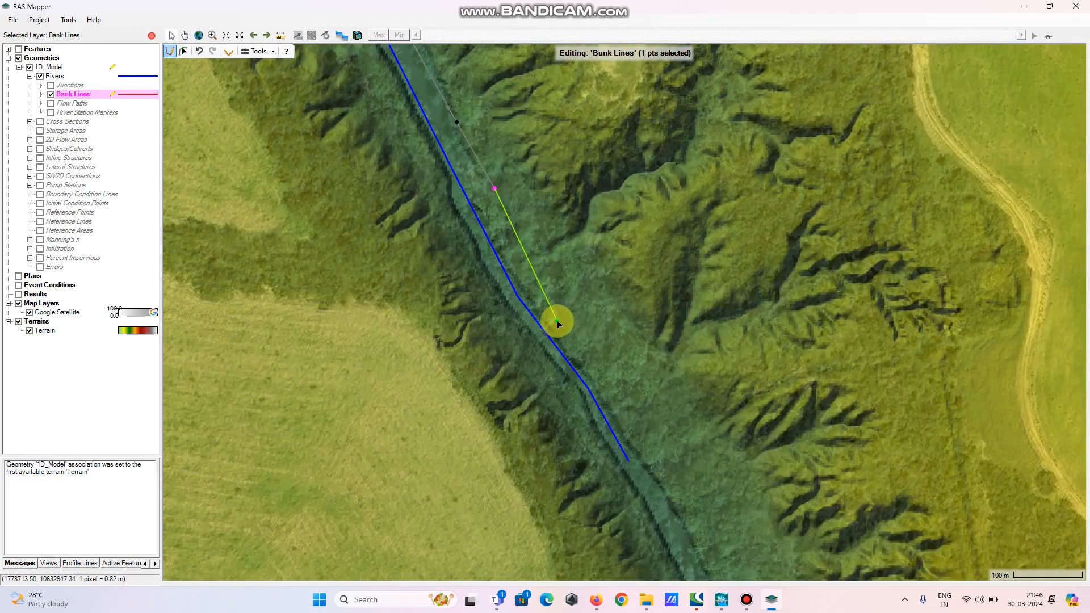
pyautogui.click(557, 322)
pyautogui.click(597, 377)
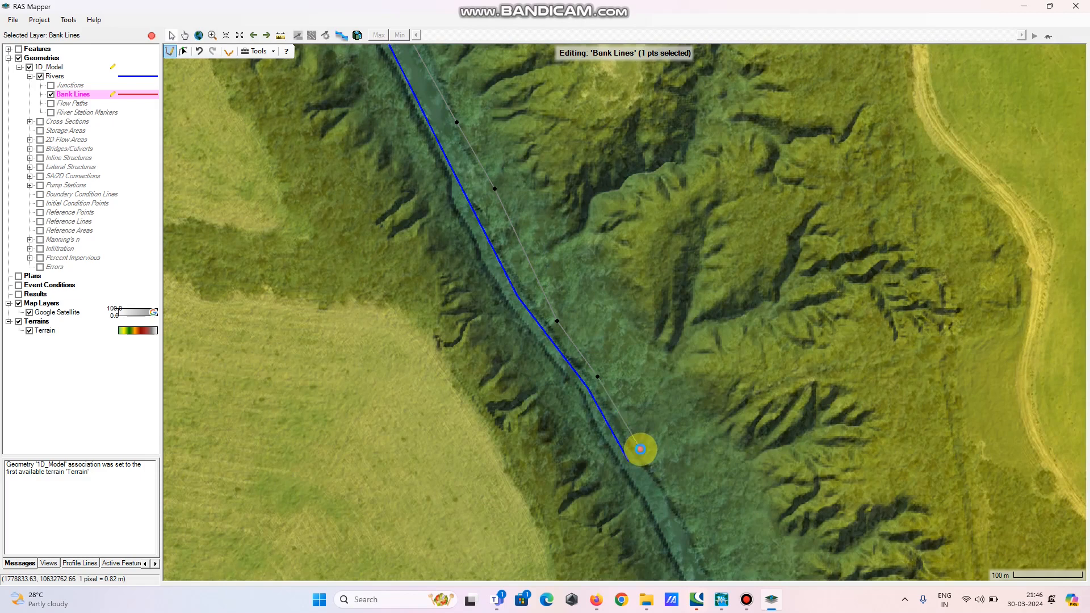
pyautogui.doubleClick(640, 449)
# Return to the reach's upstream end and start the southwest bank line along the channel's southwest side
pyautogui.scroll(-2, 704, 448)
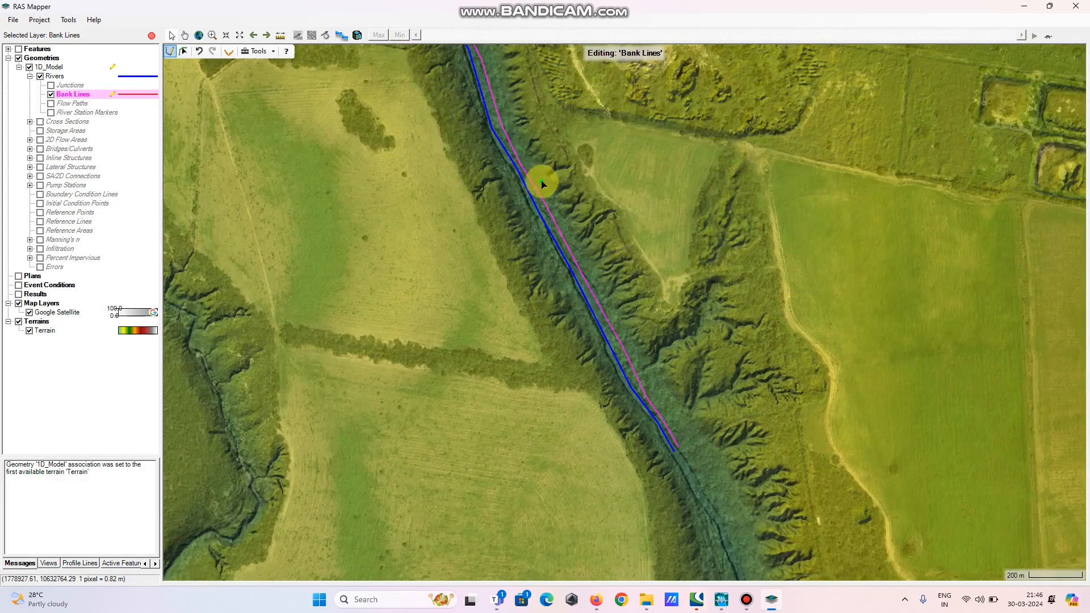
pyautogui.moveTo(445, 93); pyautogui.dragTo(608, 472)
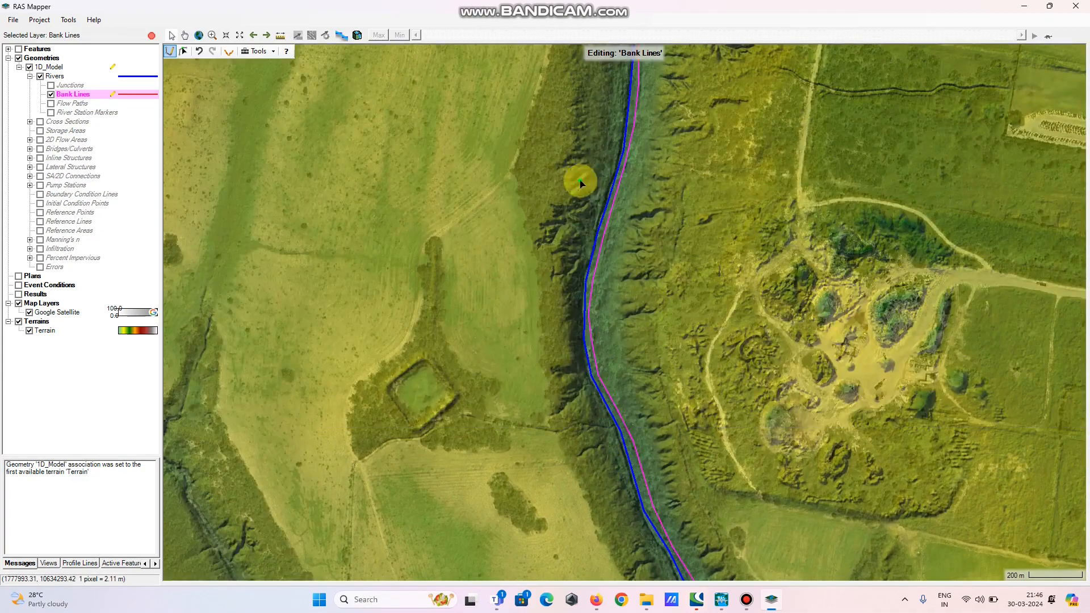
pyautogui.moveTo(574, 127); pyautogui.dragTo(562, 365)
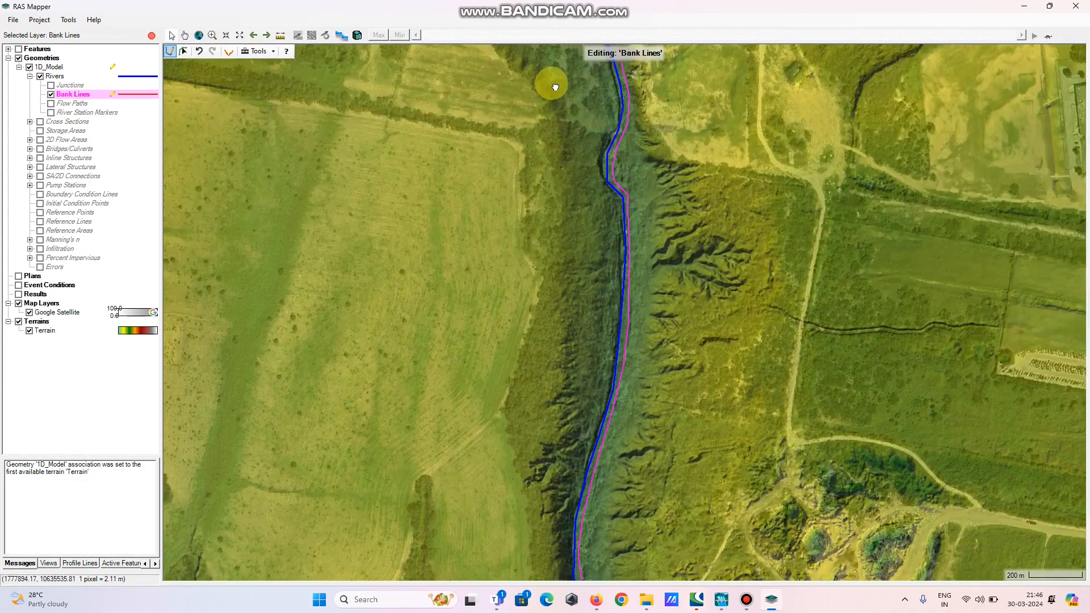
pyautogui.moveTo(555, 85); pyautogui.dragTo(552, 352)
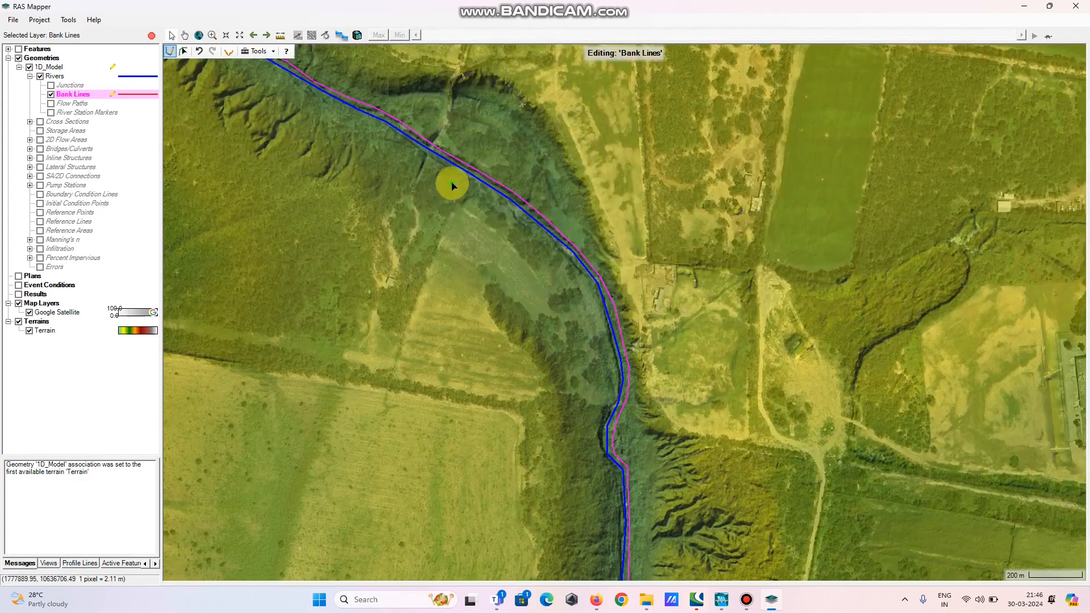
pyautogui.moveTo(450, 177); pyautogui.dragTo(774, 469)
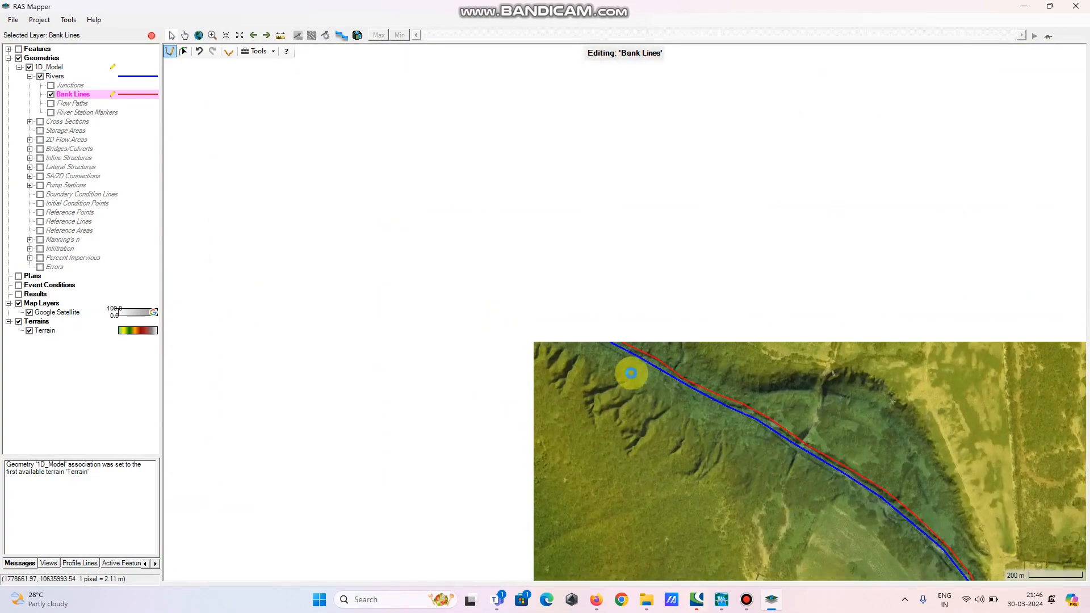
pyautogui.scroll(1, 603, 348)
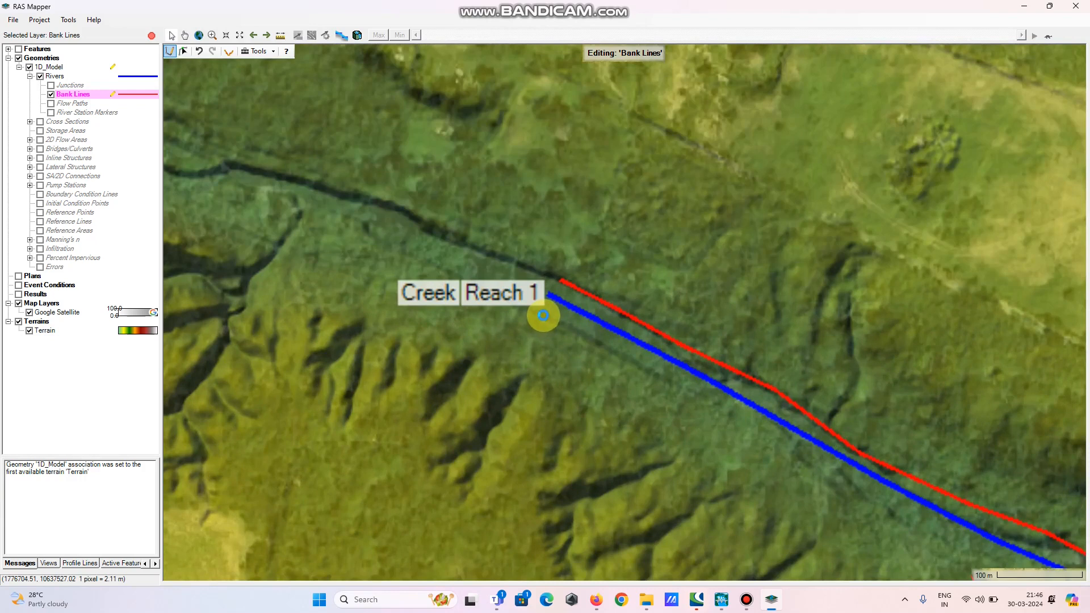
pyautogui.click(544, 315)
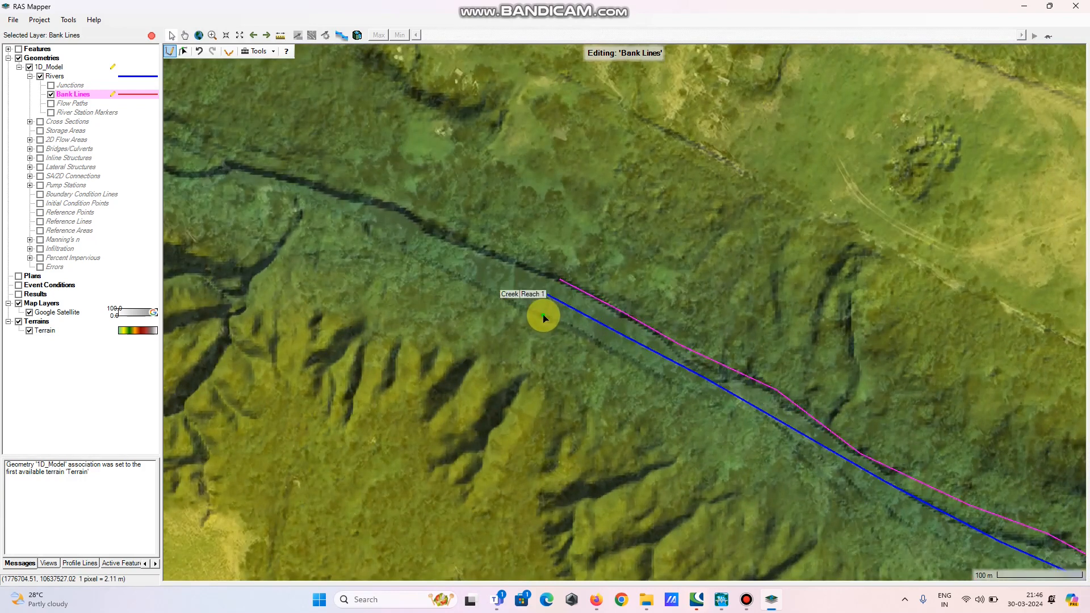
pyautogui.click(630, 360)
pyautogui.click(696, 392)
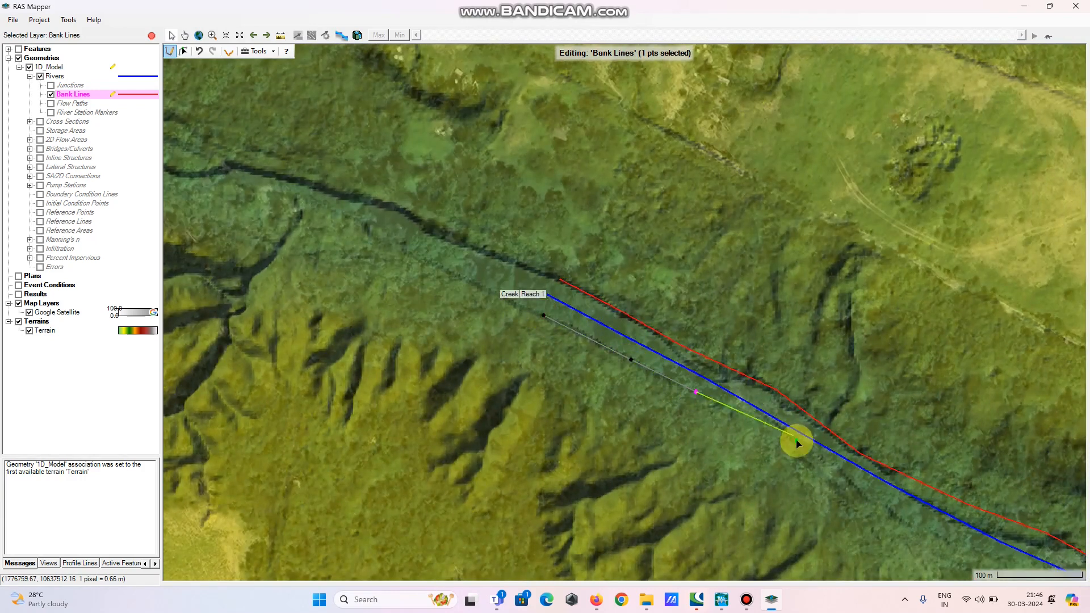
pyautogui.click(800, 449)
# Extend the southwest bank line southeastward, parallel to the centerline on its southwest side
pyautogui.moveTo(955, 541); pyautogui.dragTo(420, 223)
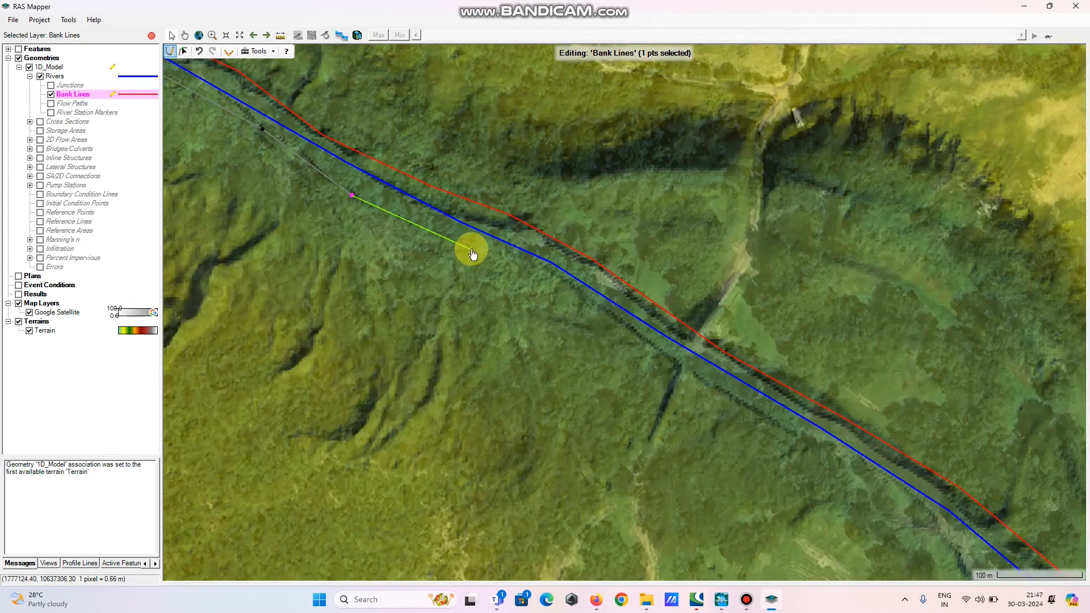
pyautogui.click(471, 249)
pyautogui.click(577, 306)
pyautogui.click(683, 375)
pyautogui.click(786, 430)
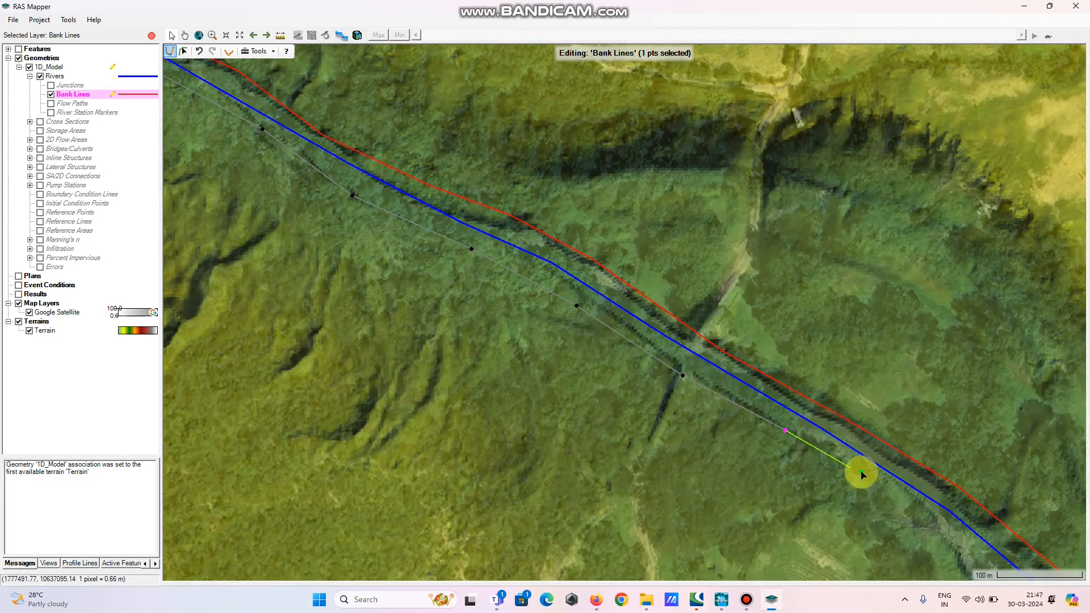
pyautogui.doubleClick(879, 484)
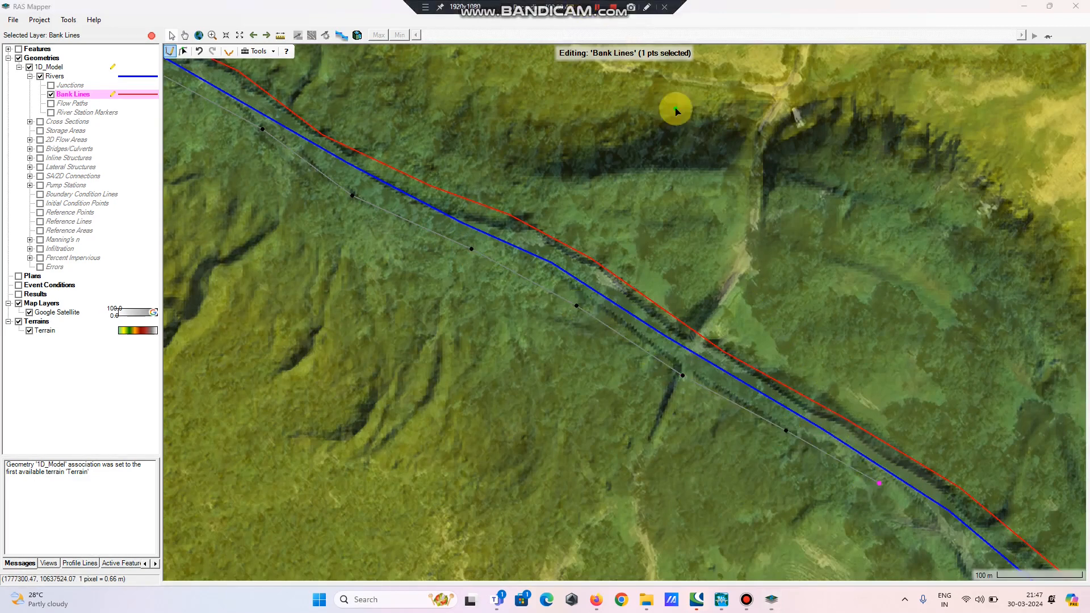
# Continue the southwest bank line southeast and then south around the channel bend
pyautogui.moveTo(941, 540); pyautogui.dragTo(502, 197)
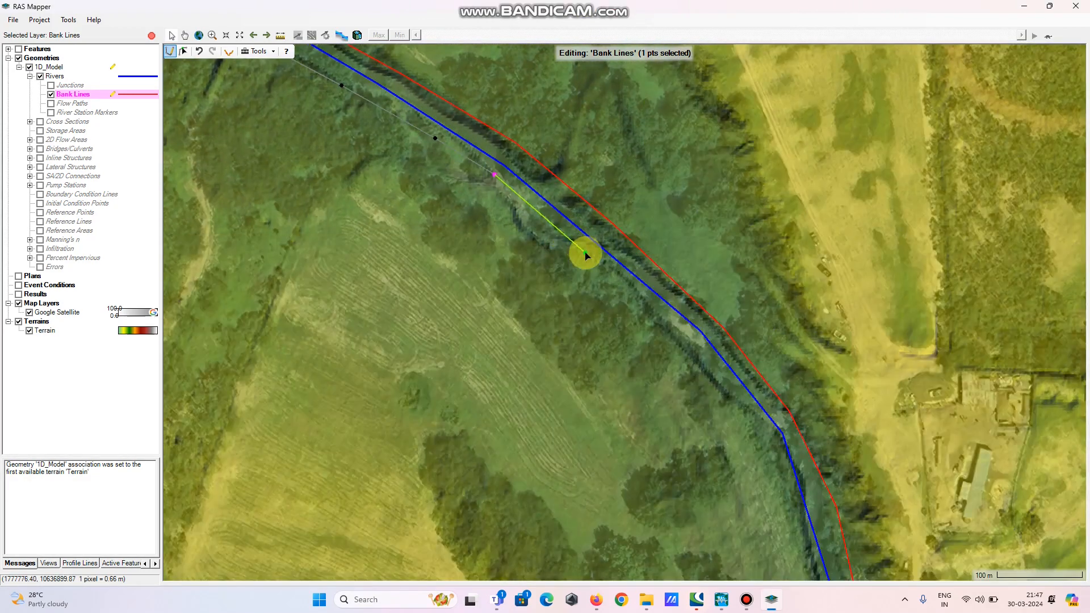
pyautogui.moveTo(549, 3)
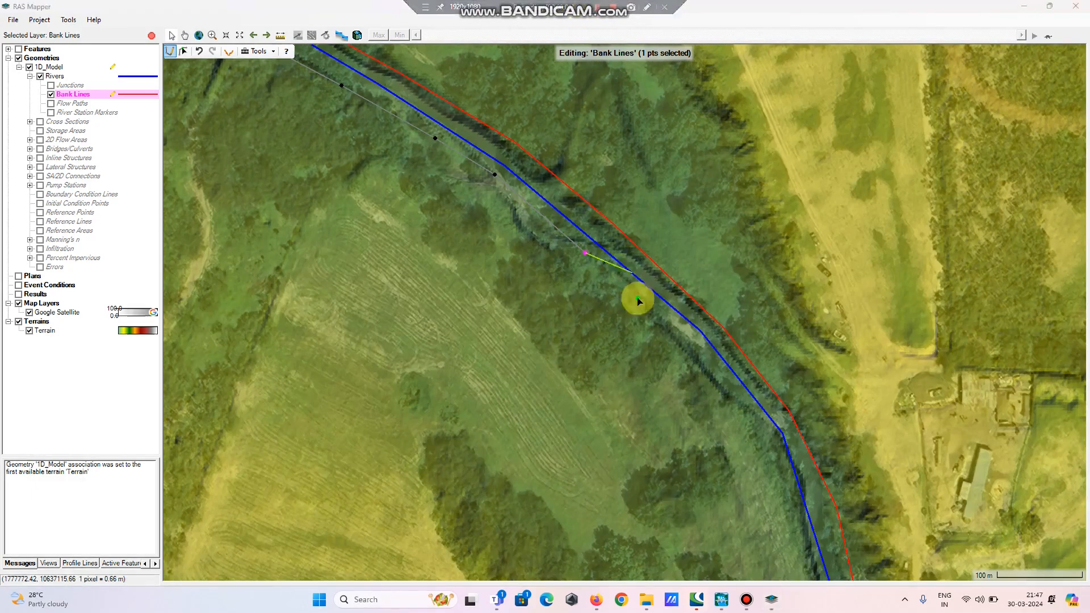
pyautogui.click(650, 315)
pyautogui.click(707, 379)
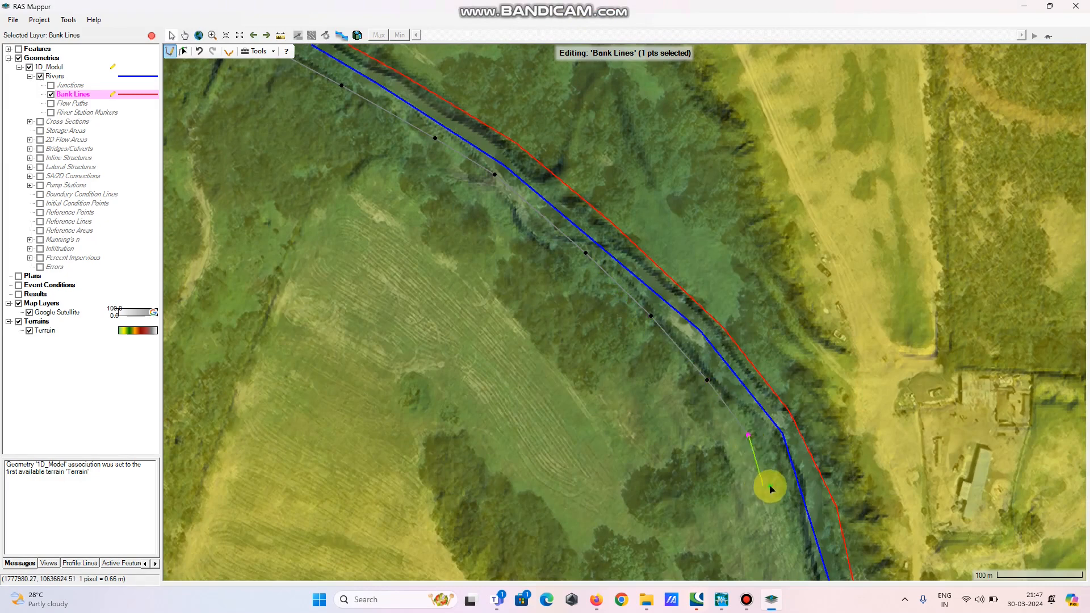
pyautogui.moveTo(786, 539); pyautogui.dragTo(638, 236)
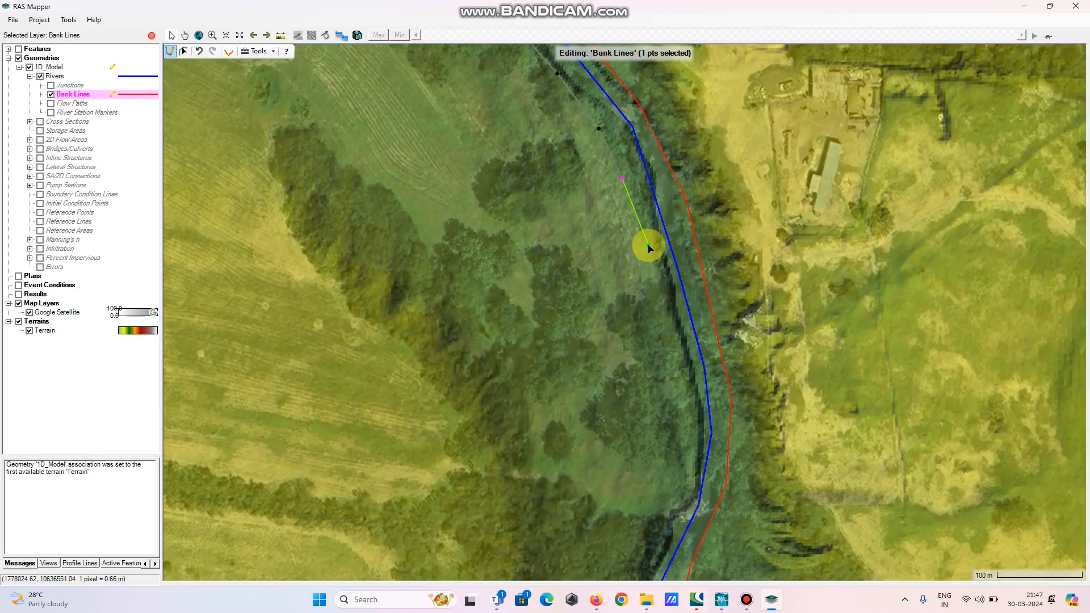
pyautogui.click(649, 246)
pyautogui.click(675, 328)
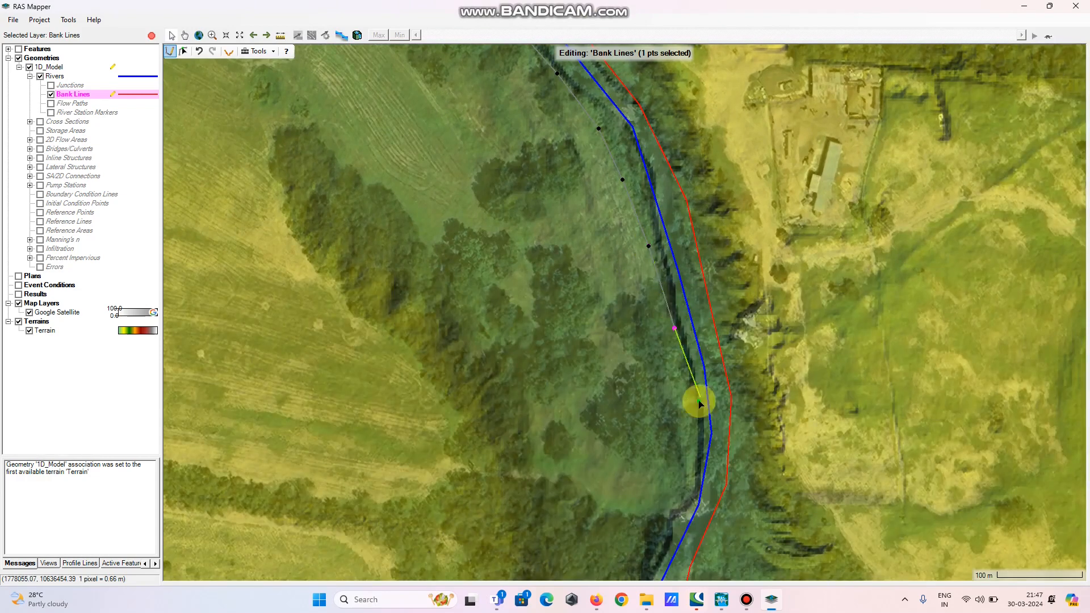
pyautogui.click(693, 414)
# Continue the southwest bank line southward along the channel's west side, following the centerline
pyautogui.moveTo(574, 523); pyautogui.dragTo(586, 275)
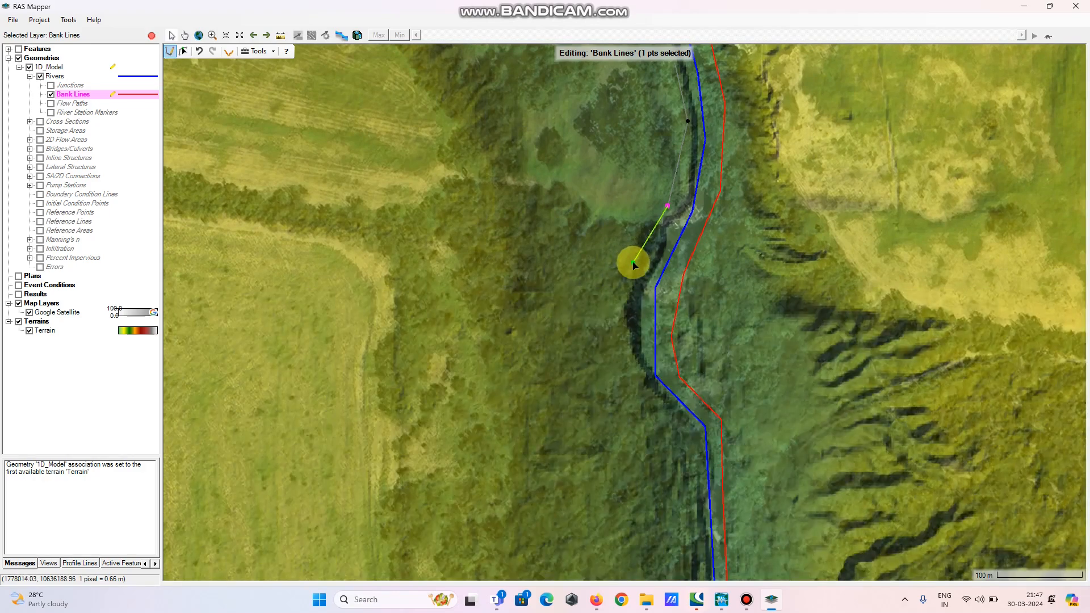
pyautogui.click(633, 263)
pyautogui.click(625, 345)
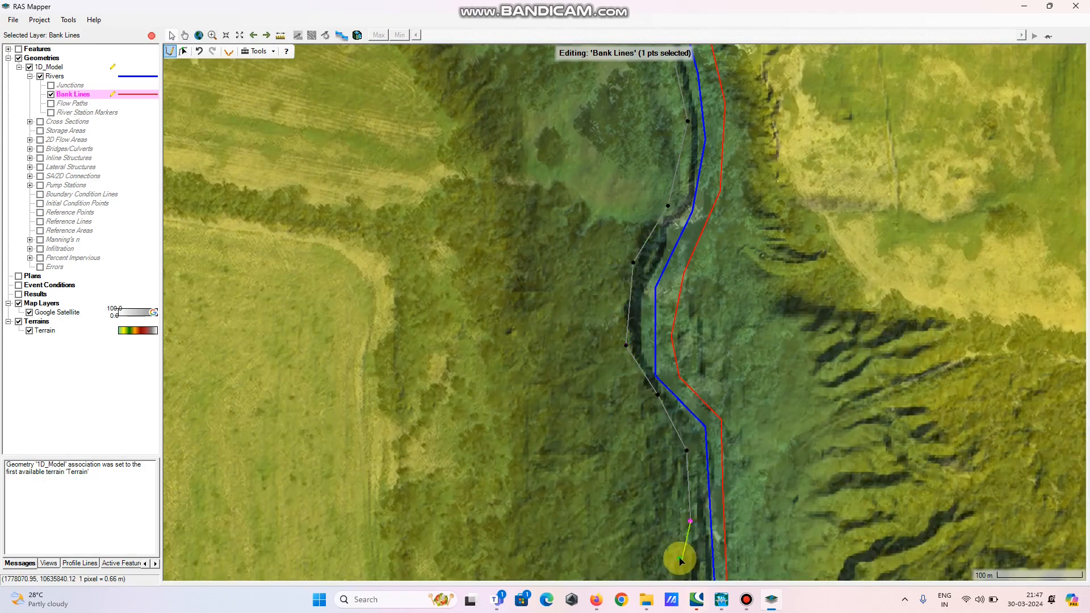
pyautogui.moveTo(679, 557); pyautogui.dragTo(588, 226)
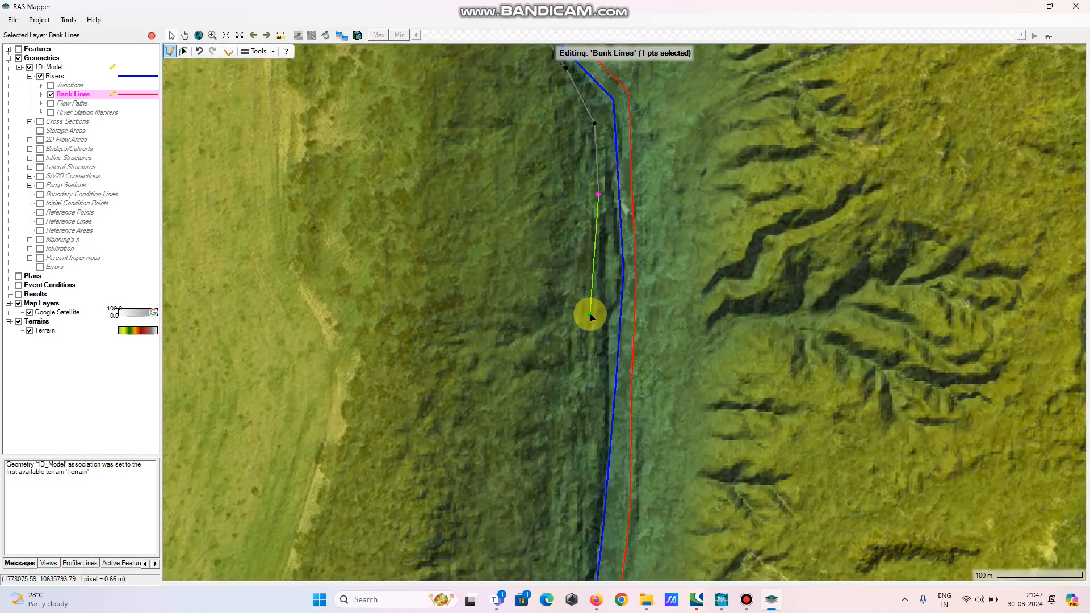
pyautogui.click(590, 314)
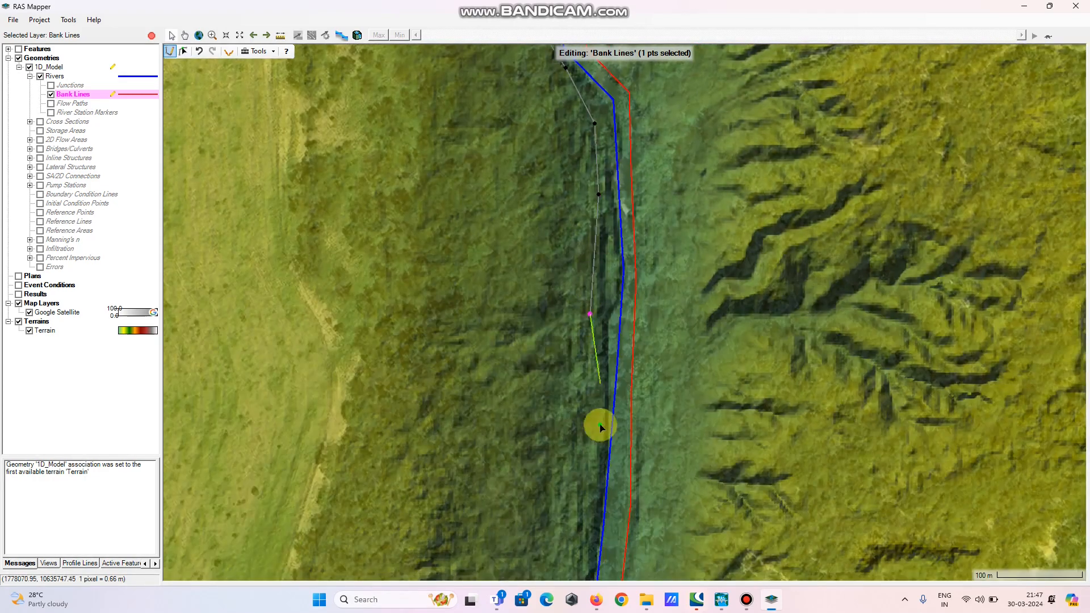
pyautogui.click(592, 448)
pyautogui.moveTo(577, 532); pyautogui.dragTo(567, 153)
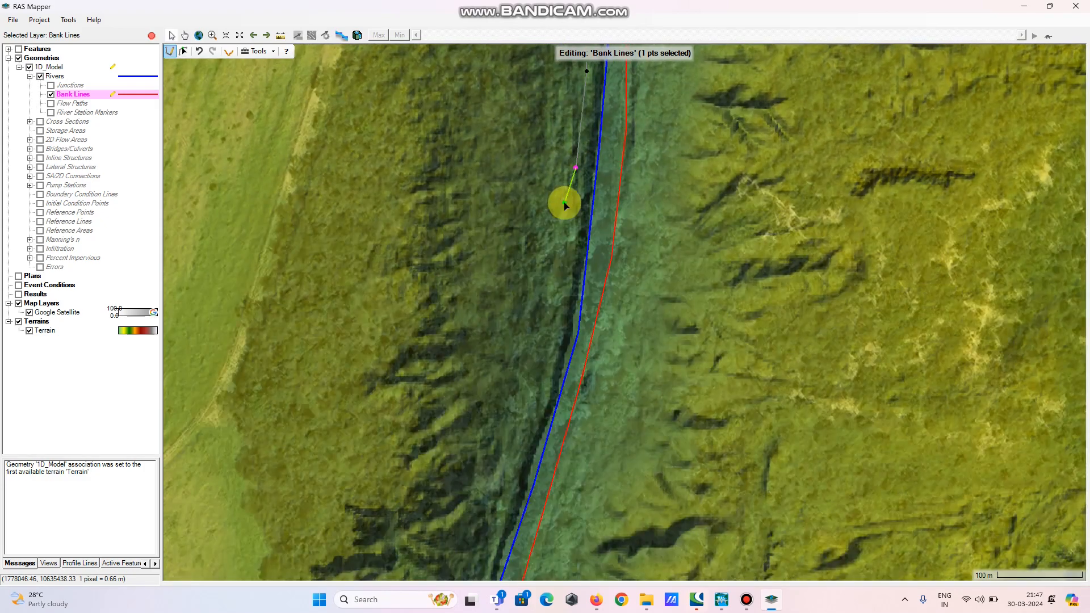
pyautogui.click(577, 168)
pyautogui.click(556, 294)
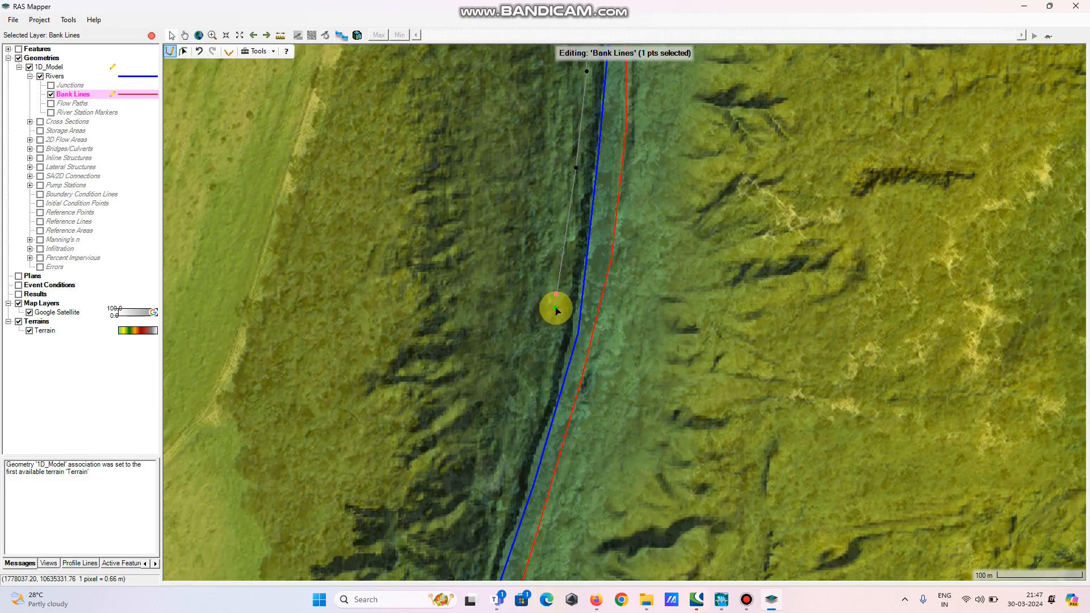
pyautogui.click(522, 445)
# Extend the southwest bank line further south and southeast, keeping it parallel to the centerline on its southwest side
pyautogui.moveTo(493, 526); pyautogui.dragTo(517, 227)
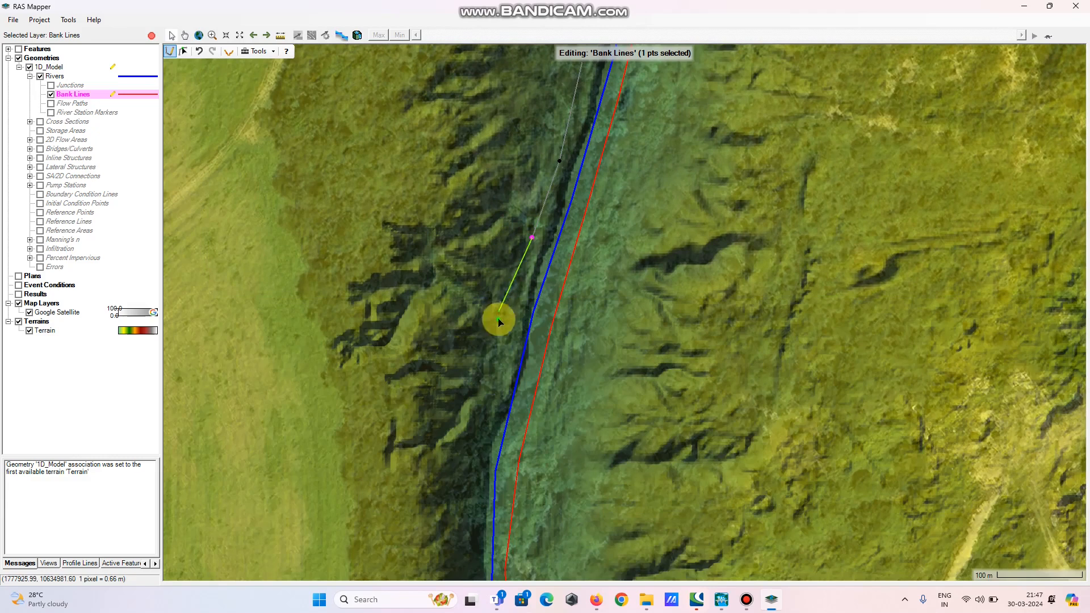
pyautogui.click(502, 358)
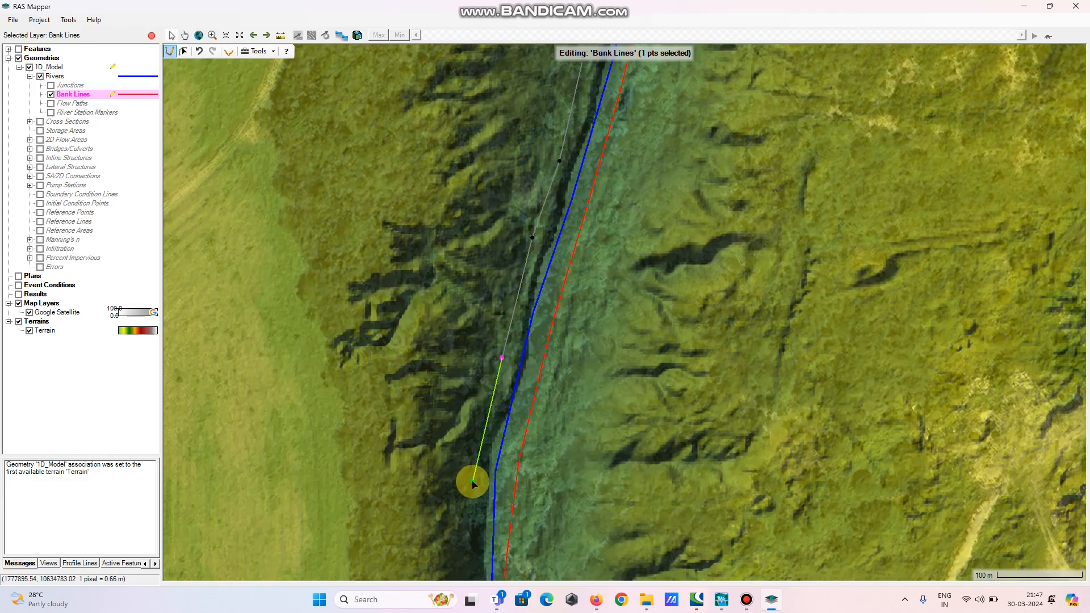
pyautogui.click(473, 482)
pyautogui.moveTo(470, 565); pyautogui.dragTo(504, 255)
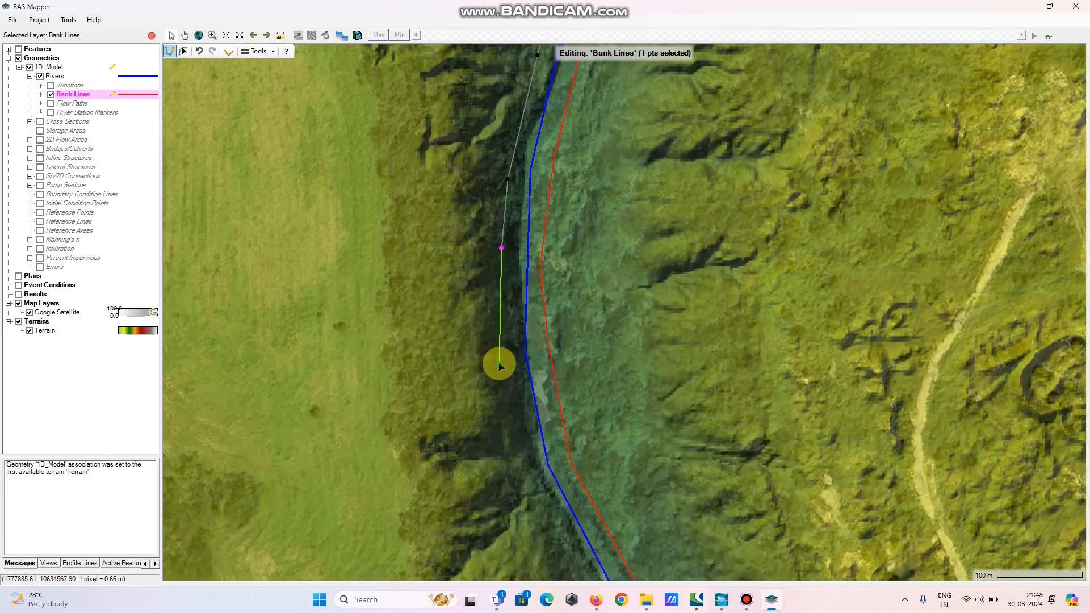
pyautogui.click(501, 369)
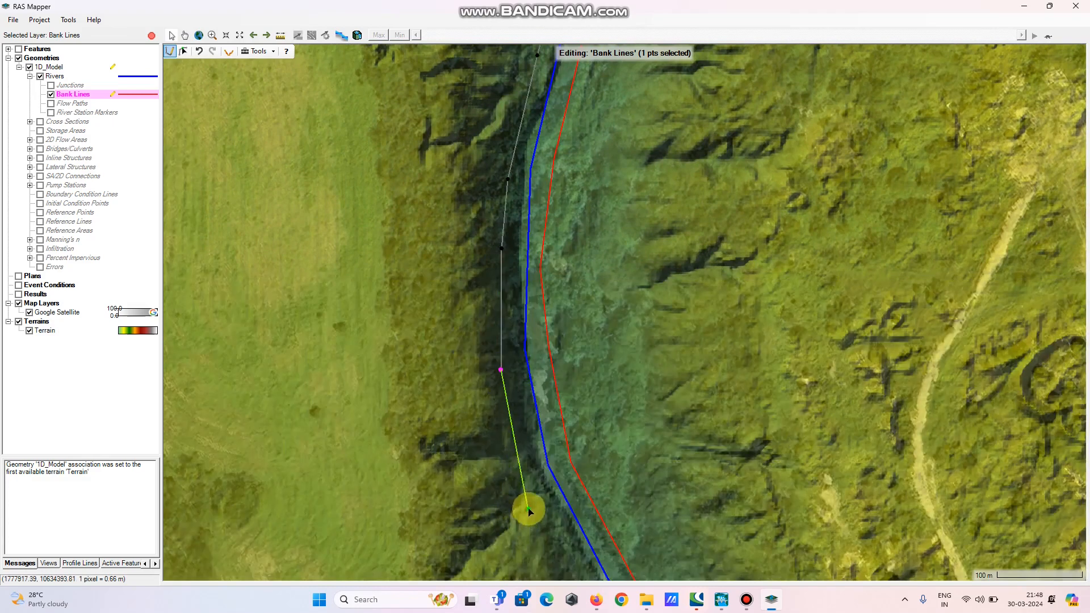
pyautogui.moveTo(555, 540); pyautogui.dragTo(485, 181)
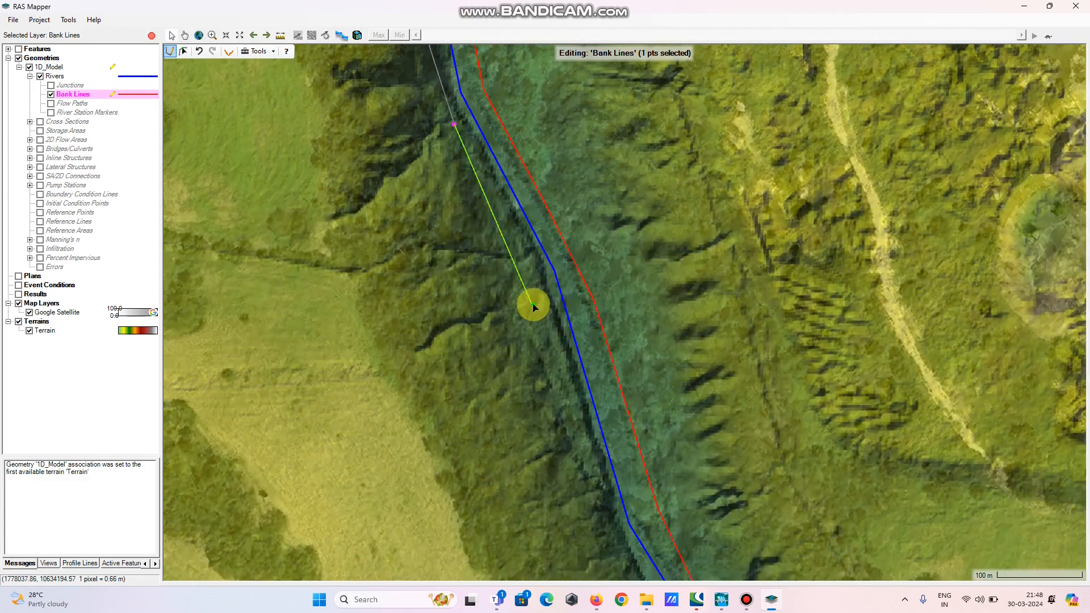
pyautogui.click(533, 301)
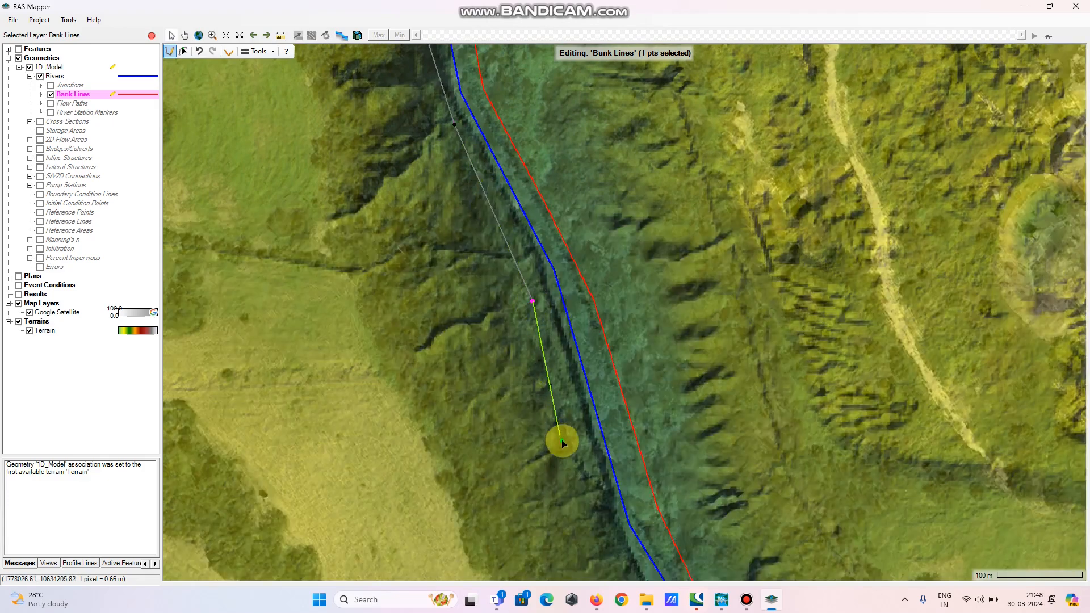
pyautogui.moveTo(596, 511); pyautogui.dragTo(502, 178)
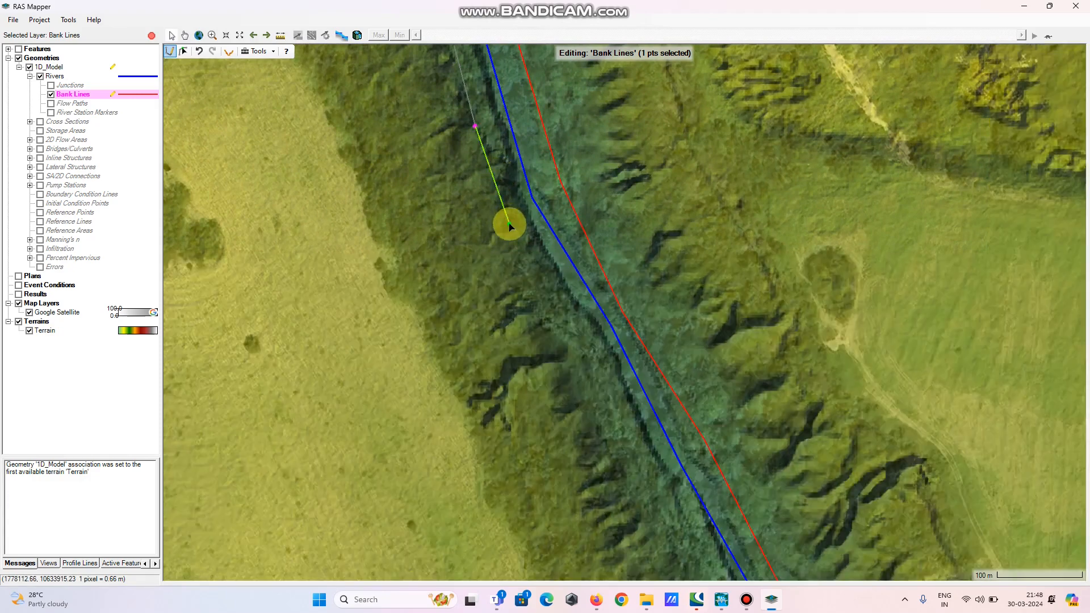
pyautogui.click(520, 244)
pyautogui.click(615, 403)
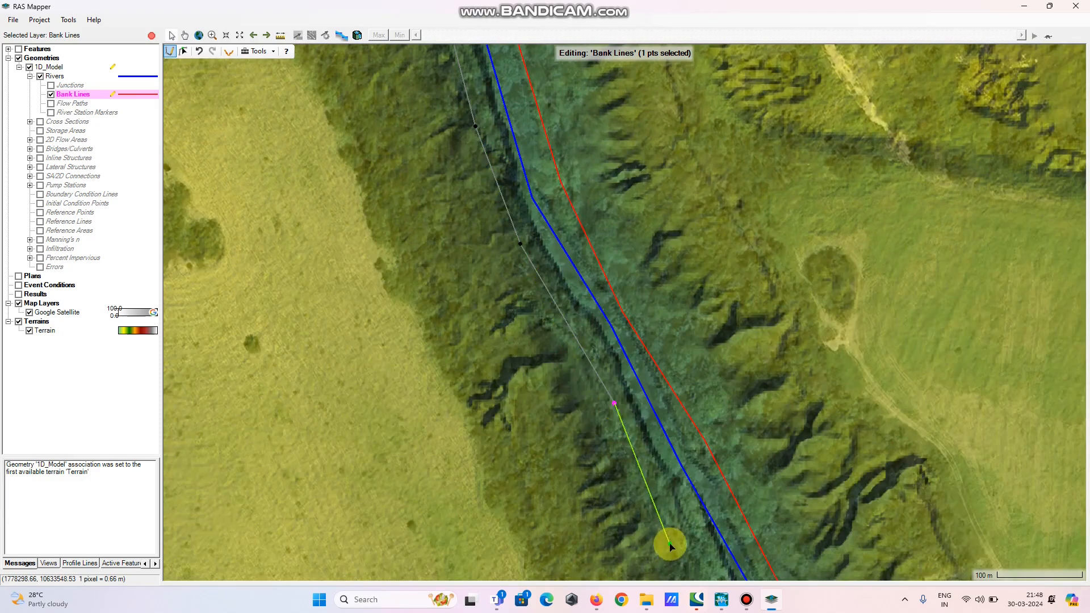
# Place the last southwest bank vertices near the reach's downstream end and finish the bank line
pyautogui.moveTo(673, 545); pyautogui.dragTo(448, 139)
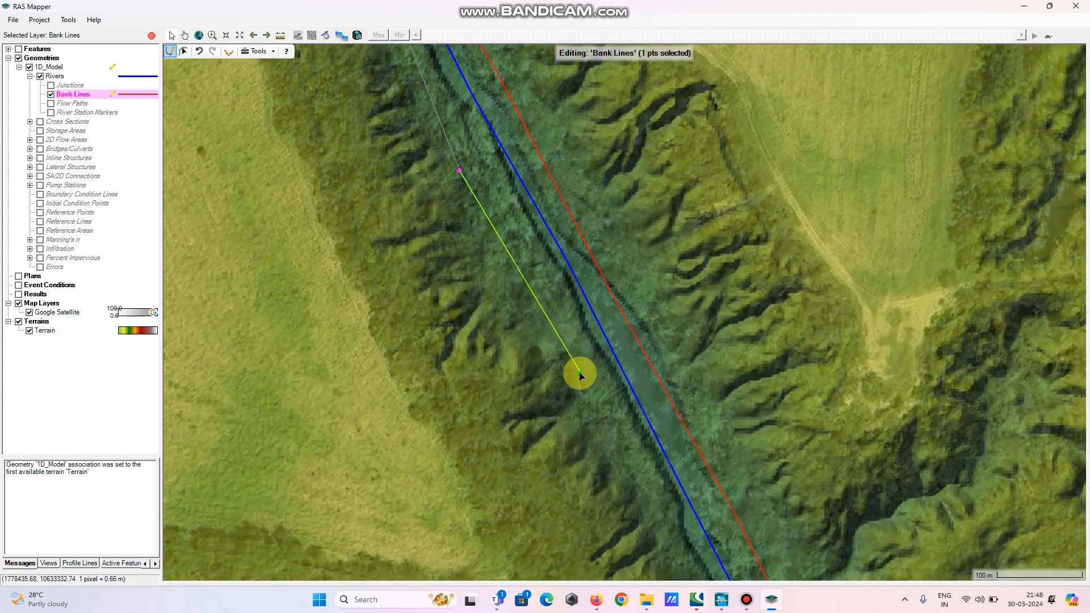
pyautogui.click(579, 373)
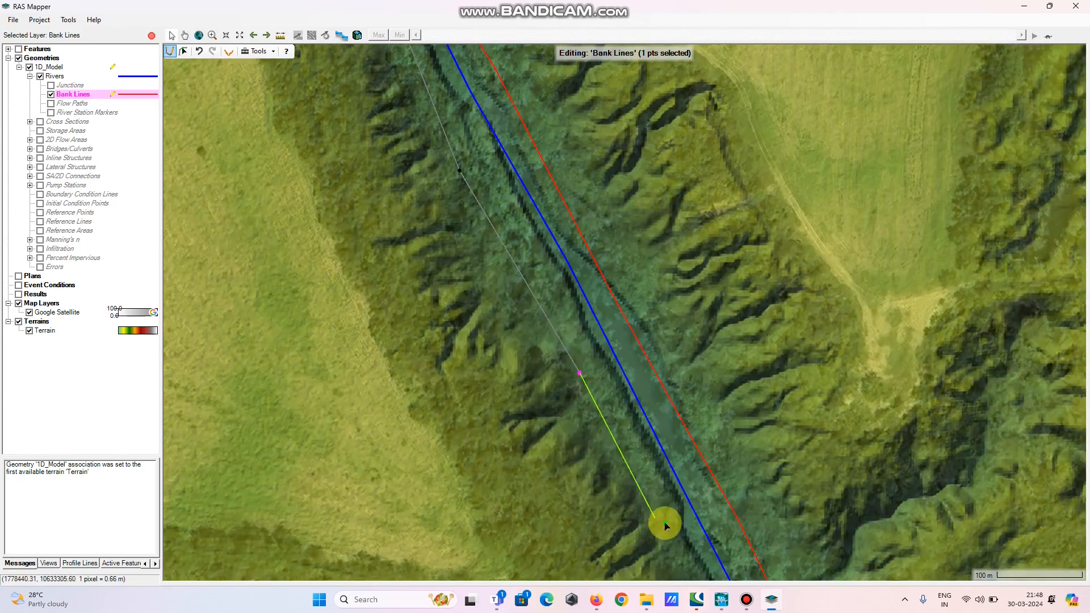
pyautogui.moveTo(665, 525); pyautogui.dragTo(456, 197)
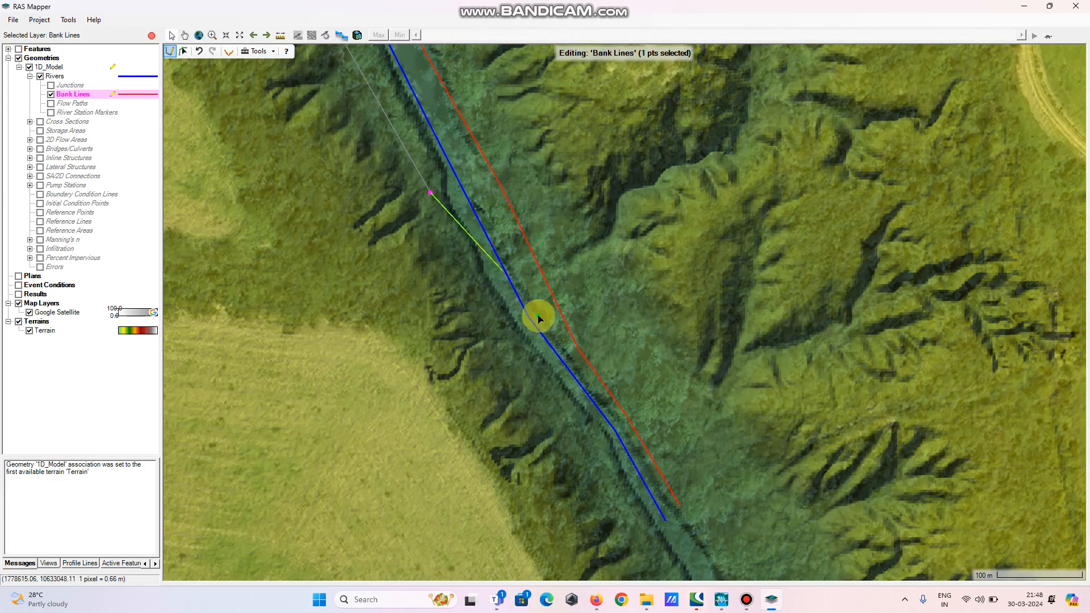
pyautogui.click(504, 315)
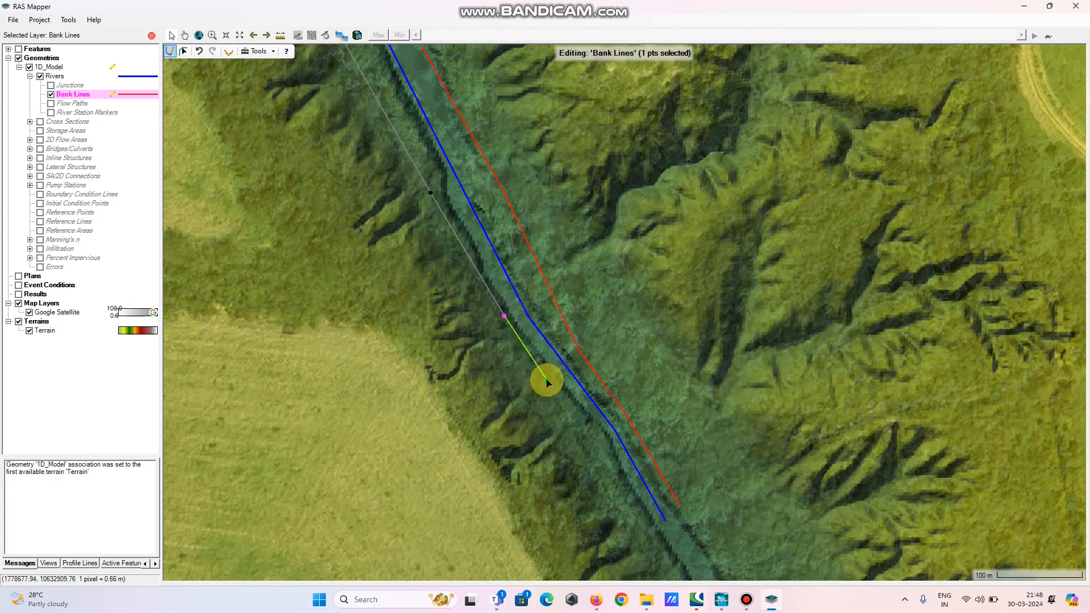
pyautogui.click(547, 379)
pyautogui.click(592, 446)
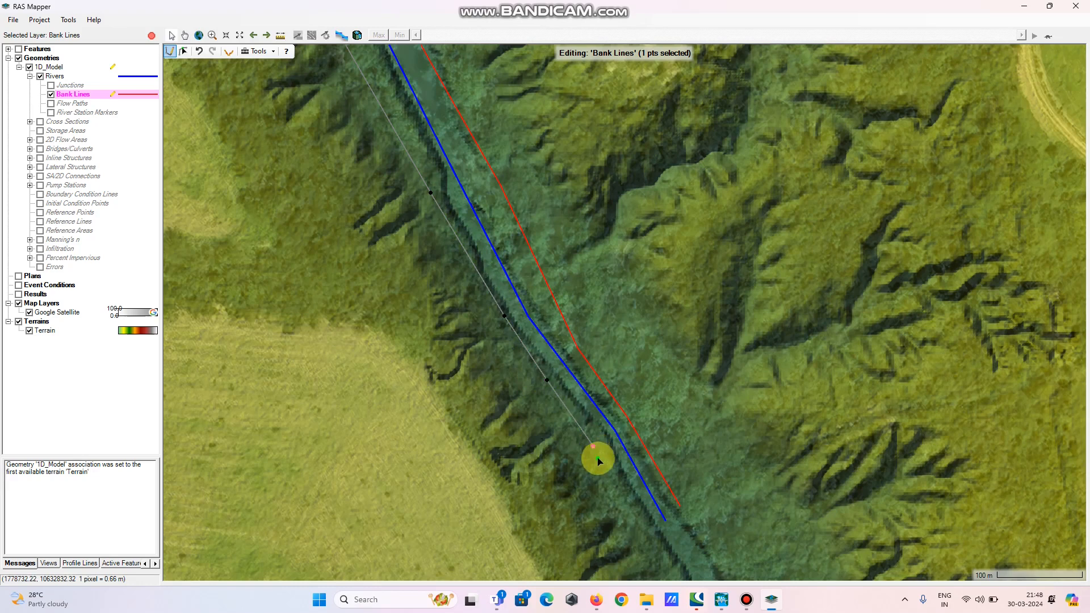
pyautogui.doubleClick(644, 531)
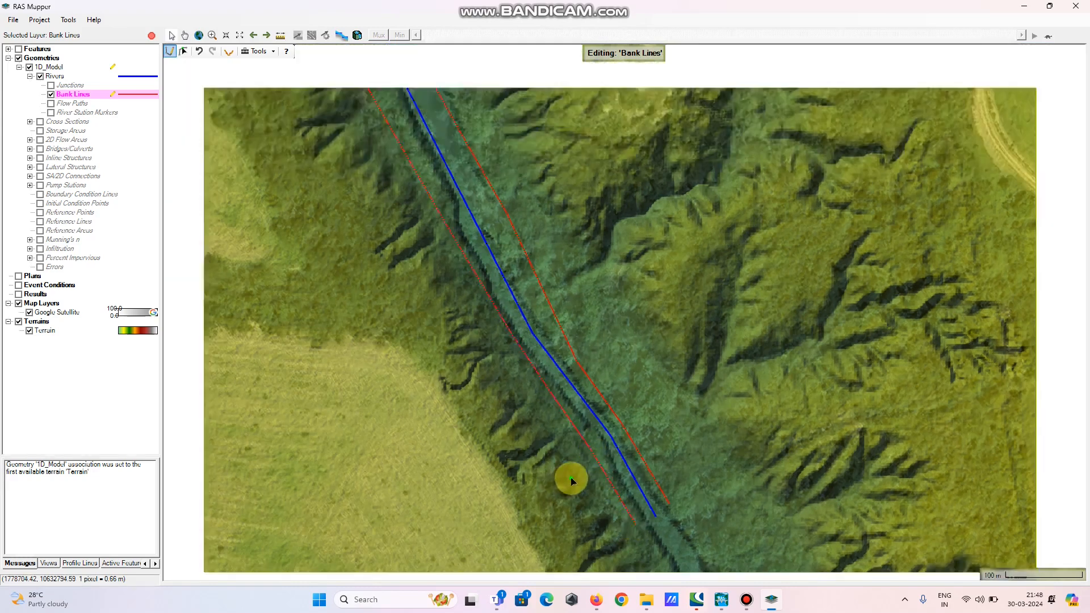
# Switch to the Flow Paths layer and start a flow path at the reach's upstream end, running southeast on the northeast overbank
pyautogui.scroll(-2, 572, 476)
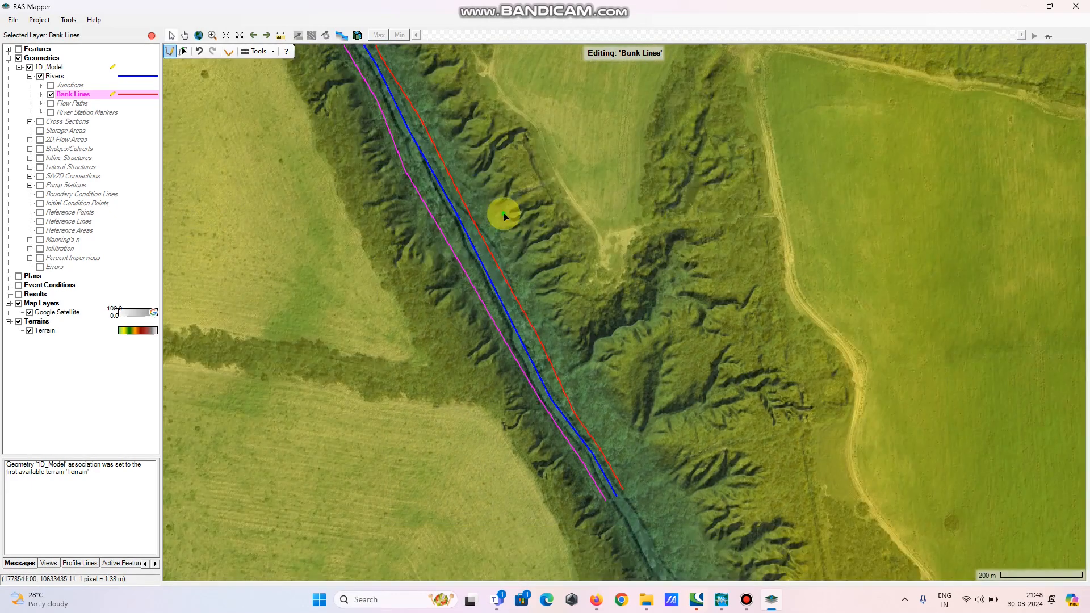
pyautogui.moveTo(504, 216); pyautogui.dragTo(621, 414)
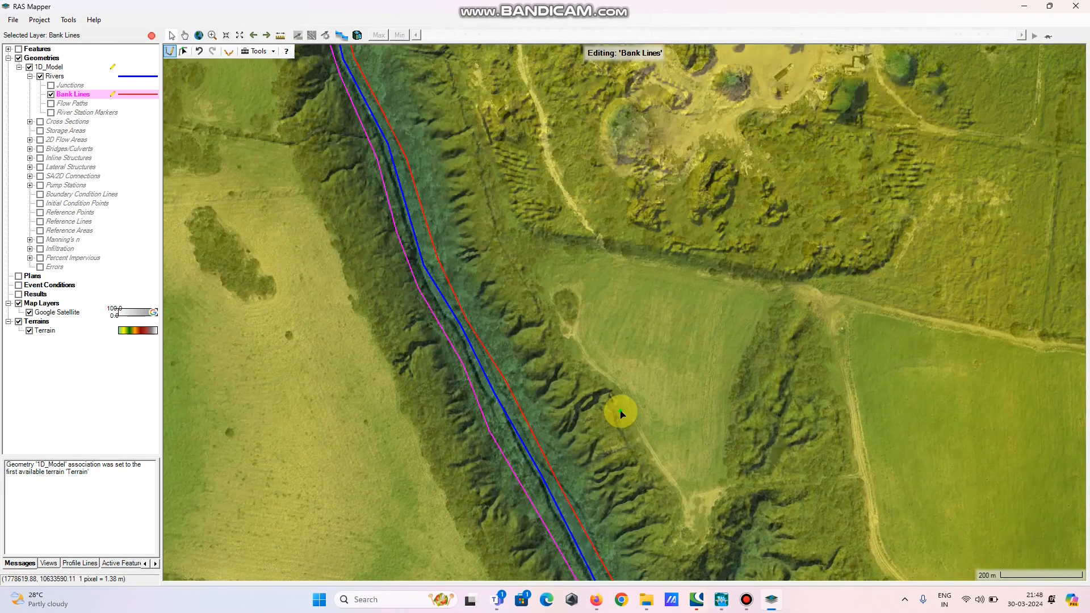
pyautogui.scroll(-3, 621, 413)
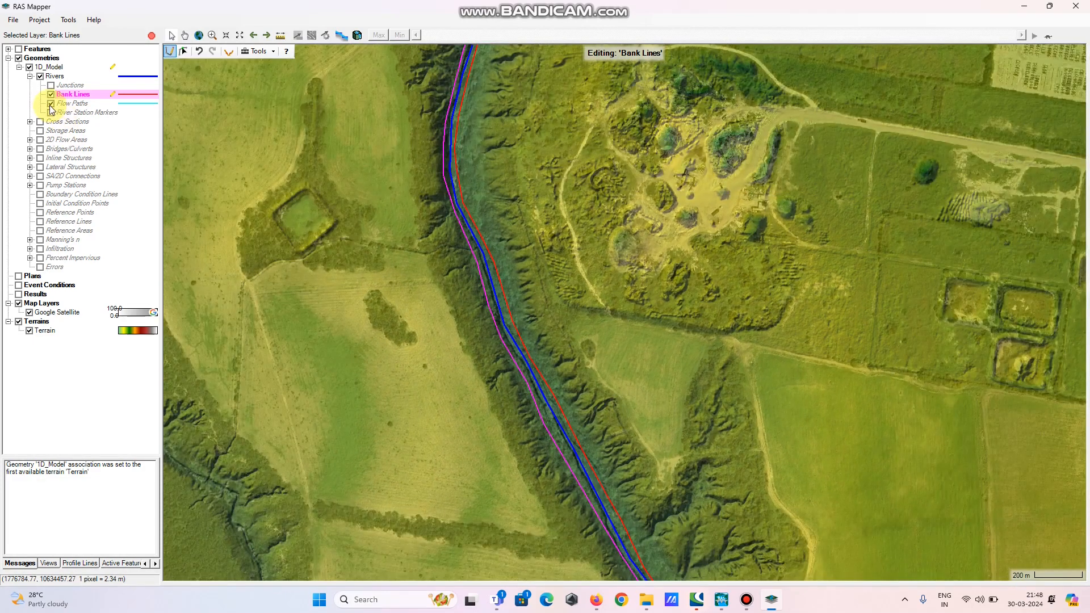
pyautogui.click(71, 103)
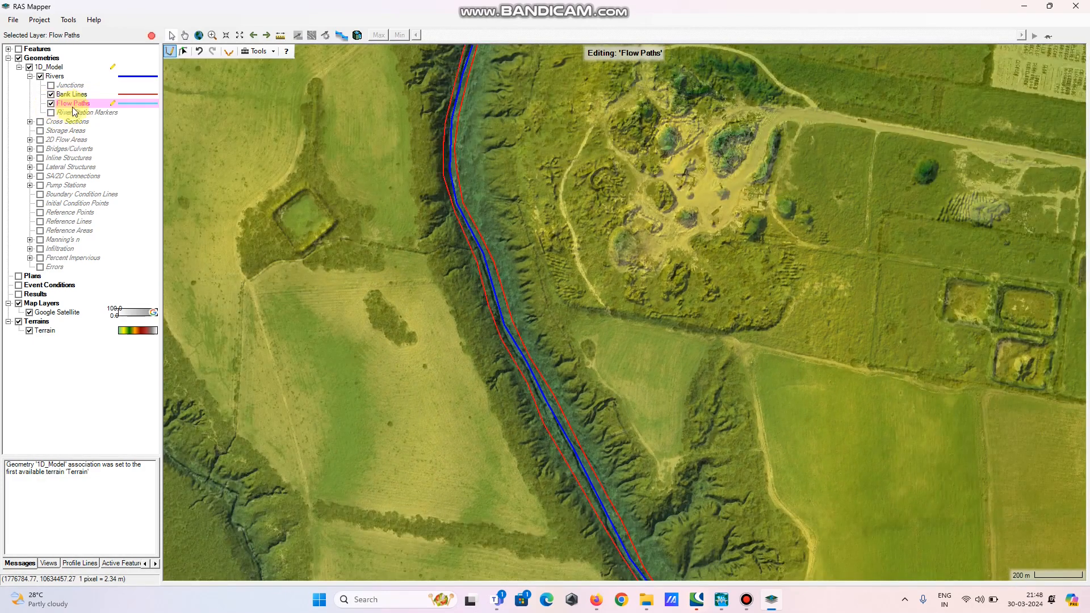
pyautogui.moveTo(604, 182); pyautogui.dragTo(594, 333)
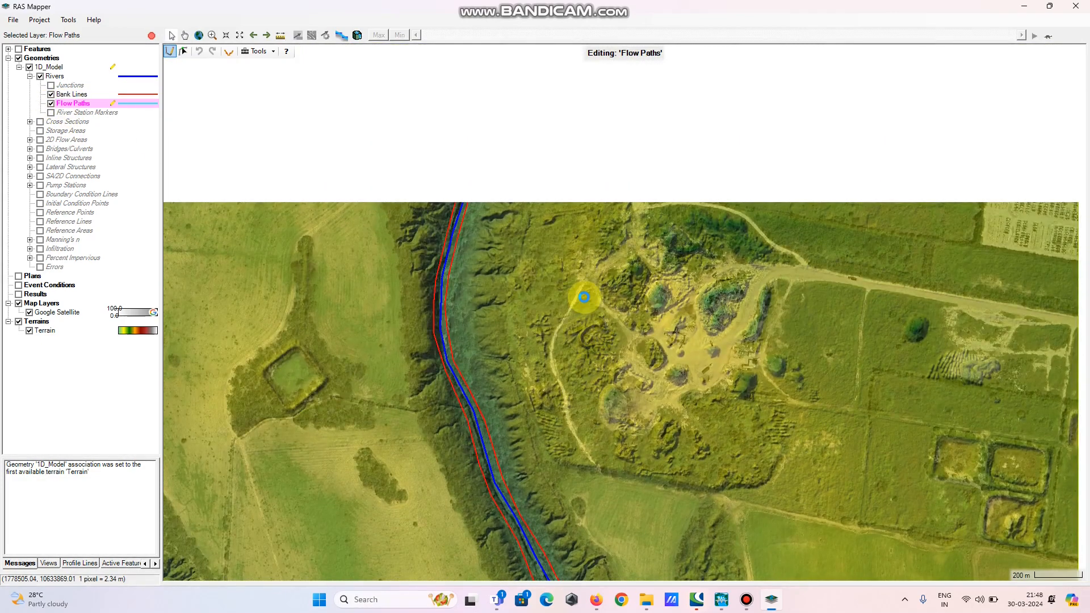
pyautogui.scroll(-2, 584, 298)
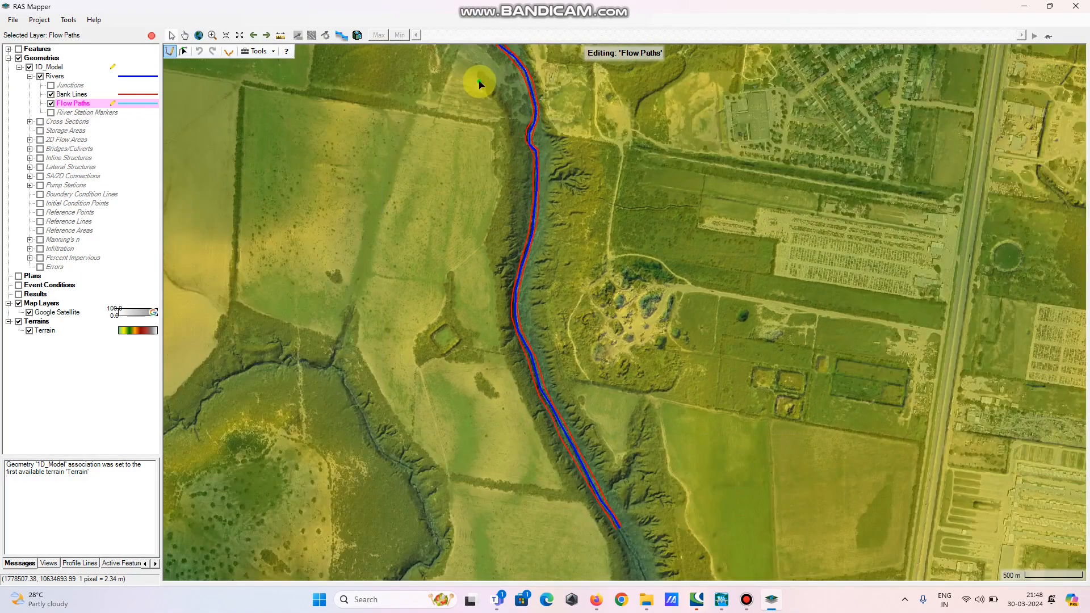
pyautogui.moveTo(479, 80); pyautogui.dragTo(490, 302)
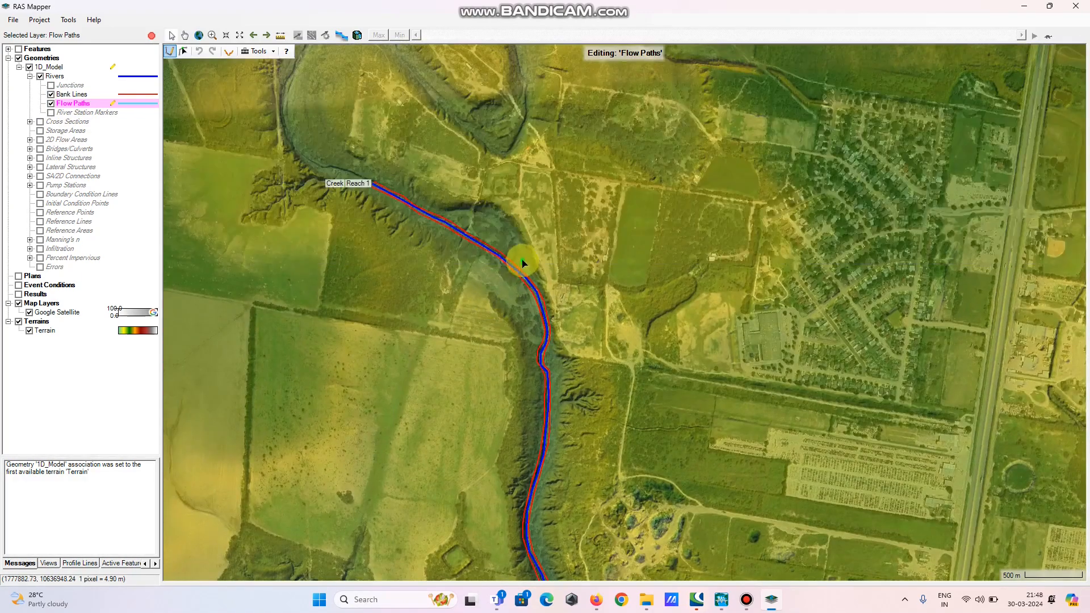
pyautogui.scroll(2, 385, 177)
pyautogui.scroll(1, 386, 179)
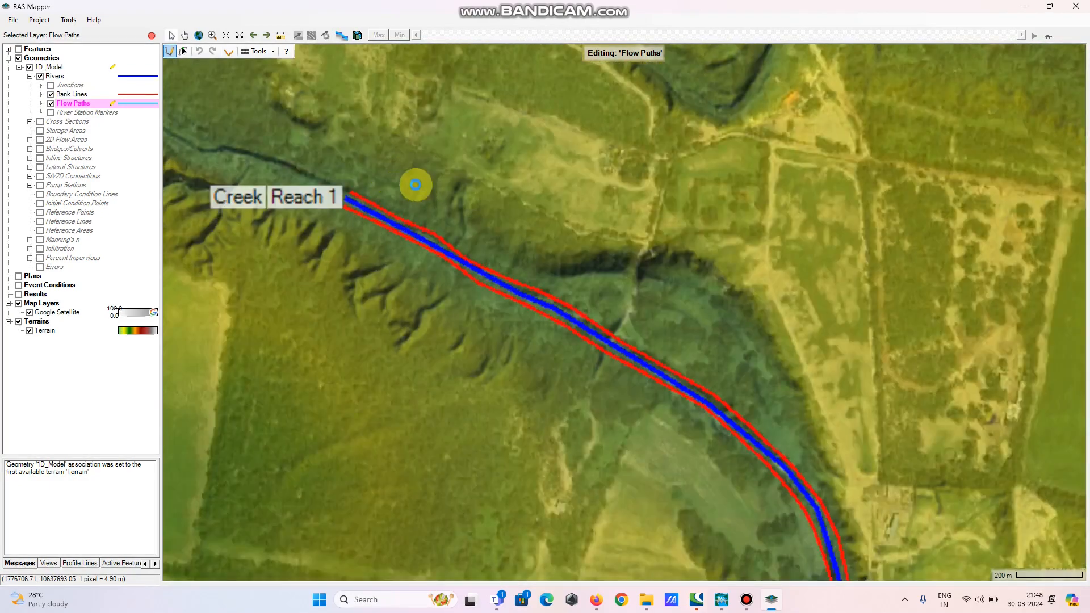
pyautogui.click(381, 169)
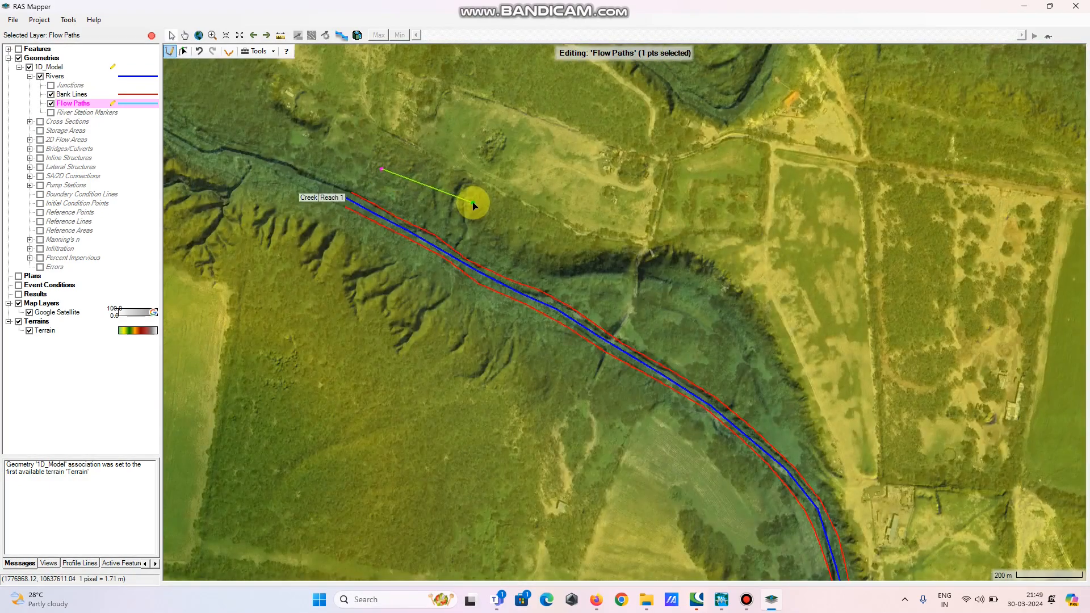
pyautogui.click(472, 202)
pyautogui.click(546, 241)
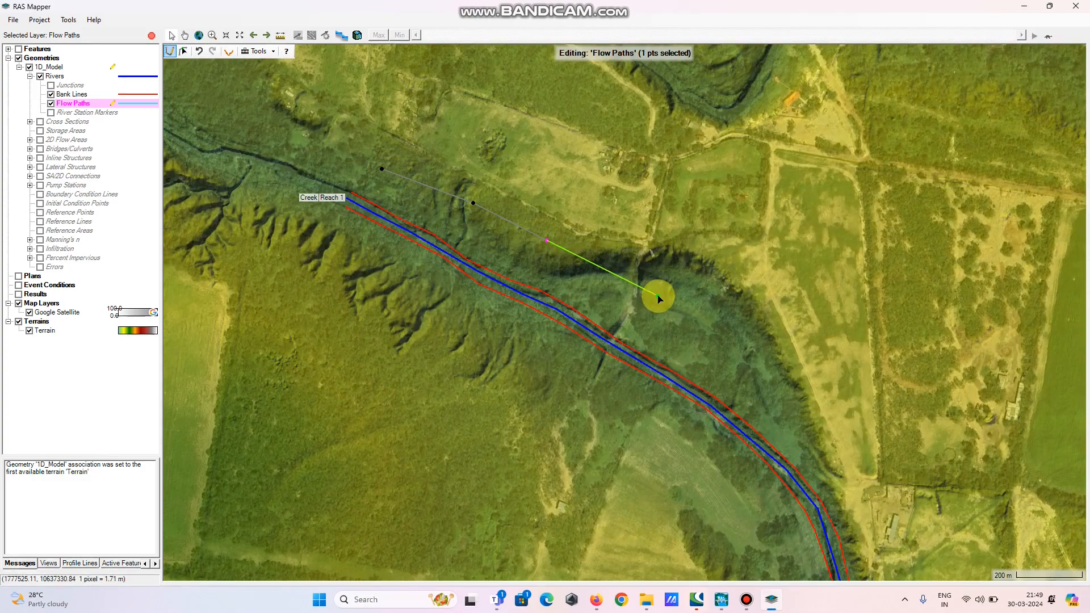
pyautogui.click(658, 295)
pyautogui.click(760, 368)
pyautogui.click(826, 434)
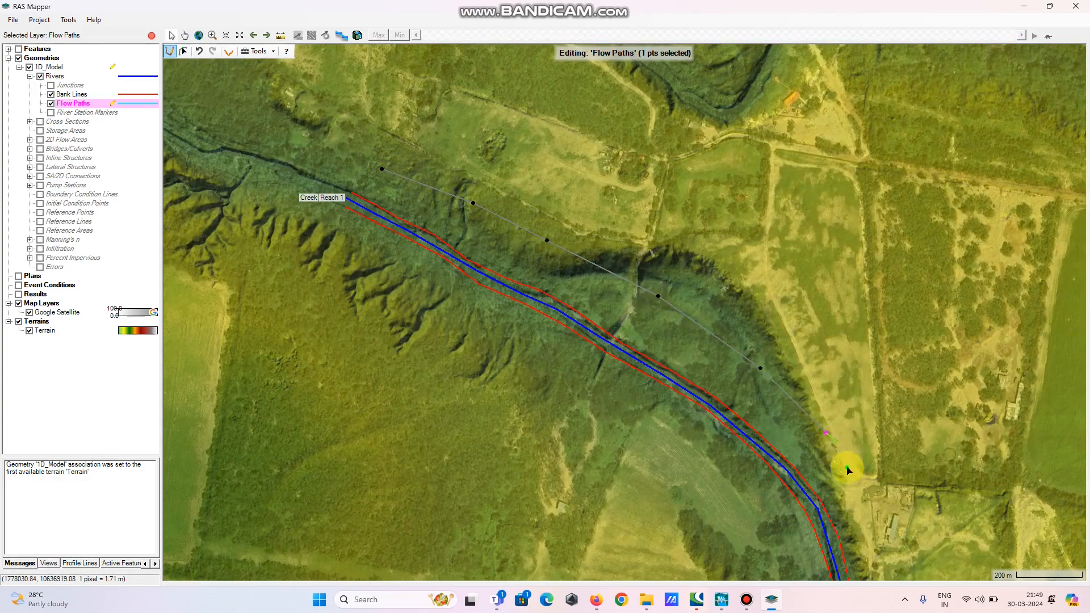
# Continue the northeast flow path southward along the east overbank, following the channel
pyautogui.moveTo(853, 496); pyautogui.dragTo(582, 135)
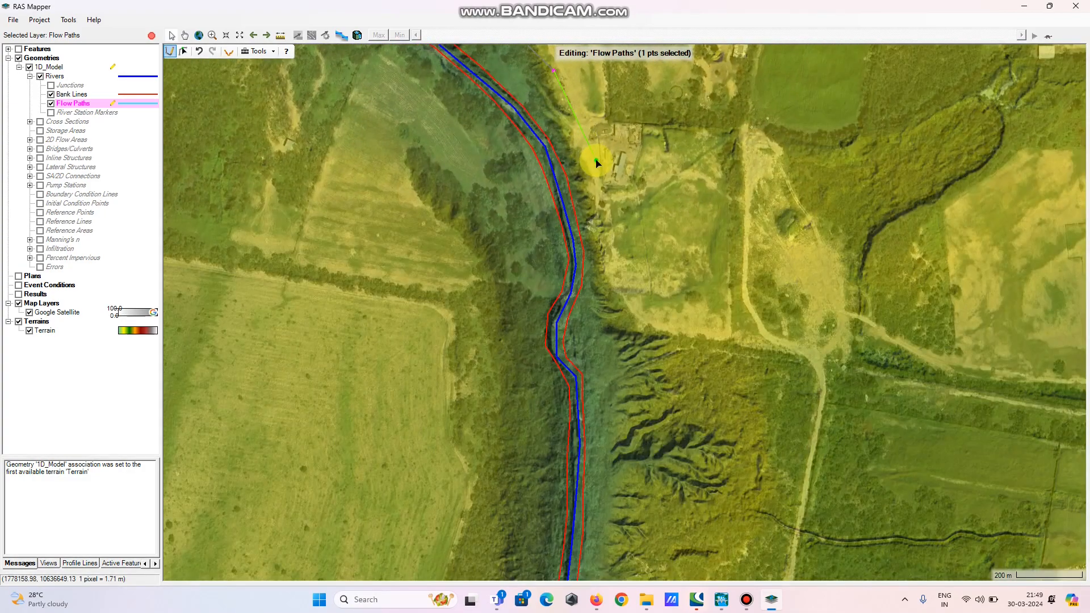
pyautogui.click(596, 161)
pyautogui.click(611, 211)
pyautogui.click(614, 281)
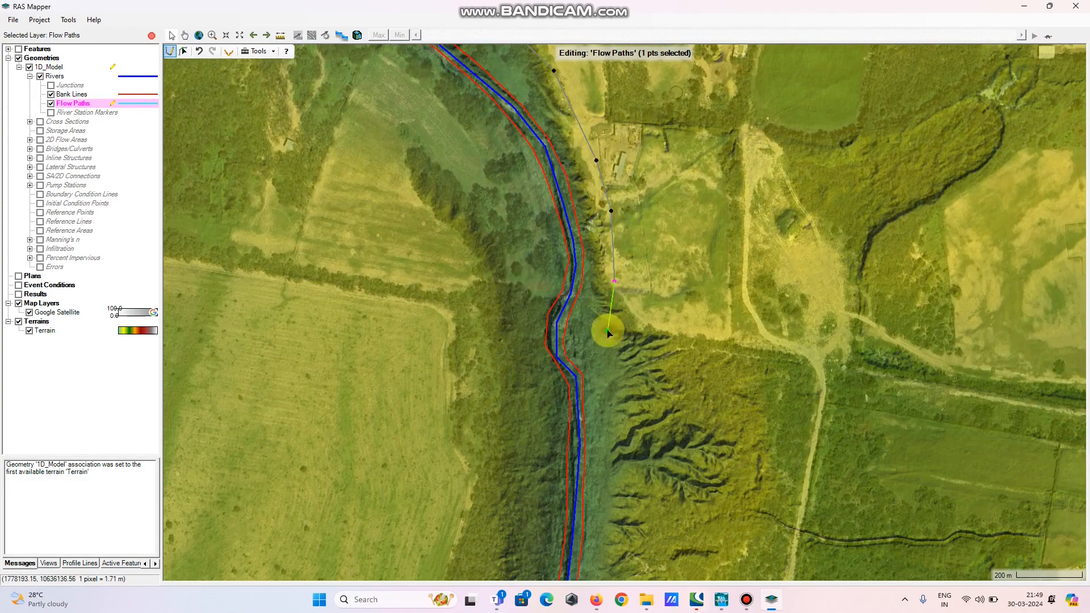
pyautogui.moveTo(603, 528); pyautogui.dragTo(591, 234)
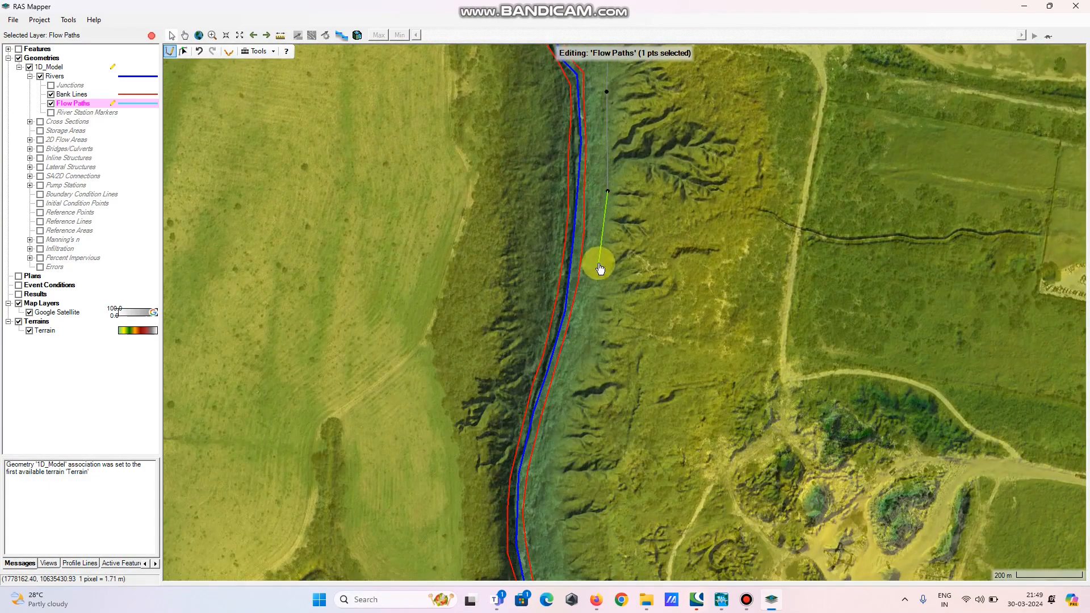
pyautogui.click(599, 264)
pyautogui.click(582, 385)
pyautogui.click(561, 475)
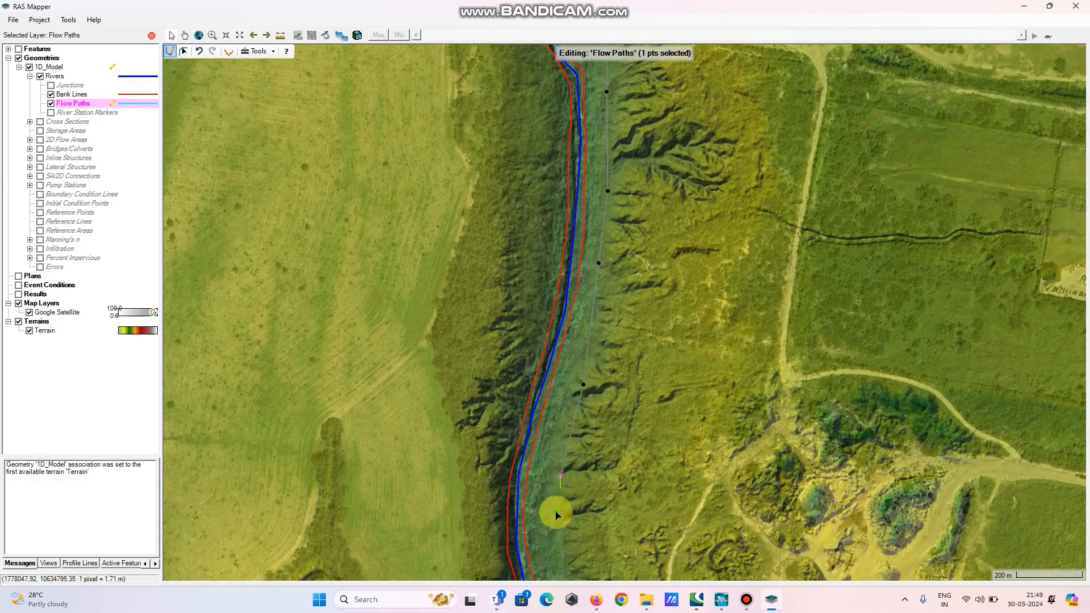
pyautogui.click(554, 532)
pyautogui.moveTo(554, 554); pyautogui.dragTo(545, 247)
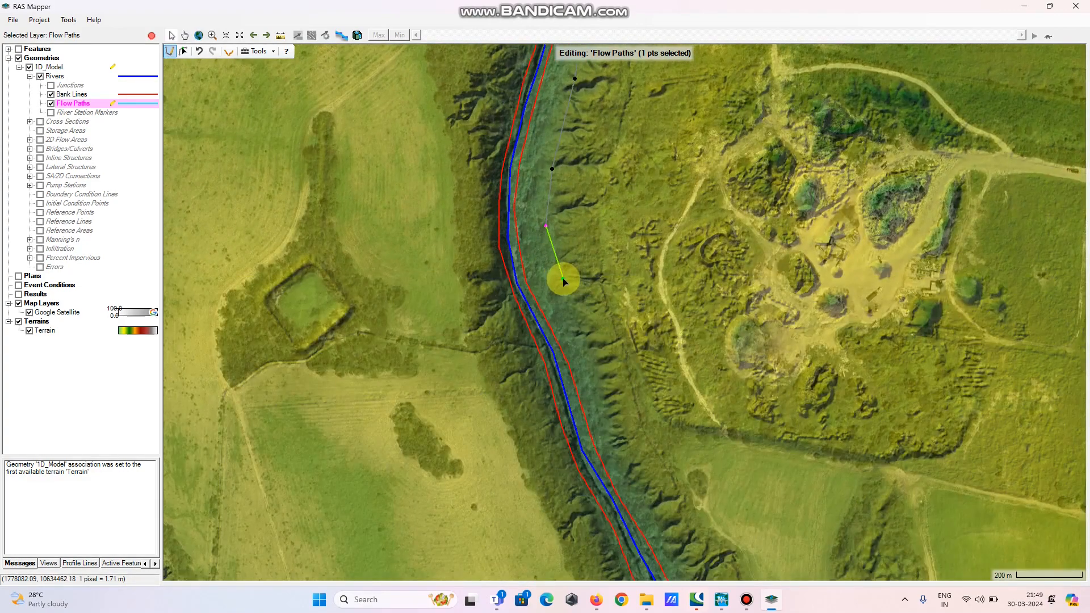
# Extend the northeast flow path southeast to the reach's downstream end and finish it
pyautogui.click(563, 278)
pyautogui.click(602, 391)
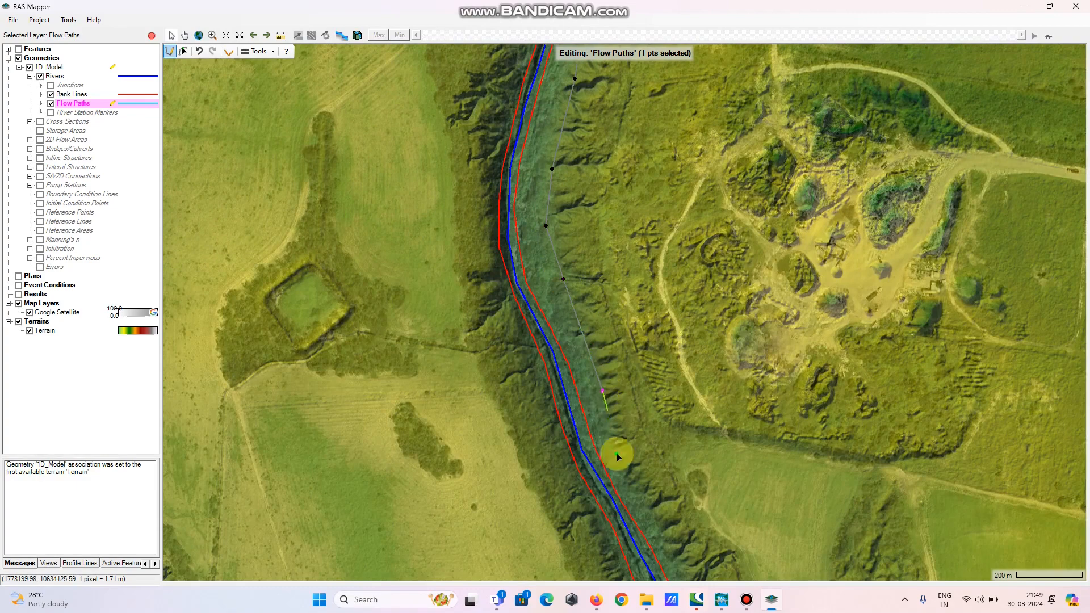
pyautogui.click(624, 473)
pyautogui.moveTo(668, 539)
pyautogui.mouseDown()
pyautogui.moveTo(657, 408)
pyautogui.moveTo(505, 229)
pyautogui.mouseUp()
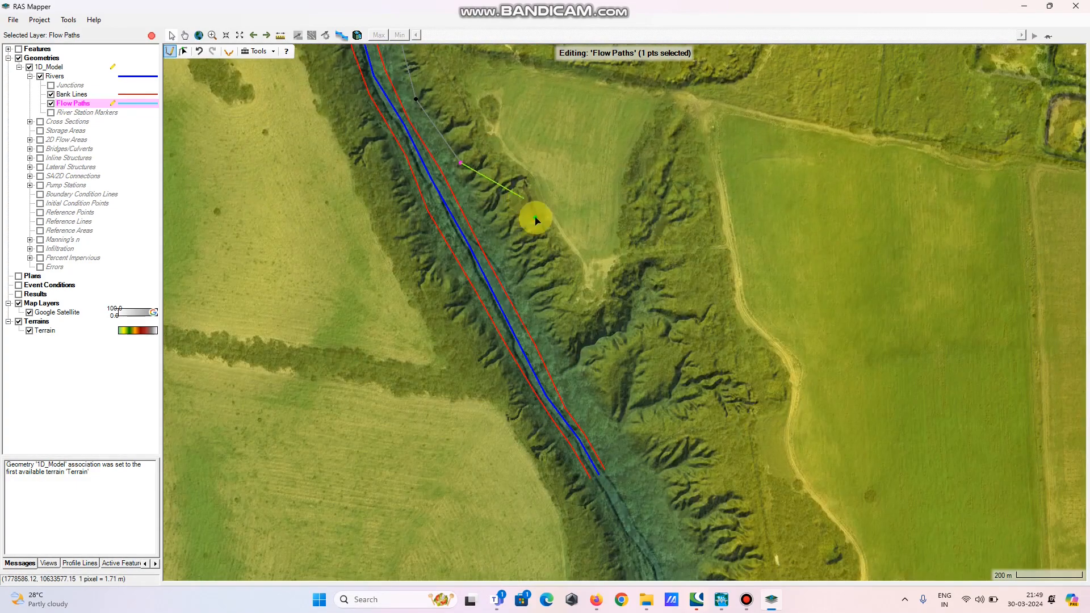
pyautogui.click(544, 315)
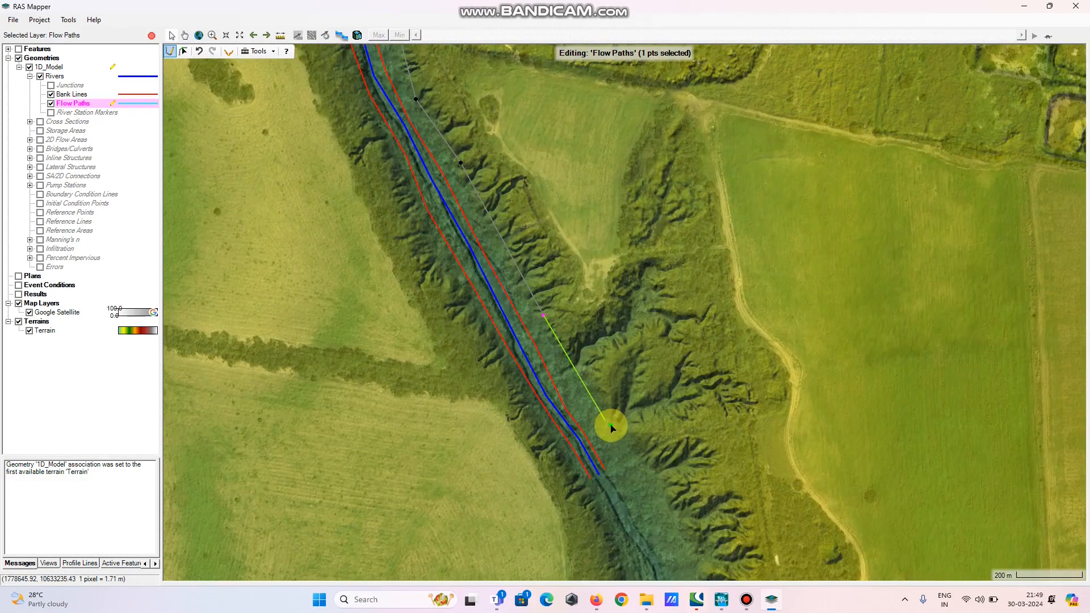
pyautogui.click(612, 425)
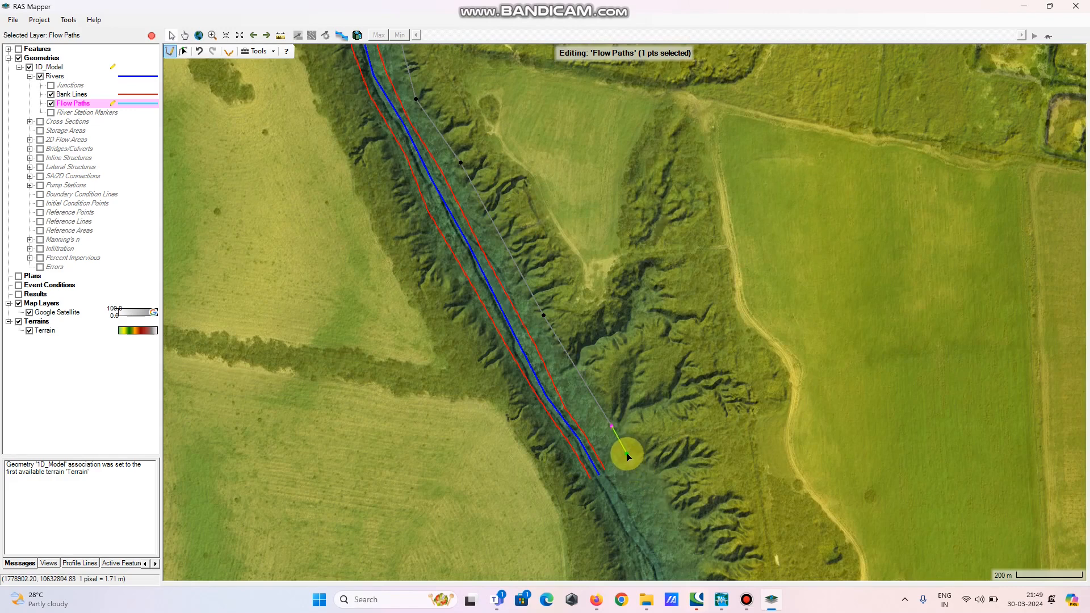
pyautogui.scroll(1, 627, 455)
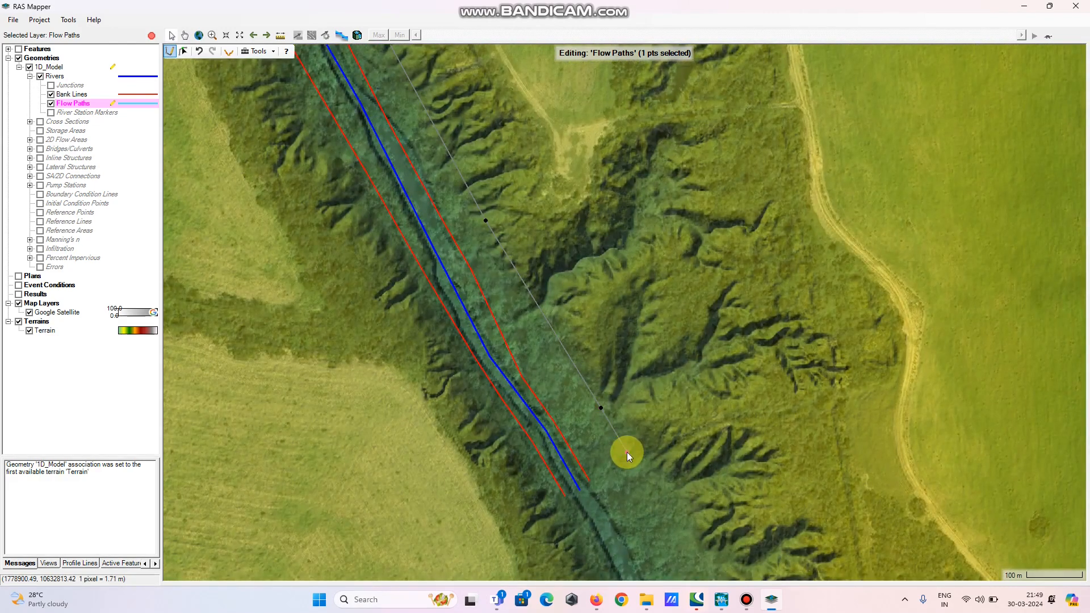
pyautogui.doubleClick(627, 452)
# Start the southwest flow path at the reach's upstream end, running southeast then south along the west overbank
pyautogui.scroll(-1, 659, 463)
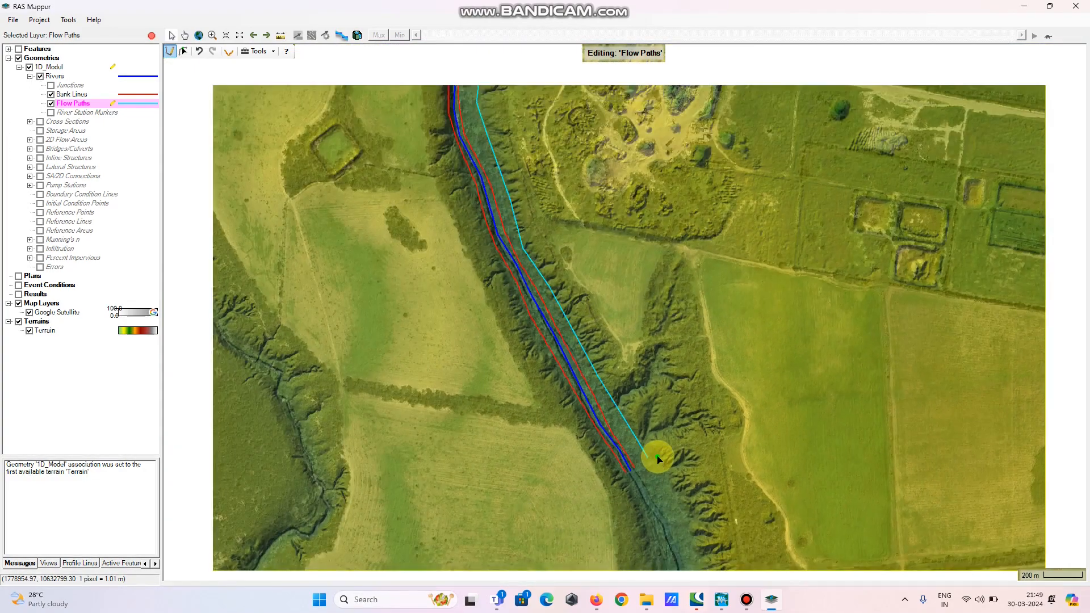
pyautogui.scroll(-1, 658, 457)
pyautogui.scroll(-1, 682, 423)
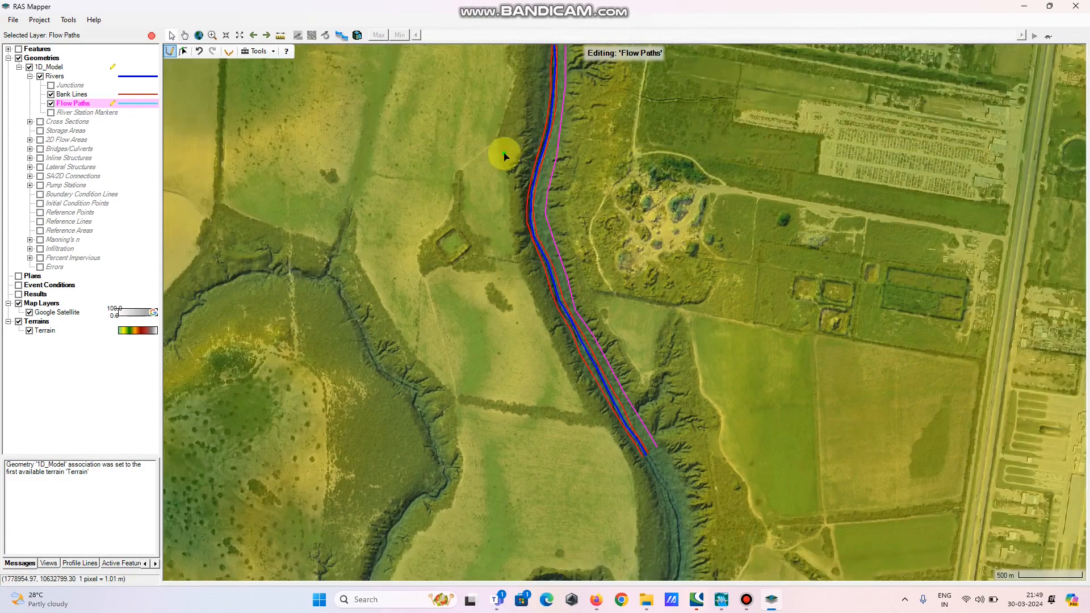
pyautogui.moveTo(503, 119); pyautogui.dragTo(544, 493)
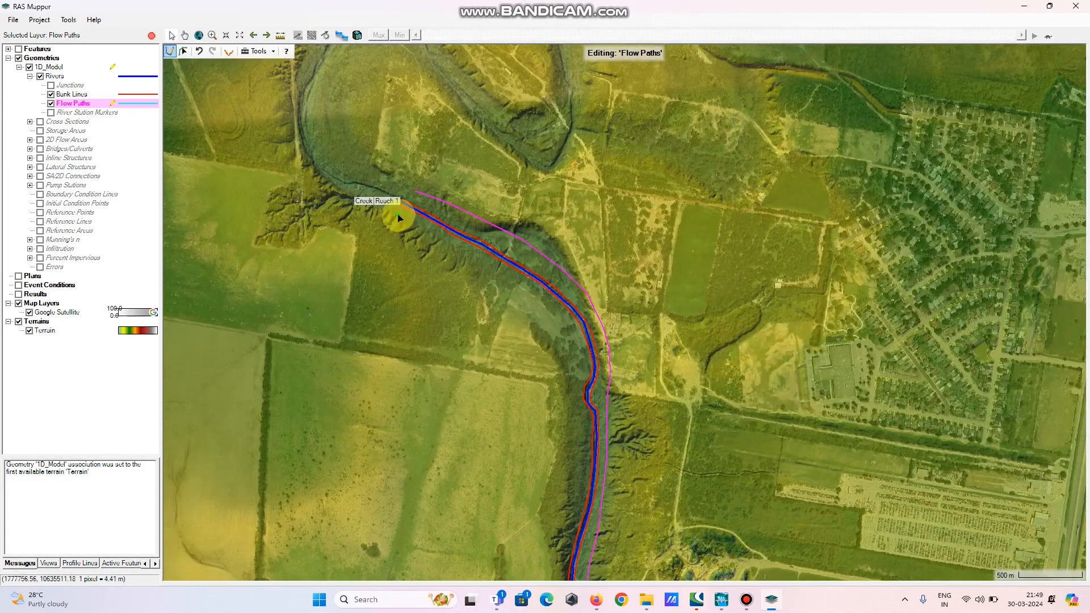
pyautogui.click(390, 226)
pyautogui.click(441, 257)
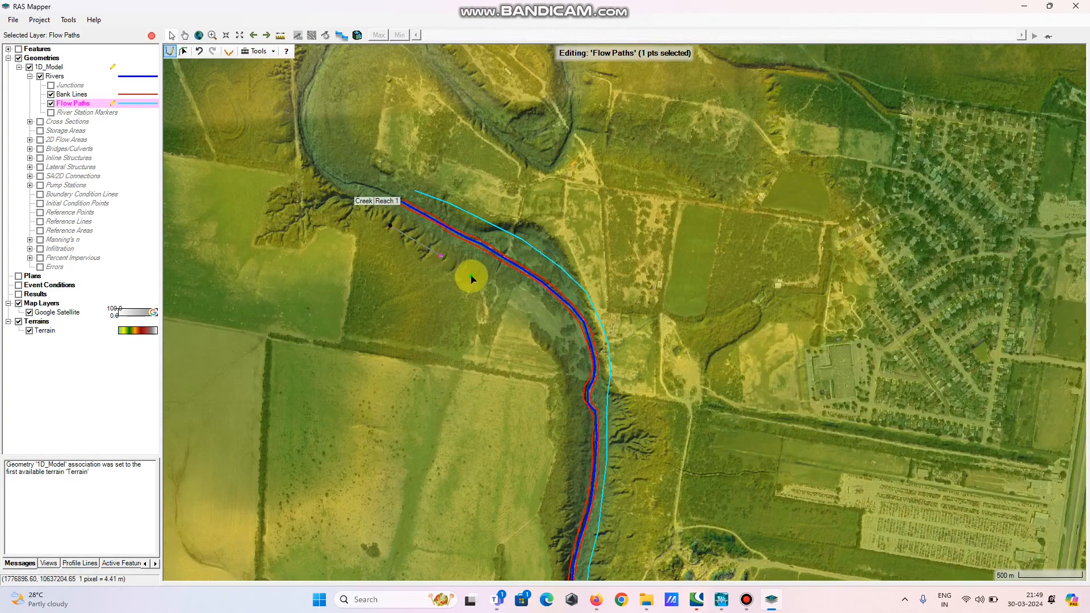
pyautogui.click(496, 304)
pyautogui.click(543, 354)
pyautogui.click(554, 423)
pyautogui.click(547, 513)
pyautogui.moveTo(540, 552); pyautogui.dragTo(539, 249)
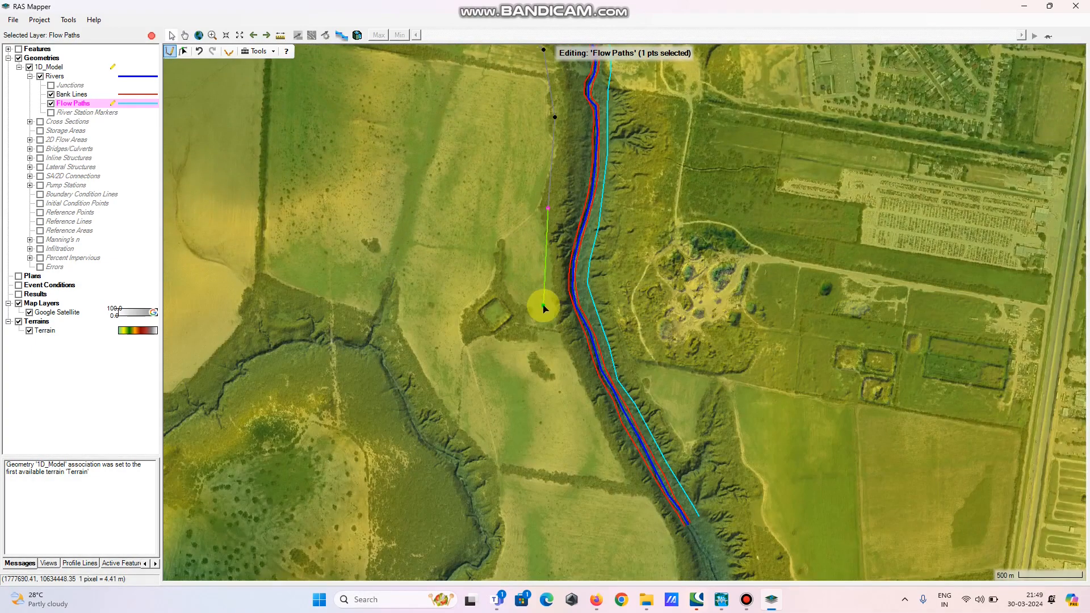
# Continue the southwest flow path south and southeast to the downstream end and finish it
pyautogui.click(544, 305)
pyautogui.click(560, 389)
pyautogui.click(596, 448)
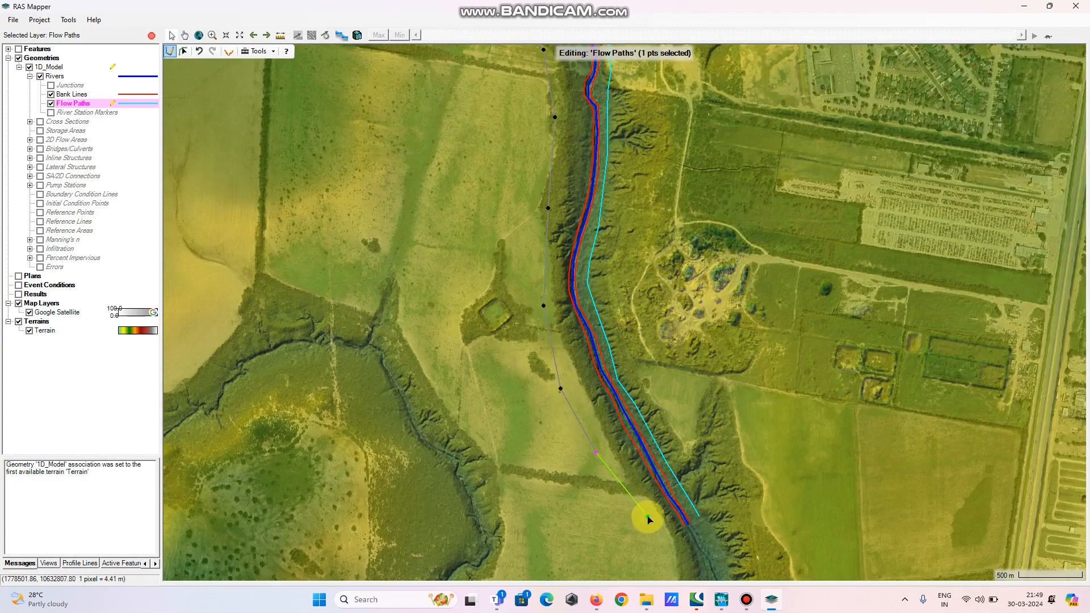
pyautogui.doubleClick(658, 531)
# Switch to the Cross Sections layer and draw a cross section across the reach near its upstream end, northeast to southwest
pyautogui.moveTo(479, 108); pyautogui.dragTo(505, 480)
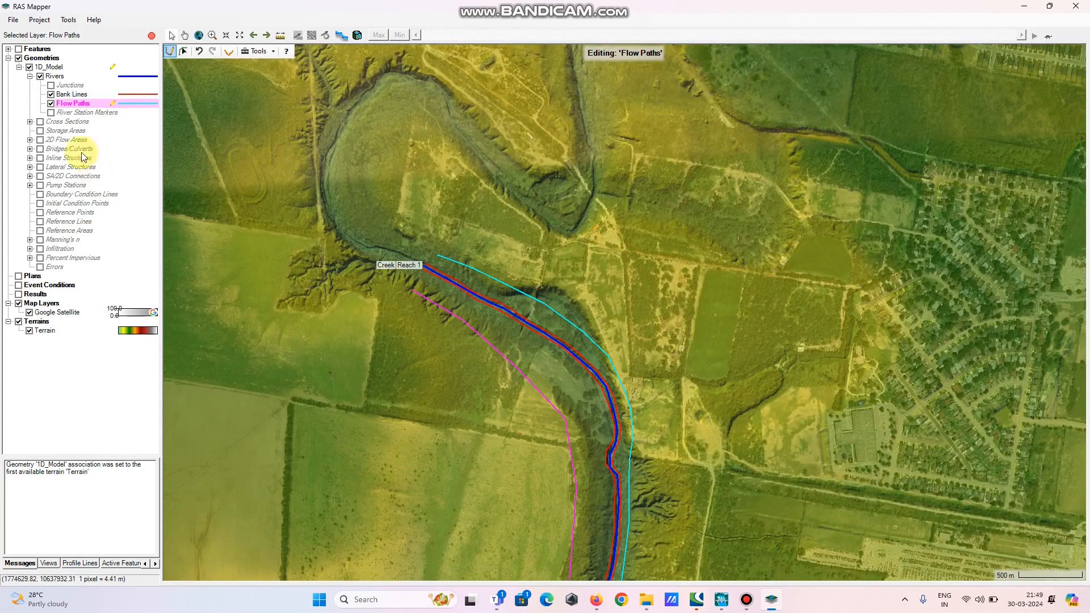
pyautogui.click(49, 123)
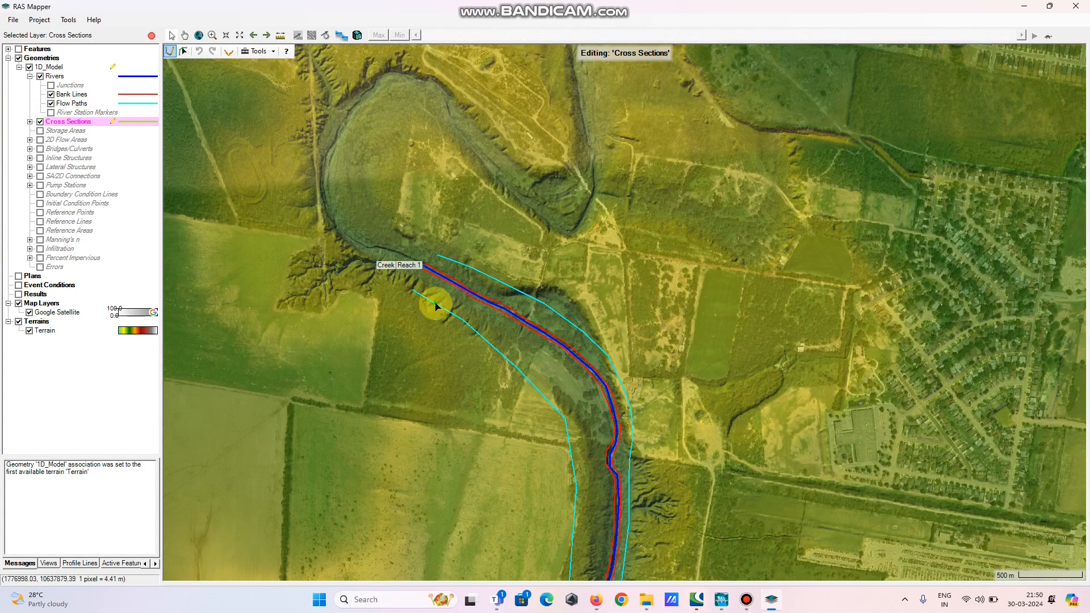
pyautogui.click(507, 229)
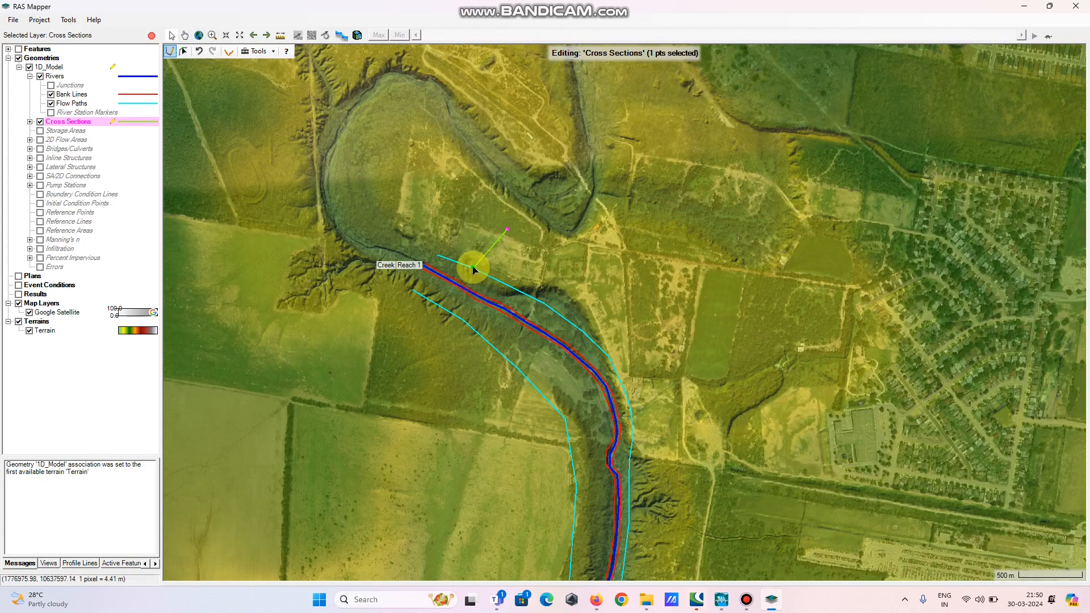
pyautogui.click(473, 267)
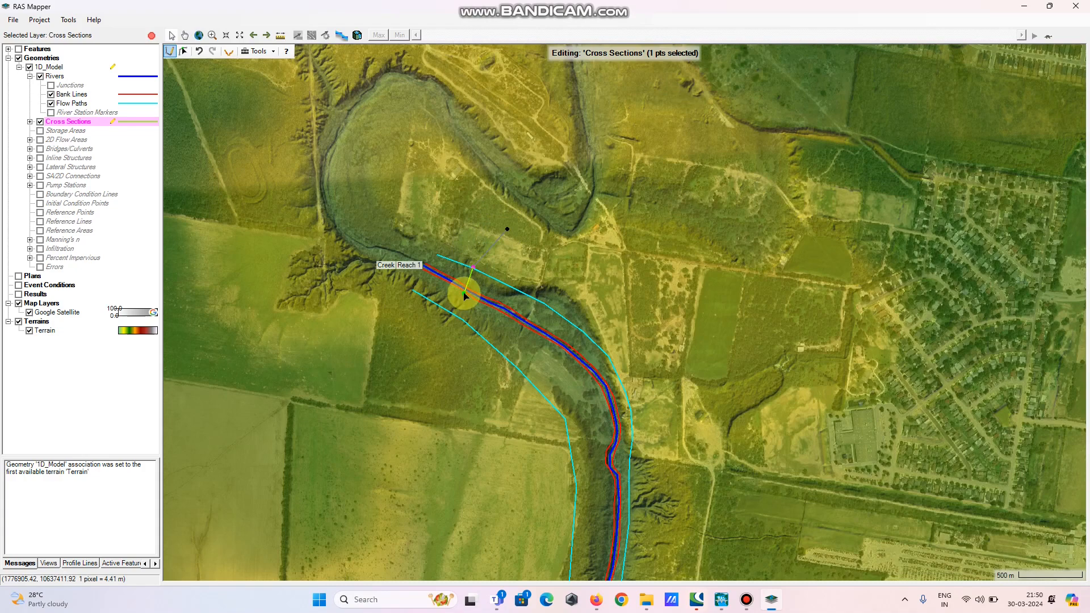
pyautogui.click(465, 294)
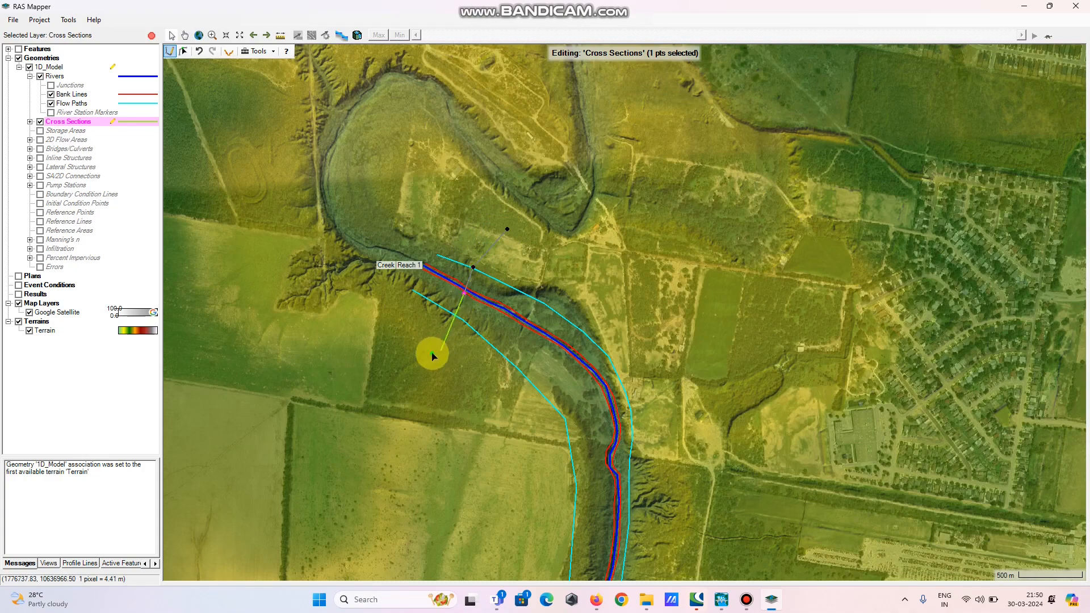
pyautogui.doubleClick(394, 392)
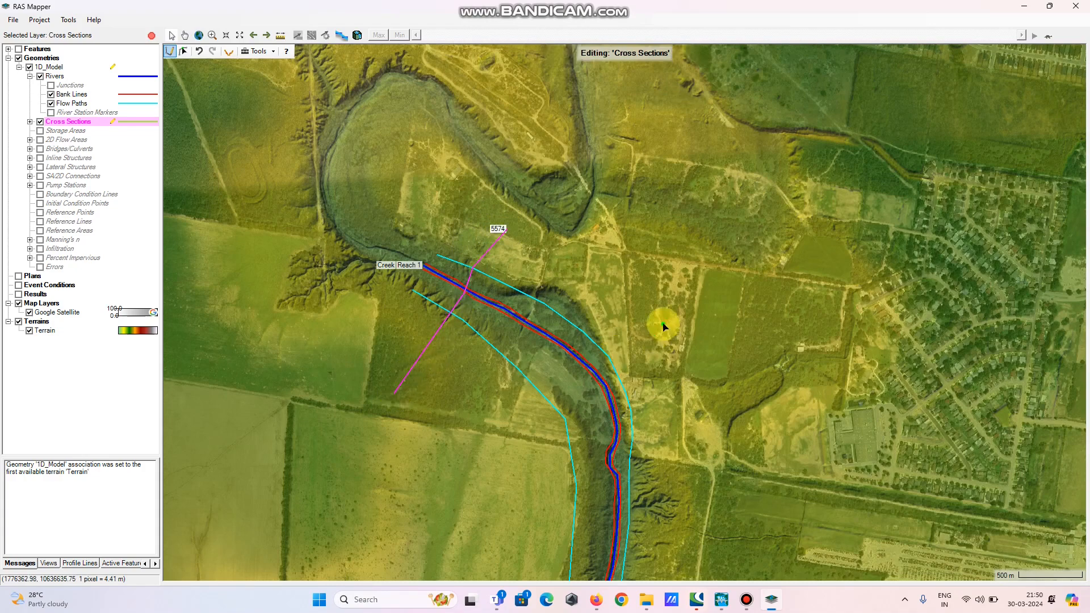
# Draw two more cross sections across the reach further downstream, each from the east overbank to the west overbank
pyautogui.click(692, 308)
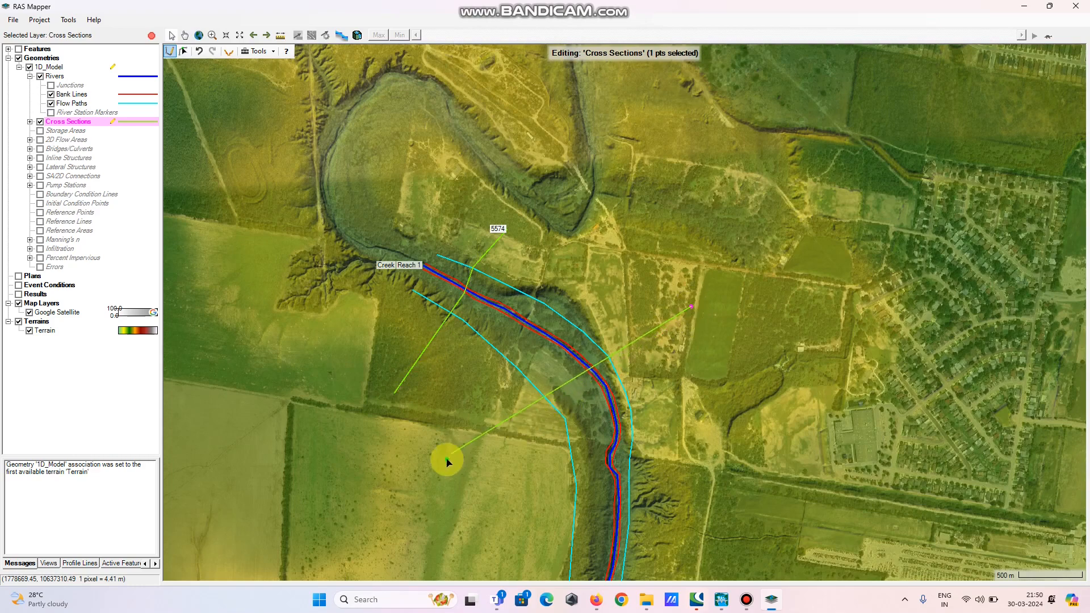
pyautogui.doubleClick(434, 475)
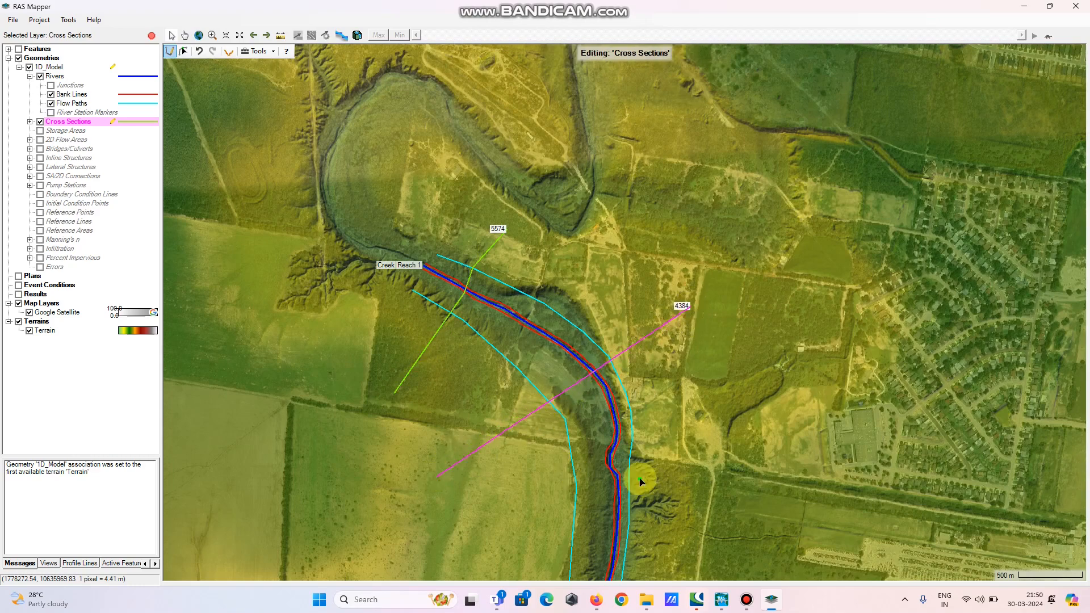
pyautogui.moveTo(640, 479); pyautogui.dragTo(494, 288)
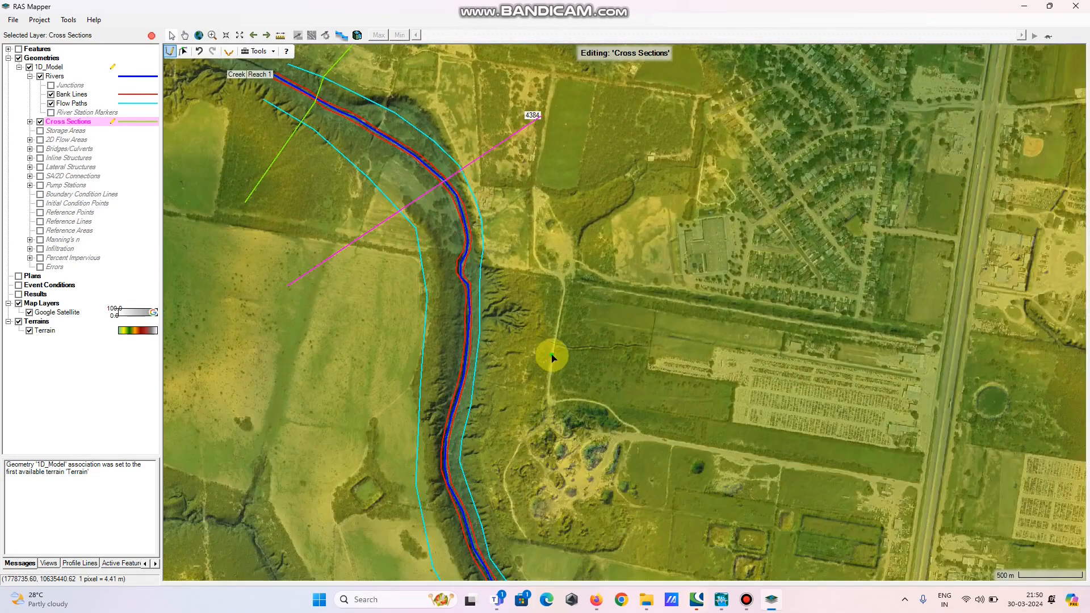
pyautogui.click(568, 360)
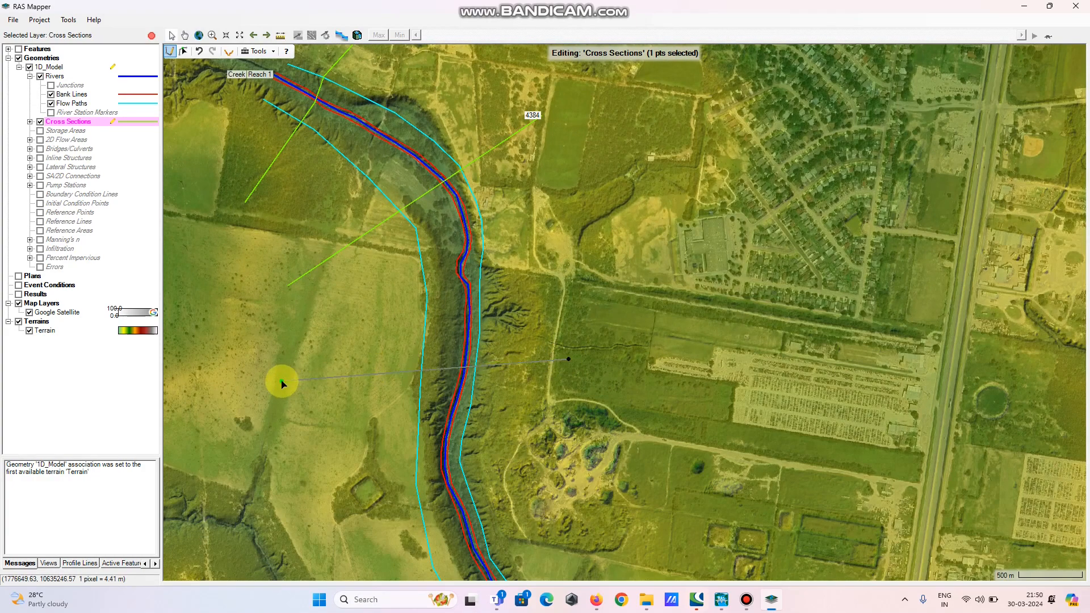
pyautogui.doubleClick(282, 385)
# Draw two cross sections across the lower reach toward its downstream end, spanning both flow paths
pyautogui.moveTo(584, 437); pyautogui.dragTo(607, 277)
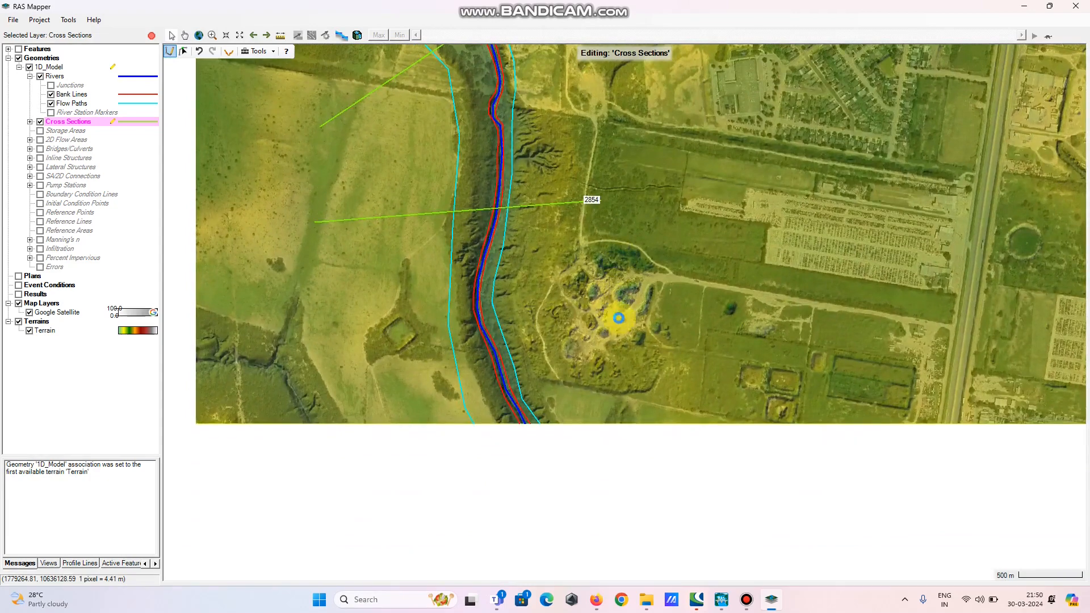
pyautogui.click(639, 356)
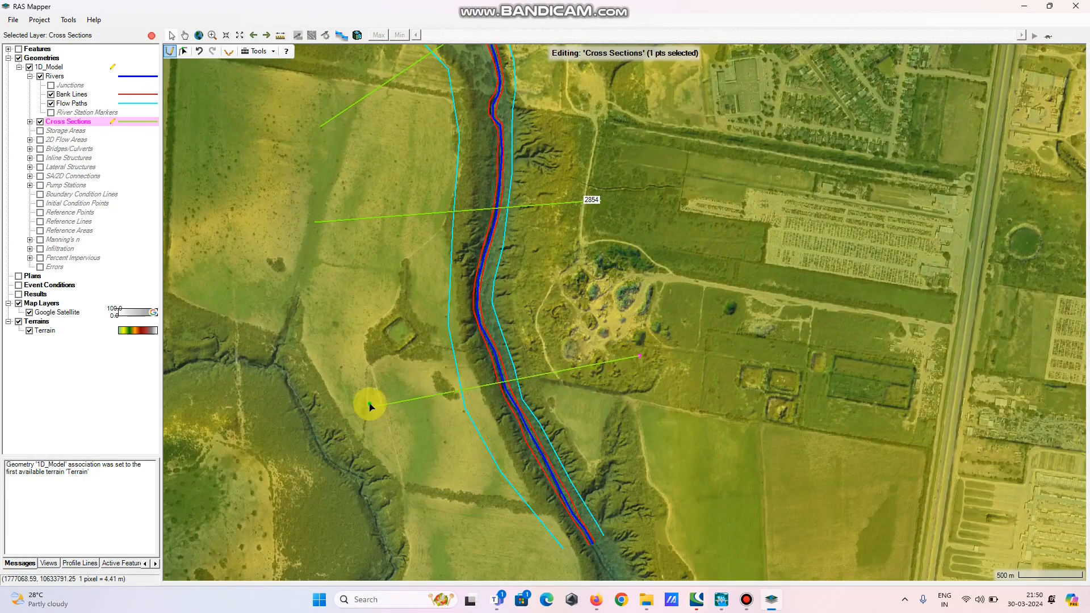
pyautogui.doubleClick(370, 404)
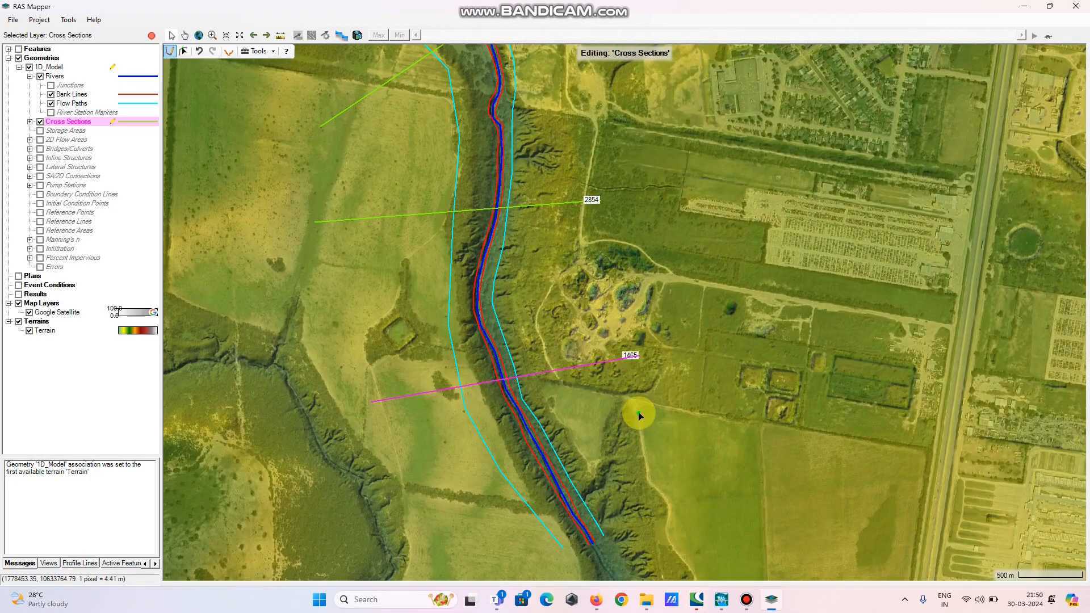
pyautogui.moveTo(639, 416); pyautogui.dragTo(599, 295)
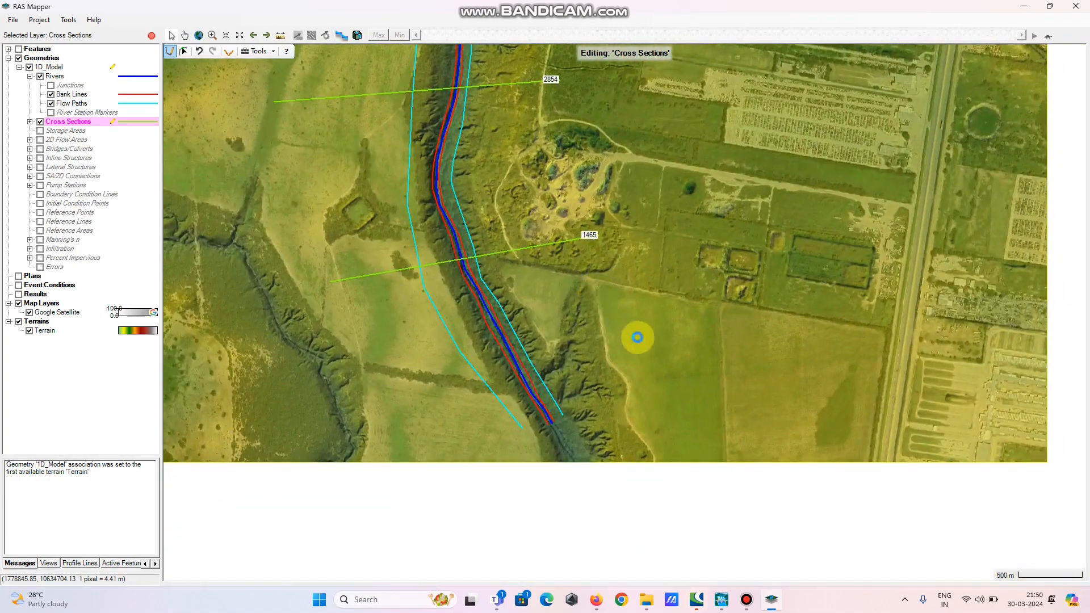
pyautogui.click(641, 291)
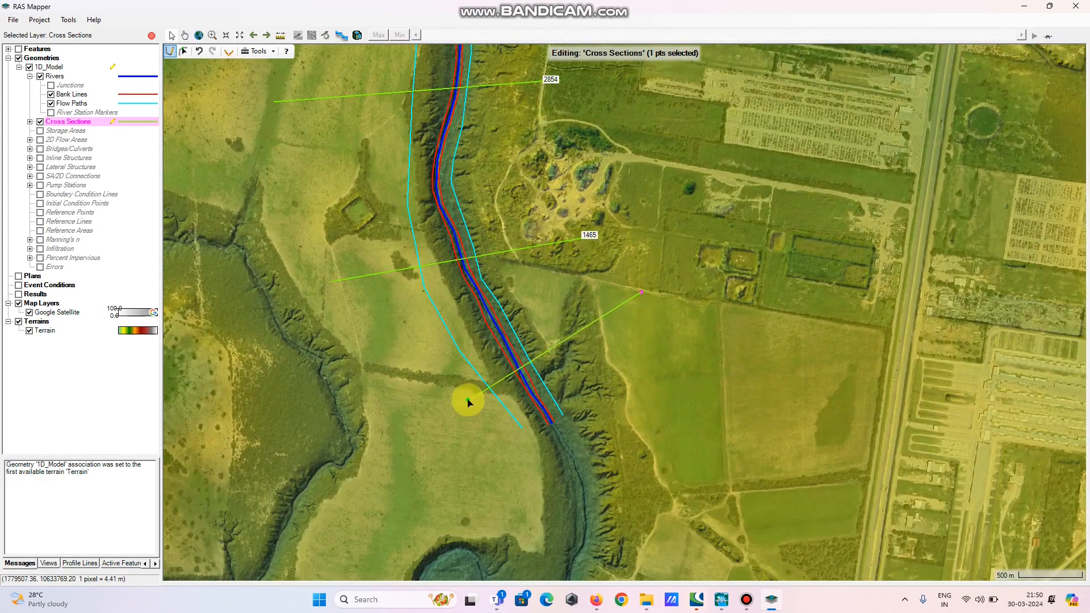
pyautogui.doubleClick(394, 420)
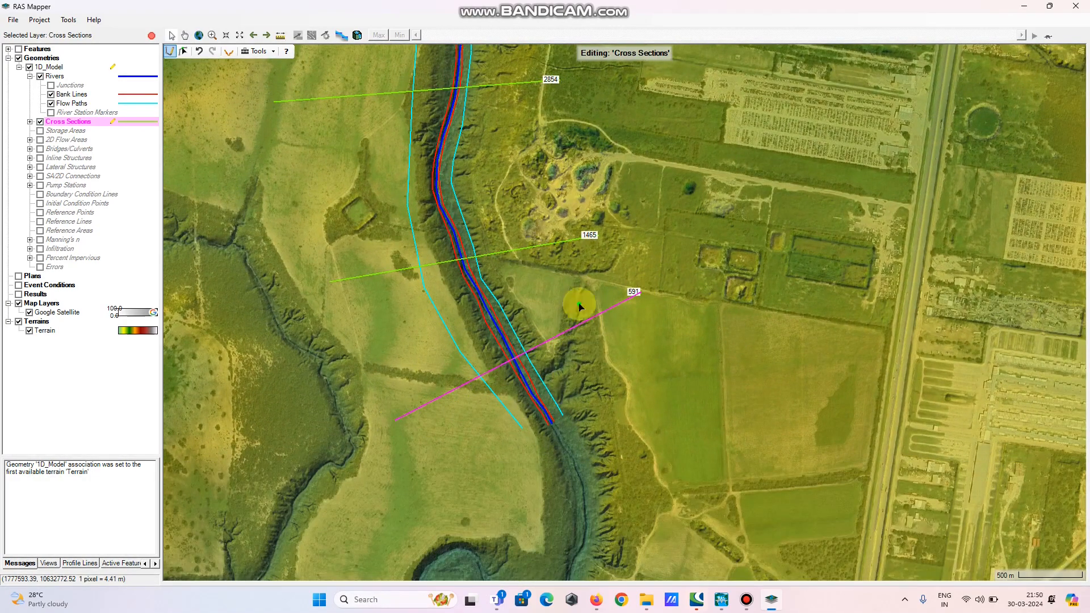
# Add a cross section across the reach between the 2854 and 1465 cross sections
pyautogui.moveTo(555, 245); pyautogui.dragTo(629, 398)
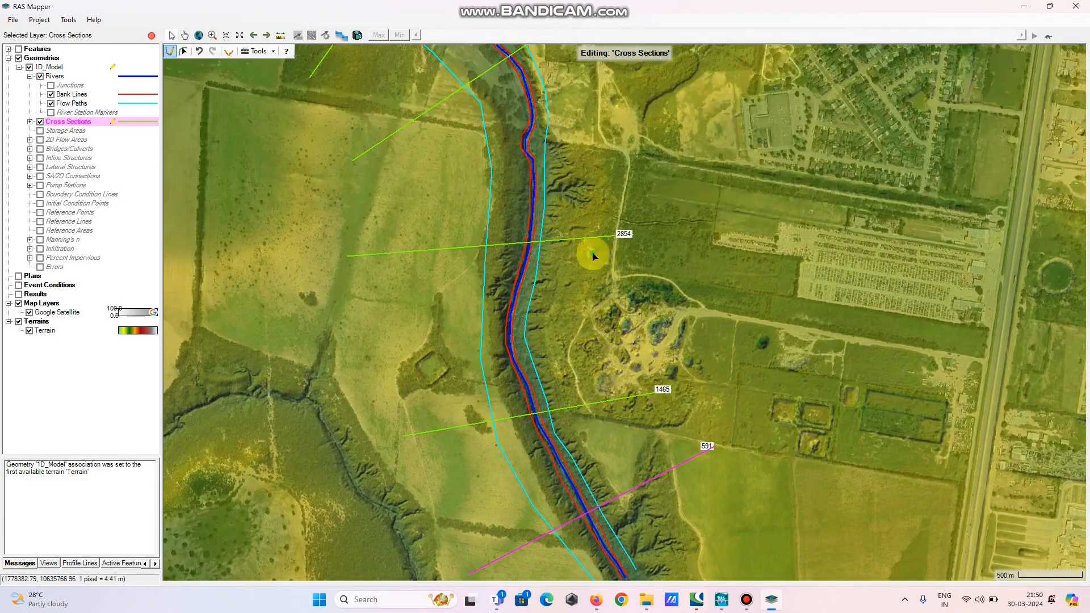
pyautogui.click(630, 323)
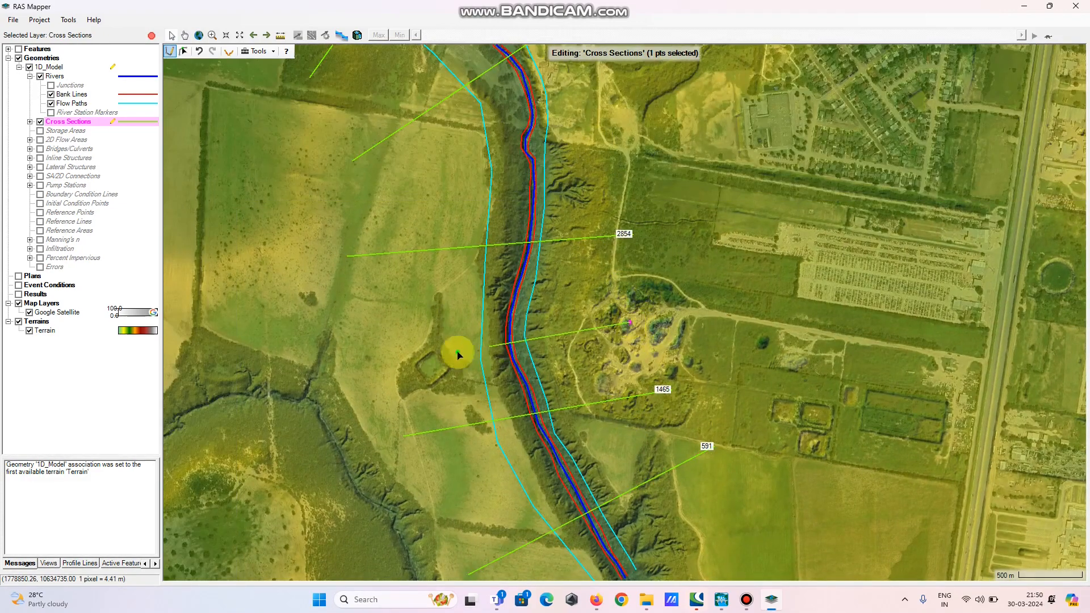
pyautogui.doubleClick(354, 339)
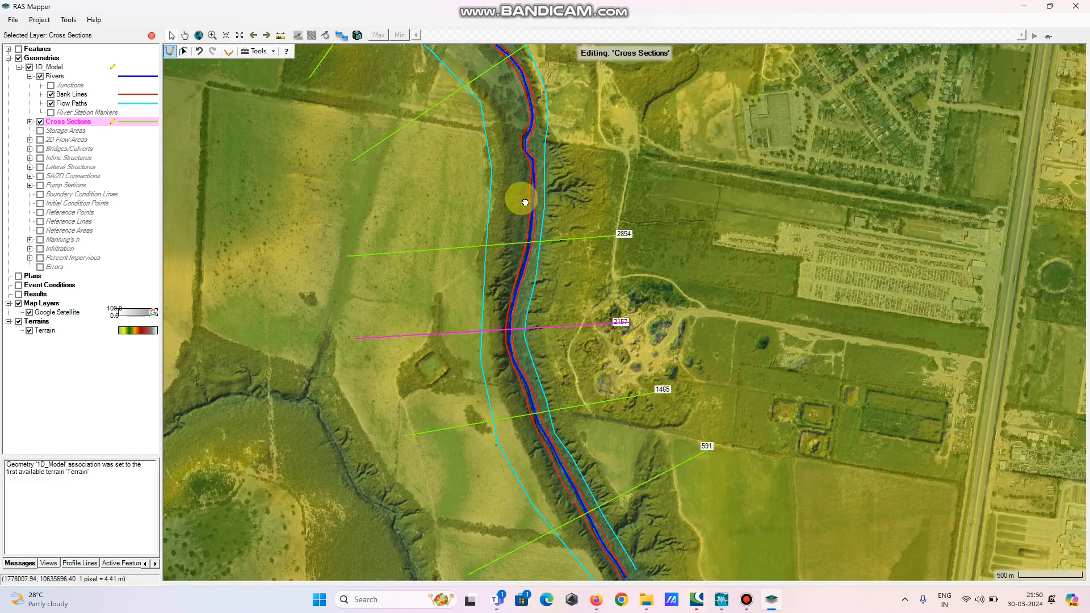
pyautogui.moveTo(520, 193); pyautogui.dragTo(554, 327)
pyautogui.click(638, 262)
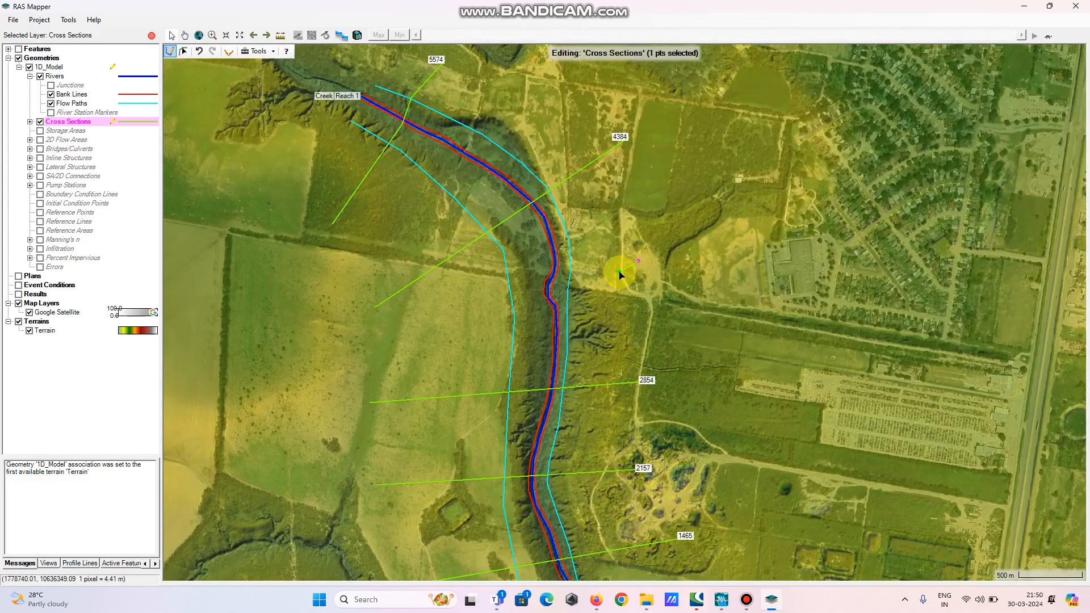
pyautogui.press('Escape')
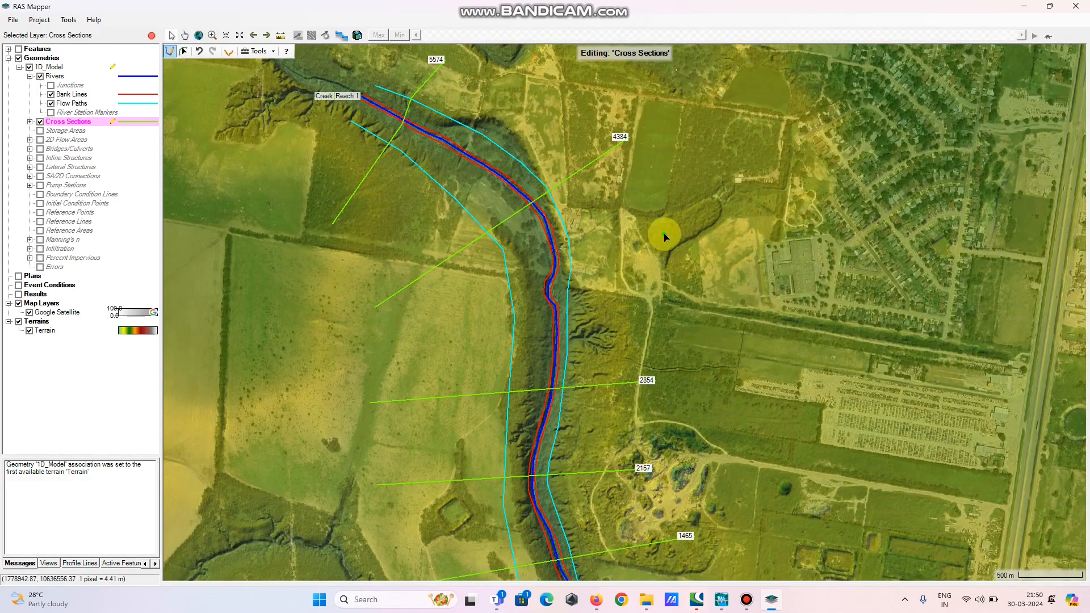
# Add two more cross sections across the reach, one between the 4384 and 2854 sections and one between 5574 and 4384
pyautogui.click(665, 235)
pyautogui.doubleClick(377, 356)
pyautogui.moveTo(521, 214); pyautogui.dragTo(563, 339)
pyautogui.click(597, 214)
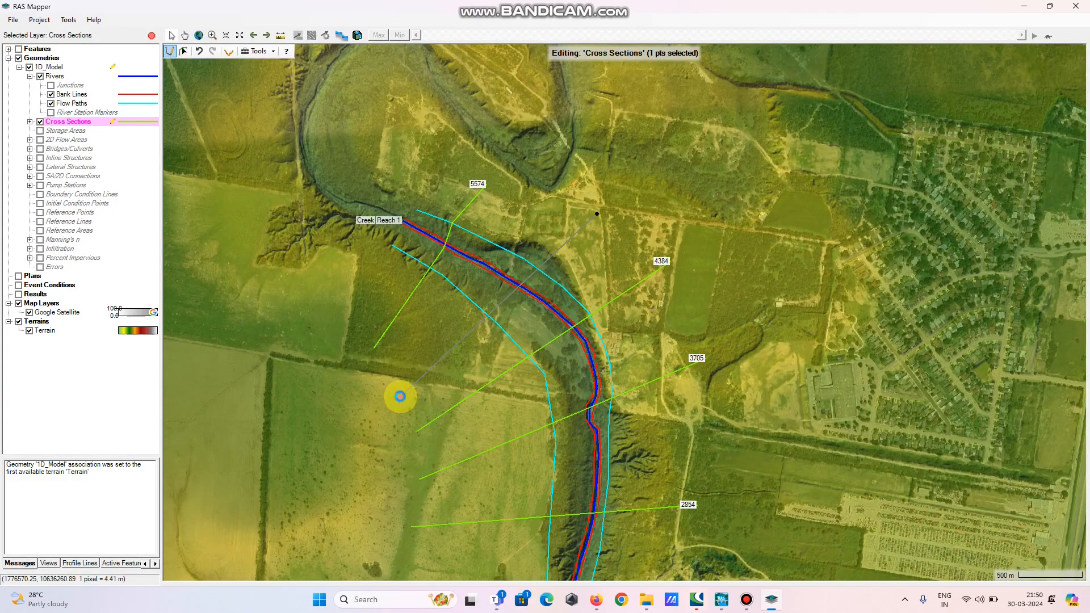
pyautogui.doubleClick(400, 396)
# Add a cross section across the lower reach between the 1465 and 591 cross sections
pyautogui.scroll(-1, 491, 276)
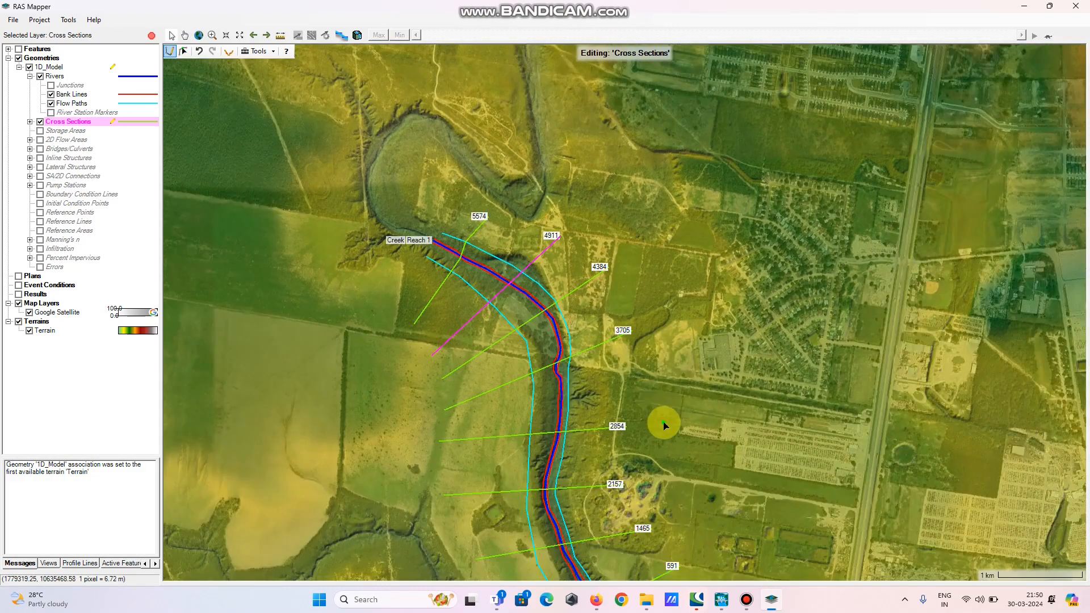
pyautogui.moveTo(662, 416); pyautogui.dragTo(638, 299)
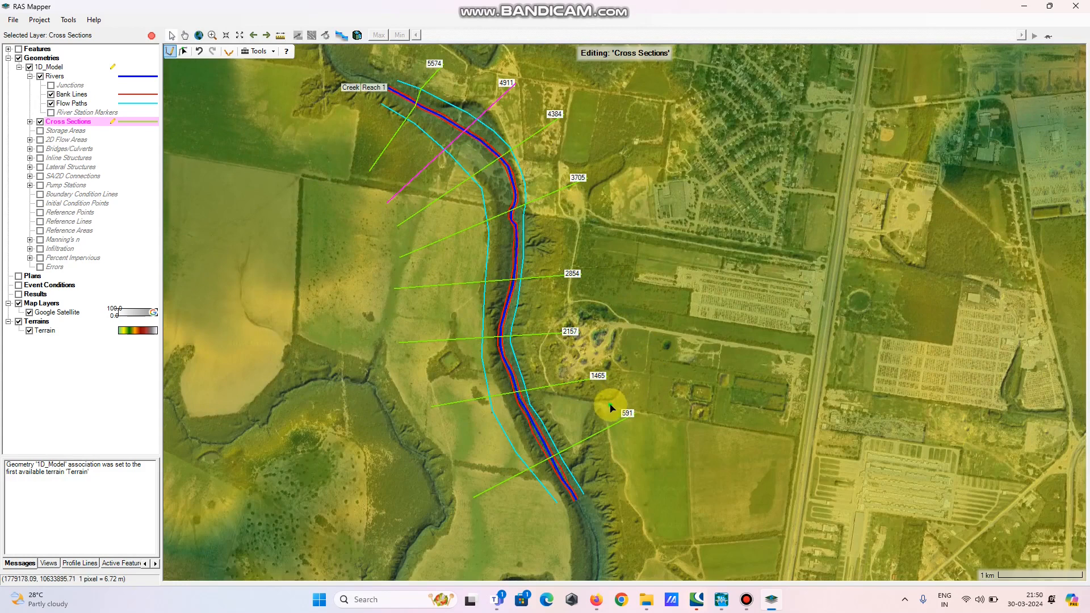
pyautogui.click(616, 391)
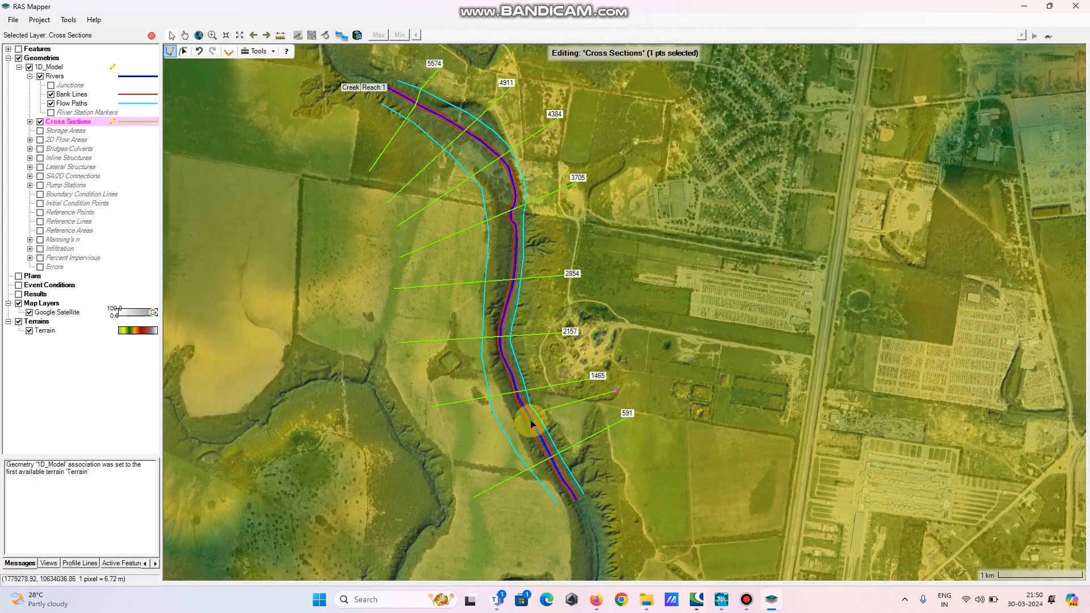
pyautogui.doubleClick(463, 441)
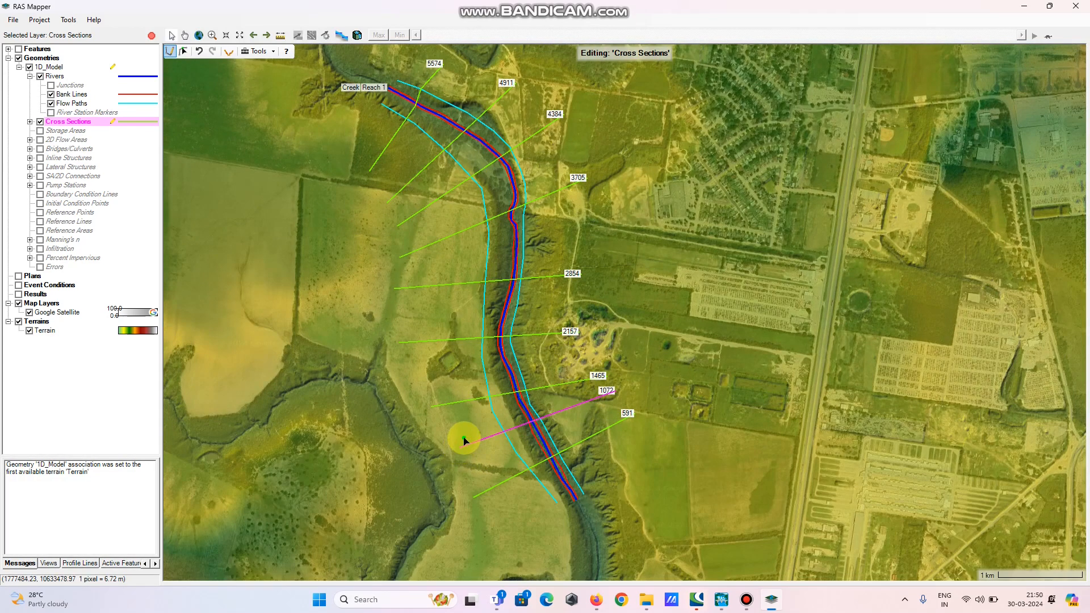
# Stop editing the cross sections, save the edits to 1D_Model, and save the RAS Mapper project
pyautogui.moveTo(521, 270); pyautogui.dragTo(623, 328)
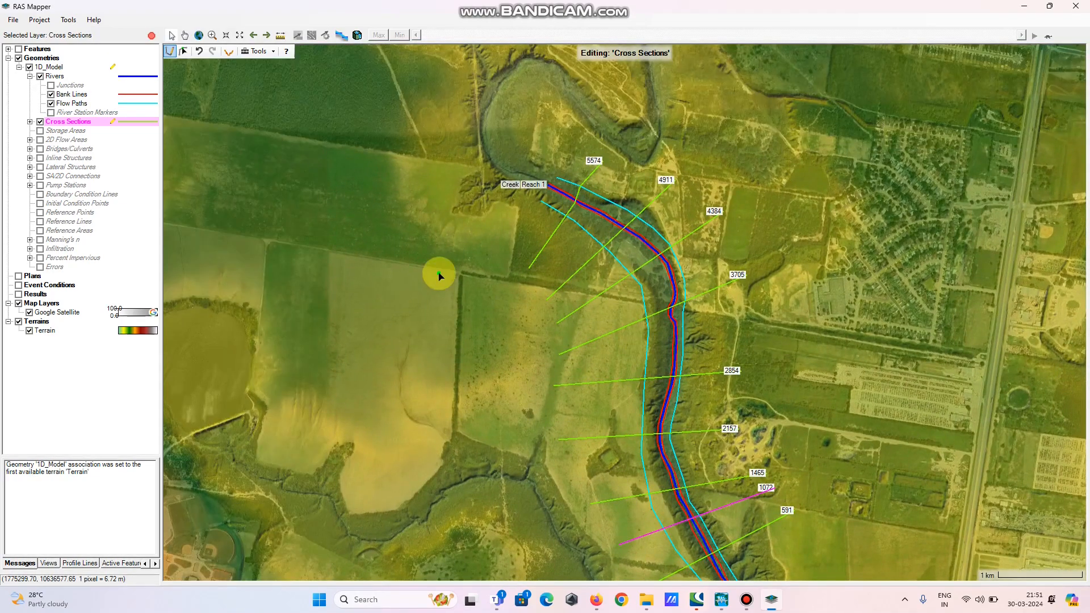
pyautogui.moveTo(555, 348); pyautogui.dragTo(438, 291)
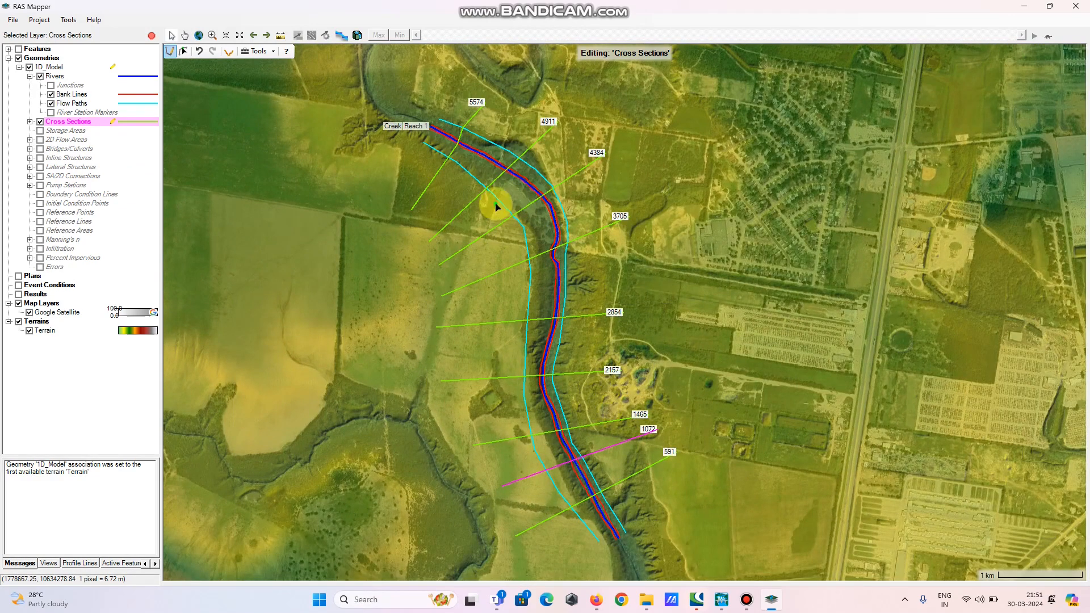
pyautogui.rightClick(65, 124)
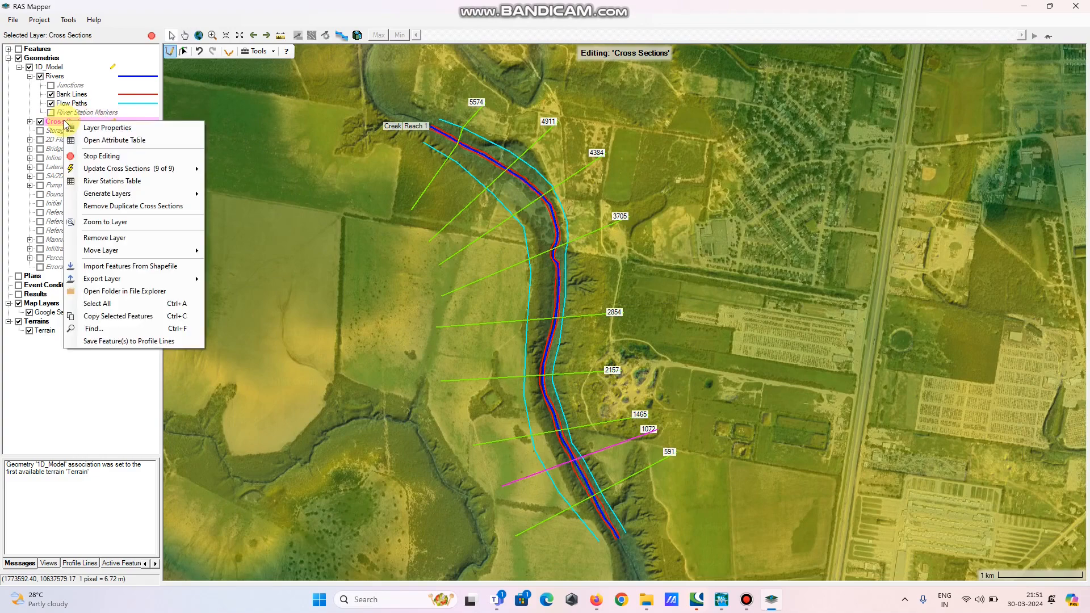
pyautogui.click(92, 158)
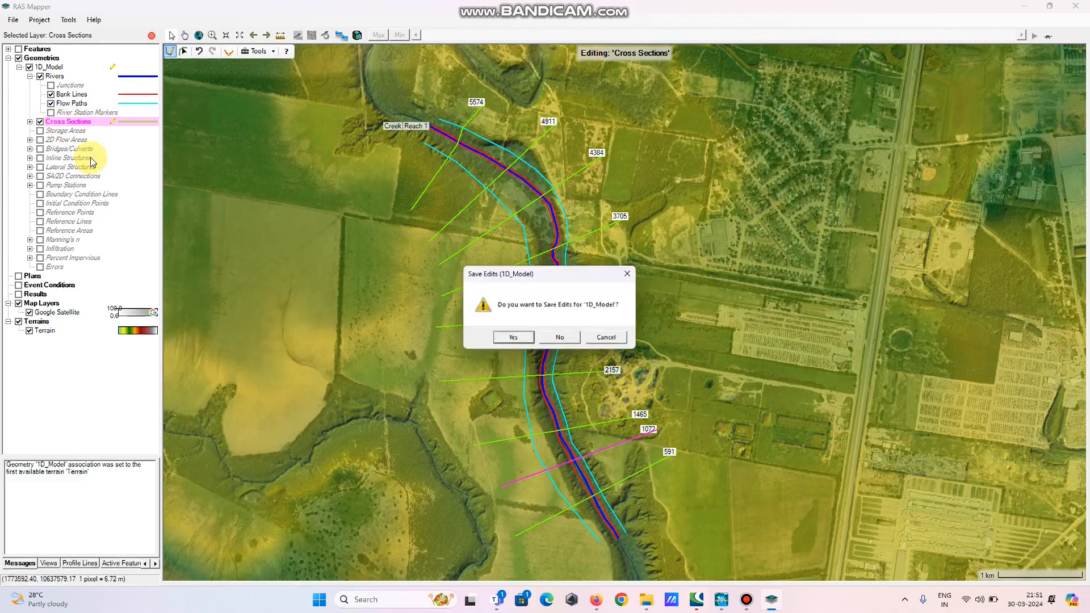
pyautogui.click(513, 338)
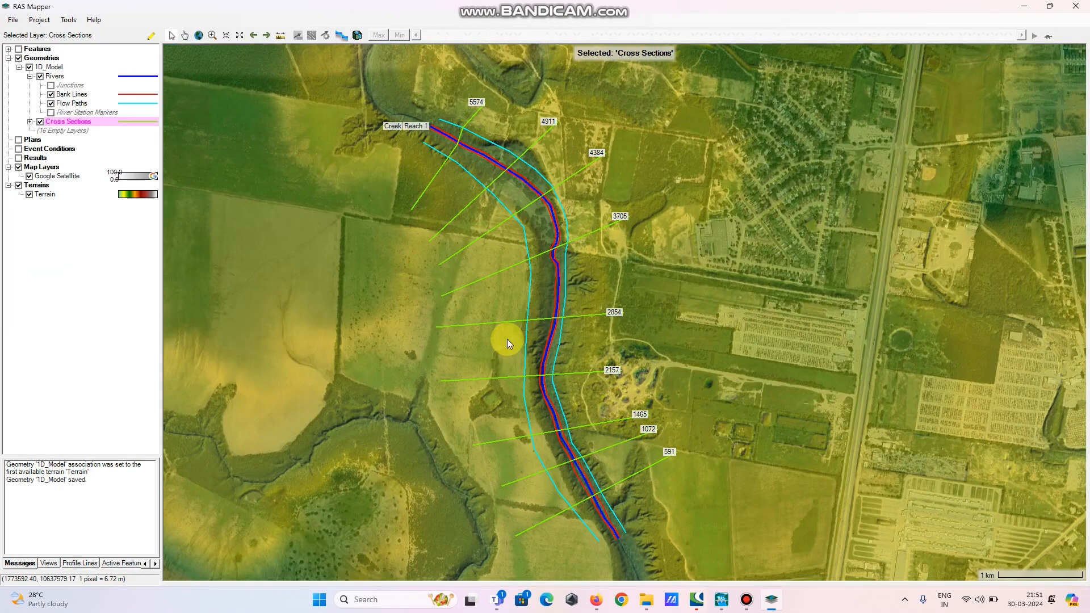
pyautogui.click(14, 20)
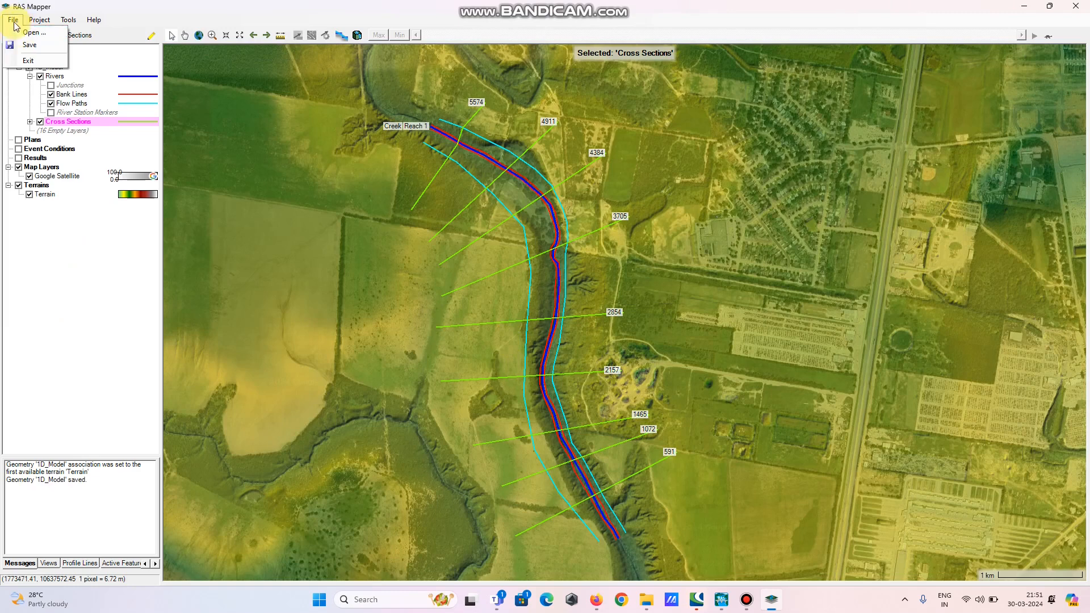
pyautogui.click(26, 44)
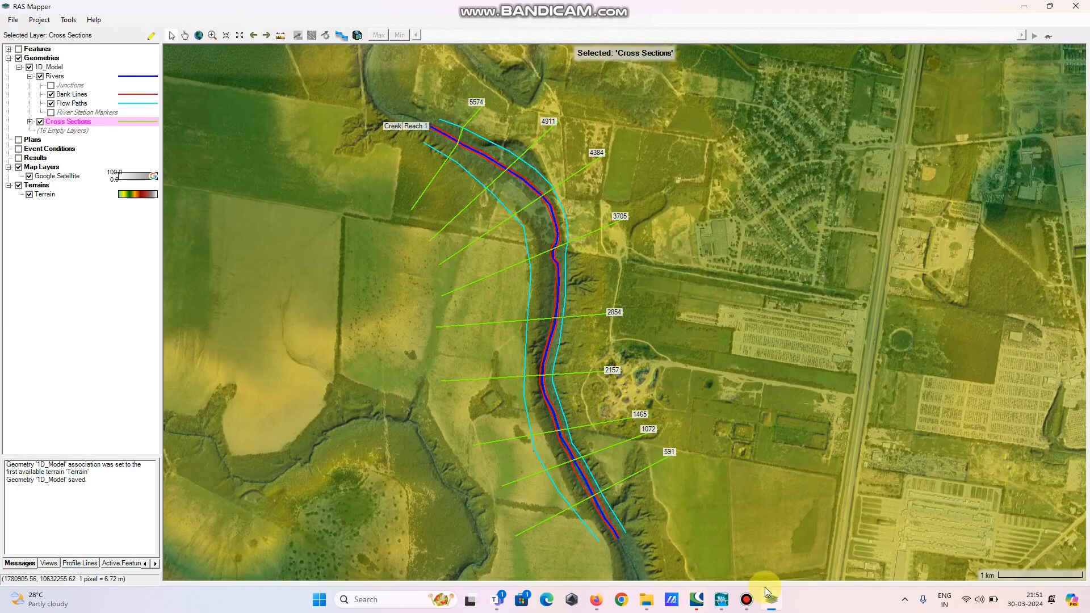
# Switch to the HEC-RAS main window and open the geometric data editor
pyautogui.moveTo(722, 599)
pyautogui.click(715, 549)
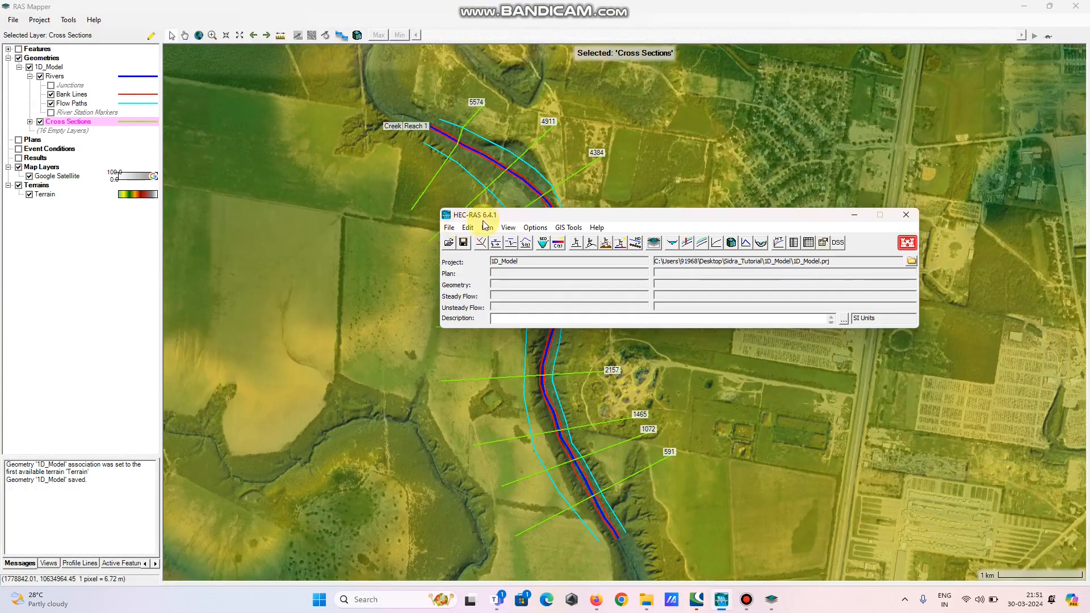
pyautogui.moveTo(528, 219); pyautogui.dragTo(416, 261)
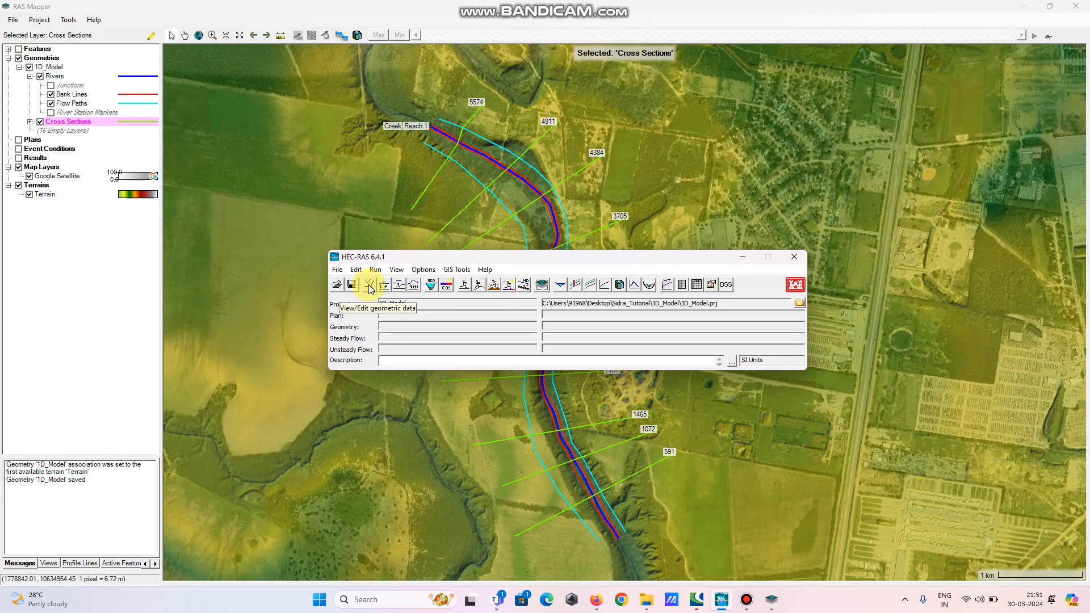
pyautogui.click(369, 289)
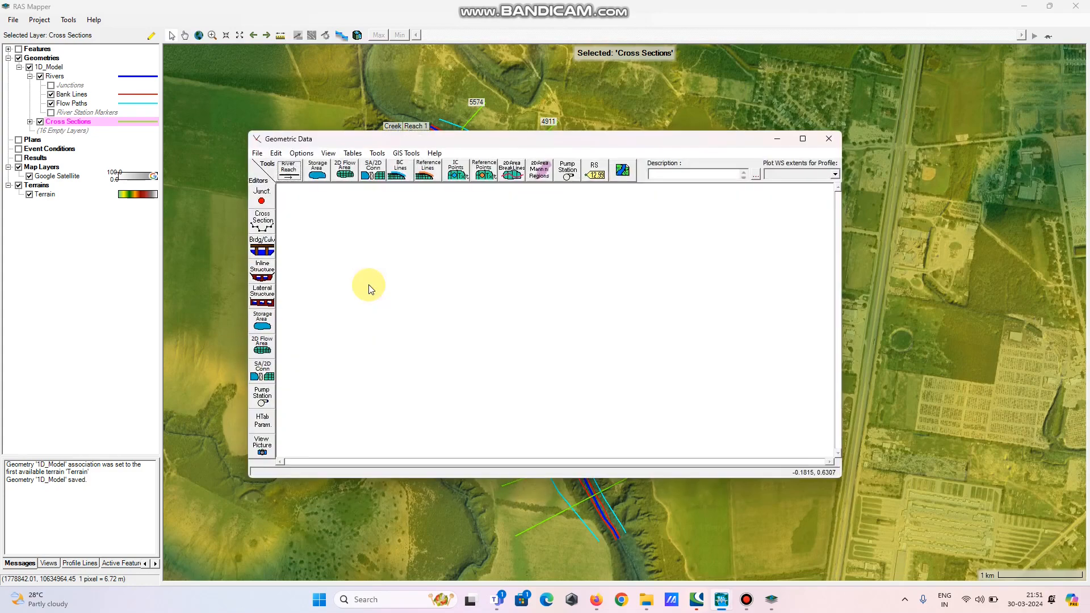
# Open the 1D_Model geometry file in the geometric data editor and maximize the editor window
pyautogui.click(257, 154)
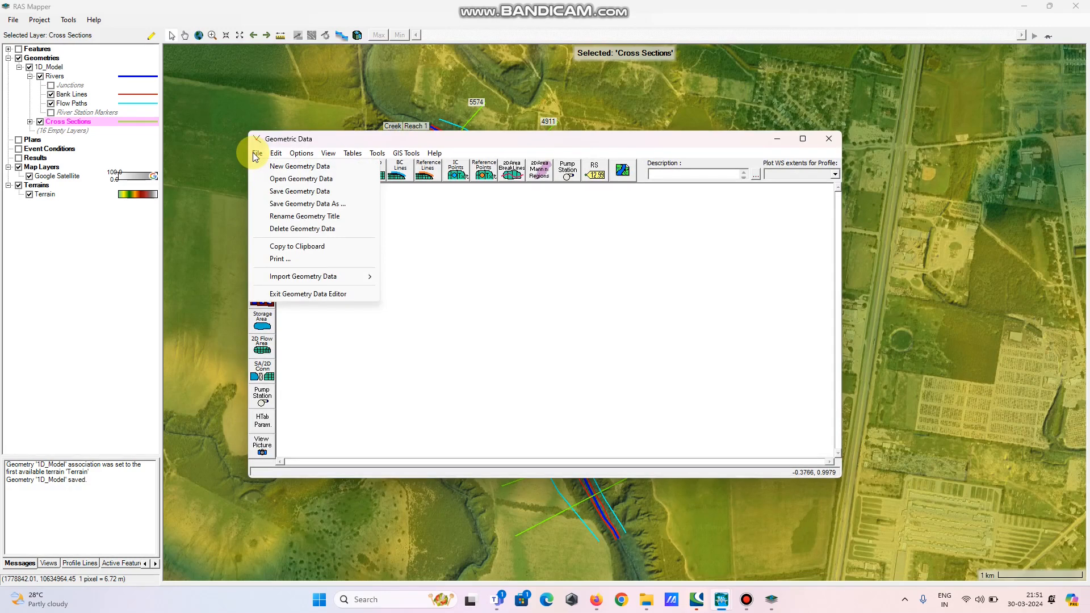
pyautogui.click(279, 179)
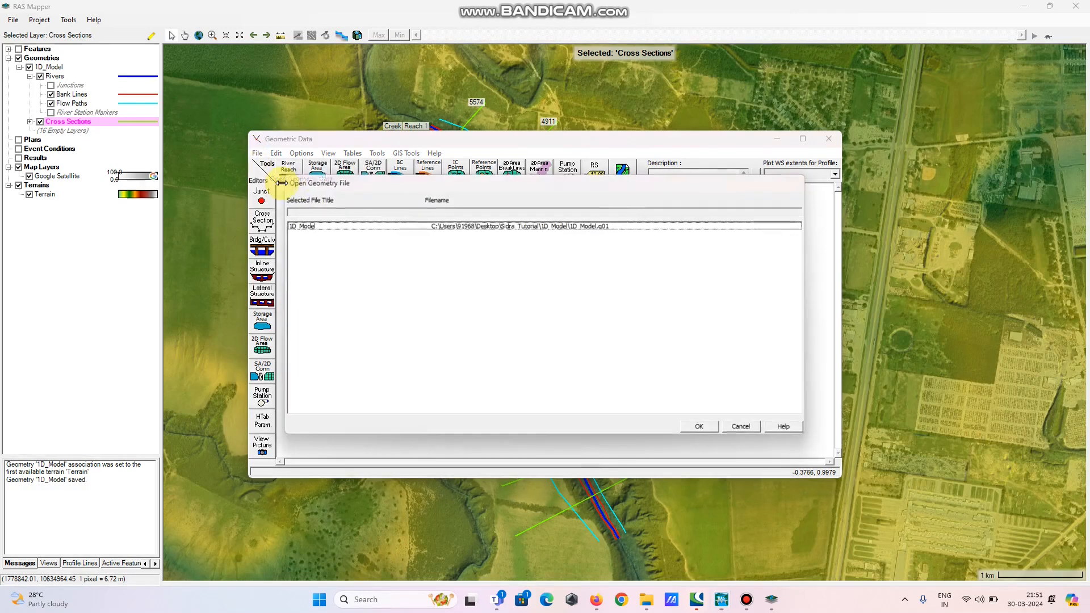
pyautogui.click(306, 227)
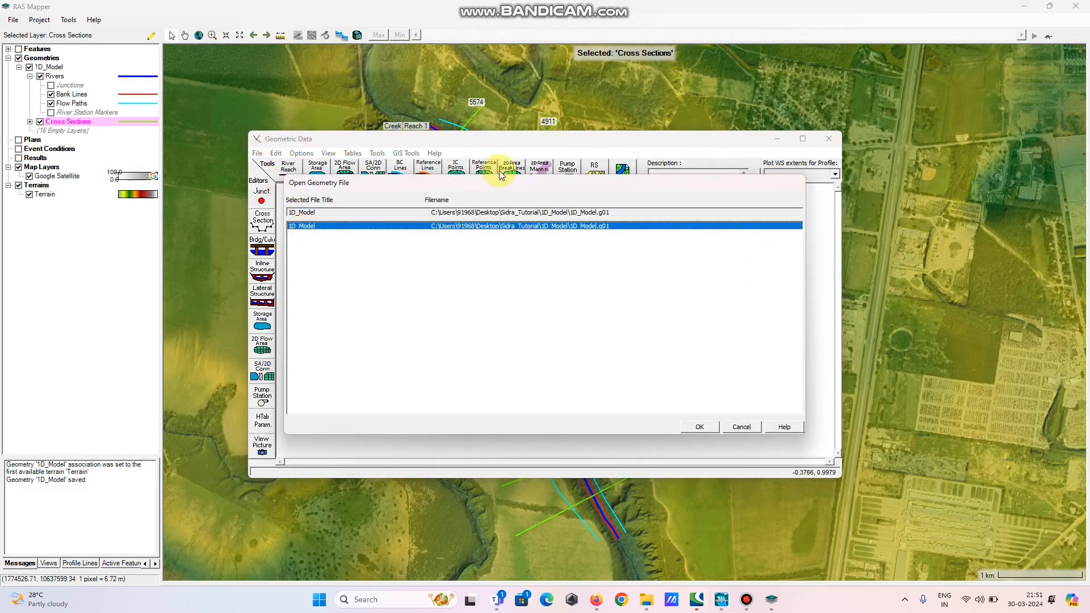
pyautogui.click(701, 429)
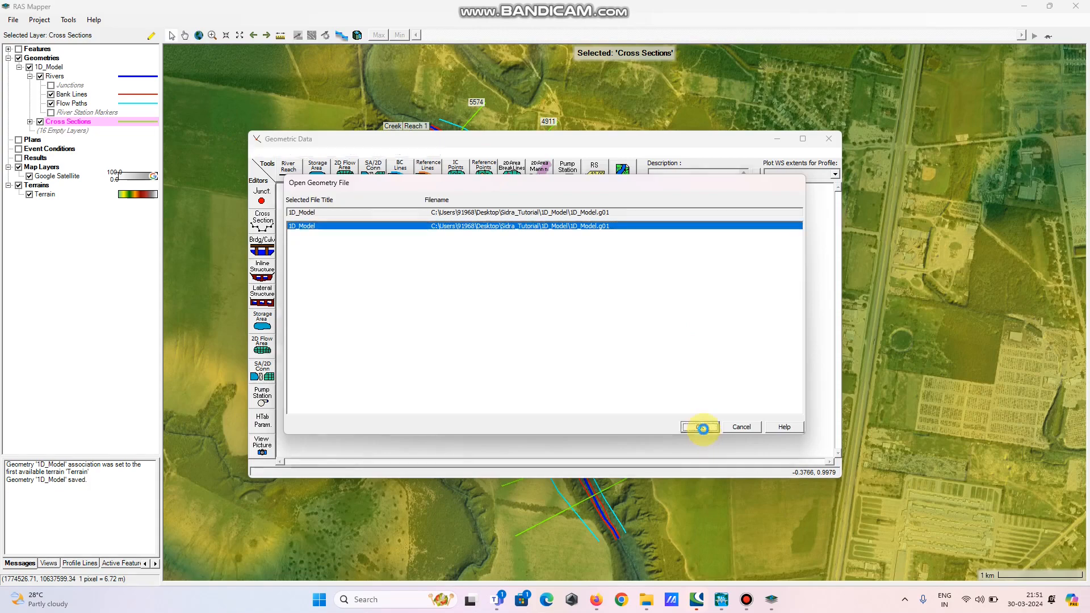
pyautogui.click(803, 139)
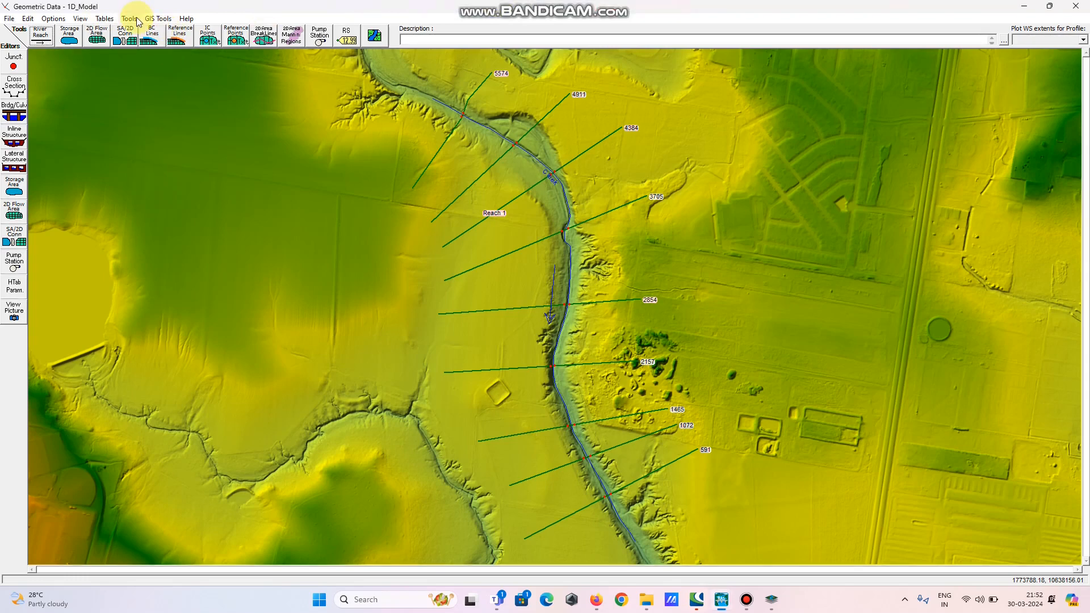
# Open the Manning's n values table and show only the Left Overbank region
pyautogui.click(108, 21)
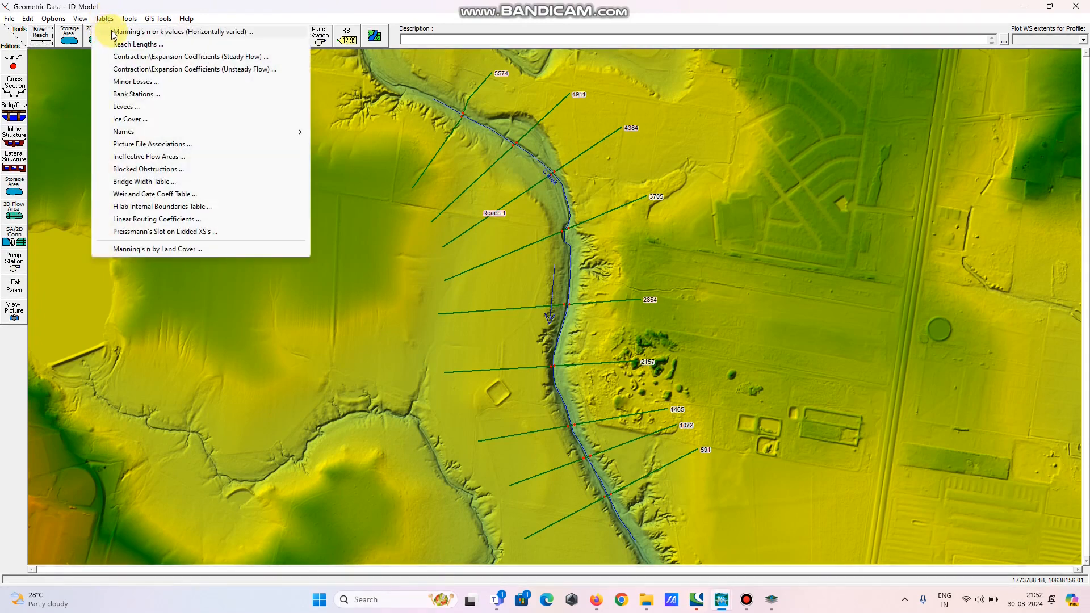
pyautogui.click(113, 33)
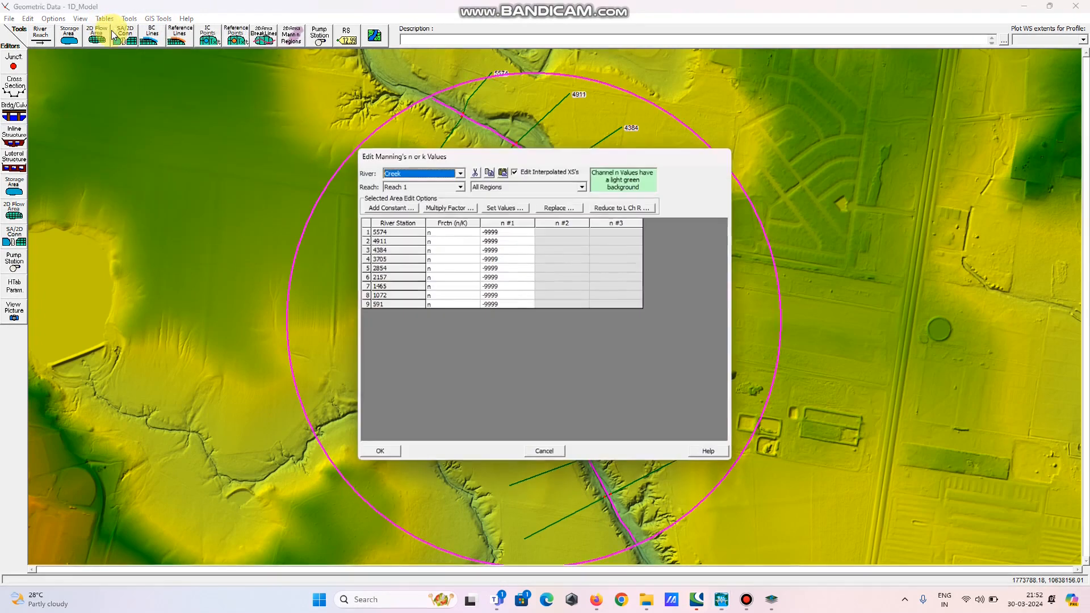
pyautogui.click(502, 188)
pyautogui.click(498, 204)
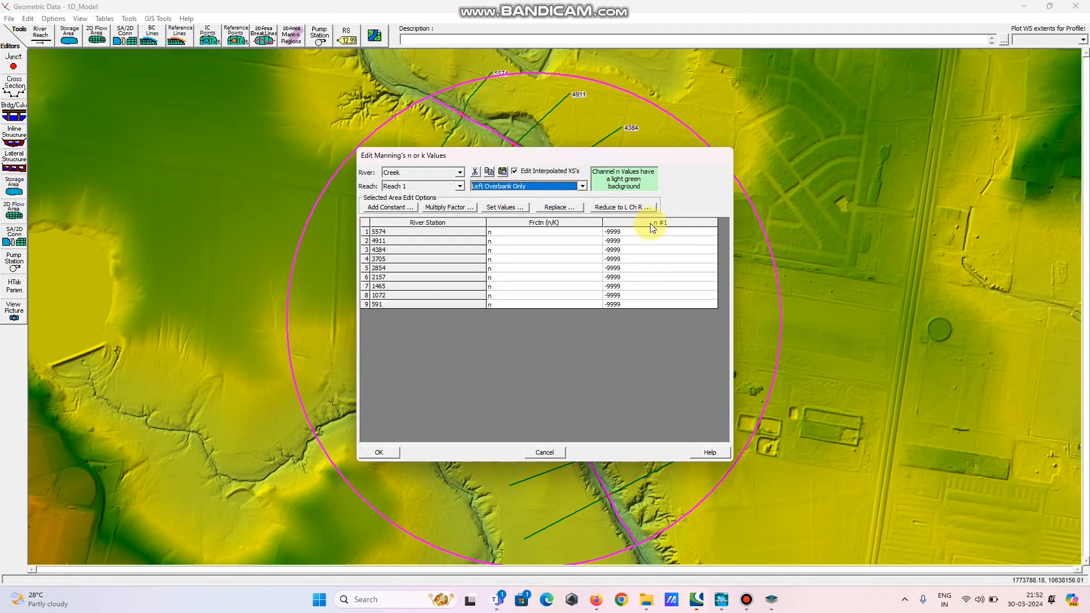
# Set the left overbank Manning's n of river station 5574 to 0.05 and copy that value
pyautogui.click(635, 233)
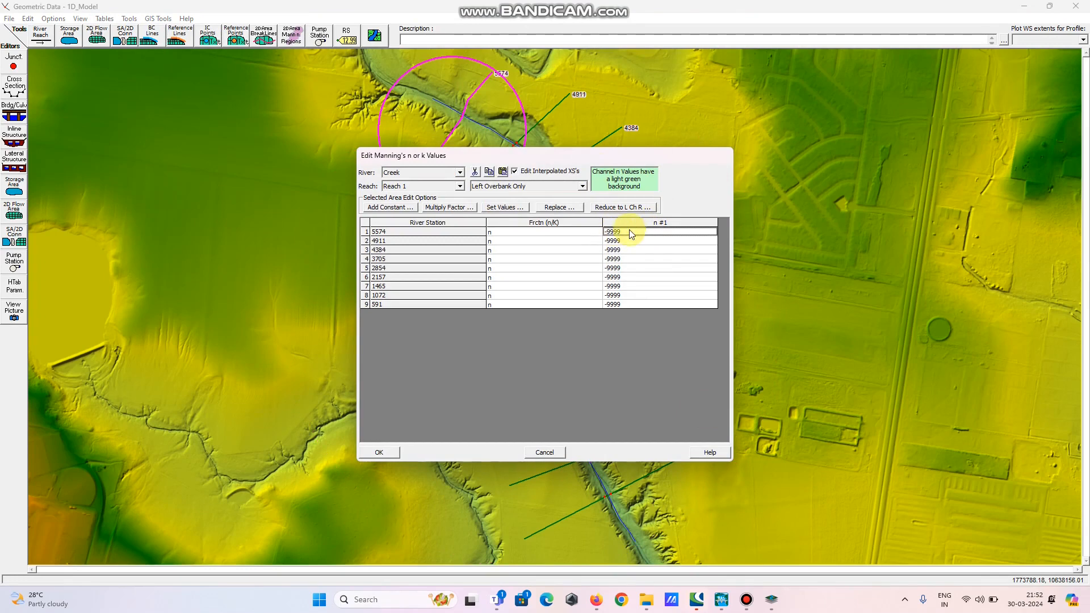
pyautogui.moveTo(611, 158); pyautogui.dragTo(302, 169)
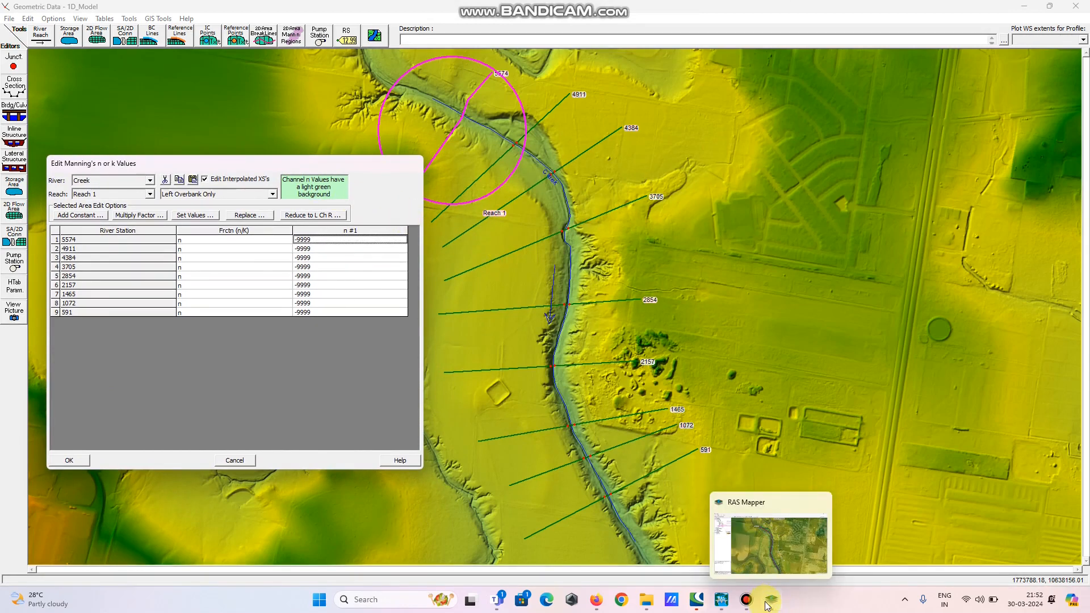
pyautogui.doubleClick(313, 241)
pyautogui.moveTo(313, 241); pyautogui.dragTo(281, 241)
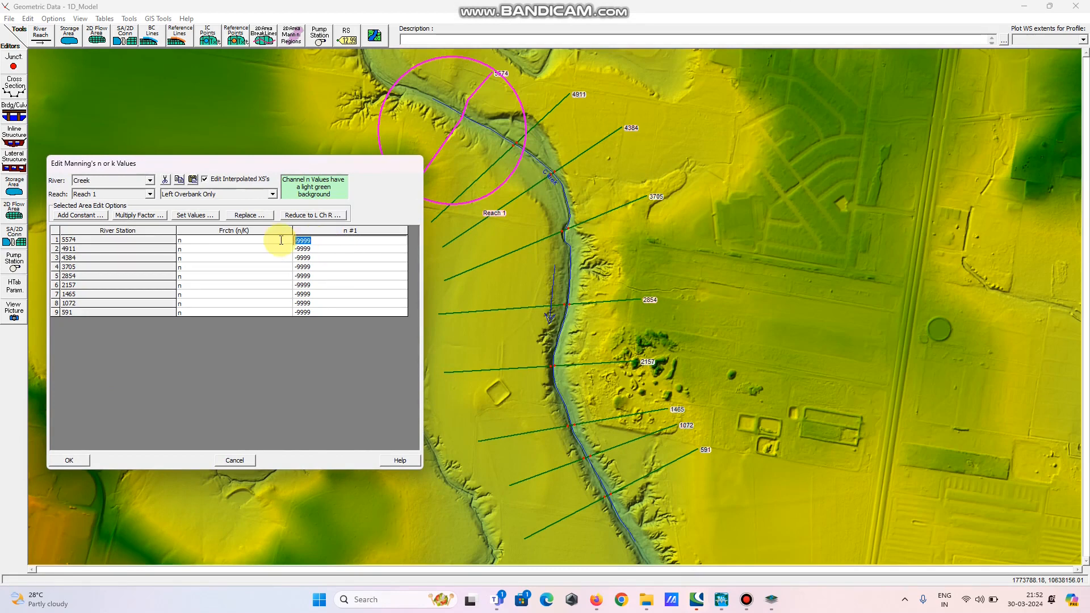
pyautogui.write('0.05')
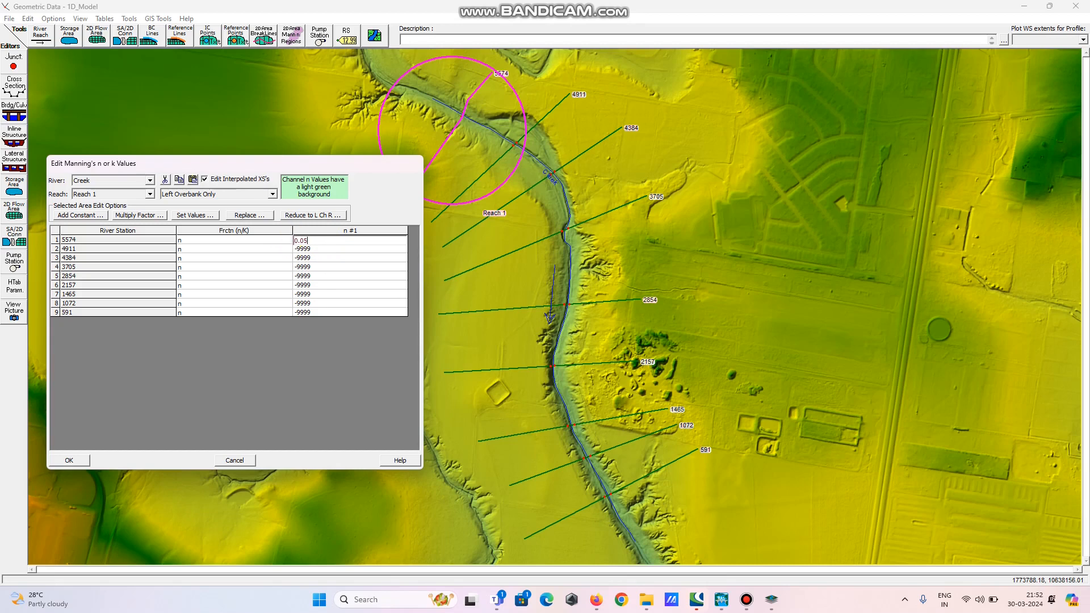
pyautogui.click(314, 242)
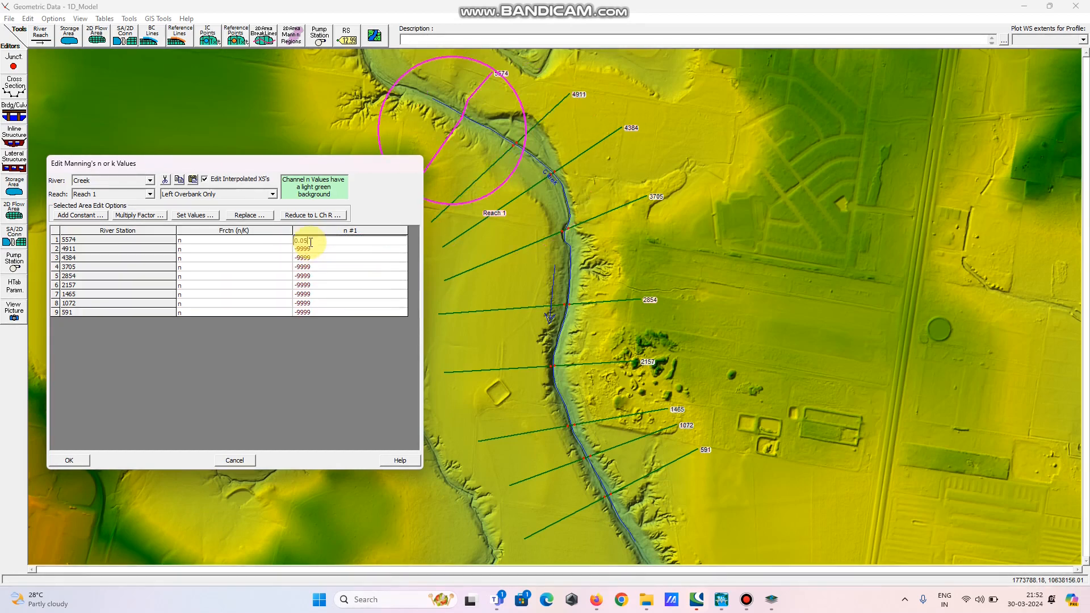
pyautogui.doubleClick(301, 241)
pyautogui.hotkey('ctrl', 'c')
# Paste 0.05 as the left overbank Manning's n for all remaining river stations, then select the whole column
pyautogui.click(312, 249)
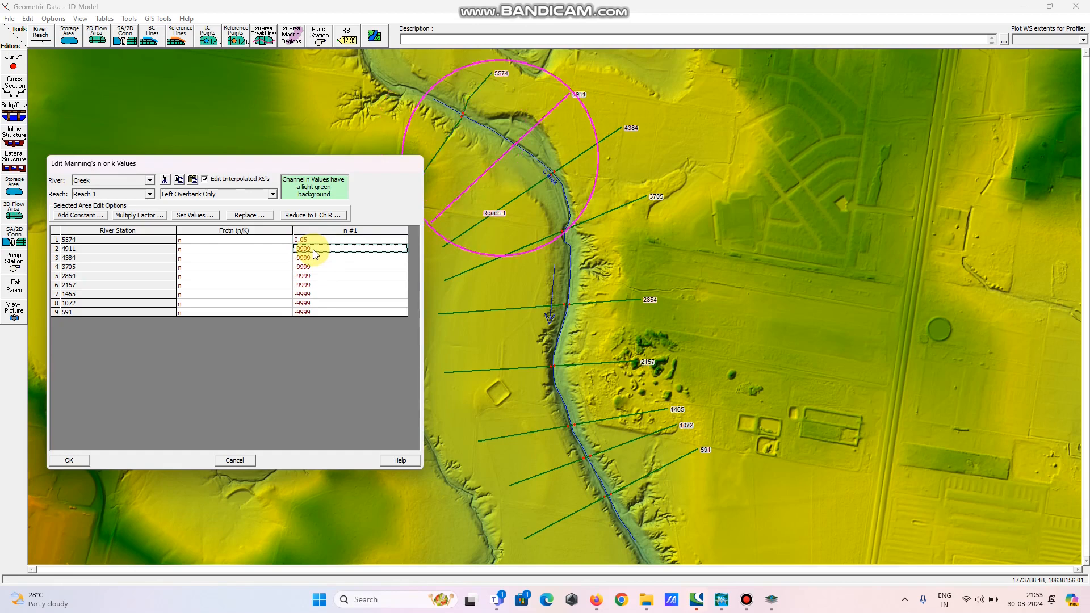
pyautogui.hotkey('ctrl', 'v')
pyautogui.click(312, 259)
pyautogui.hotkey('ctrl', 'v')
pyautogui.click(311, 269)
pyautogui.hotkey('ctrl', 'v')
pyautogui.click(312, 278)
pyautogui.hotkey('ctrl', 'v')
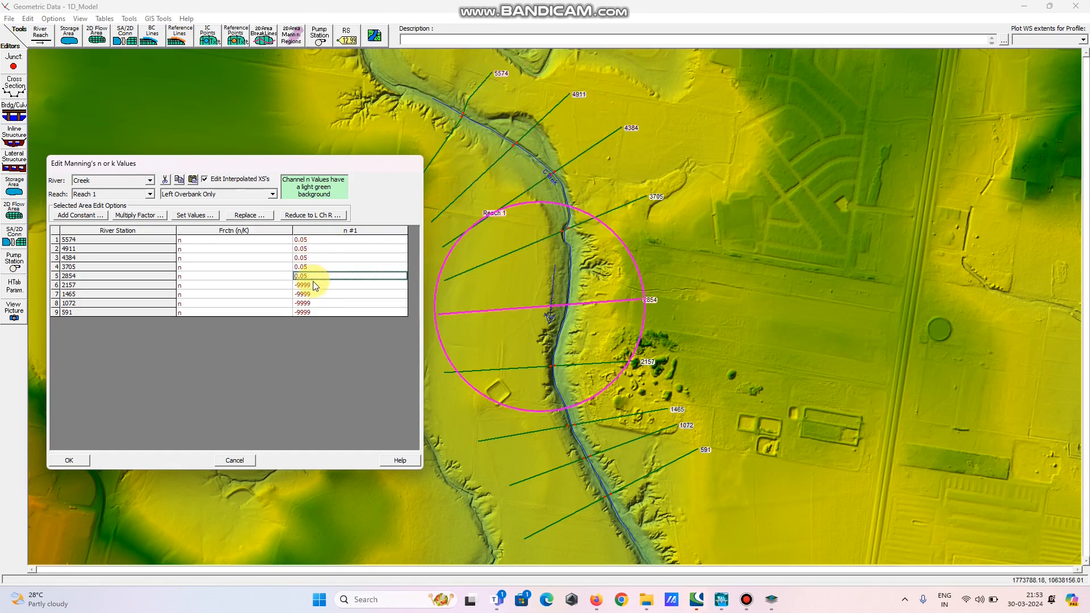
pyautogui.click(315, 294)
pyautogui.hotkey('ctrl', 'v')
pyautogui.click(313, 288)
pyautogui.hotkey('ctrl', 'v')
pyautogui.click(315, 303)
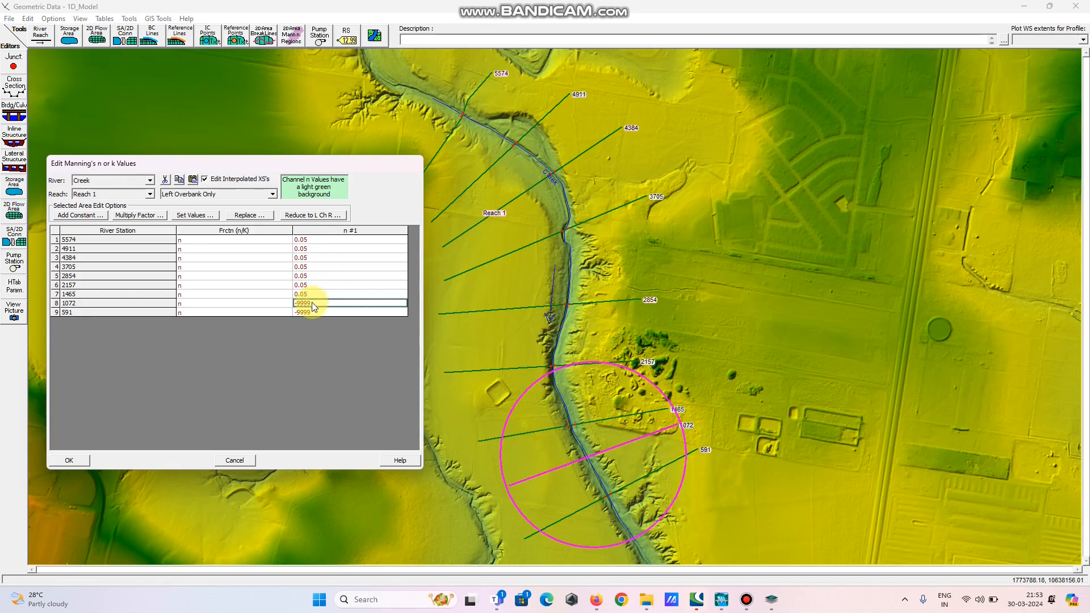
pyautogui.hotkey('ctrl', 'v')
pyautogui.click(315, 312)
pyautogui.hotkey('ctrl', 'v')
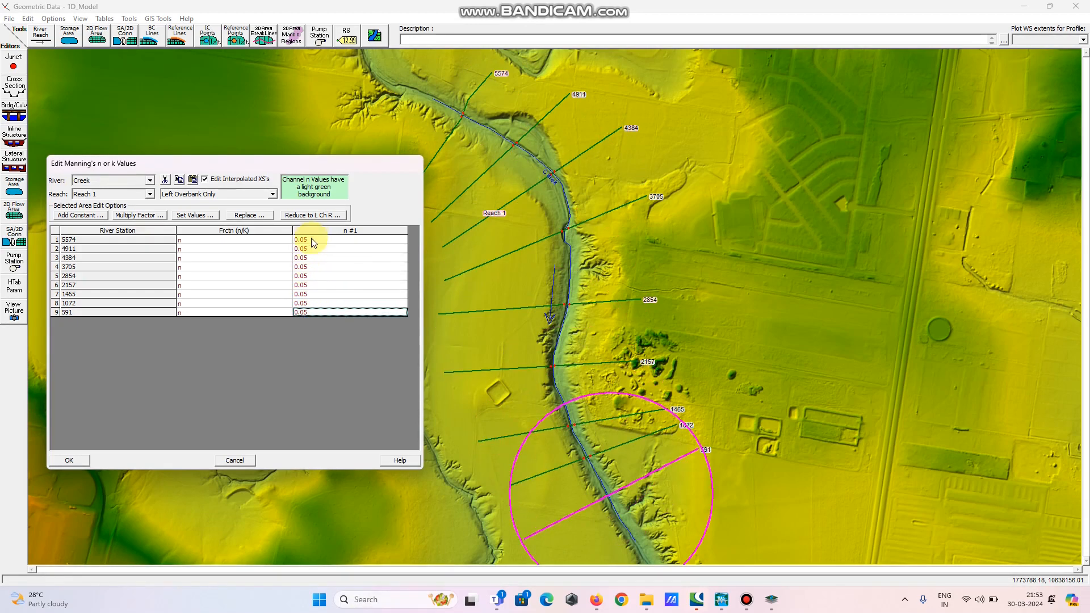
pyautogui.moveTo(311, 239); pyautogui.dragTo(317, 328)
pyautogui.hotkey('ctrl', 'c')
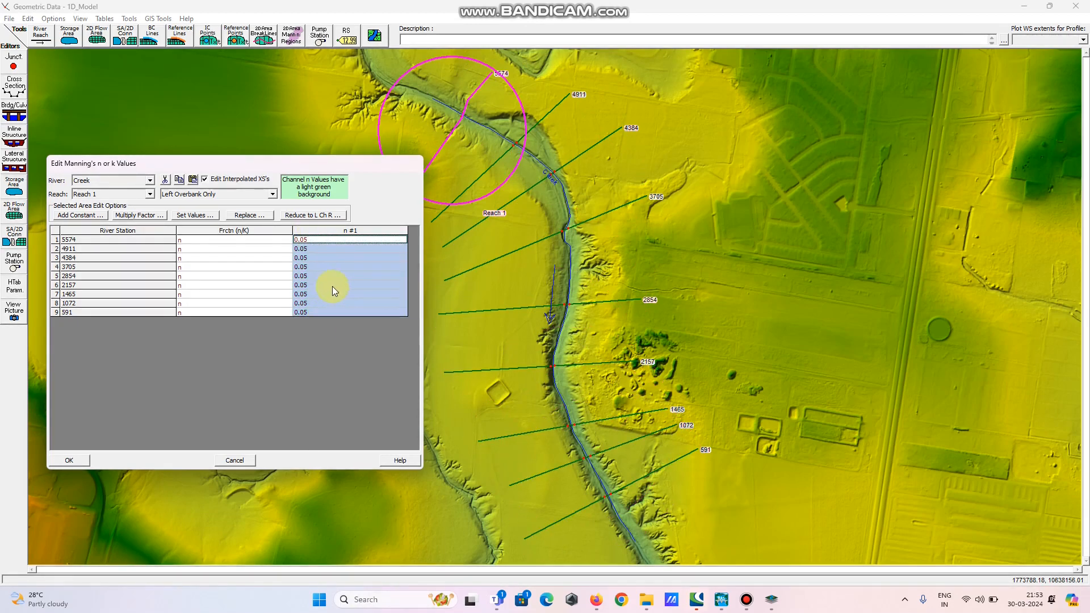
# Switch to Right Overbank Only and paste 0.05 as the right overbank Manning's n for all river stations
pyautogui.click(215, 194)
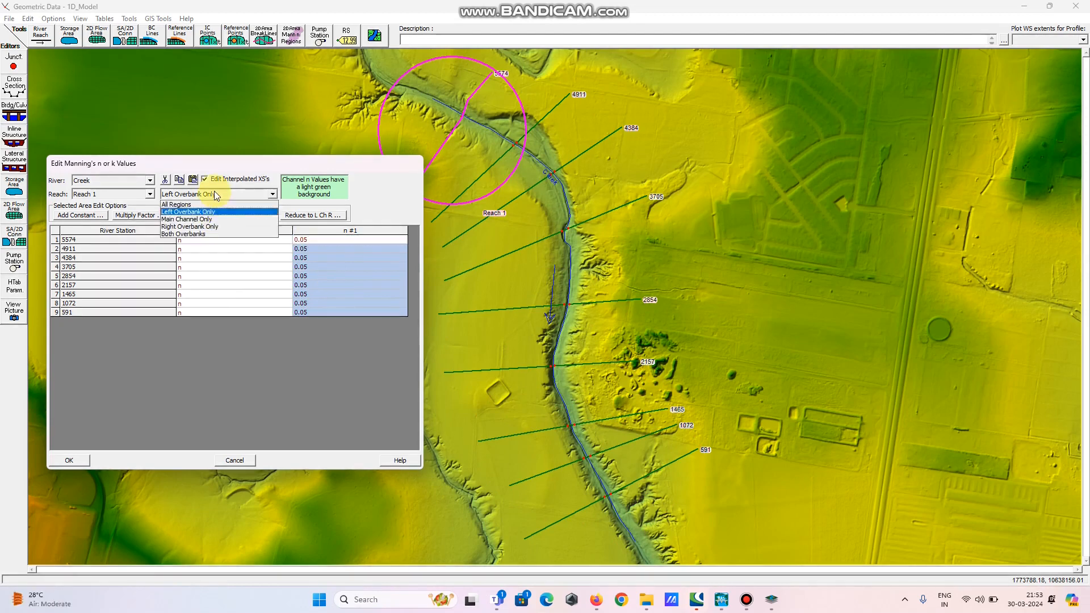
pyautogui.click(215, 226)
pyautogui.moveTo(311, 241); pyautogui.dragTo(322, 311)
pyautogui.hotkey('ctrl', 'v')
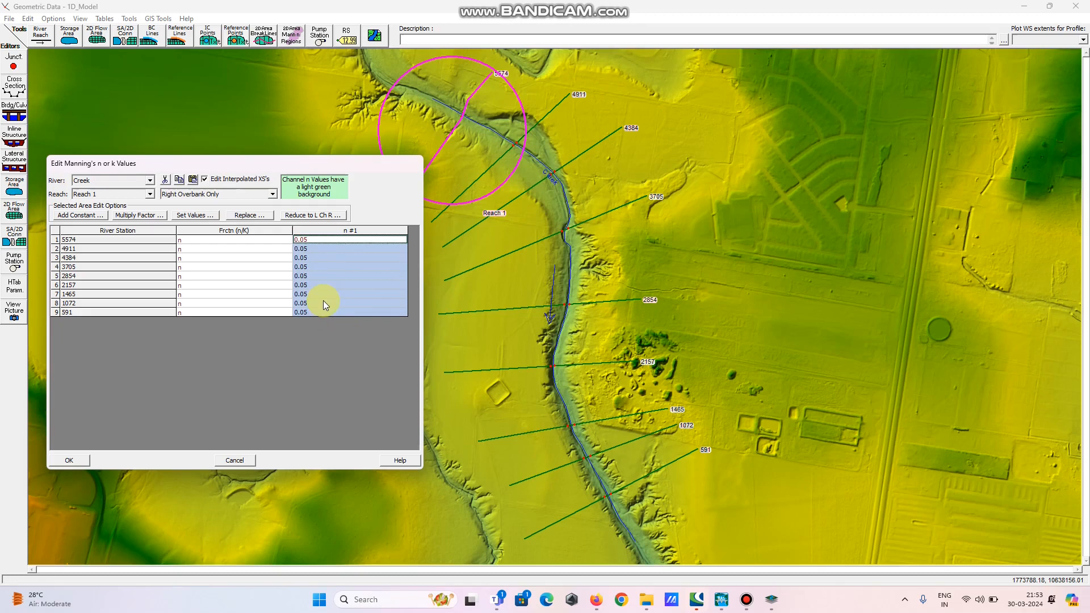
# Switch to Main Channel Only, set the channel Manning's n of river station 5574 to 0.035 and copy it
pyautogui.click(243, 195)
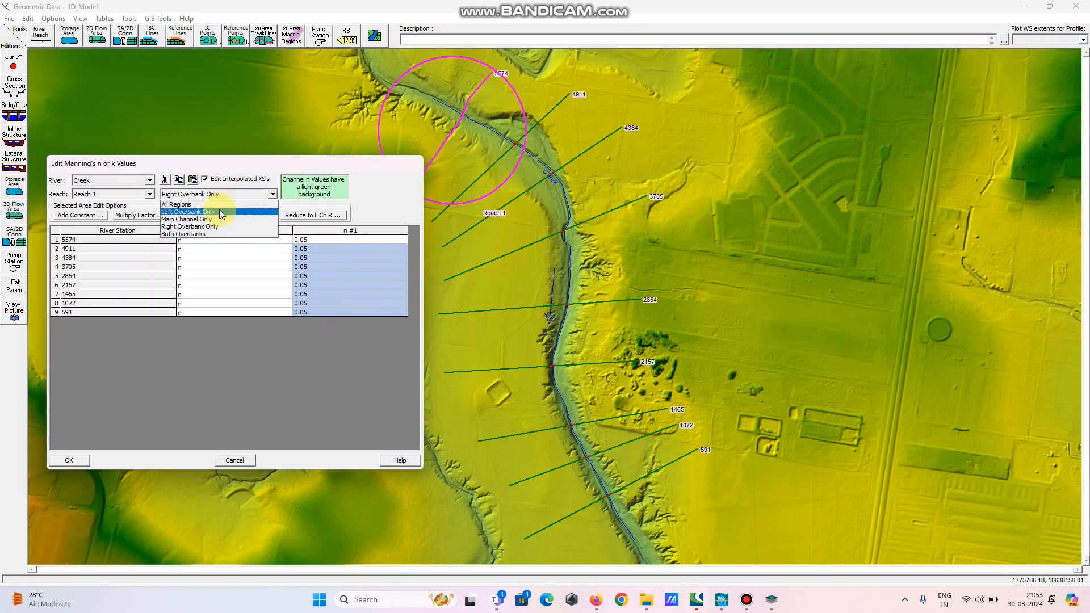
pyautogui.click(221, 221)
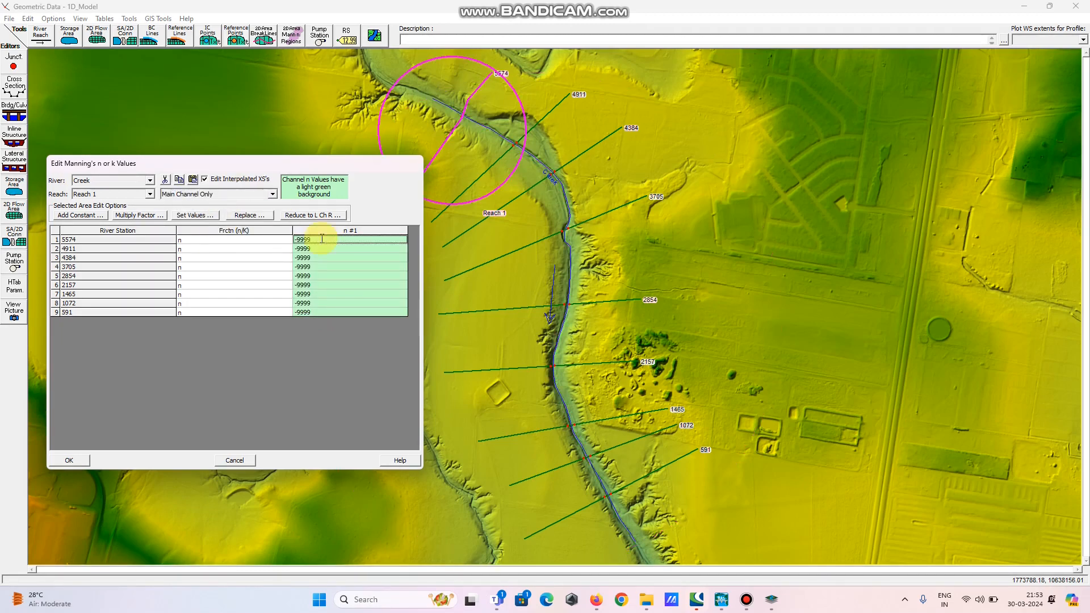
pyautogui.click(317, 241)
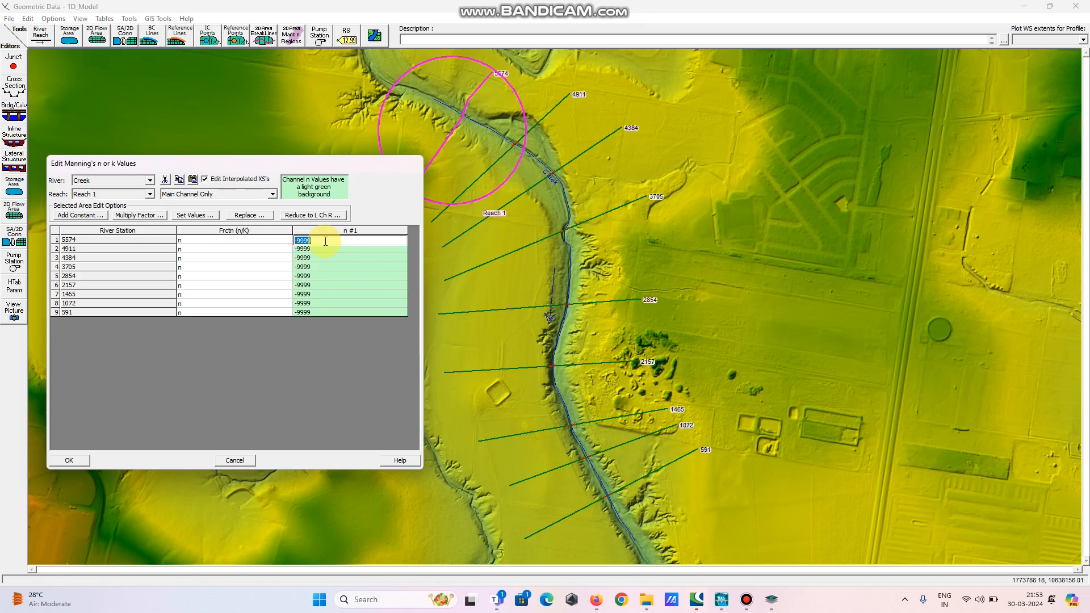
pyautogui.write('0')
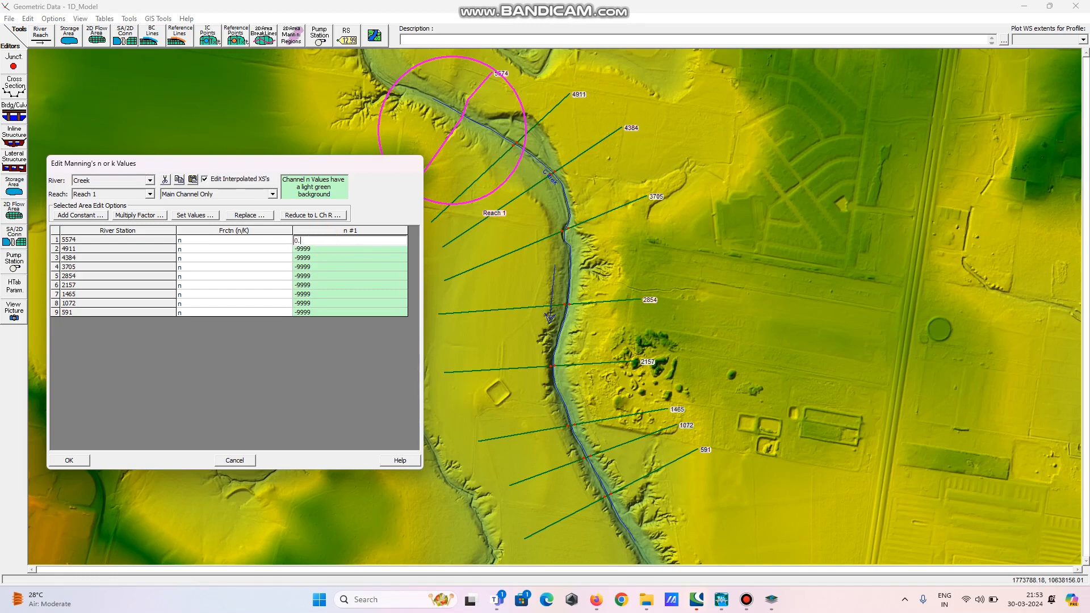
pyautogui.write('.035')
pyautogui.click(328, 257)
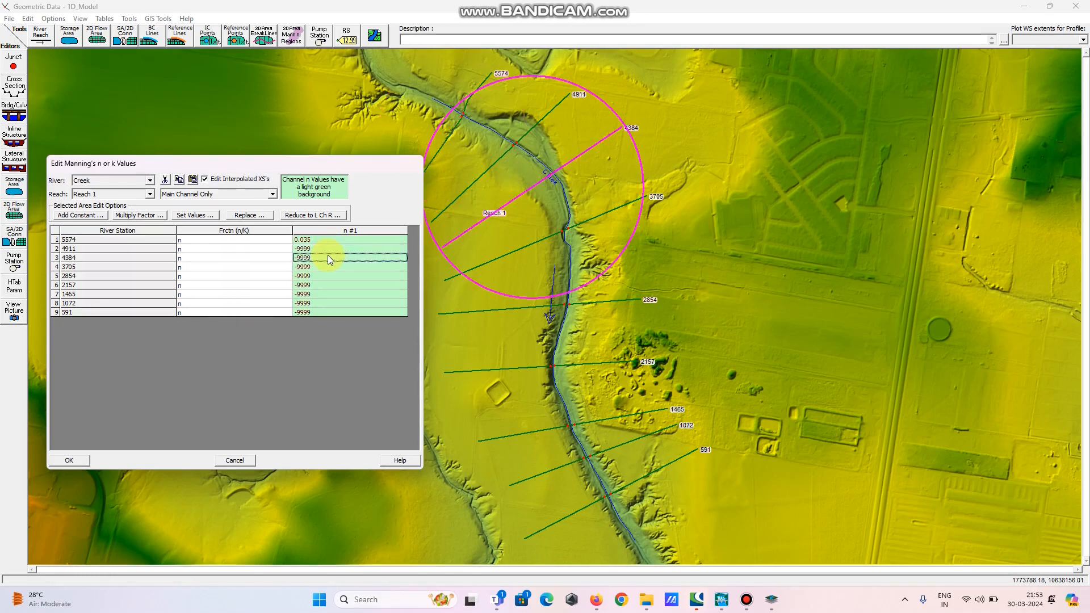
pyautogui.click(310, 242)
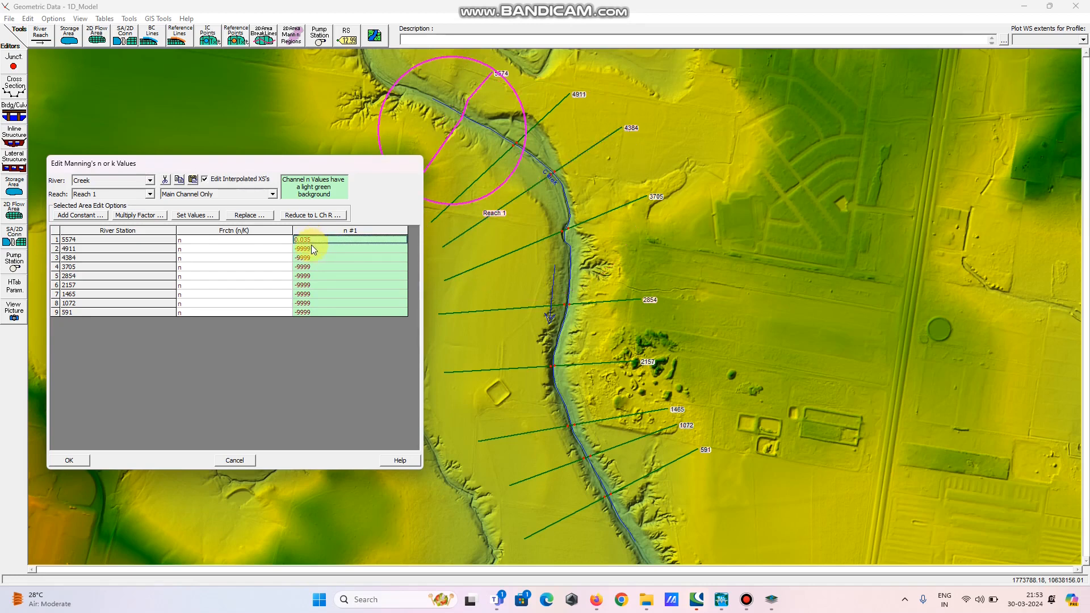
# Paste 0.035 as the main channel Manning's n for all remaining river stations and accept the table
pyautogui.click(311, 247)
pyautogui.write('0.035')
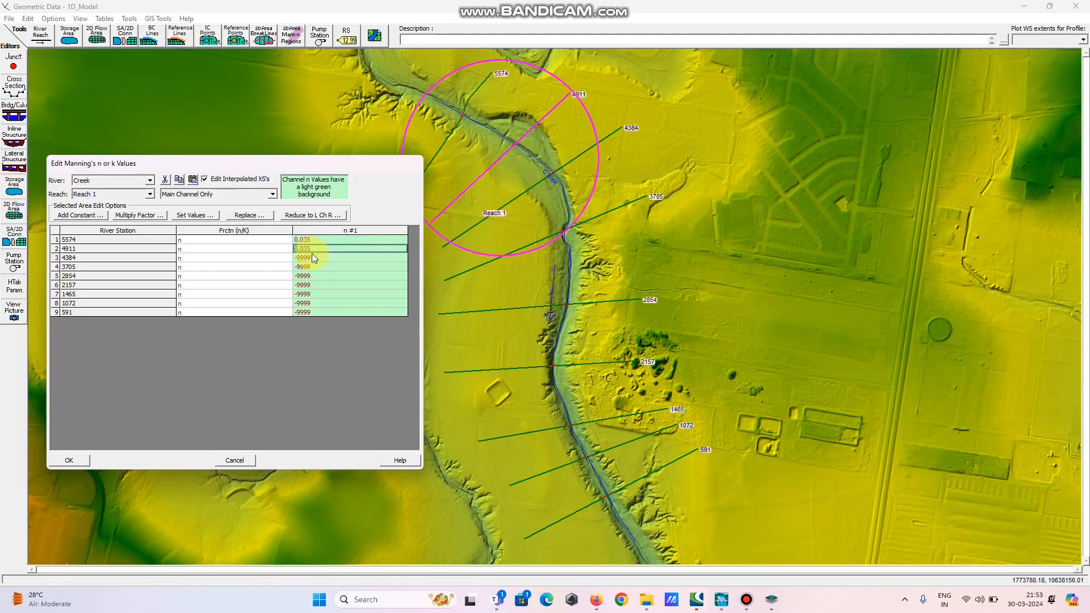
pyautogui.click(311, 258)
pyautogui.write('0.035')
pyautogui.click(309, 266)
pyautogui.write('0.035')
pyautogui.click(309, 276)
pyautogui.write('0.035')
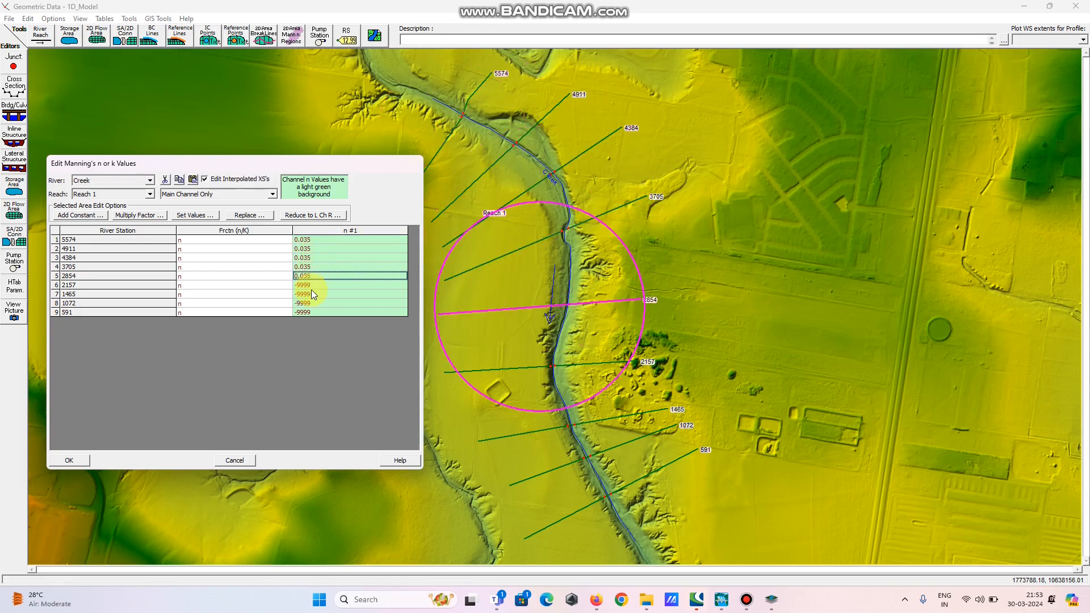
pyautogui.click(311, 286)
pyautogui.click(311, 293)
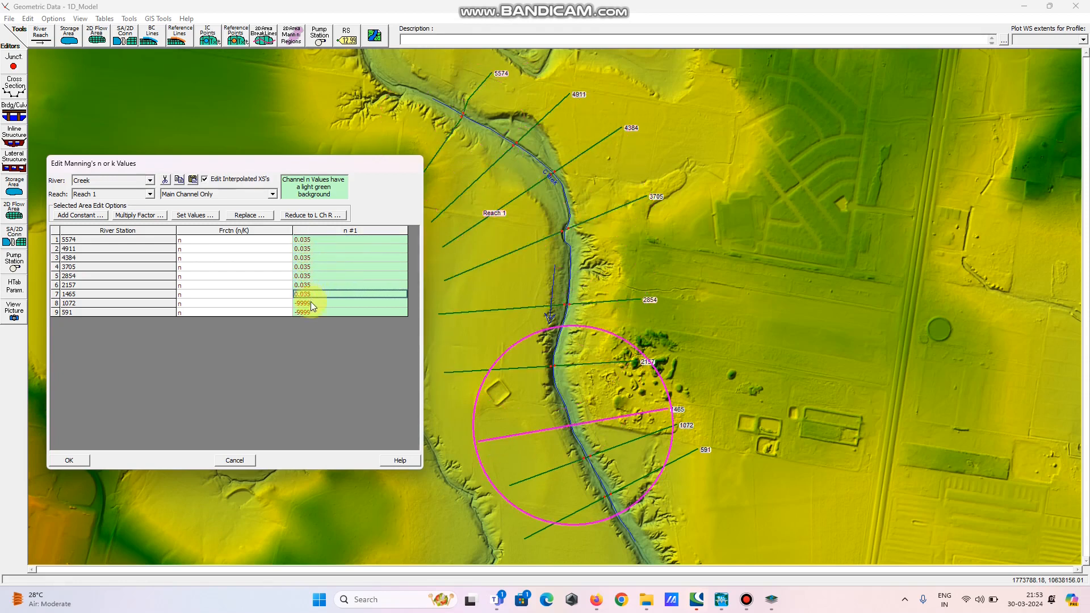
pyautogui.click(311, 303)
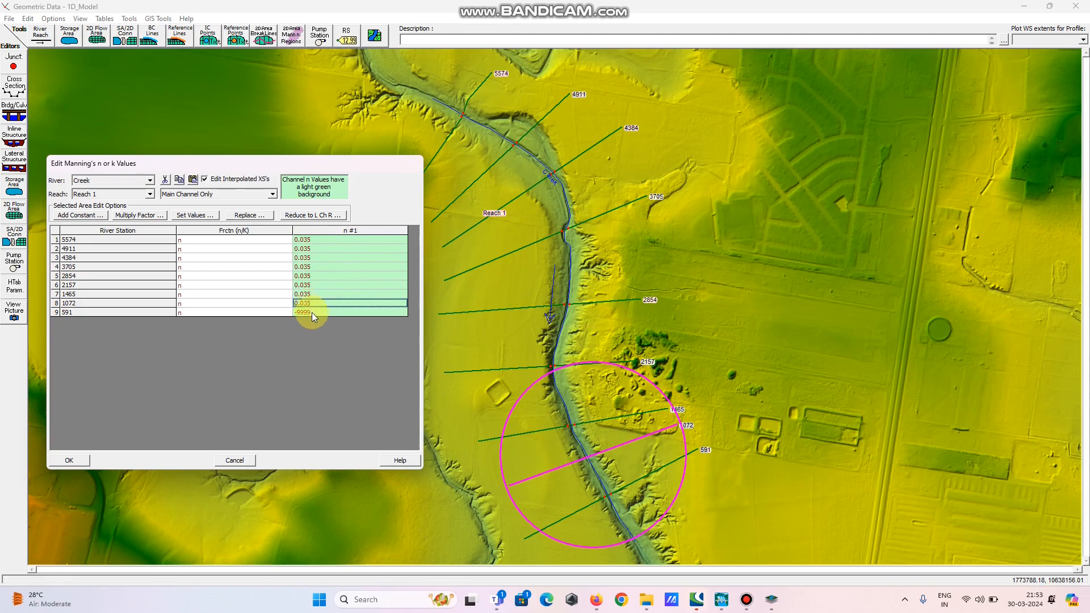
pyautogui.click(311, 312)
pyautogui.write('0.035')
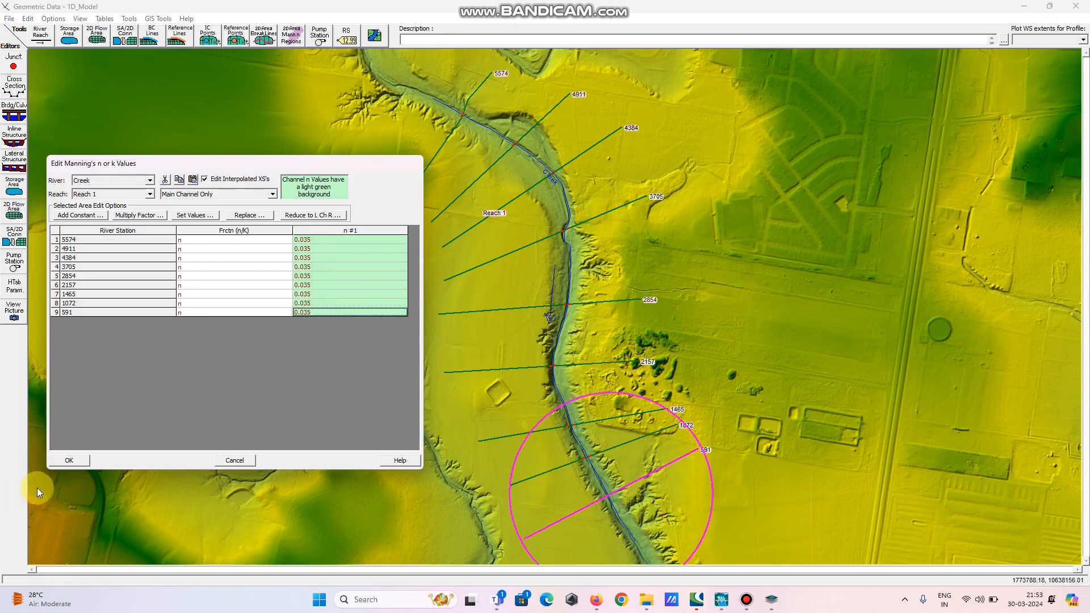
pyautogui.click(71, 458)
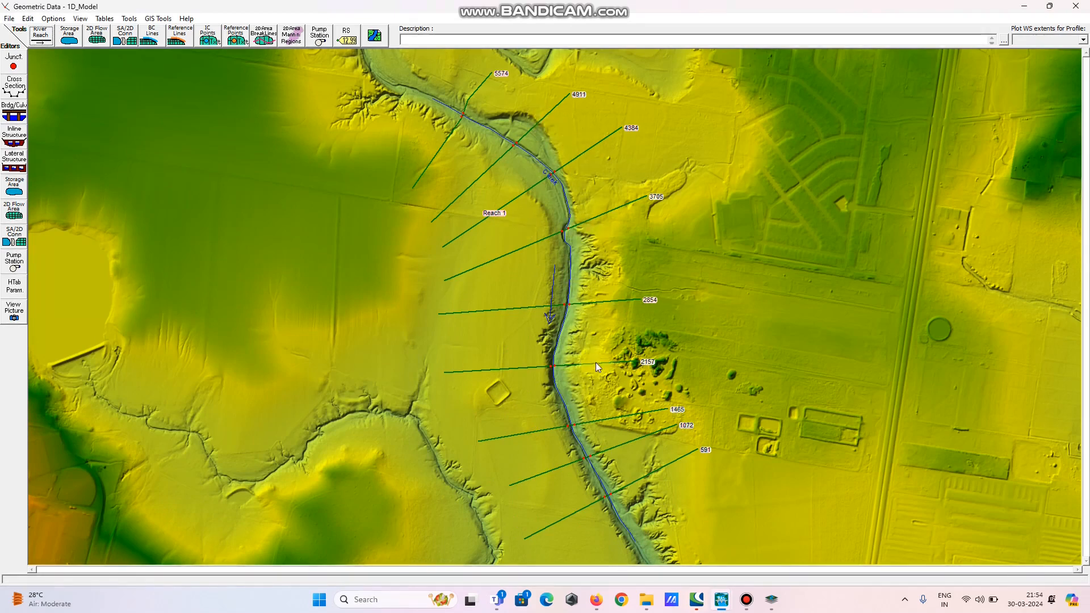
# Open cross section 5574 in the cross section data editor and maximize its window
pyautogui.click(476, 95)
pyautogui.rightClick(476, 96)
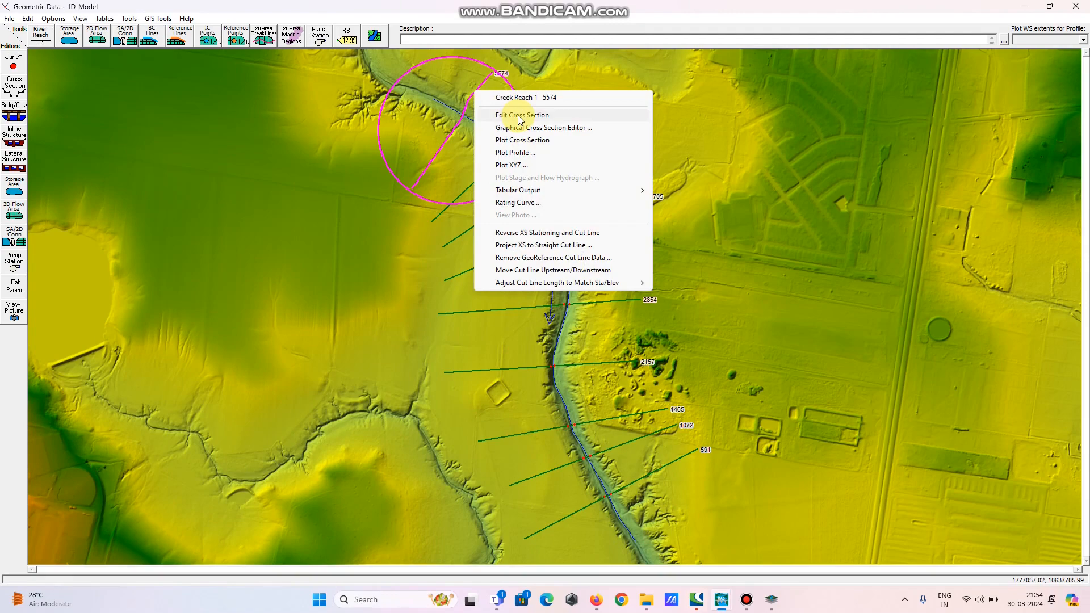
pyautogui.click(518, 115)
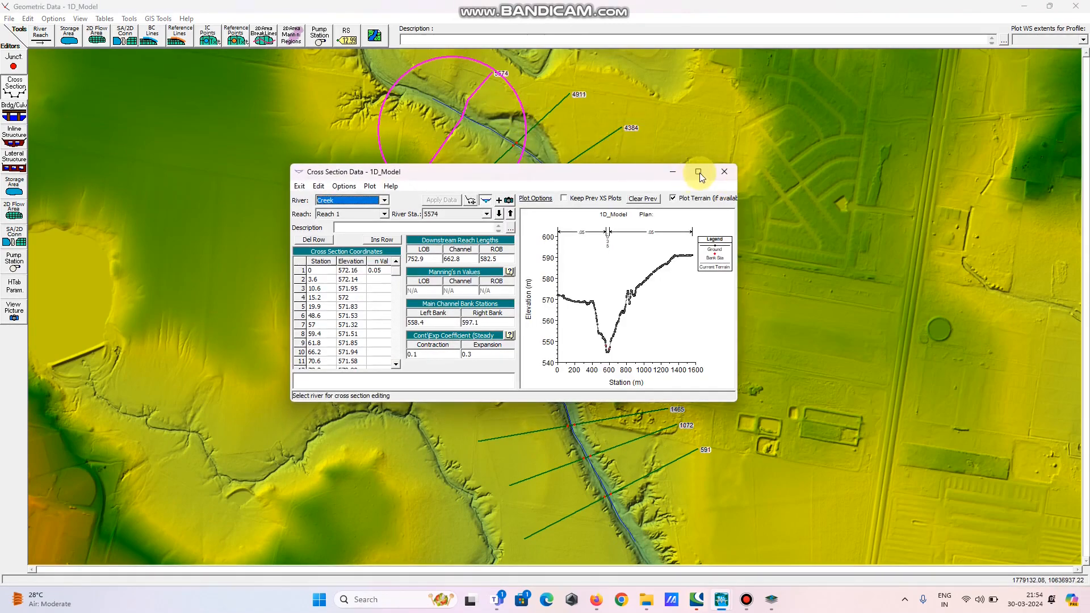
pyautogui.click(700, 172)
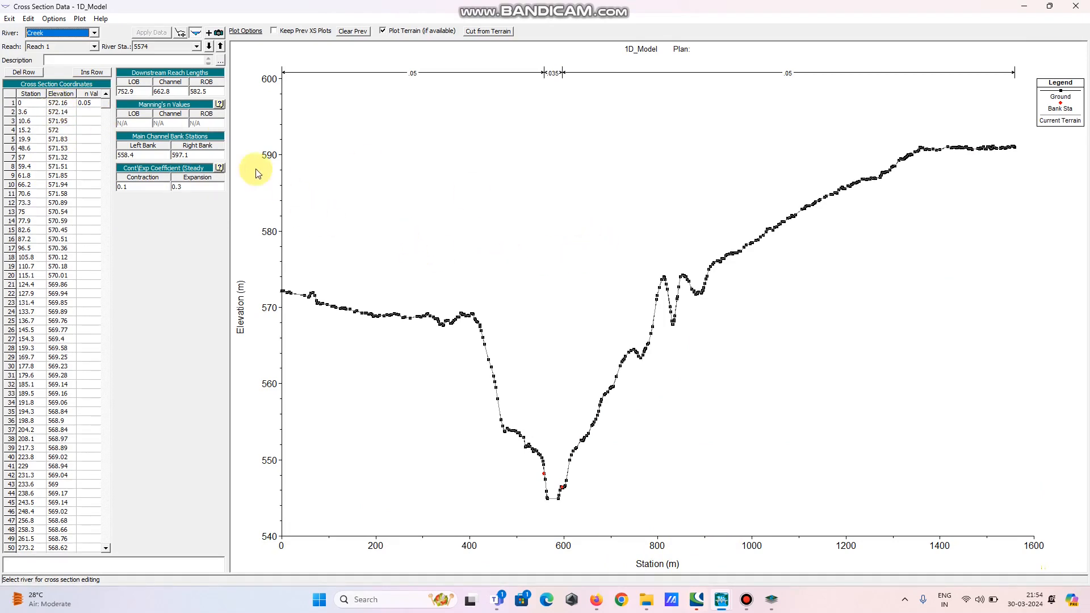
# Examine the downstream reach lengths, bank stations and plot legend of cross section 5574
pyautogui.click(129, 93)
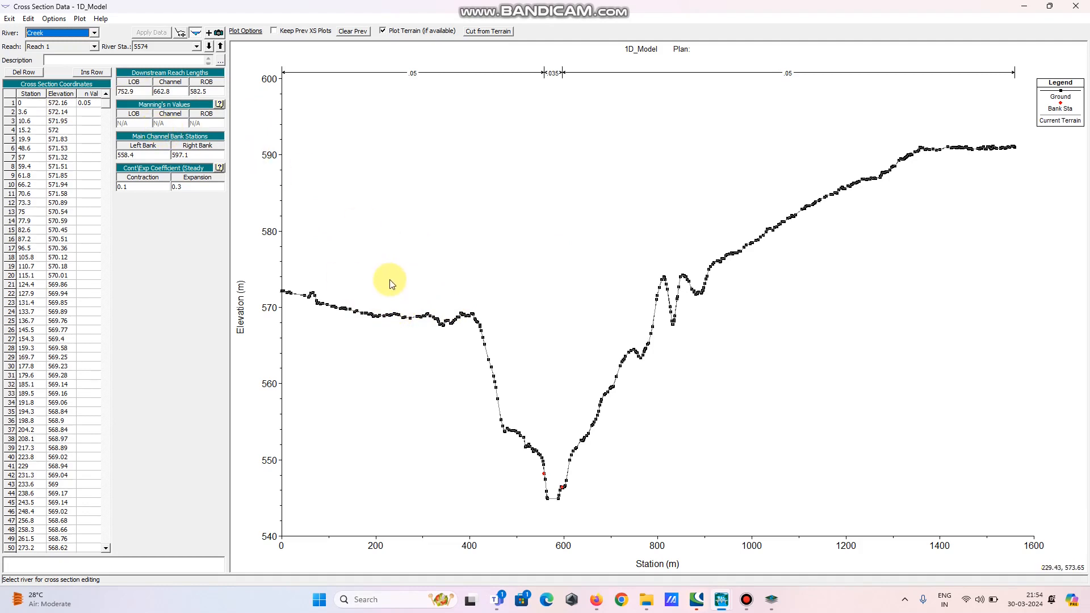
pyautogui.click(136, 92)
pyautogui.moveTo(135, 93); pyautogui.dragTo(106, 93)
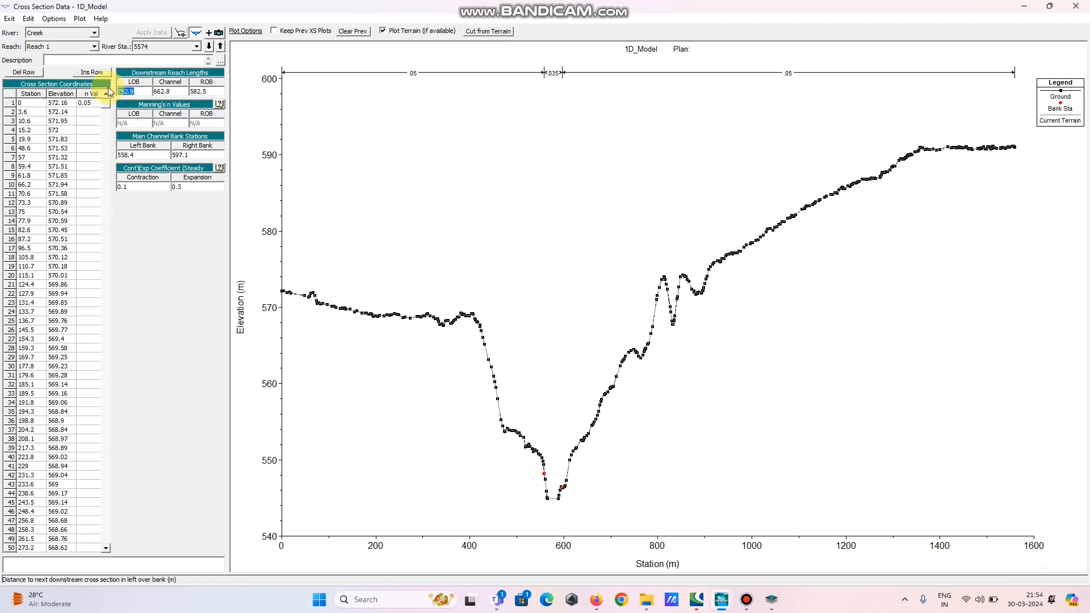
pyautogui.click(175, 91)
pyautogui.moveTo(175, 91); pyautogui.dragTo(151, 91)
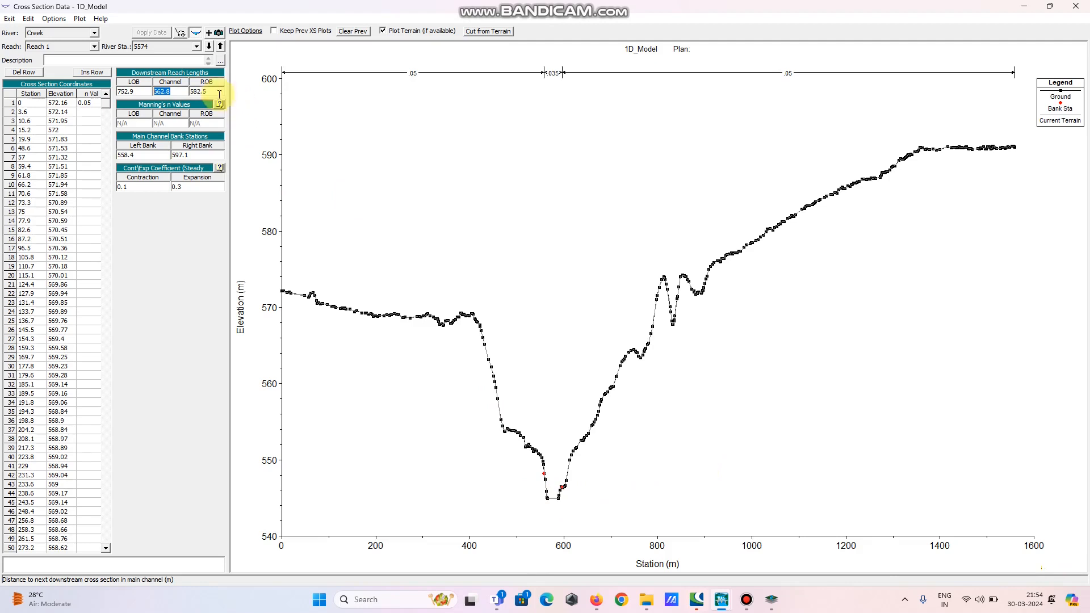
pyautogui.click(142, 154)
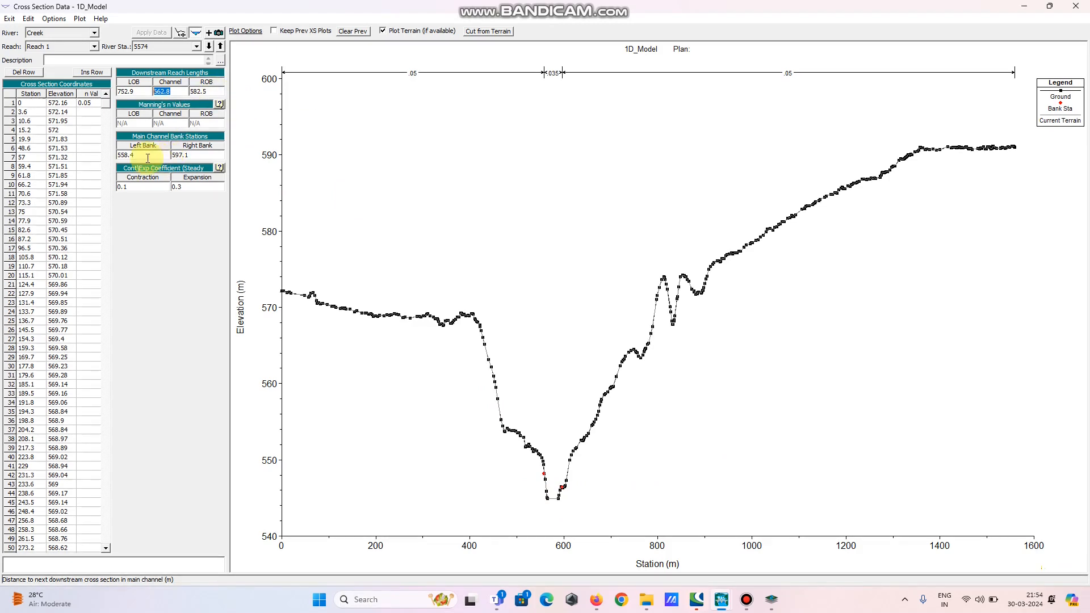
pyautogui.click(1050, 108)
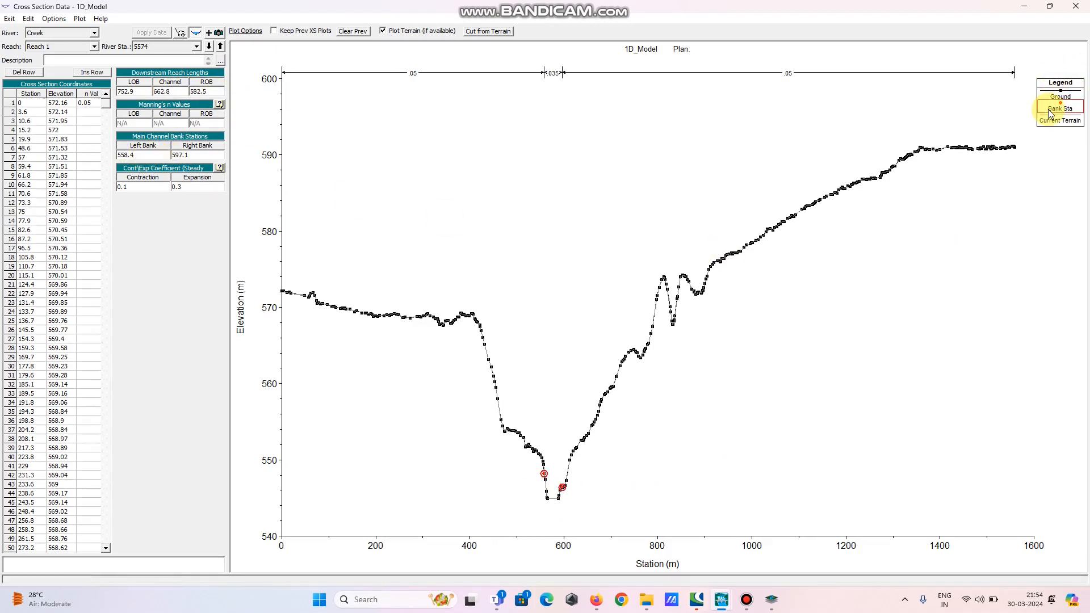
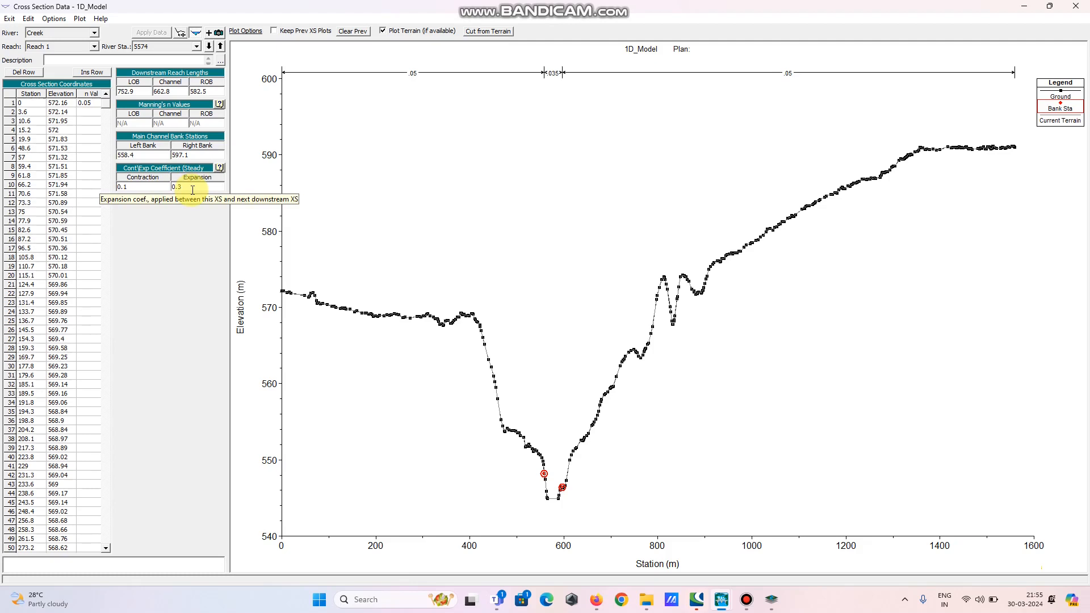
# Examine the contraction and expansion coefficients of cross section 5574, then close the cross section editor
pyautogui.click(134, 189)
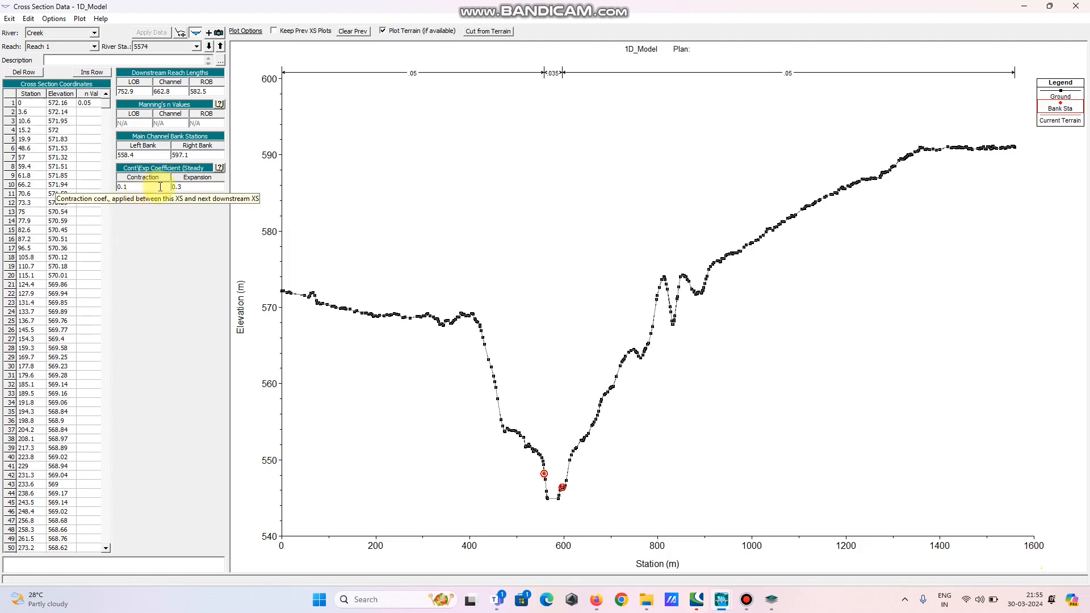
pyautogui.click(190, 185)
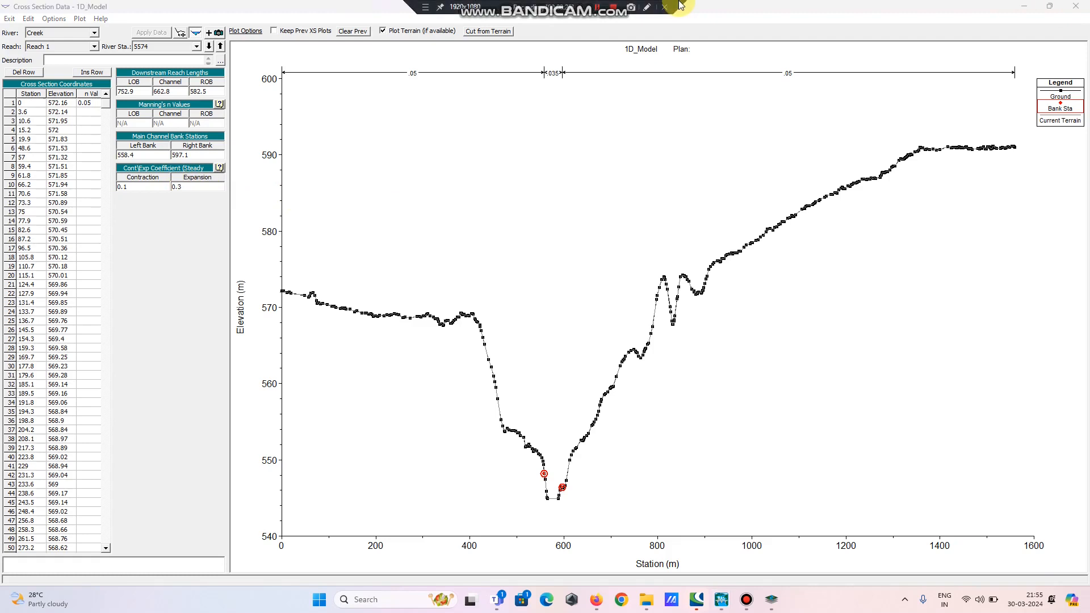
pyautogui.click(1076, 8)
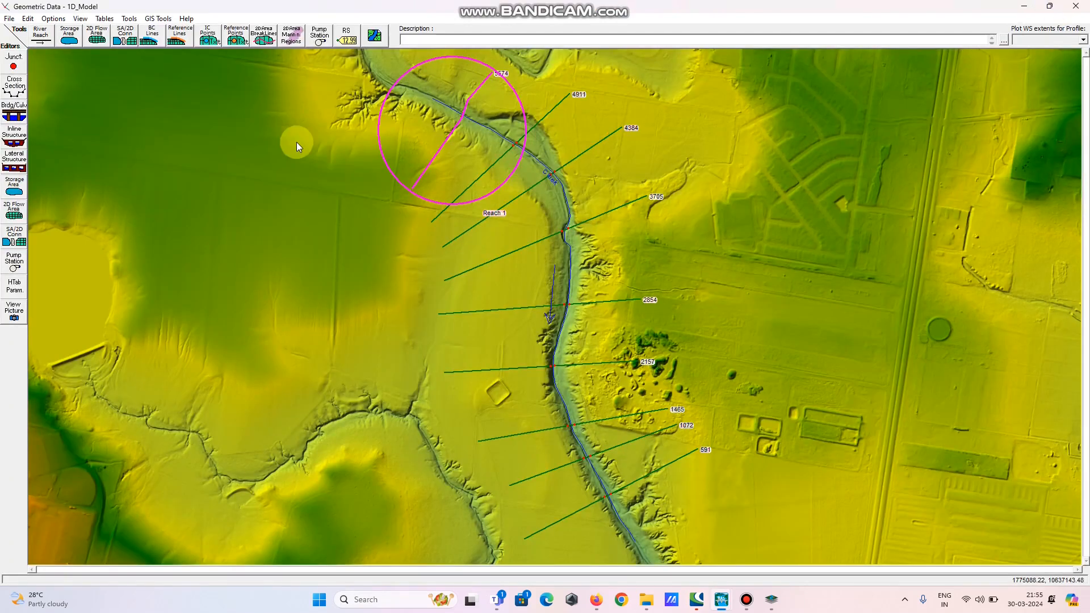
# Save the geometry data and close the geometry editor
pyautogui.click(9, 18)
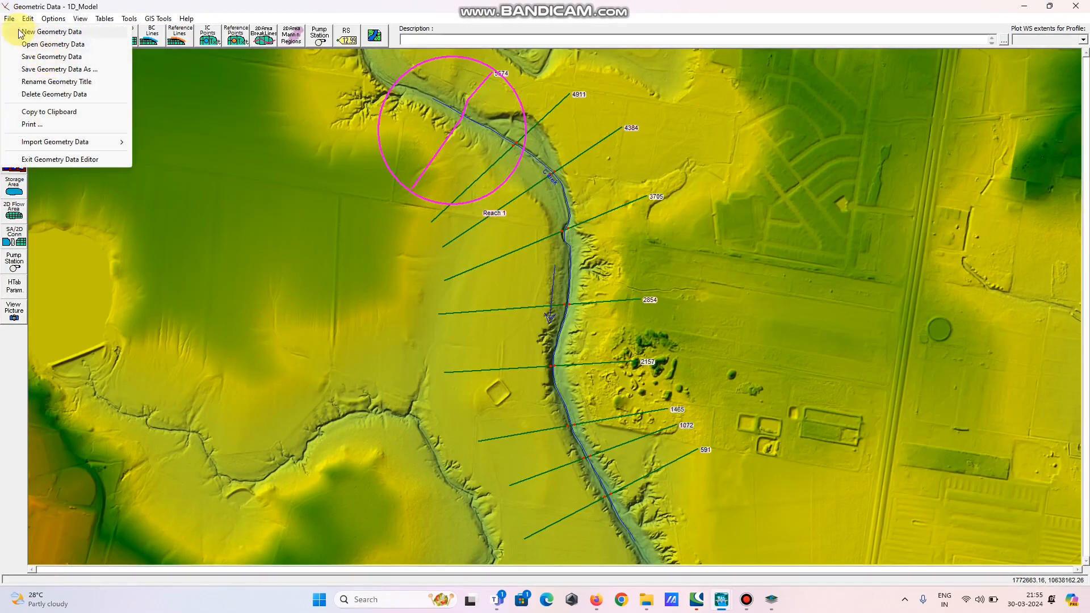
pyautogui.click(39, 56)
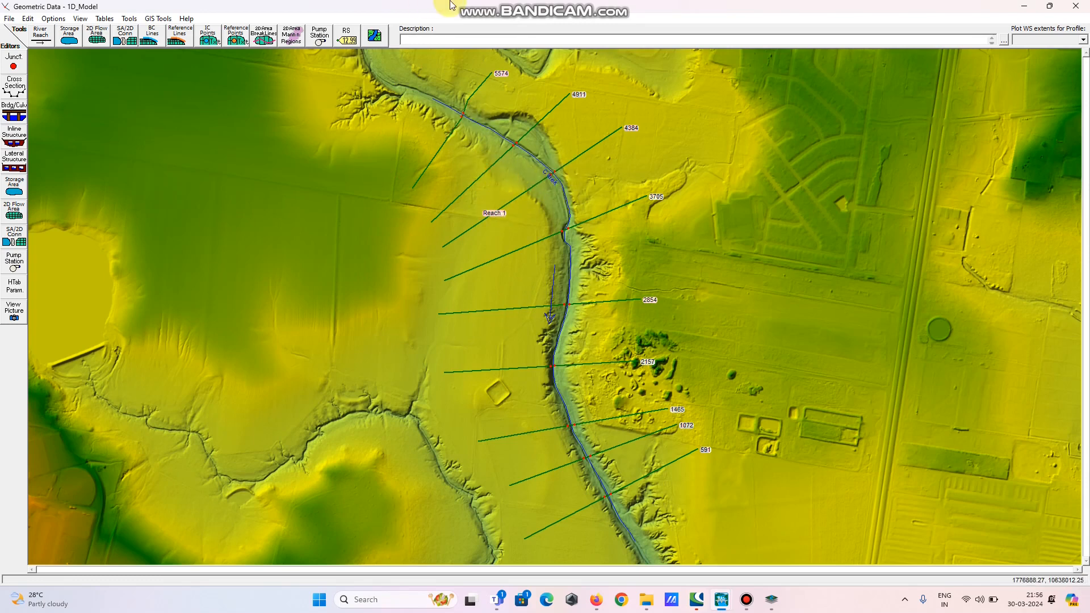
pyautogui.moveTo(452, 3)
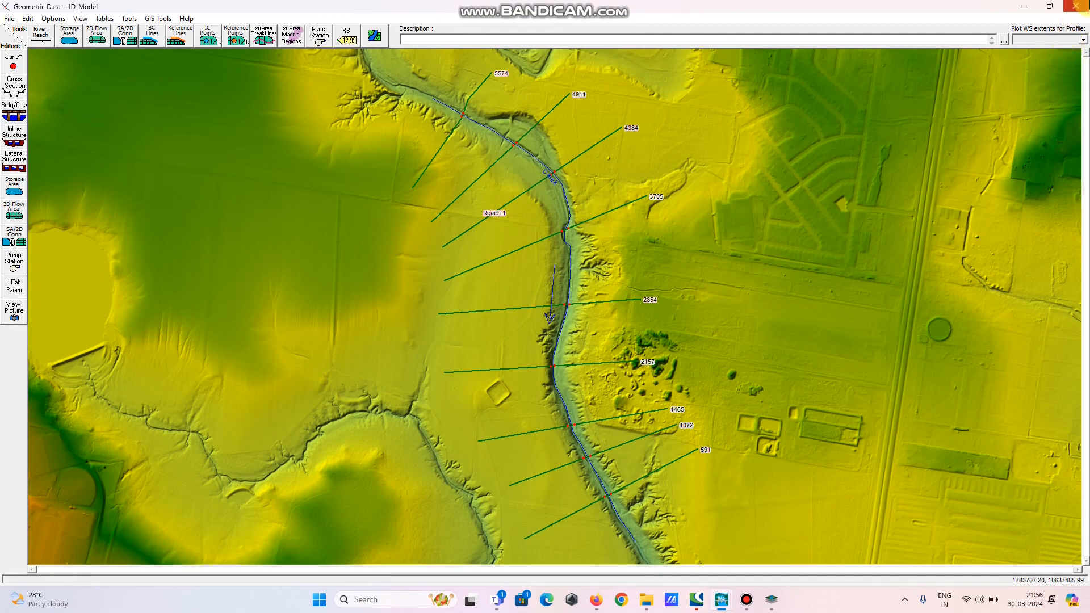
pyautogui.click(1074, 10)
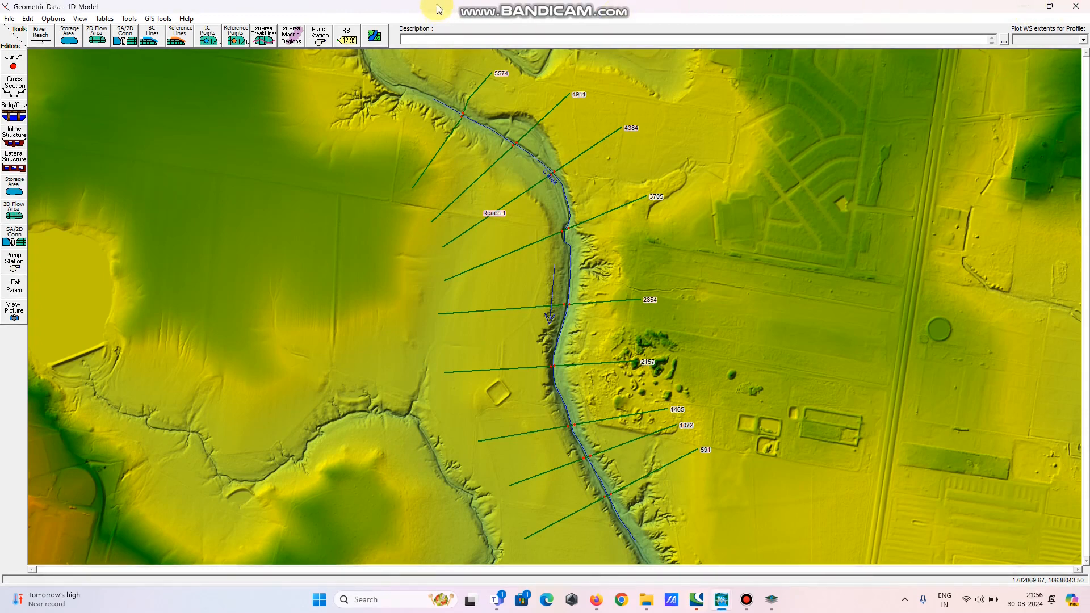
pyautogui.click(1074, 6)
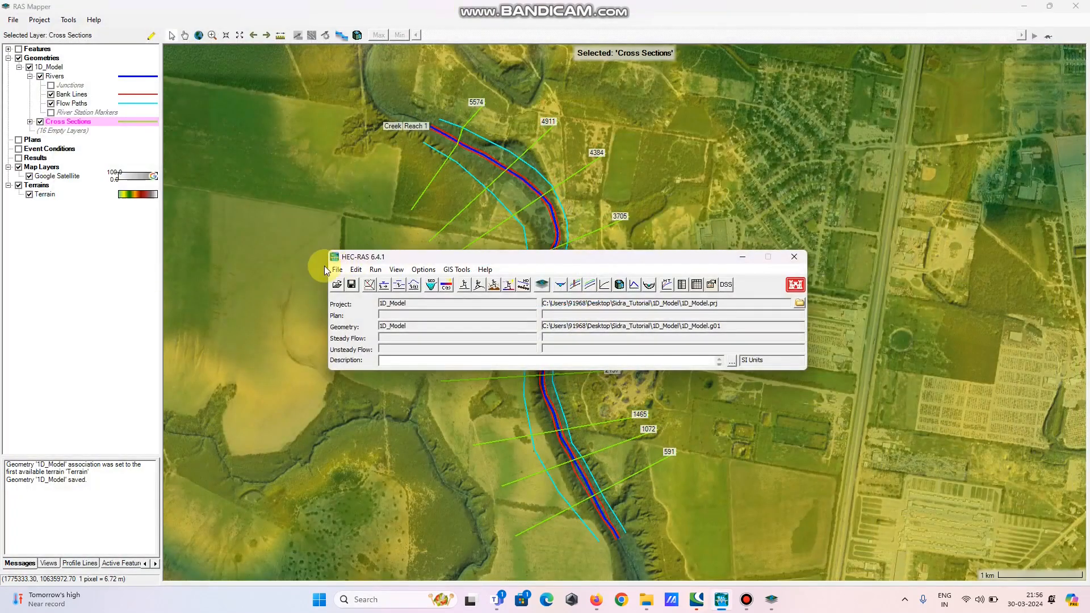
# Open the steady flow editor and enter a flow of 3000 for profile PF 1 at river station 5574
pyautogui.click(357, 272)
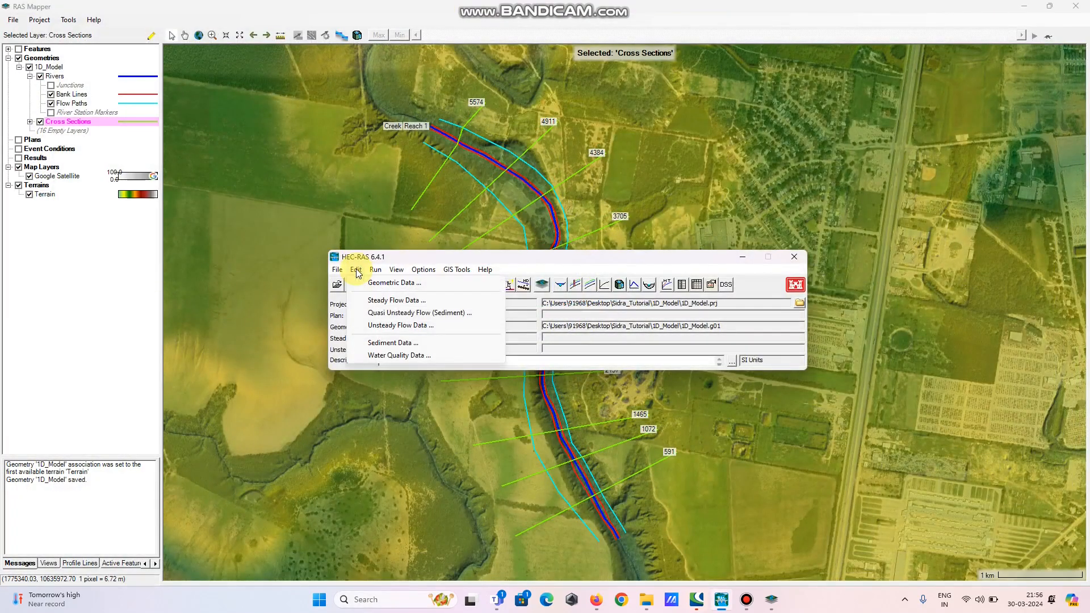
pyautogui.click(379, 301)
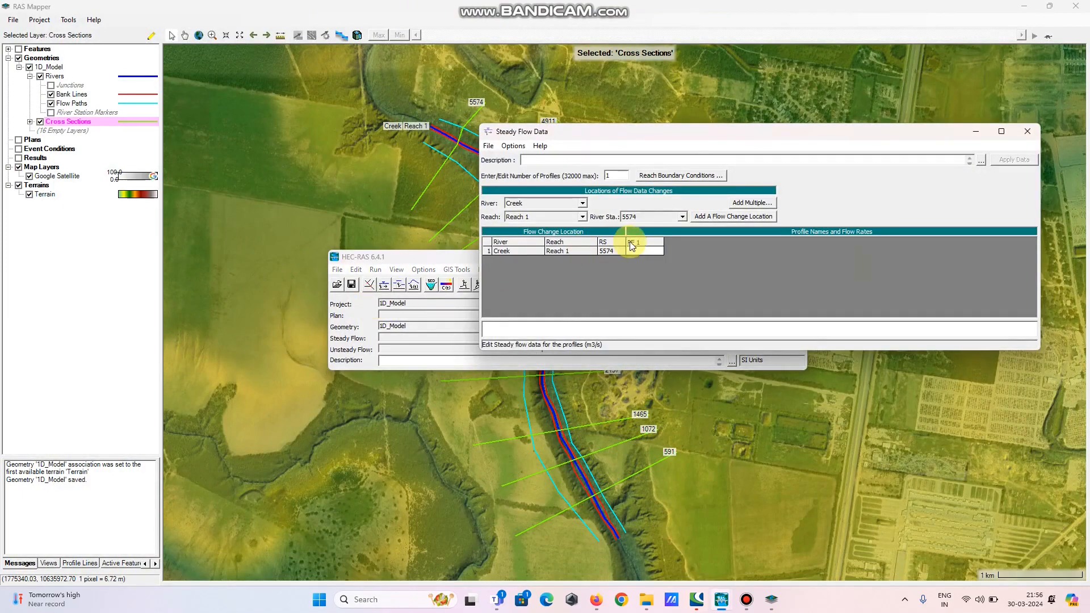
pyautogui.moveTo(704, 137); pyautogui.dragTo(742, 245)
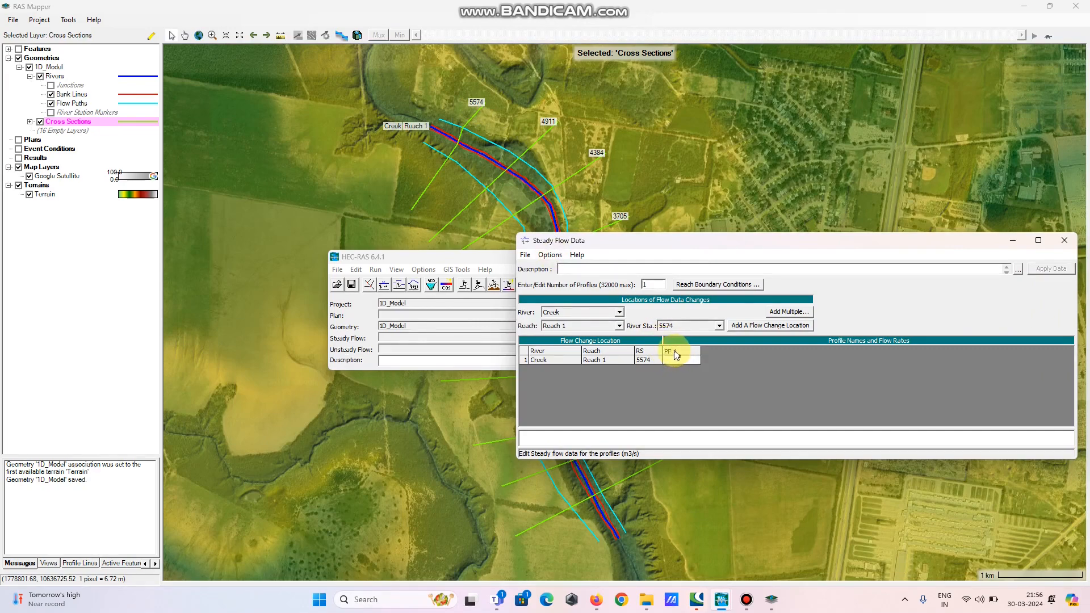
pyautogui.moveTo(703, 249); pyautogui.dragTo(672, 172)
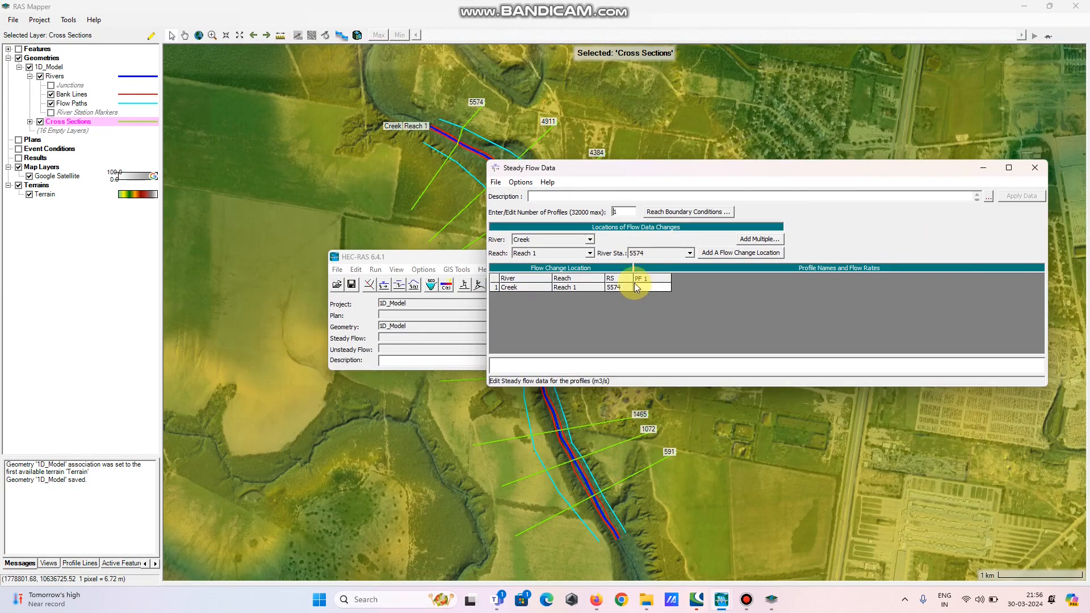
pyautogui.moveTo(707, 171); pyautogui.dragTo(739, 181)
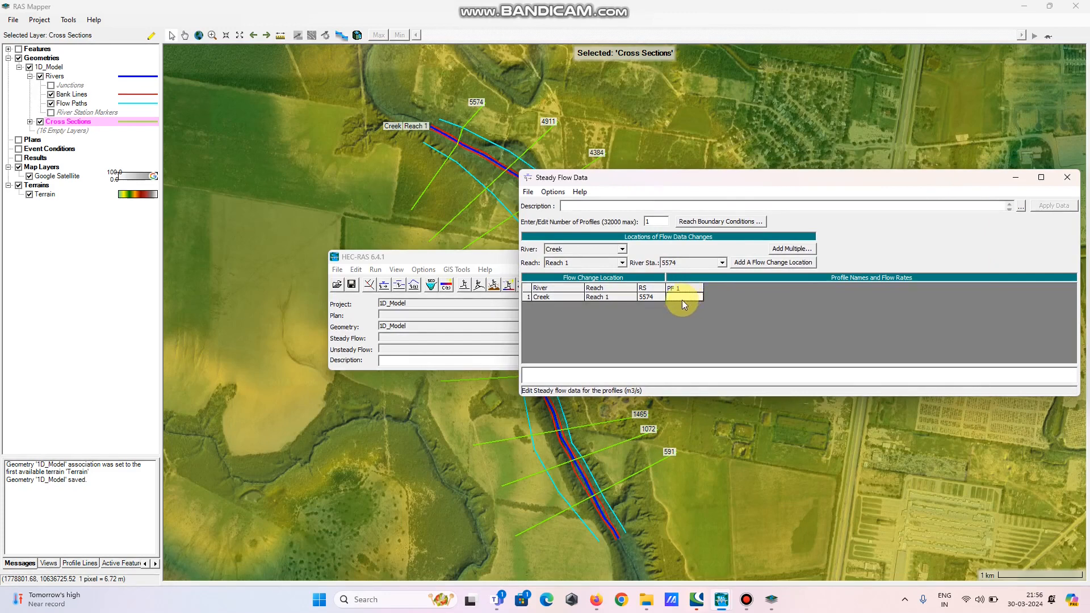
pyautogui.write('5000')
pyautogui.doubleClick(683, 297)
pyautogui.moveTo(684, 300); pyautogui.dragTo(648, 301)
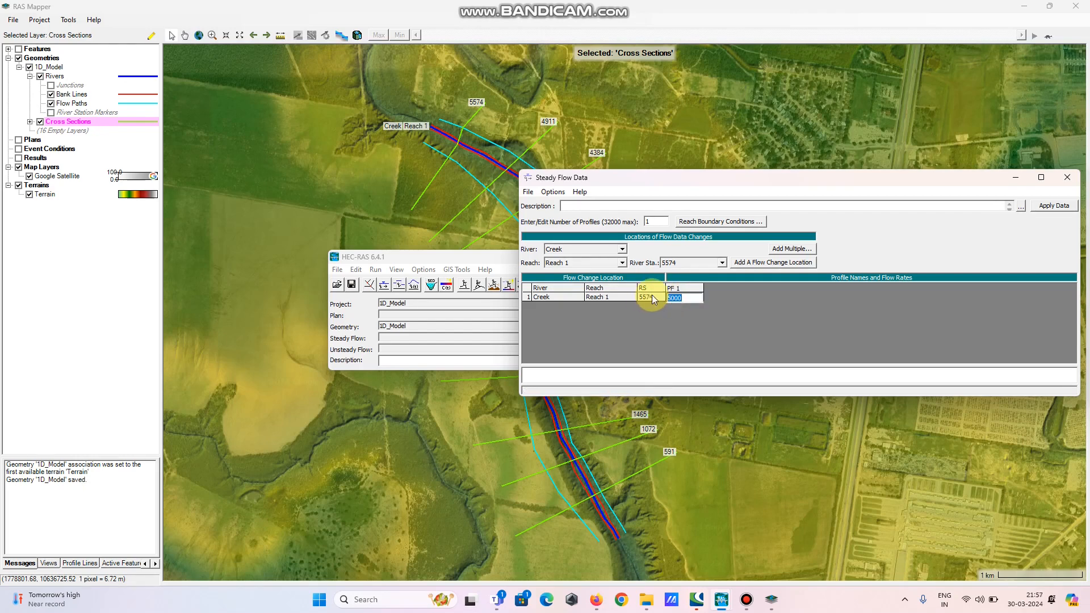
pyautogui.write('300')
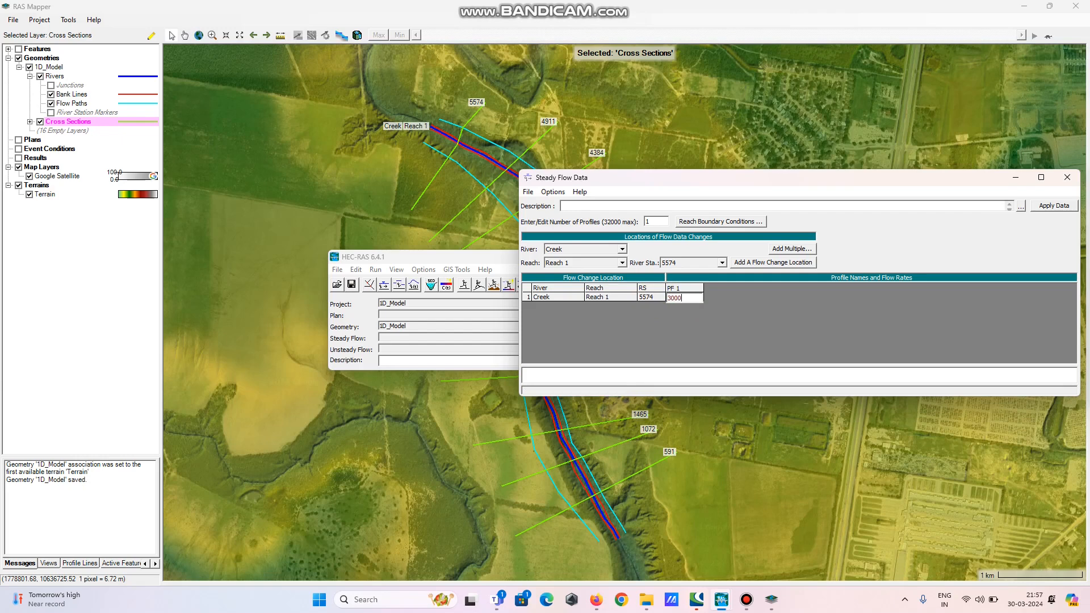
pyautogui.click(685, 297)
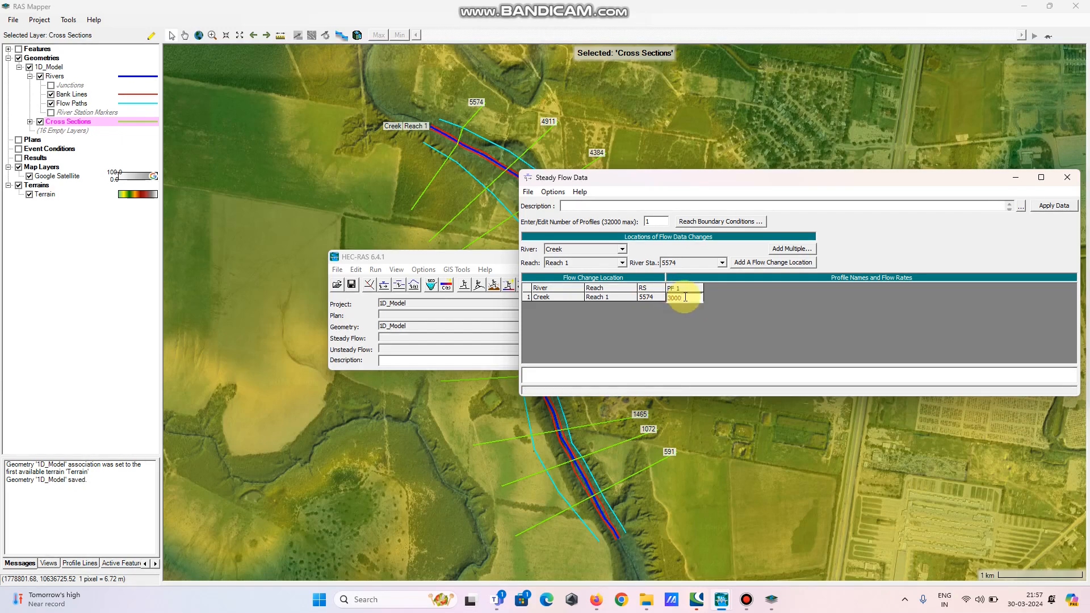
pyautogui.press('Return')
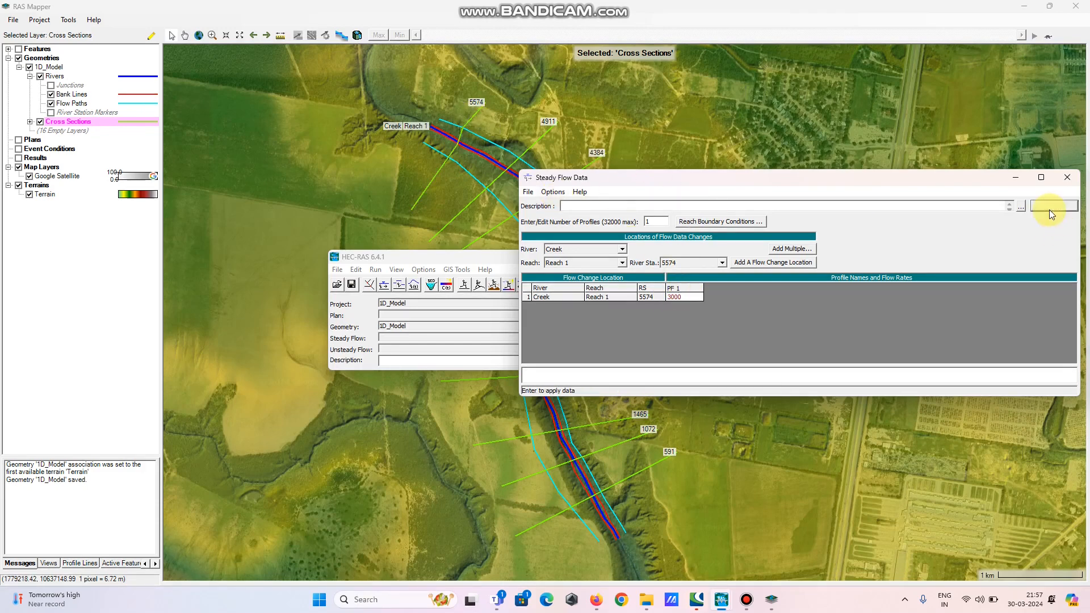
# Save the steady flow data under the title std flow
pyautogui.click(593, 249)
pyautogui.click(528, 192)
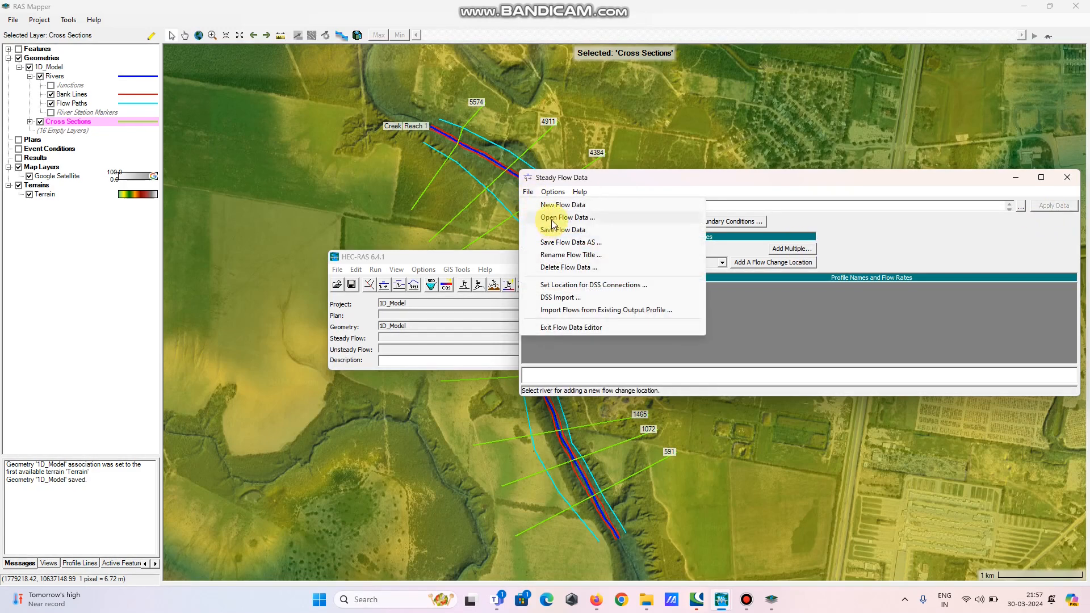
pyautogui.click(553, 230)
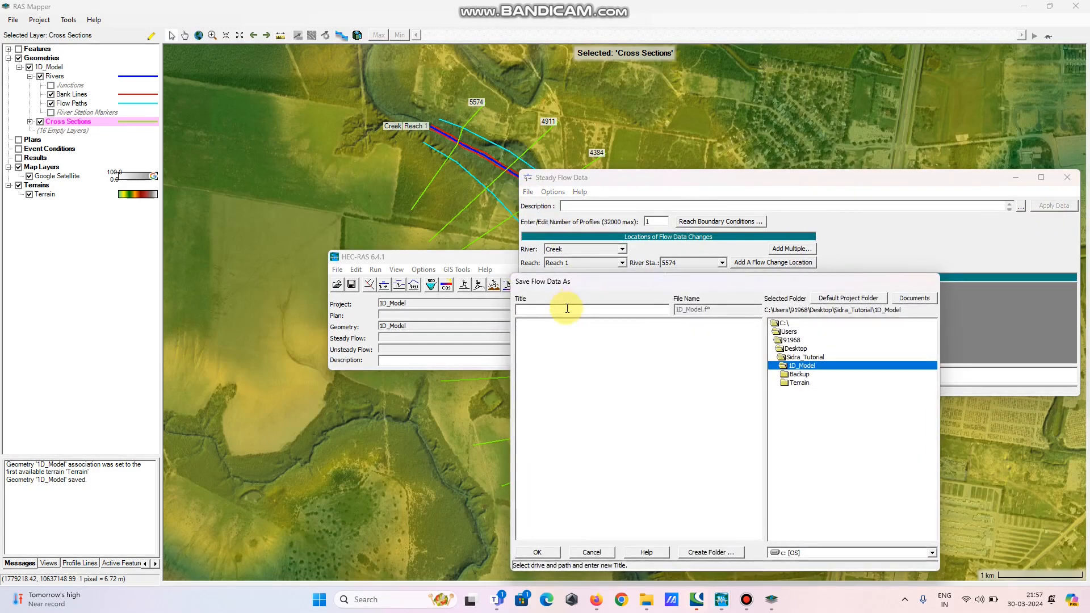
pyautogui.click(567, 310)
pyautogui.write('std fl')
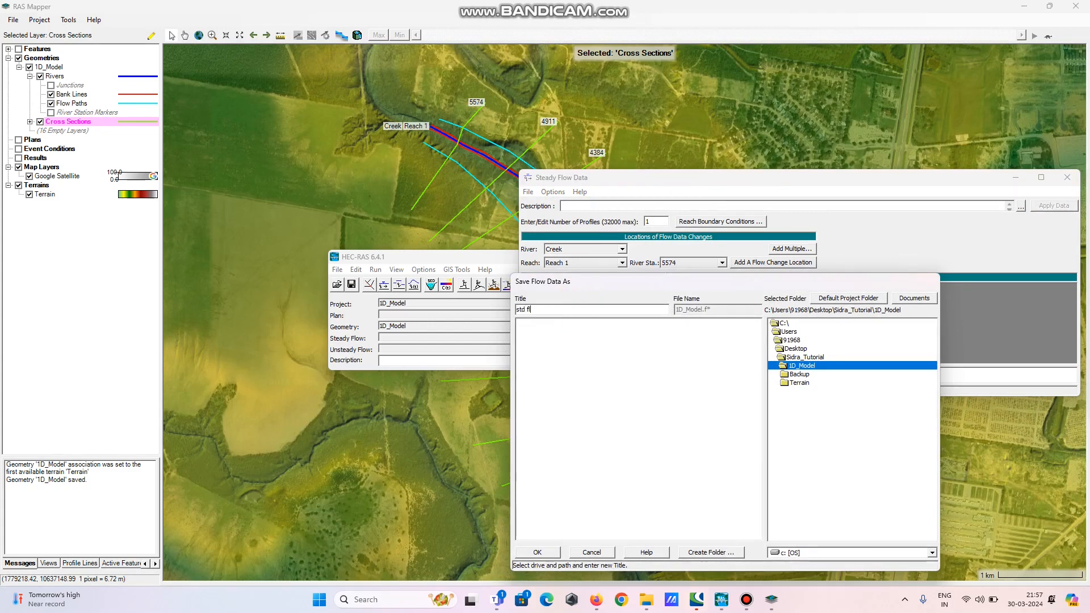
pyautogui.write('ow')
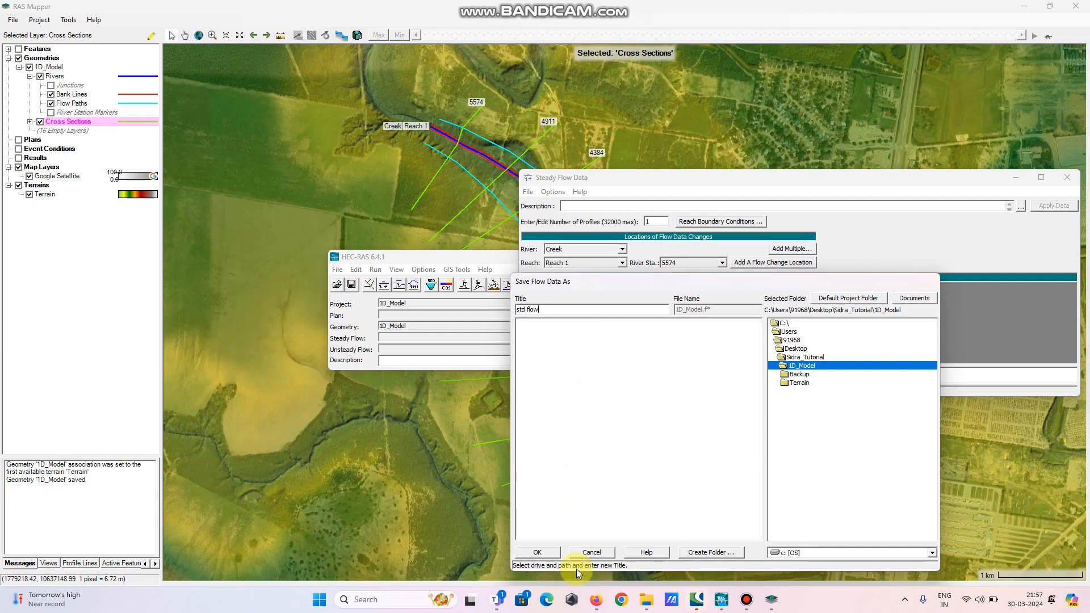
pyautogui.click(537, 552)
pyautogui.click(528, 194)
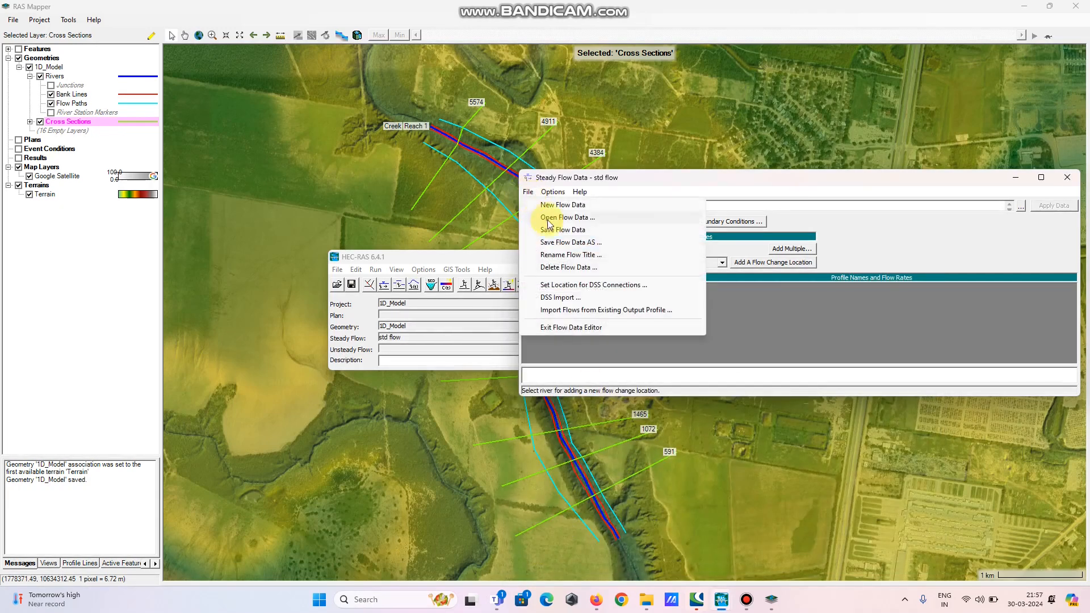
pyautogui.click(553, 230)
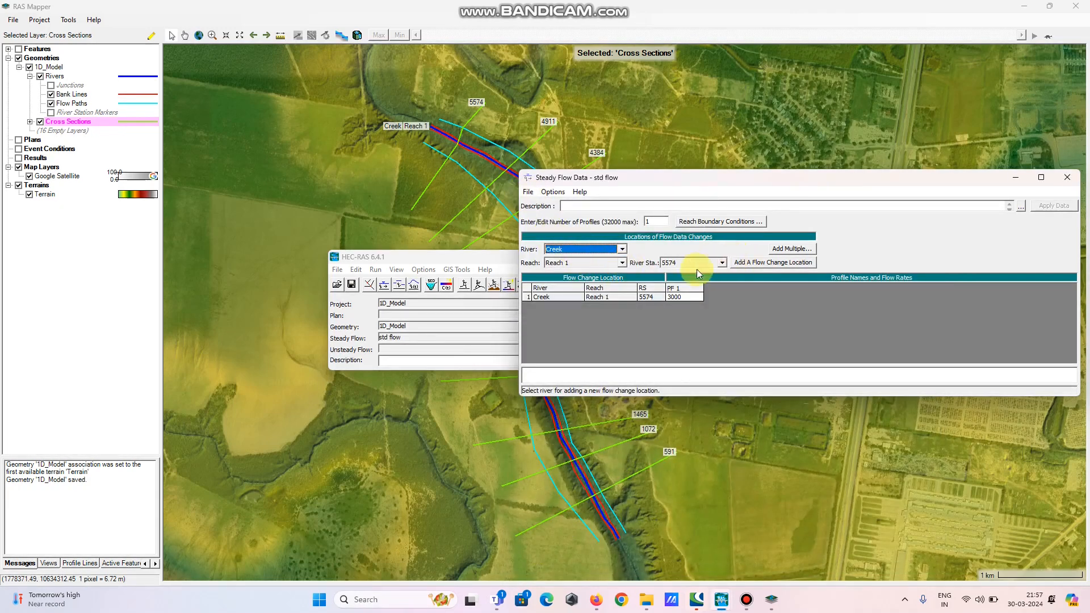
# Review the reach boundary conditions for all profiles and accept the dialog
pyautogui.click(712, 223)
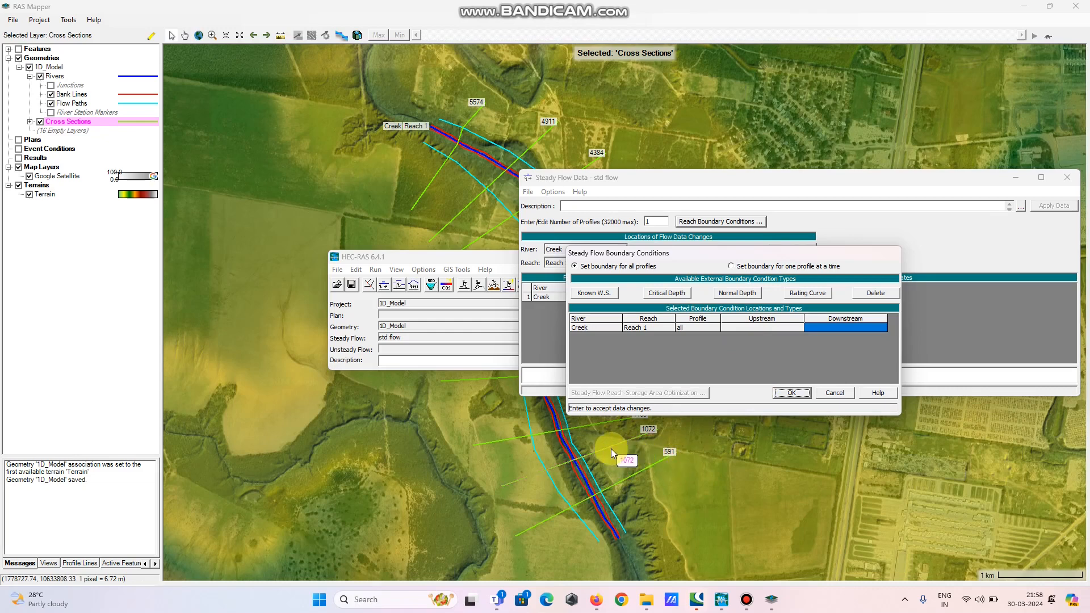
pyautogui.click(786, 393)
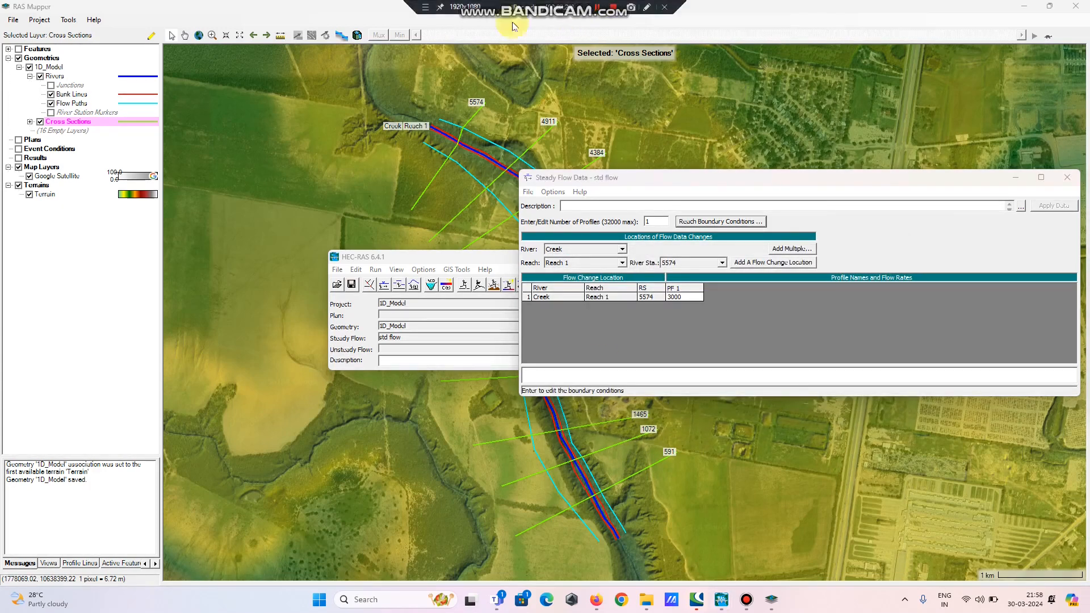
# Open the profile plot and measure the bed slope of the first segment, selecting its dy/dx value
pyautogui.click(476, 263)
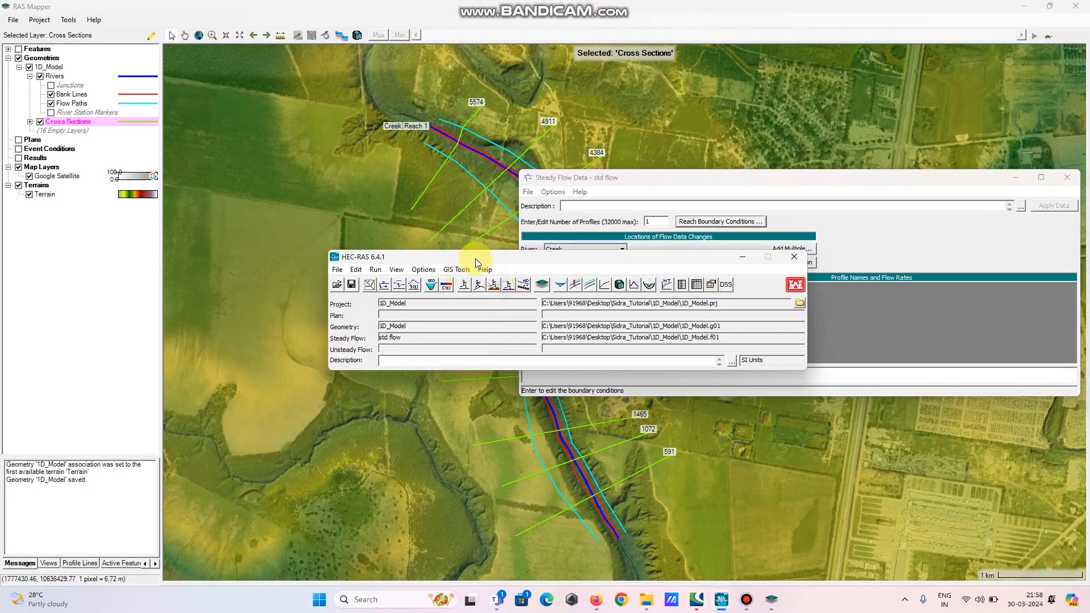
pyautogui.click(578, 287)
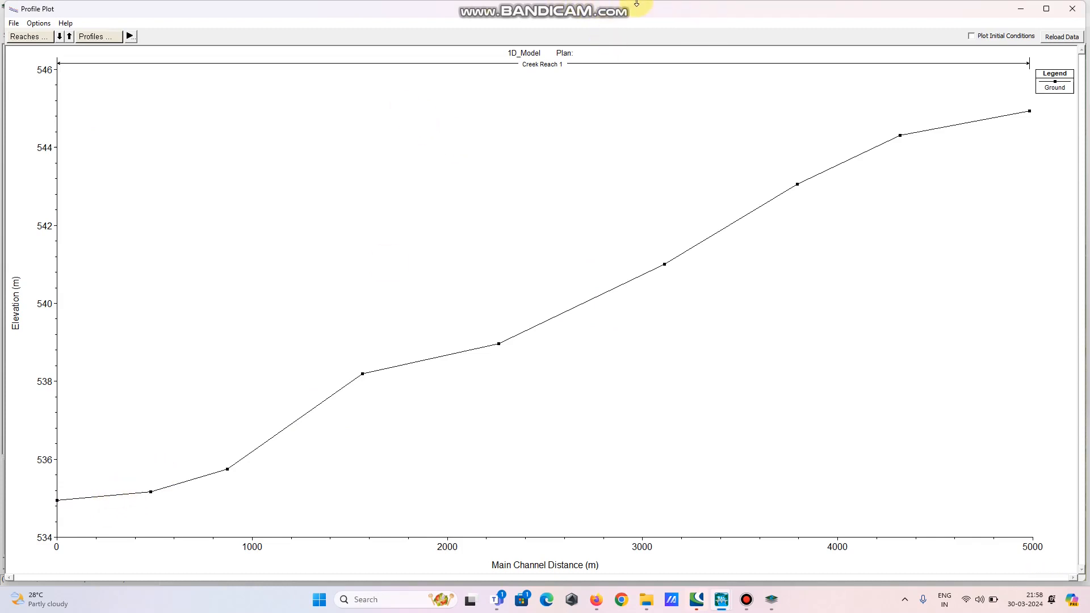
pyautogui.moveTo(619, 11)
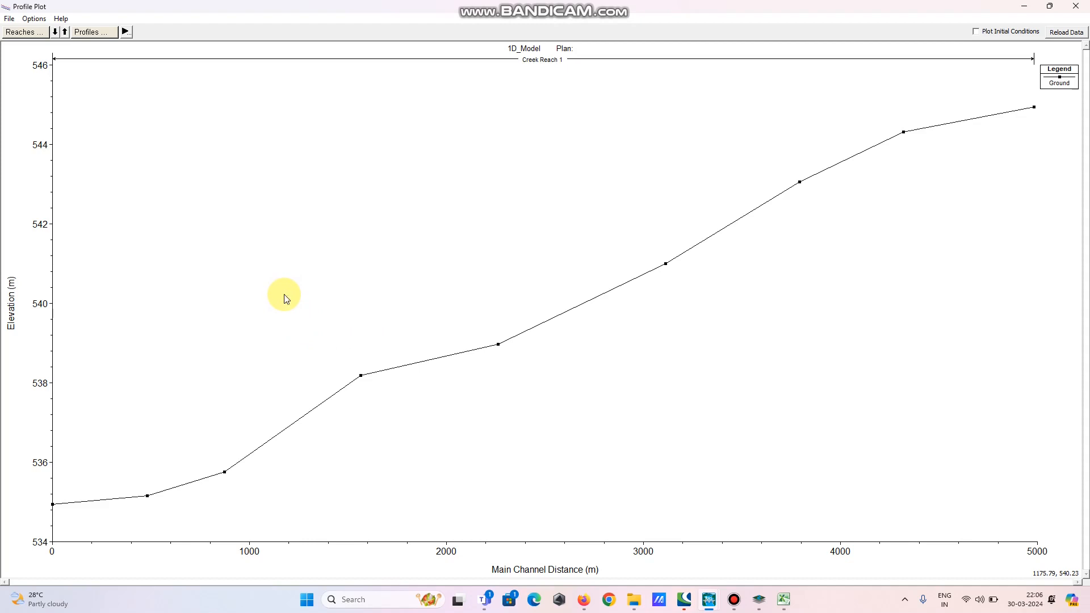
pyautogui.click(53, 505)
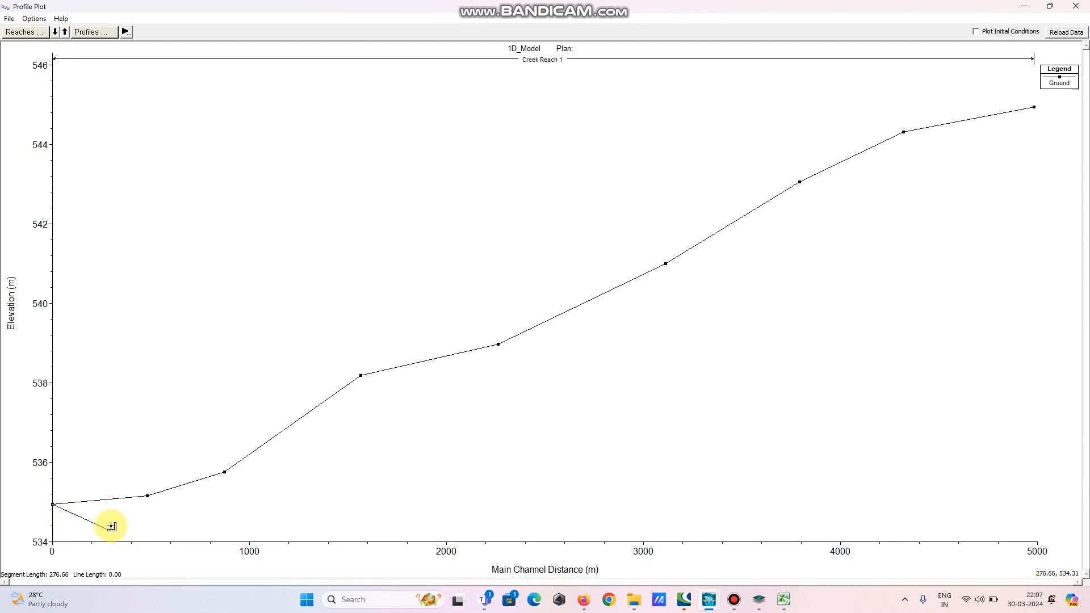
pyautogui.doubleClick(147, 495)
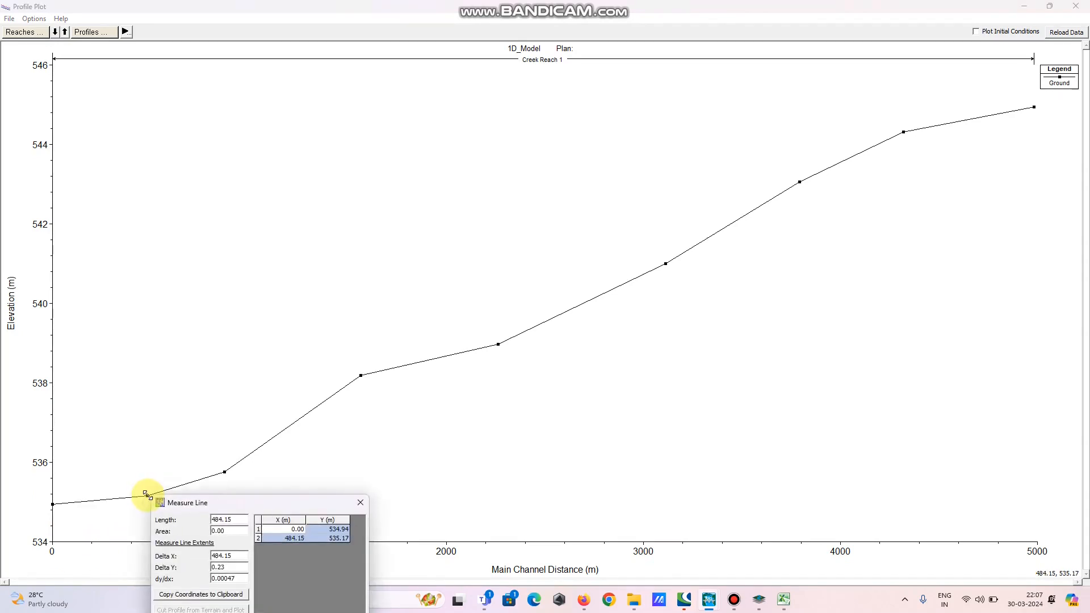
pyautogui.moveTo(270, 501); pyautogui.dragTo(371, 310)
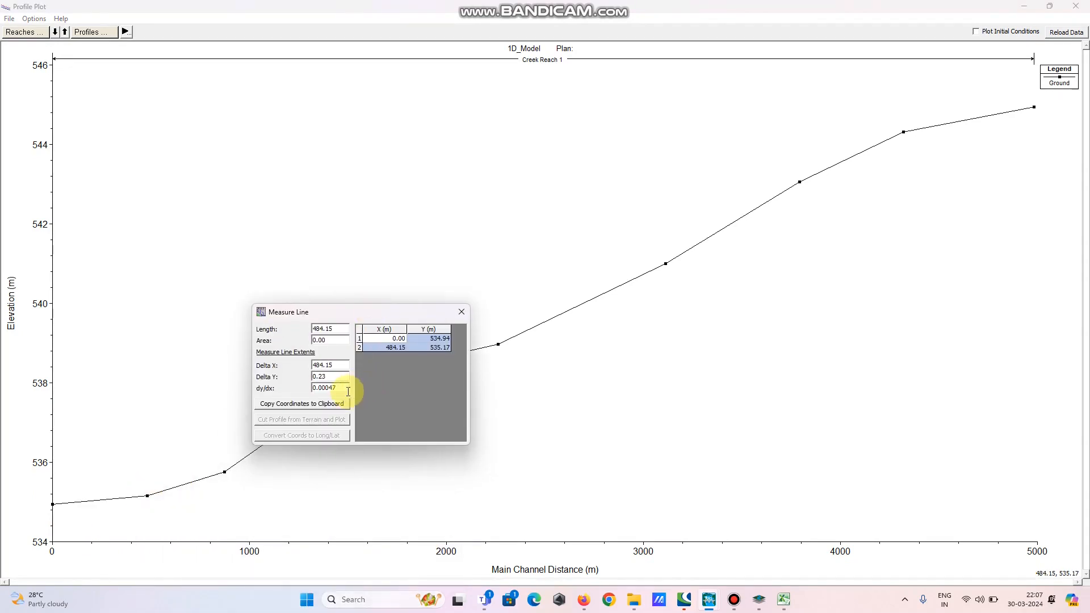
pyautogui.doubleClick(318, 388)
pyautogui.hotkey('ctrl', 'c')
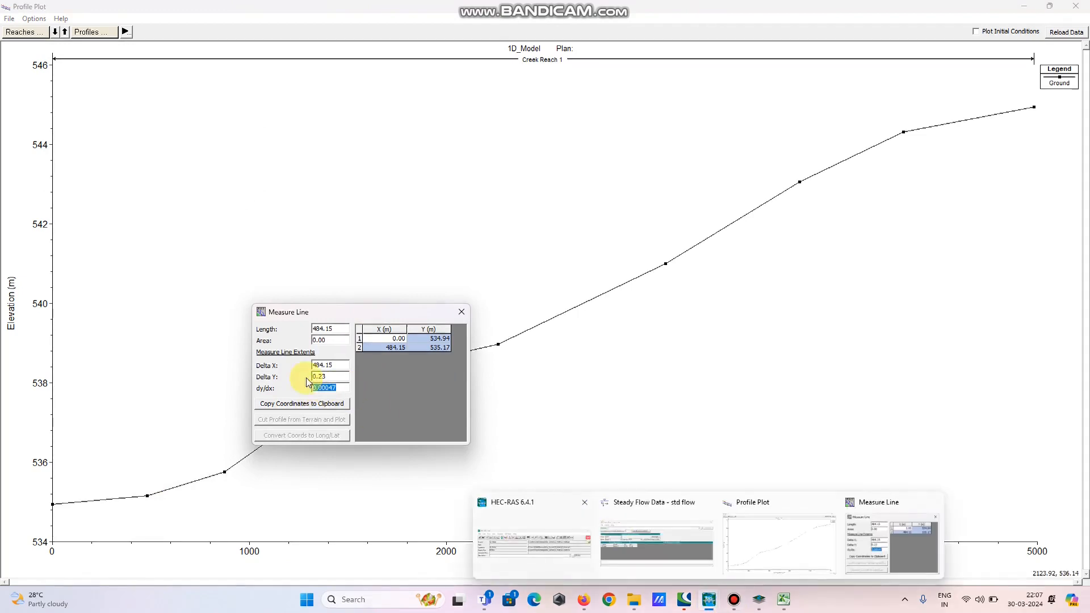
# Switch to Excel and paste the slope 0.00047 into cell T29
pyautogui.click(782, 602)
pyautogui.click(716, 428)
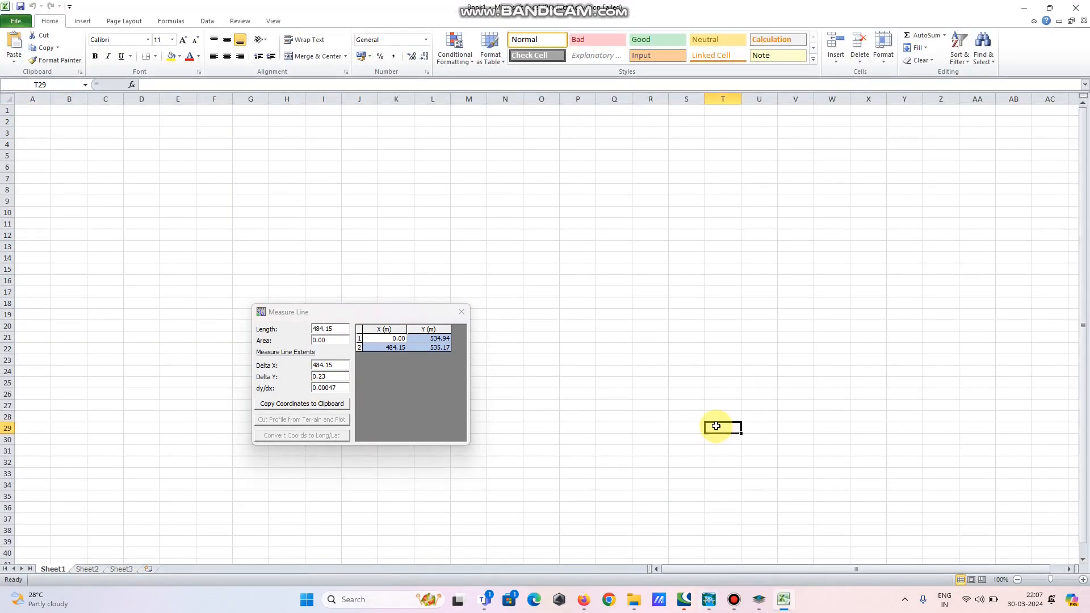
pyautogui.hotkey('ctrl', 'v')
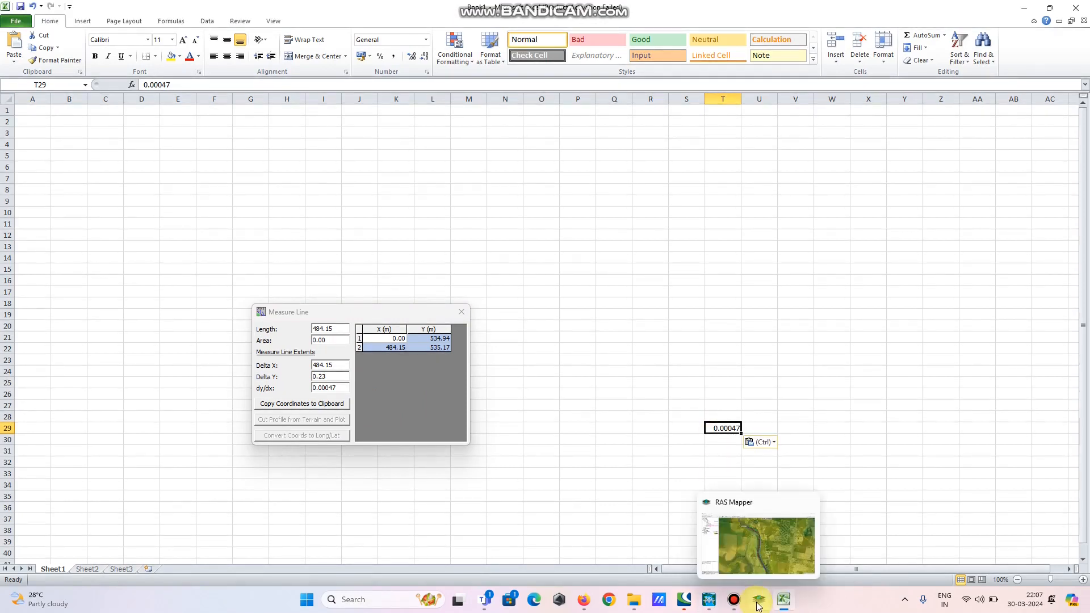
# Back in the profile plot, close the old measurement and measure the bed slope of the second segment, selecting its dy/dx value
pyautogui.moveTo(714, 606)
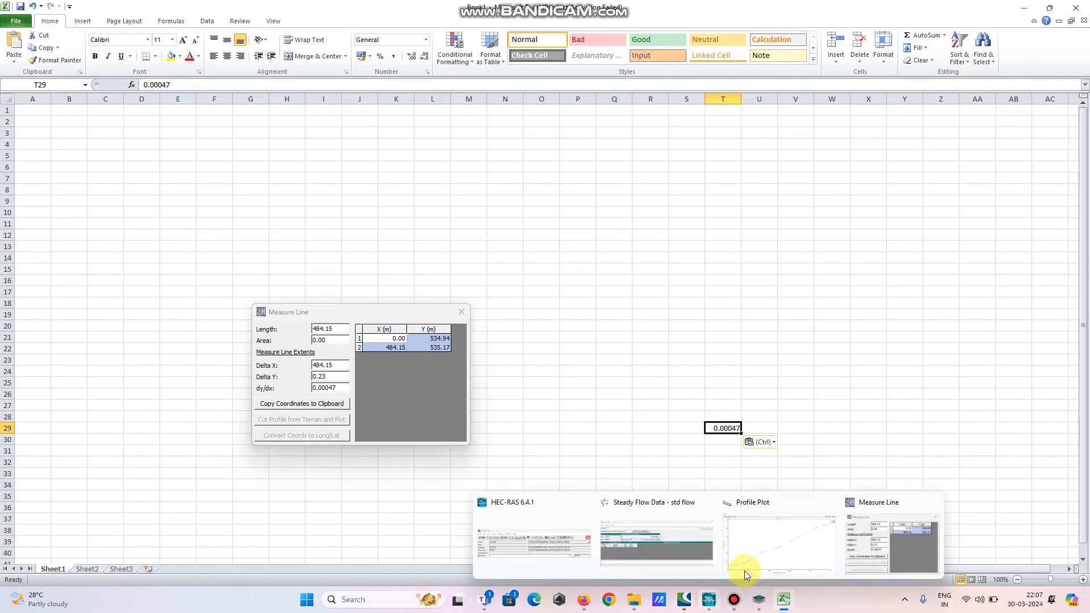
pyautogui.click(801, 533)
pyautogui.click(462, 312)
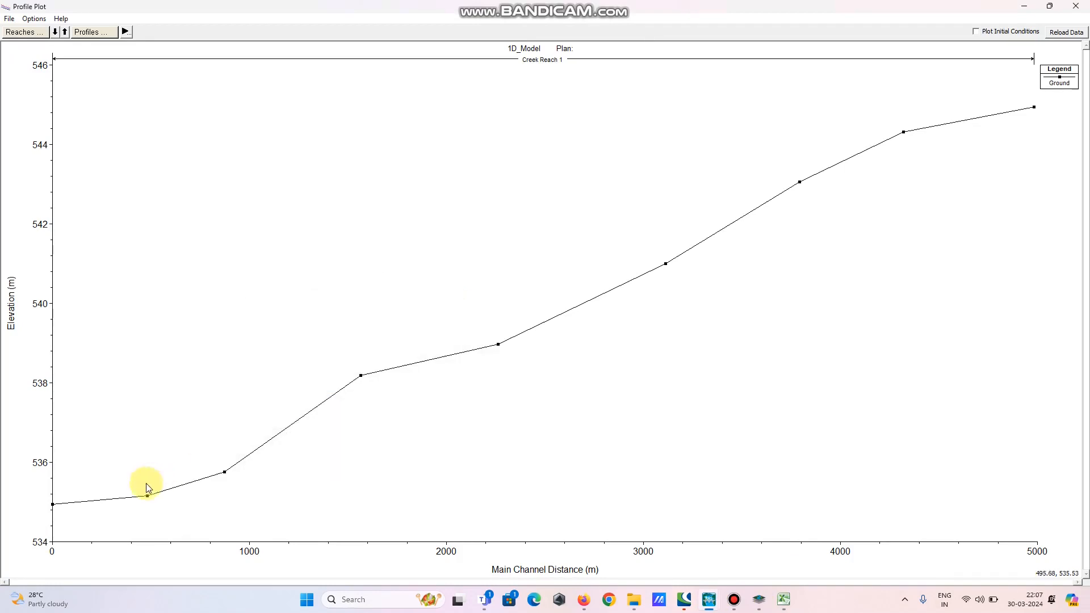
pyautogui.moveTo(148, 497); pyautogui.dragTo(225, 473)
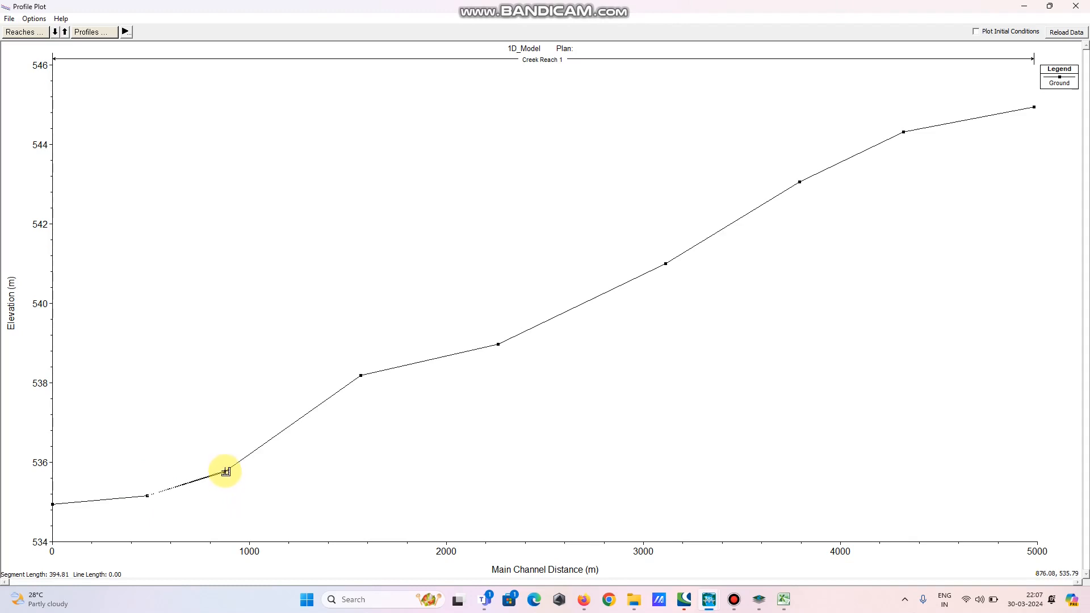
pyautogui.doubleClick(225, 472)
pyautogui.moveTo(328, 482); pyautogui.dragTo(409, 355)
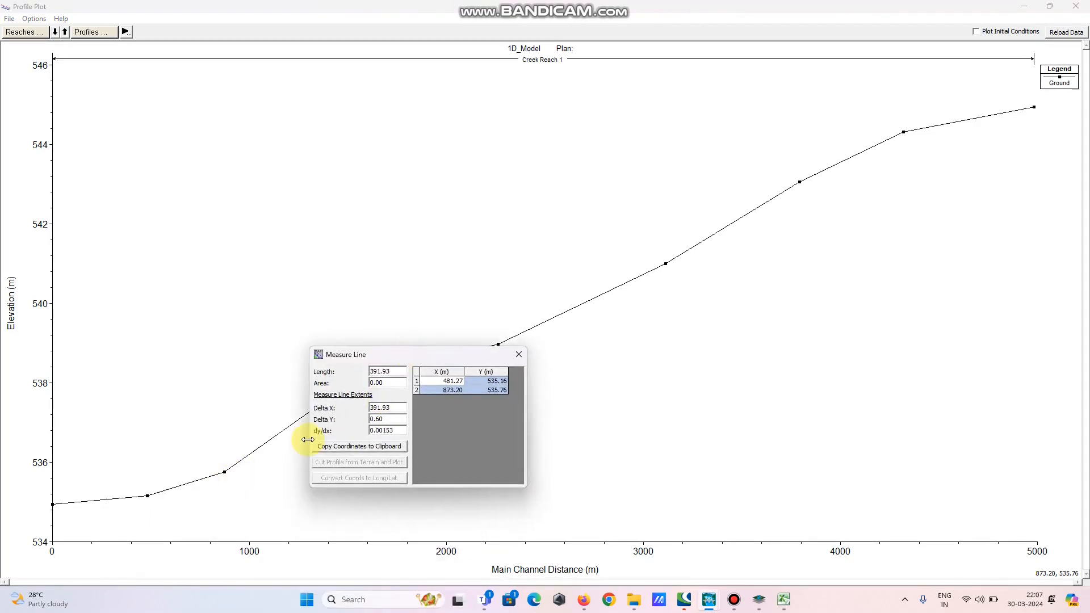
pyautogui.doubleClick(382, 431)
pyautogui.hotkey('ctrl', 'c')
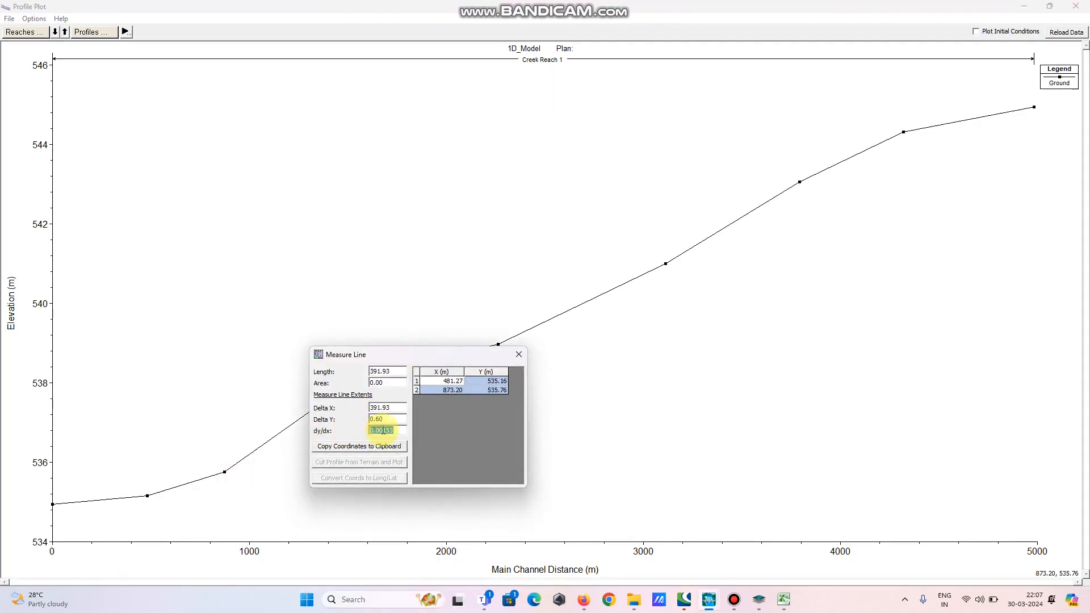
# Switch to Excel and paste the slope 0.00153 into cell T30
pyautogui.click(782, 599)
pyautogui.click(721, 441)
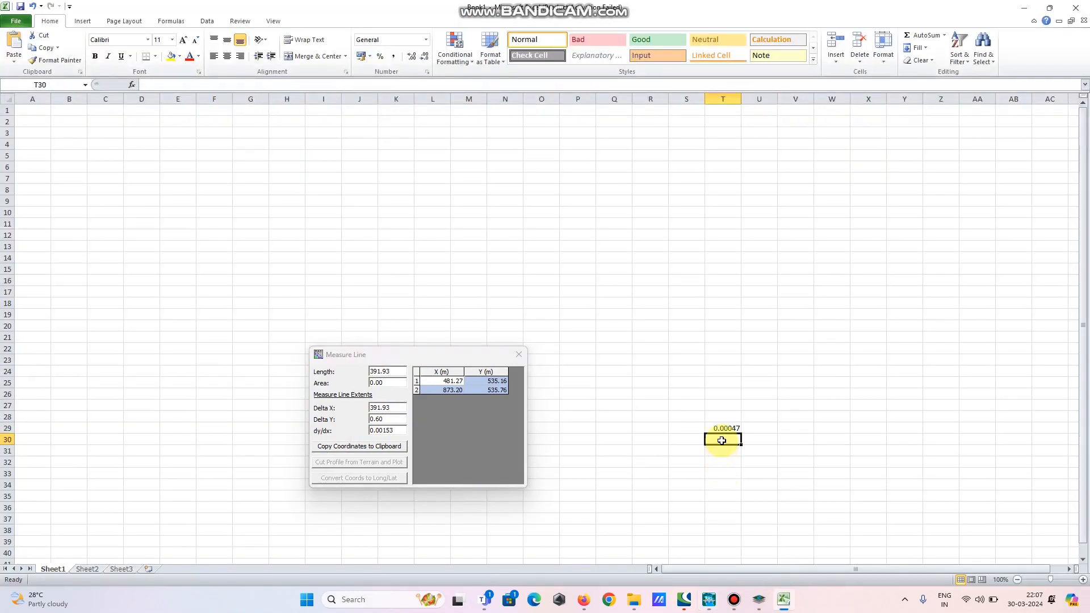
pyautogui.hotkey('ctrl', 'v')
# Enter =AVERAGE(T29:T30) in cell T31 and copy the resulting average slope
pyautogui.click(719, 452)
pyautogui.doubleClick(719, 452)
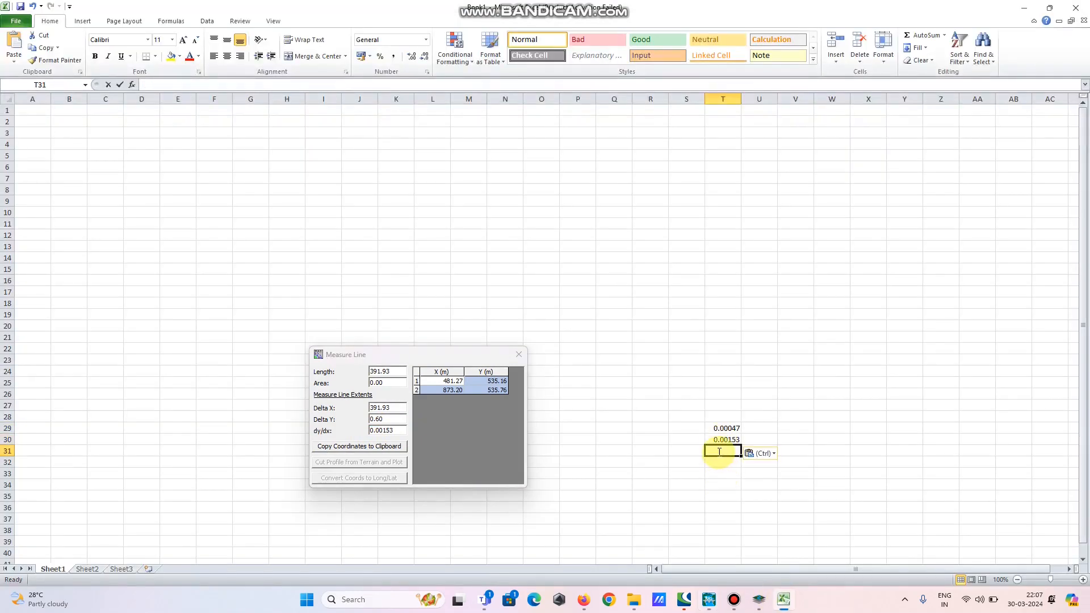
pyautogui.write('=a')
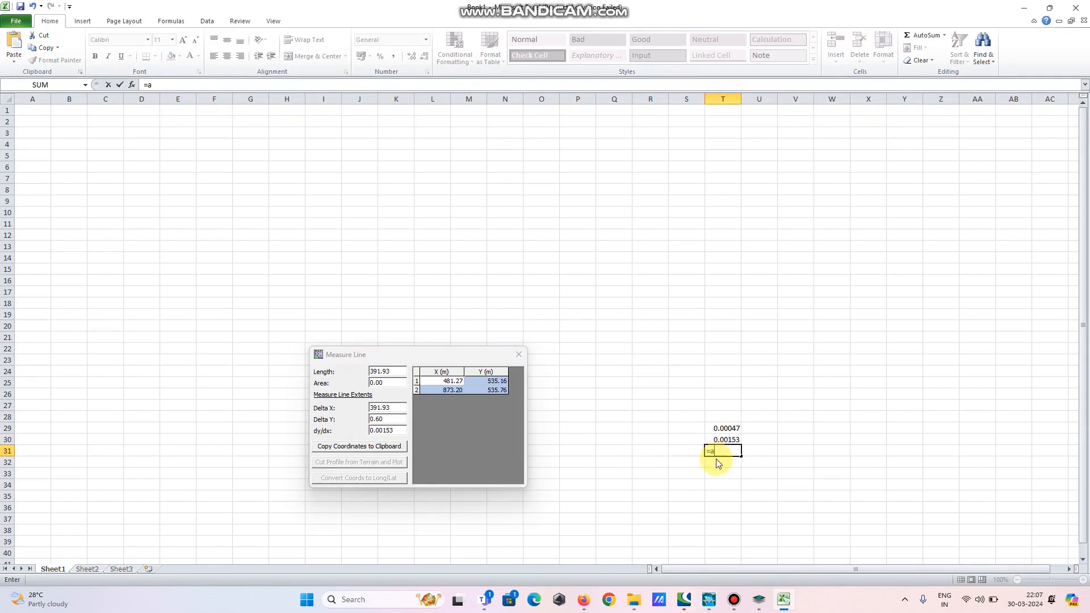
pyautogui.write('vera')
pyautogui.doubleClick(742, 463)
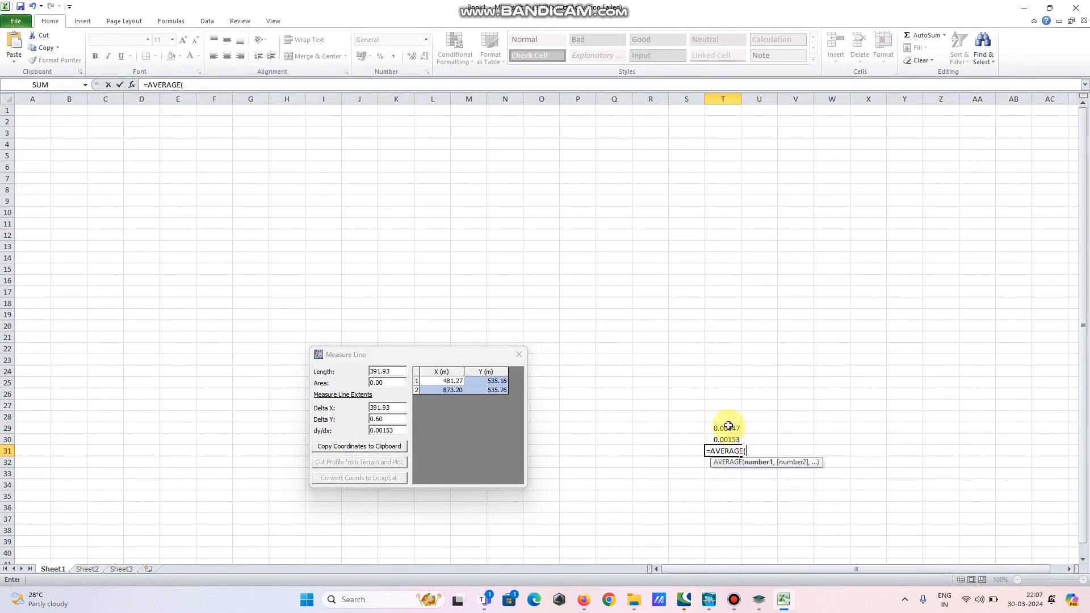
pyautogui.moveTo(729, 426); pyautogui.dragTo(727, 440)
pyautogui.press('Return')
pyautogui.click(727, 451)
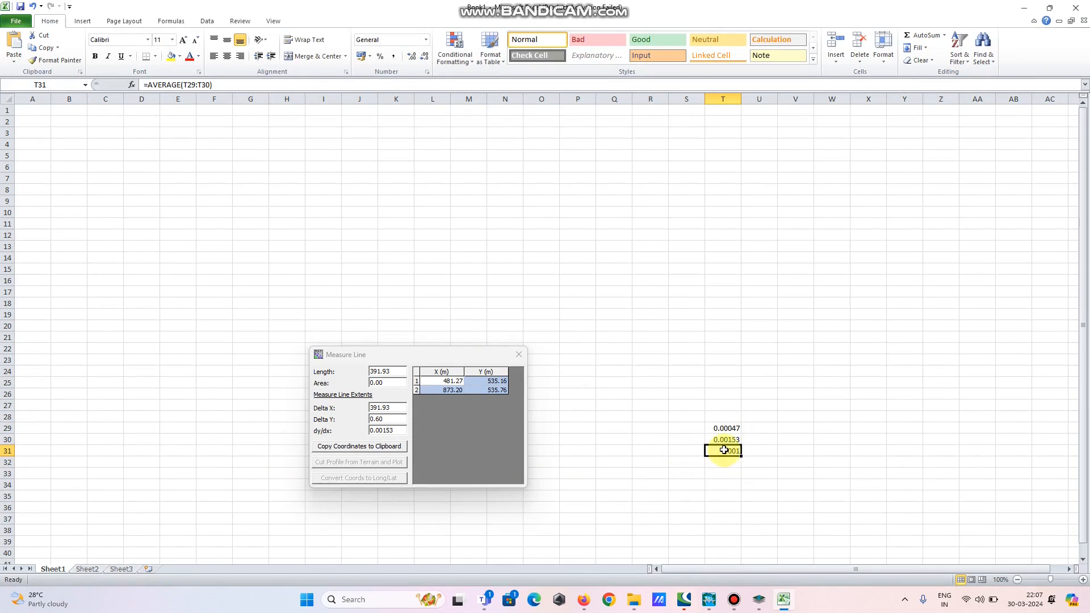
pyautogui.hotkey('ctrl', 'c')
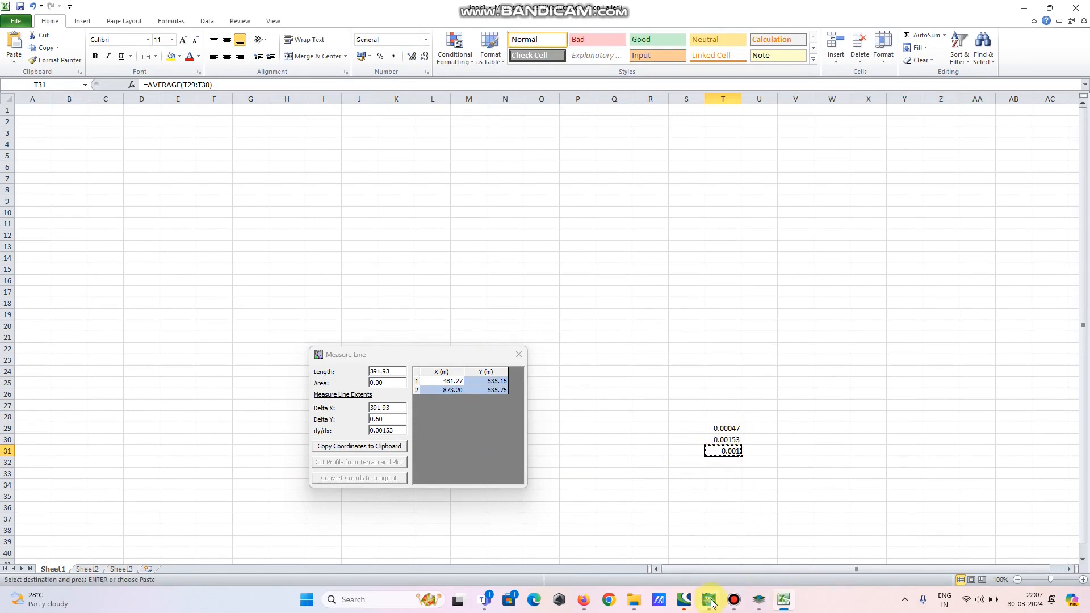
# In the steady flow data, set the downstream reach boundary to Normal Depth with slope 0.001 for all profiles
pyautogui.moveTo(711, 604)
pyautogui.click(684, 564)
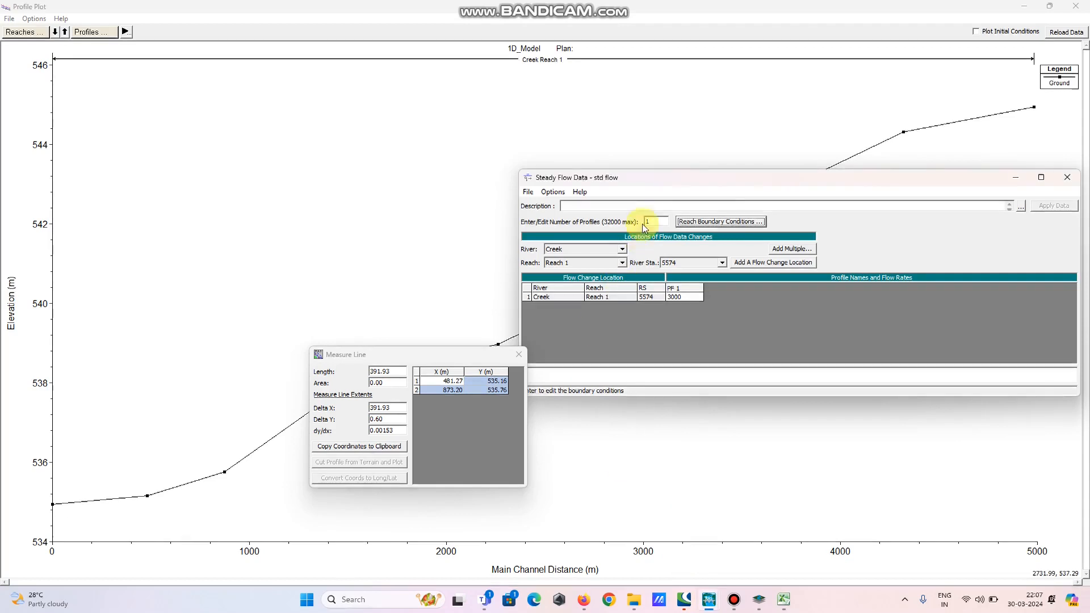
pyautogui.click(727, 223)
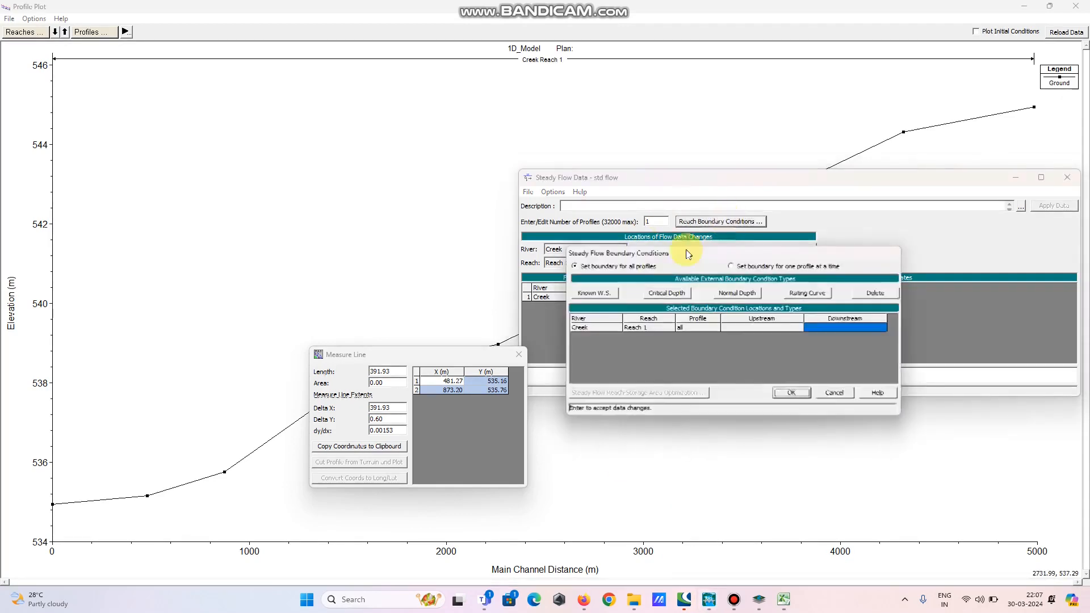
pyautogui.click(728, 294)
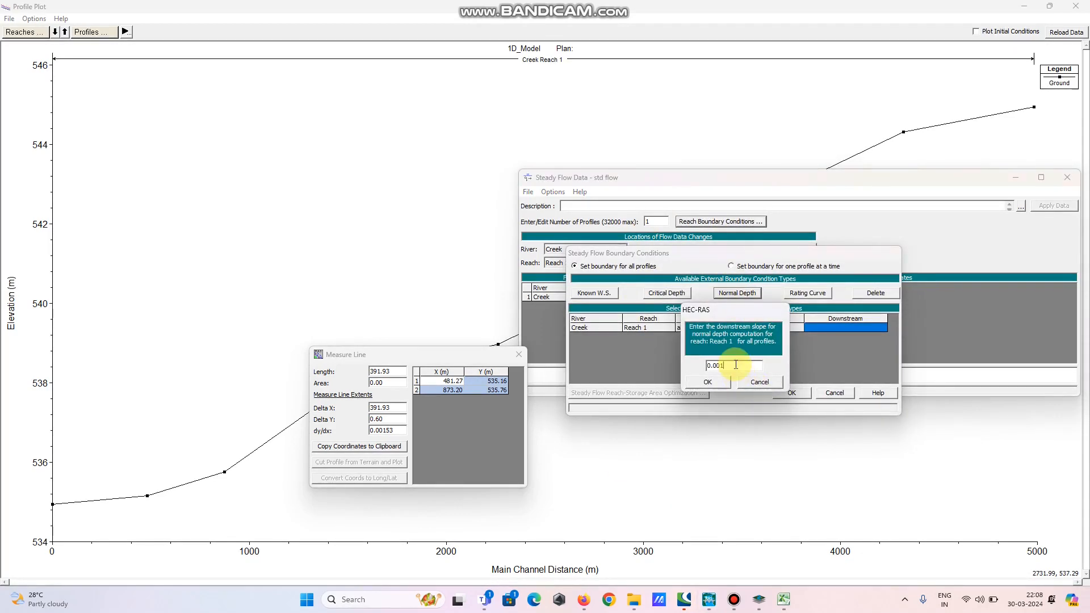
pyautogui.click(710, 381)
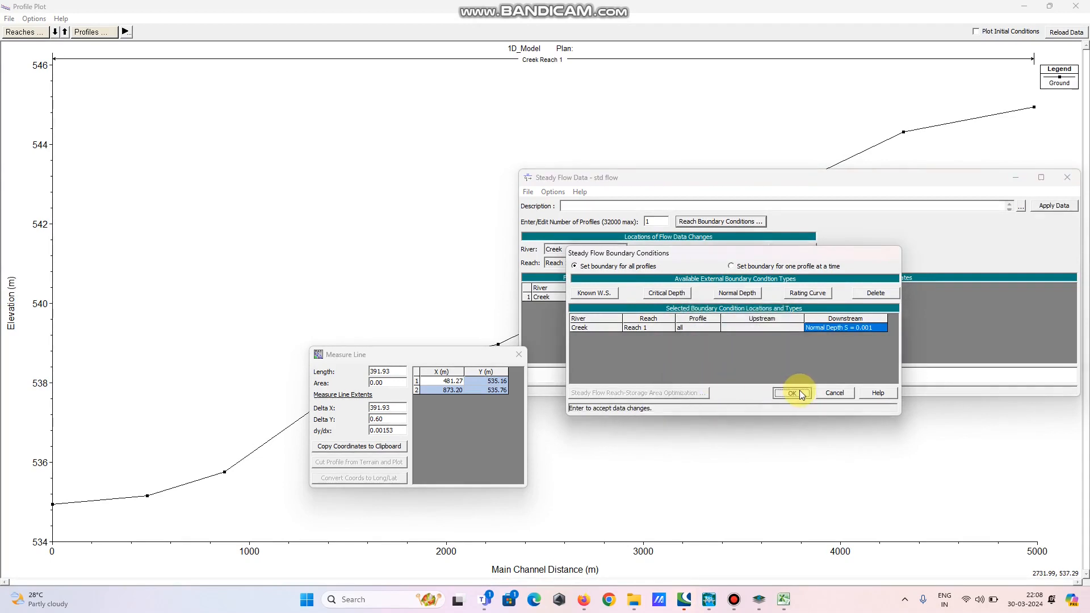
pyautogui.click(794, 393)
# Apply and save the steady flow data, then close the flow editor, profile plot and Measure Line windows
pyautogui.click(1052, 207)
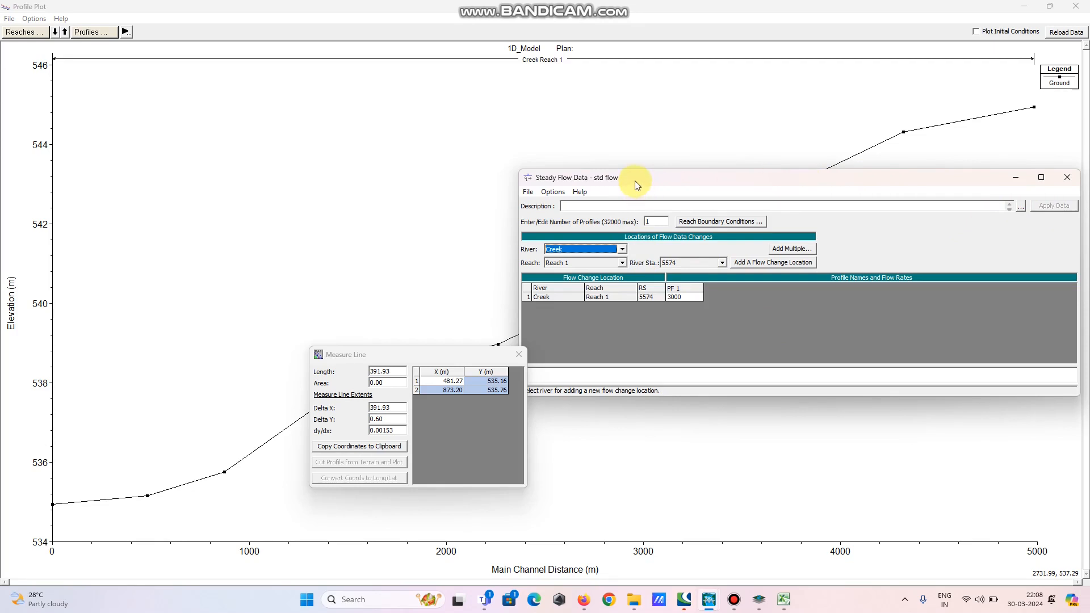
pyautogui.moveTo(635, 179); pyautogui.dragTo(595, 119)
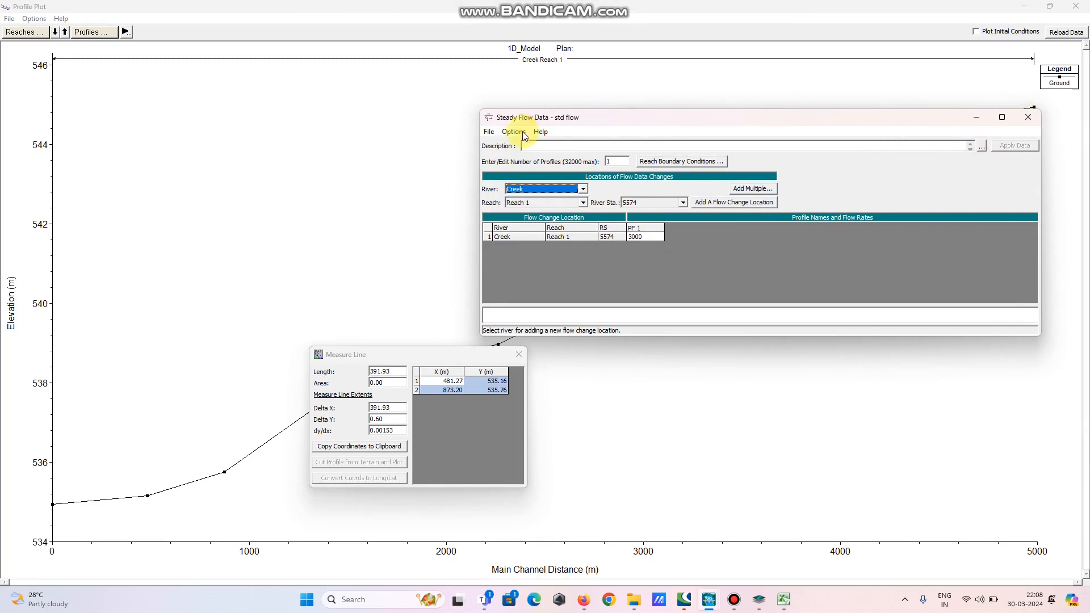
pyautogui.click(490, 132)
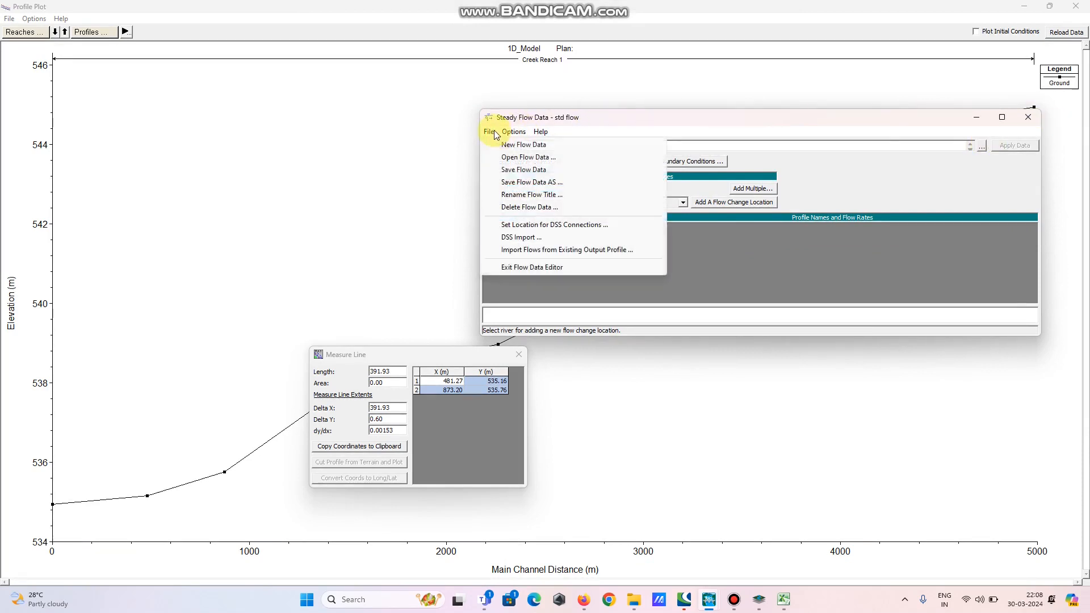
pyautogui.click(507, 171)
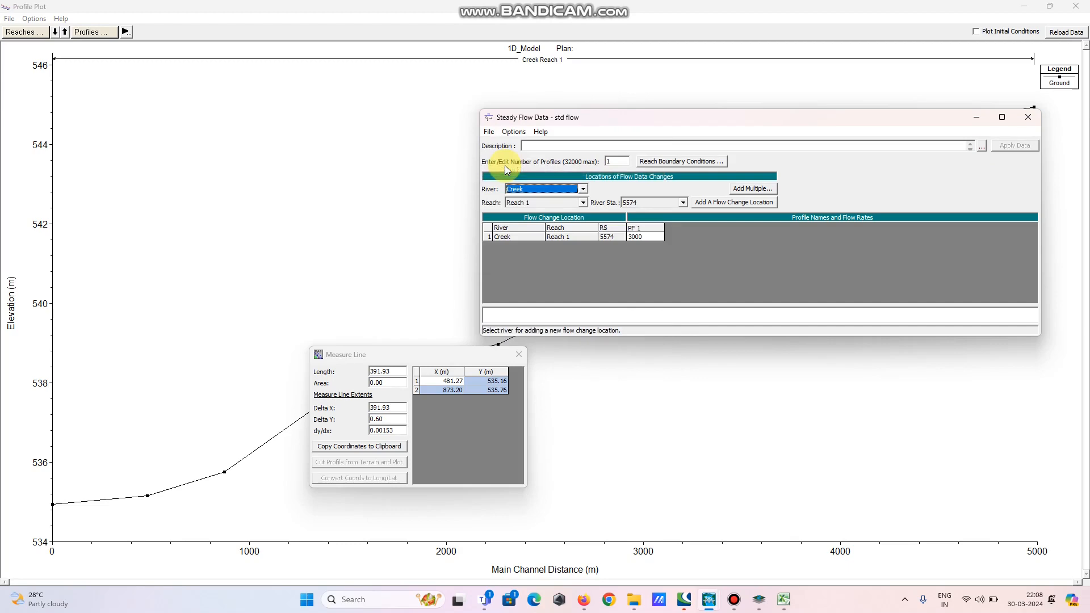
pyautogui.click(1029, 117)
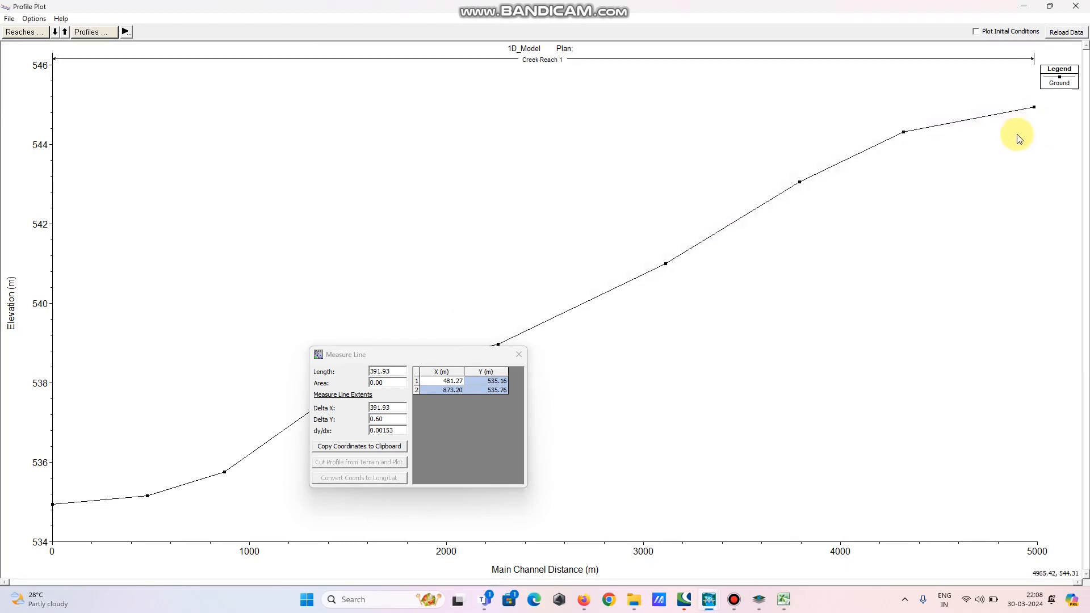
pyautogui.click(1076, 6)
pyautogui.click(518, 354)
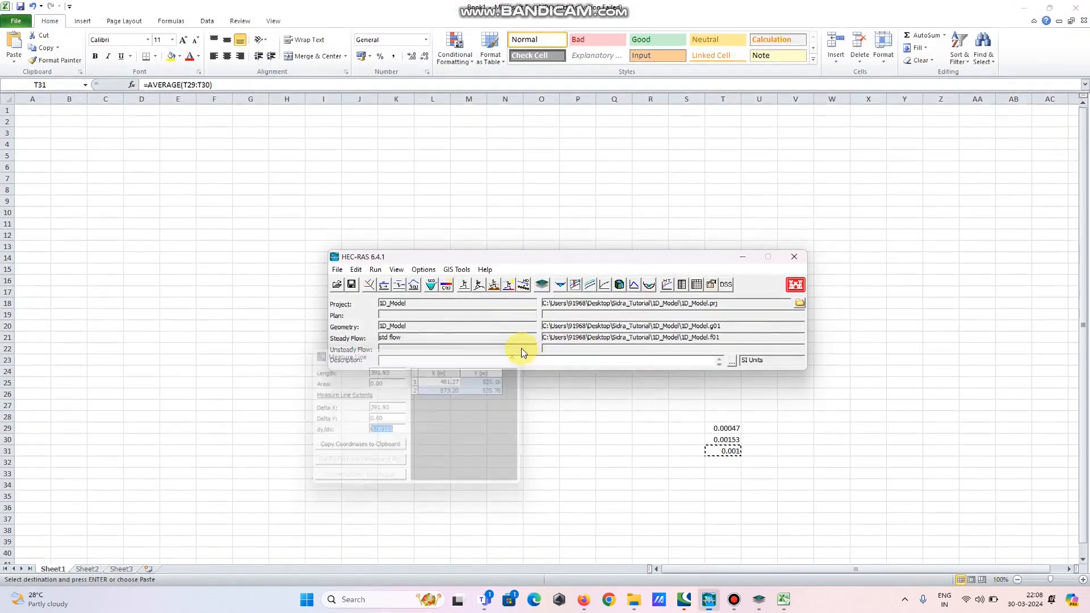
# Open Steady Flow Analysis and create a new plan titled 1D_std state with short ID 1D_STD
pyautogui.click(375, 271)
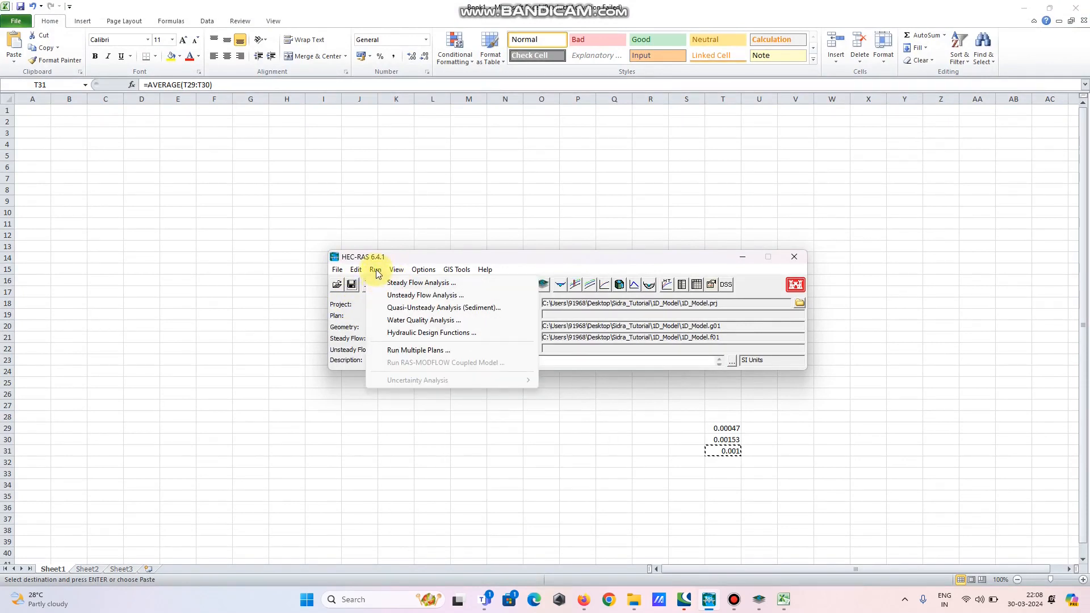
pyautogui.click(392, 284)
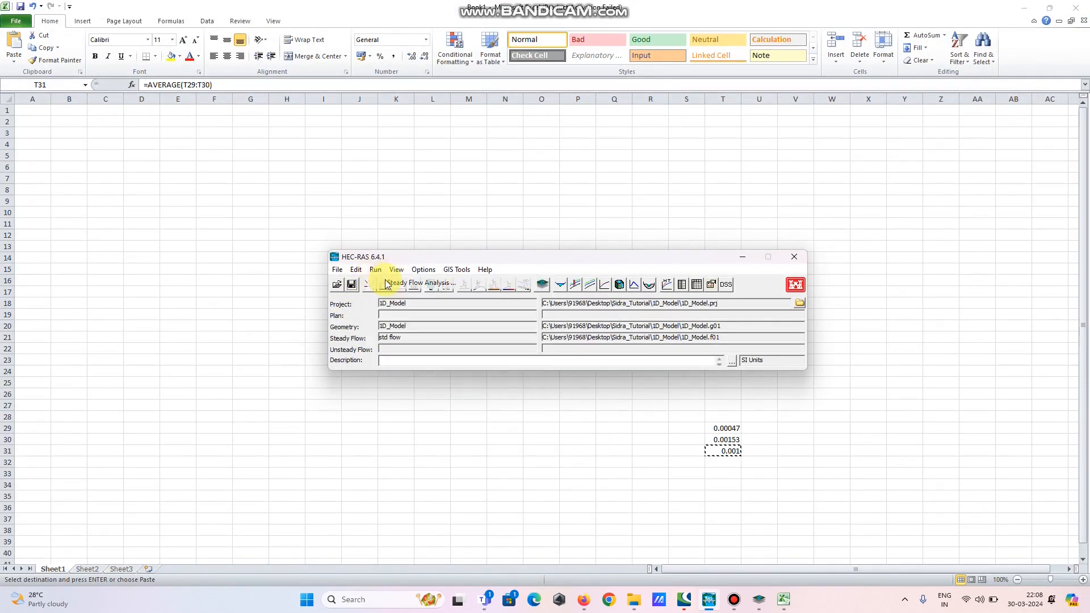
pyautogui.click(596, 319)
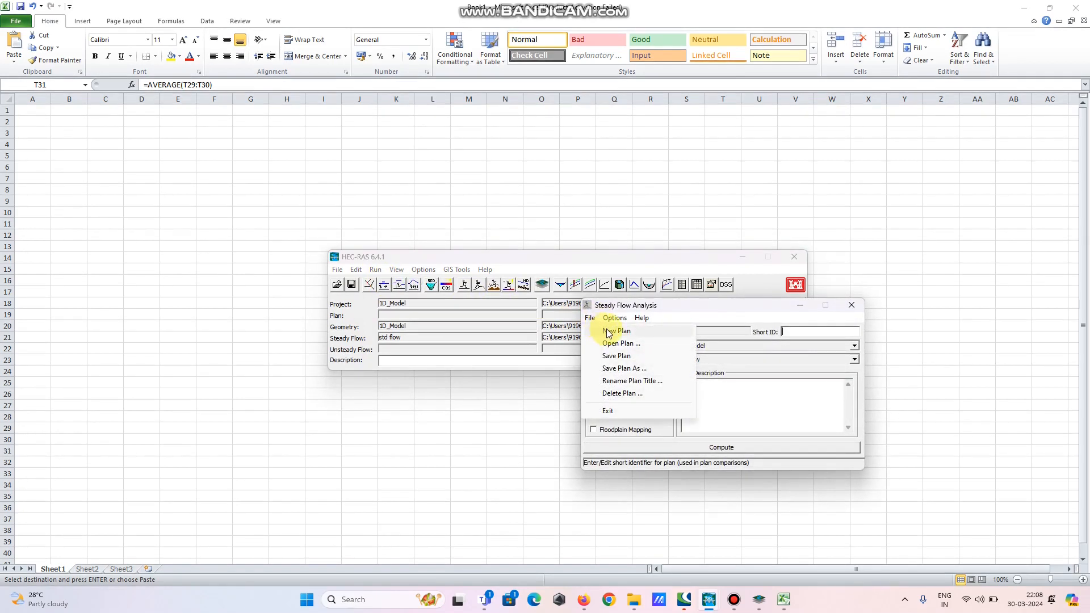
pyautogui.click(608, 333)
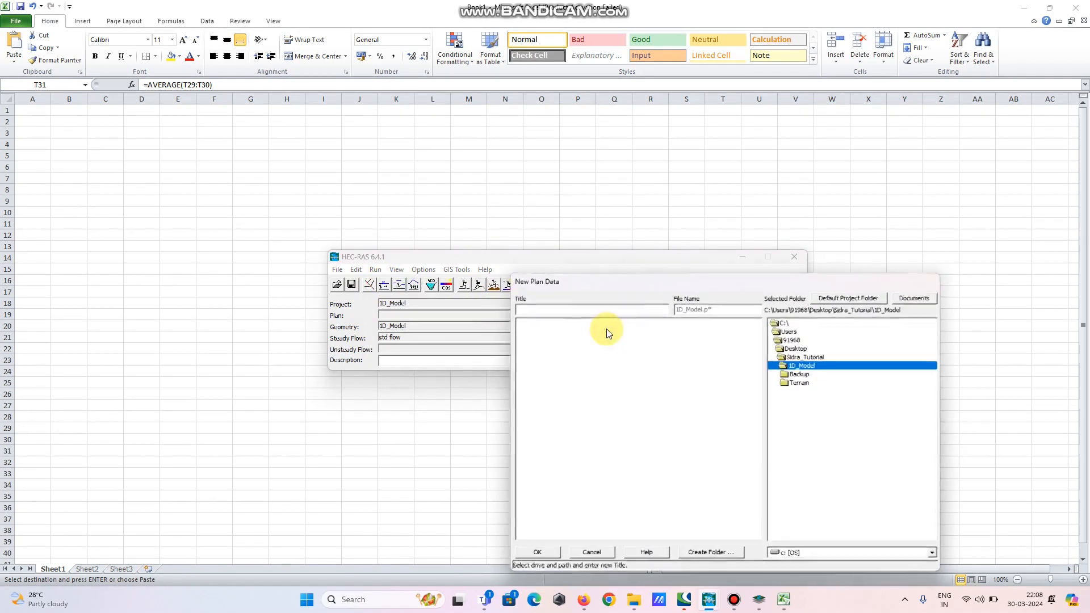
pyautogui.click(567, 311)
pyautogui.write('1')
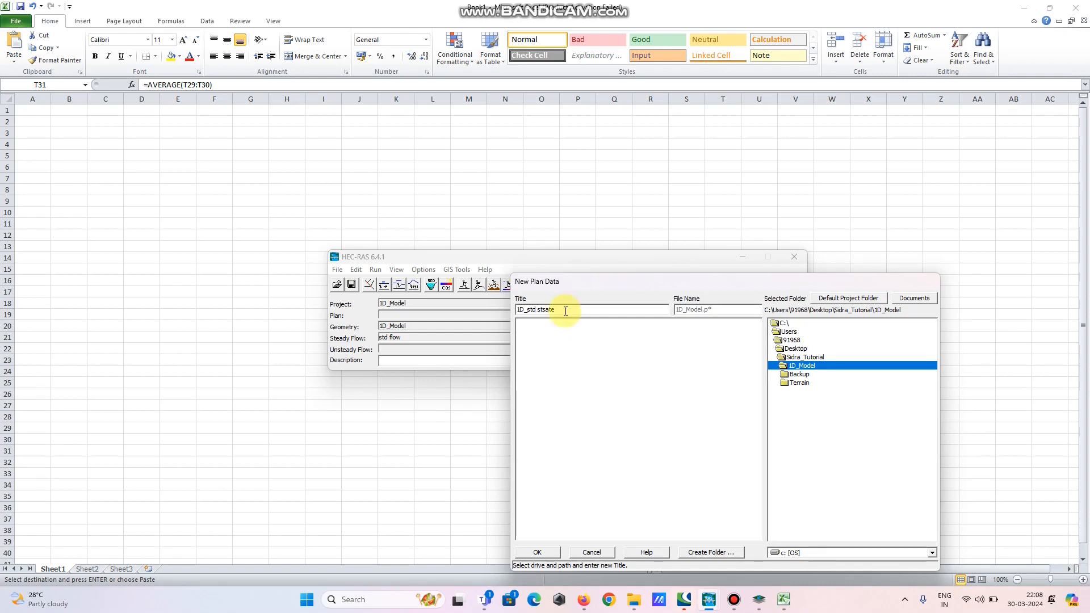
pyautogui.click(546, 310)
pyautogui.press('BackSpace')
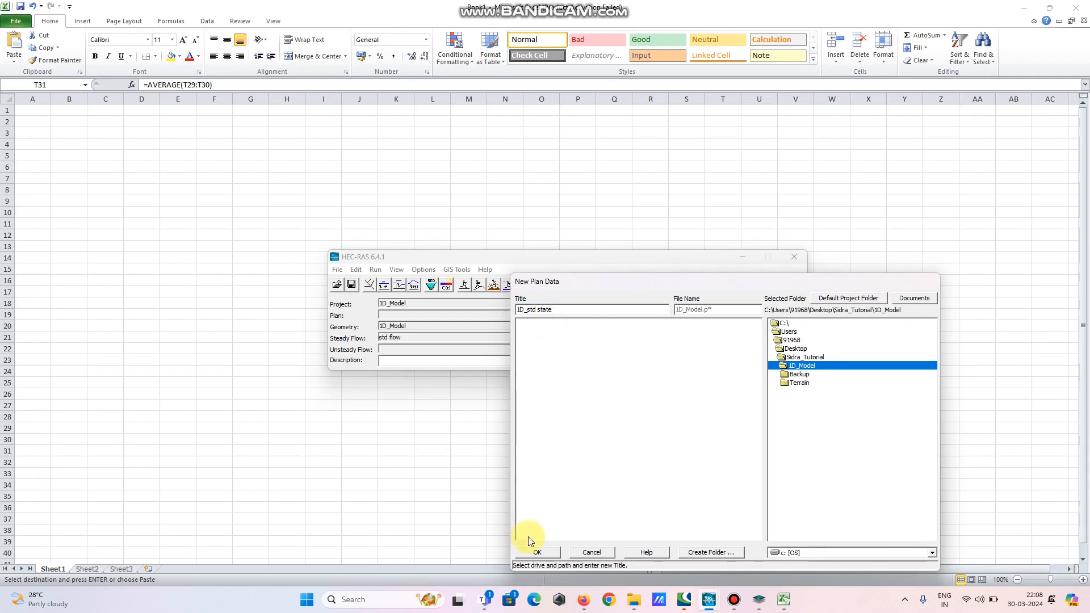
pyautogui.click(538, 552)
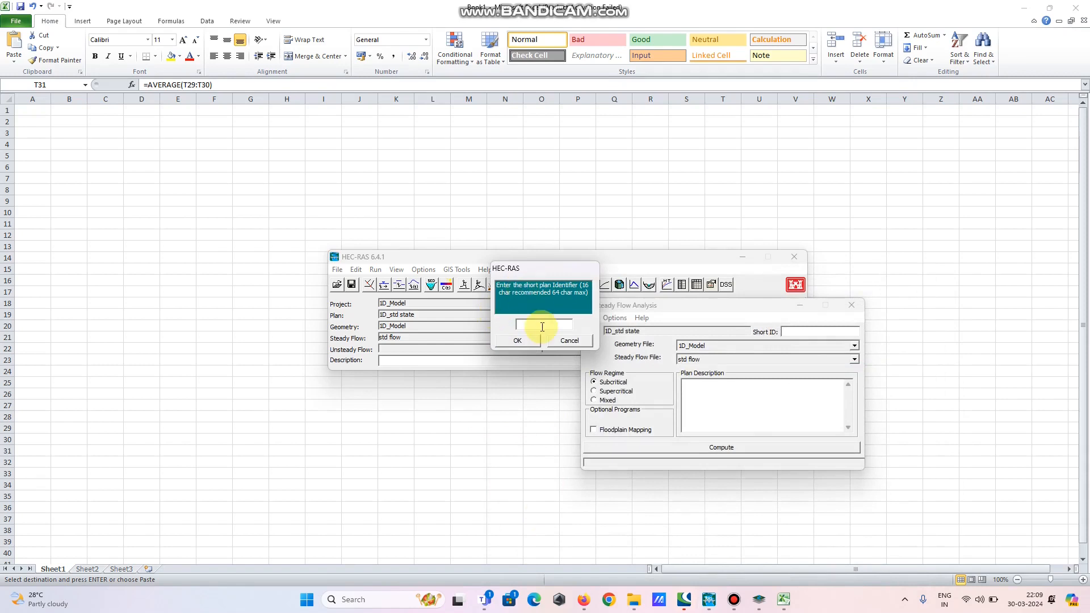
pyautogui.write('1D_STD')
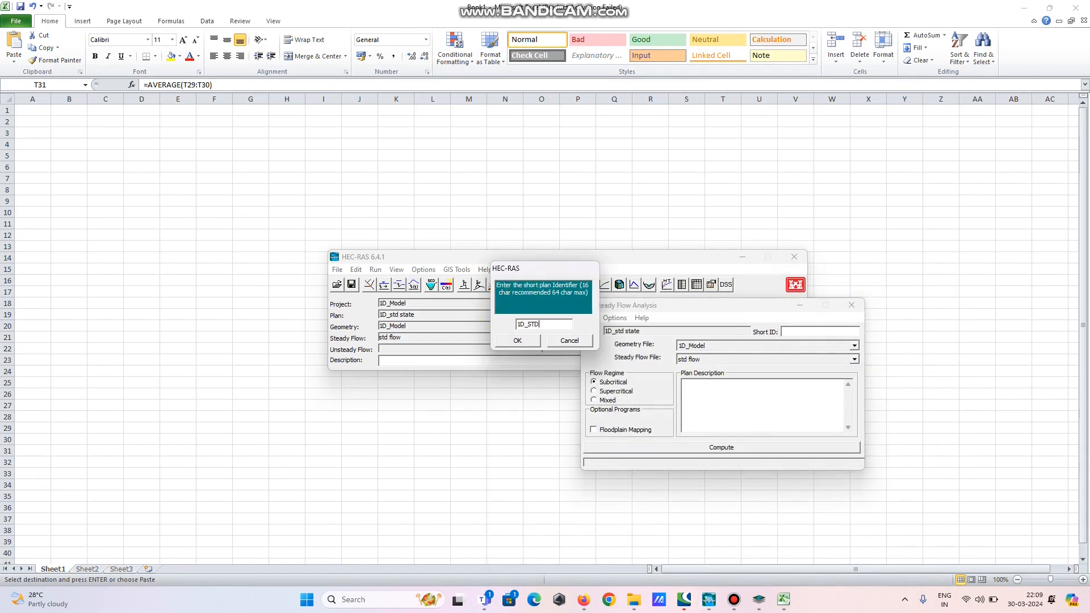
pyautogui.click(529, 342)
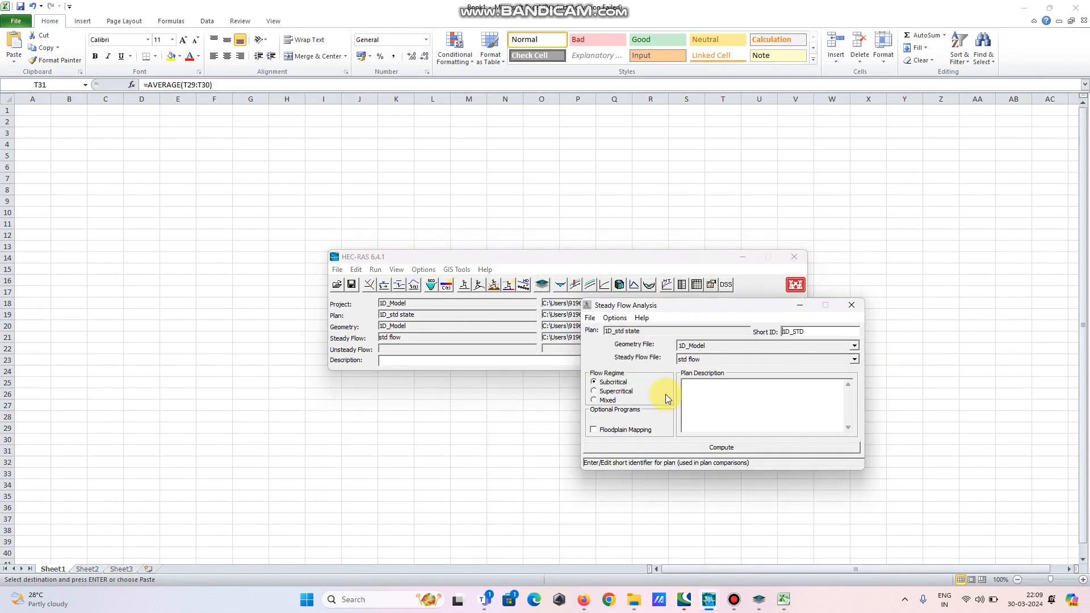
# Run the steady flow computation for the plan and close the computation window
pyautogui.click(672, 448)
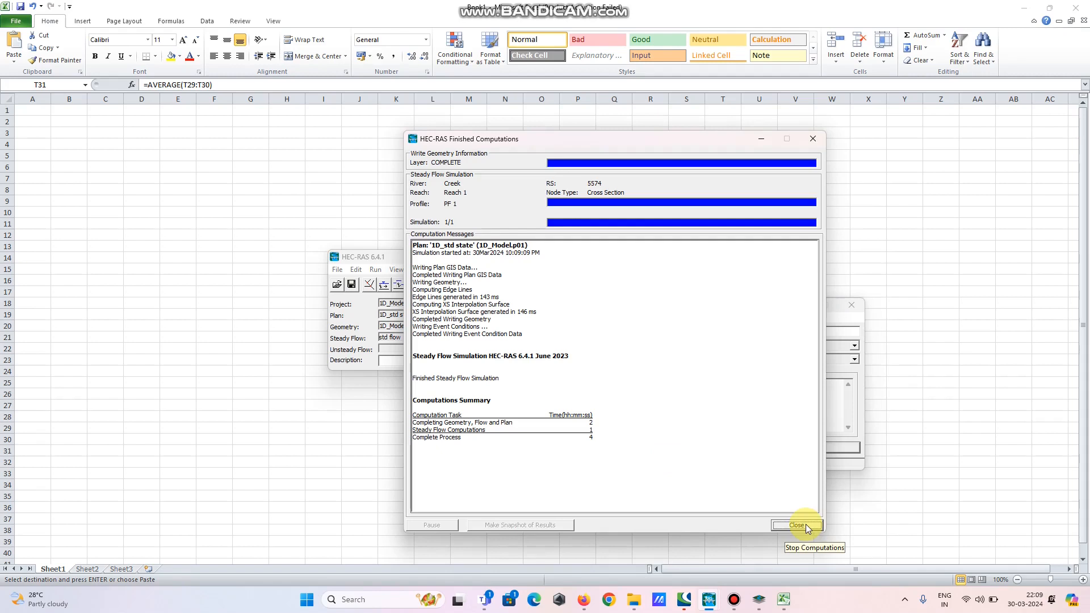
pyautogui.click(806, 526)
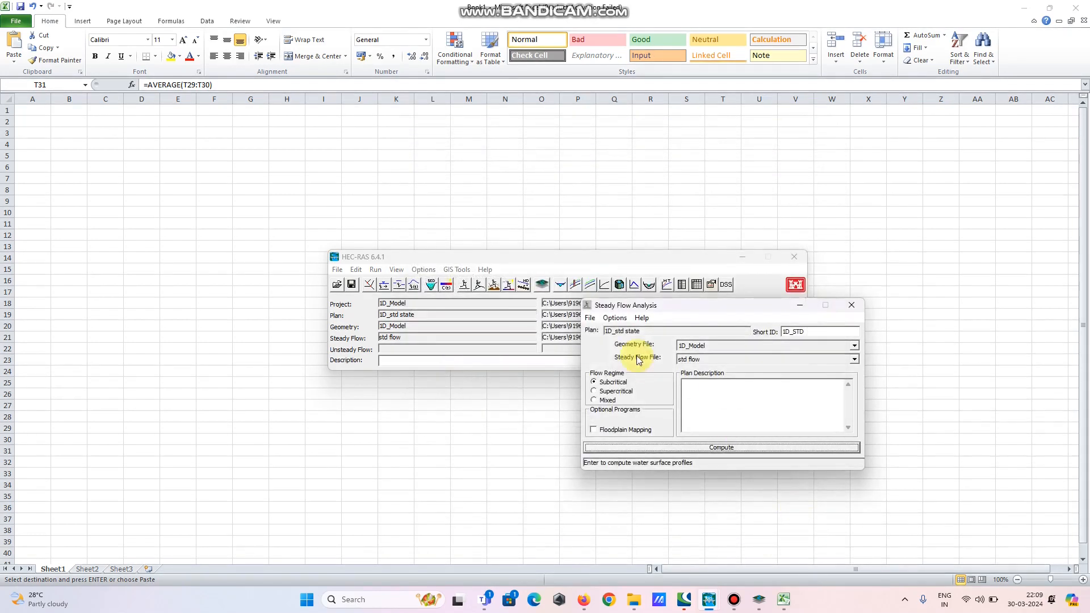
# Save the steady flow plan
pyautogui.click(590, 318)
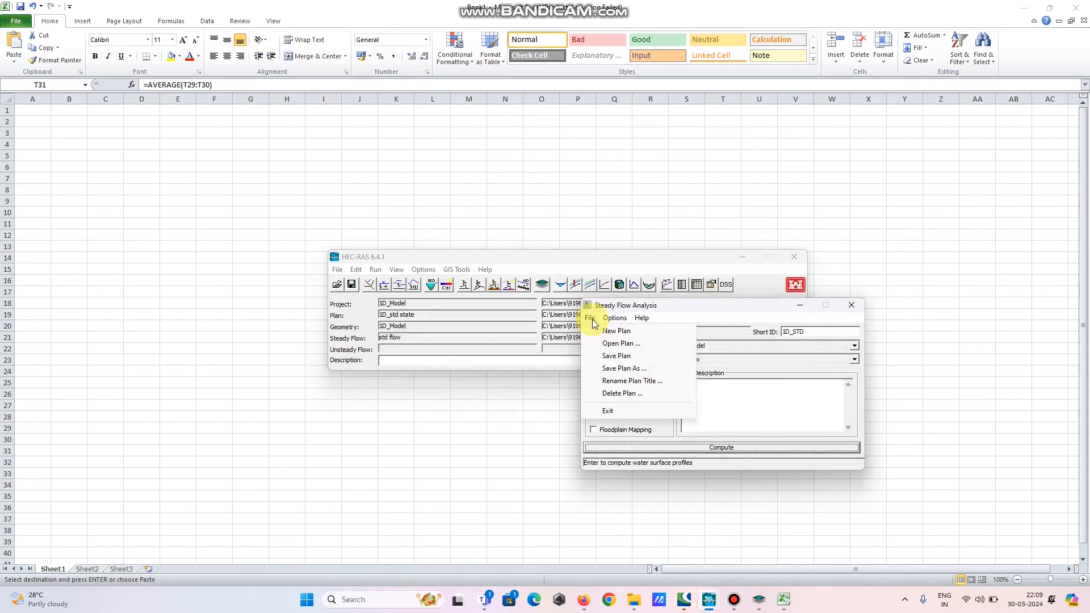
pyautogui.click(625, 357)
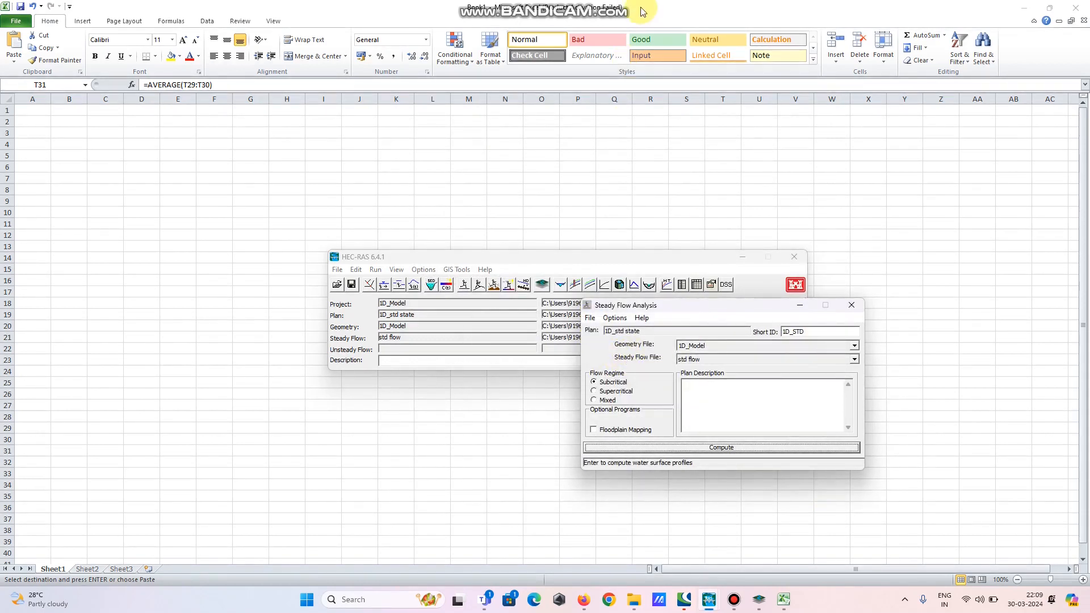
pyautogui.moveTo(635, 6)
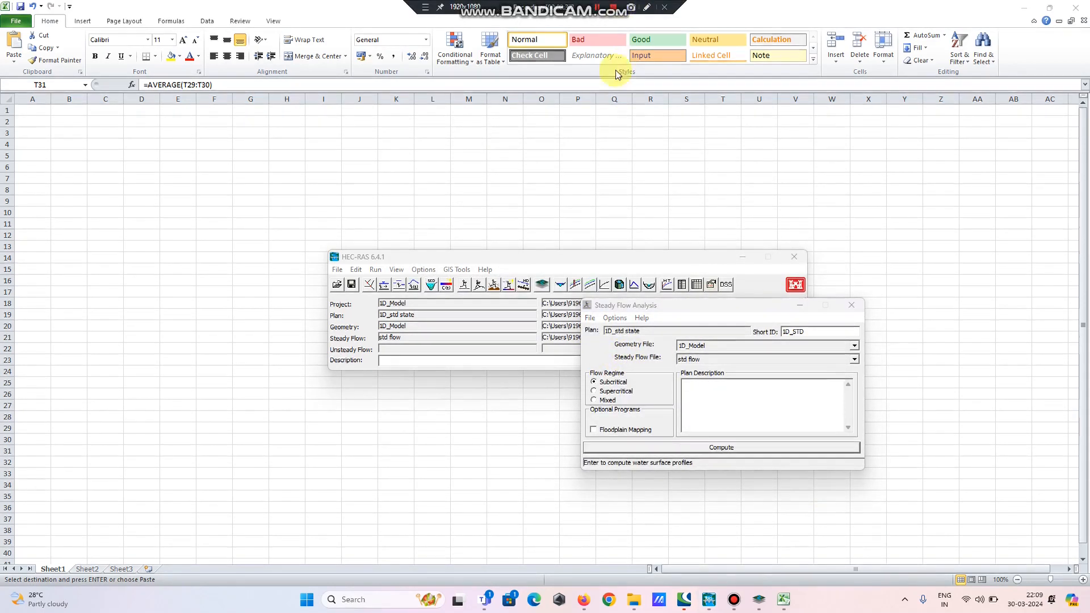
pyautogui.click(714, 311)
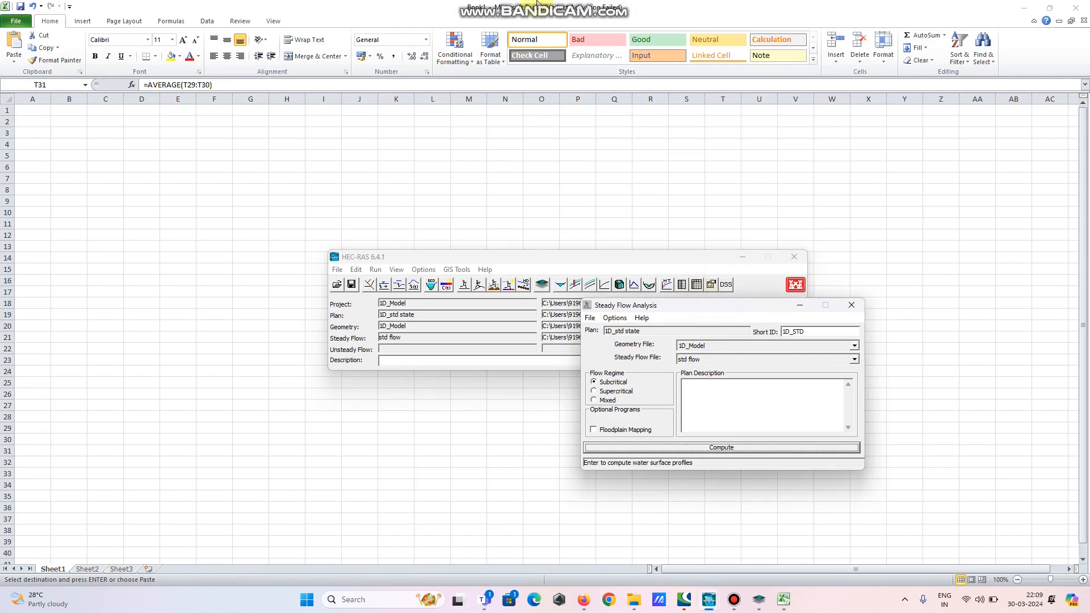